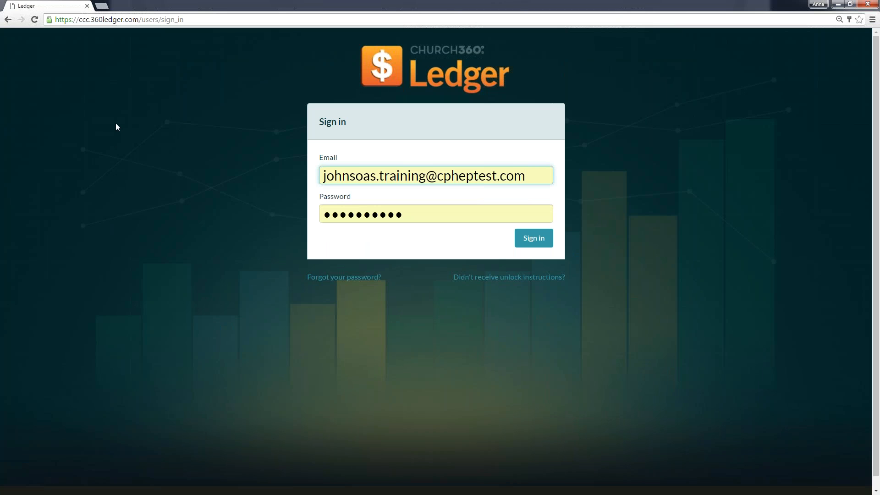
Reset the browser's page zoom and enlarge the sign-in page beyond 110%.
click(839, 20)
click(825, 45)
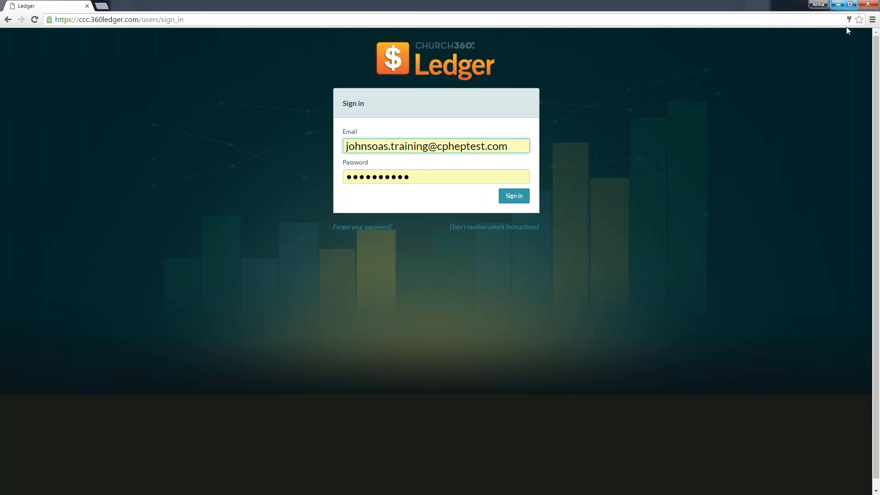
click(872, 19)
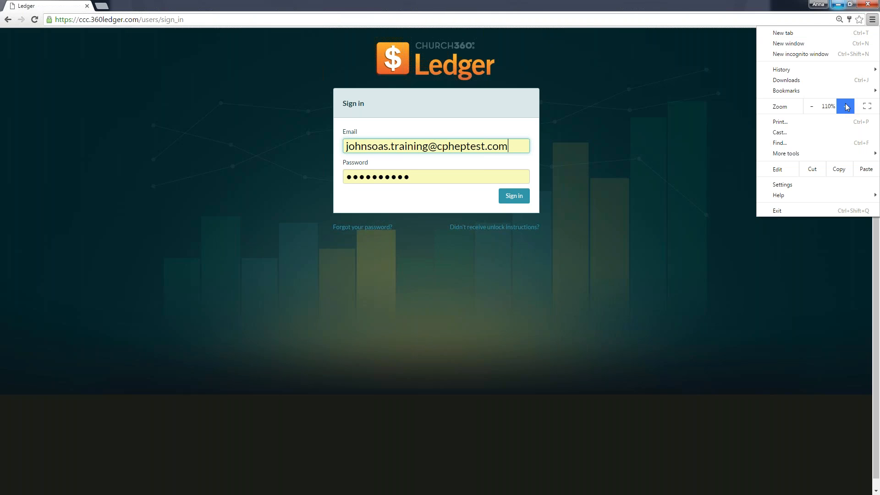
click(845, 105)
click(845, 104)
click(845, 104)
click(779, 132)
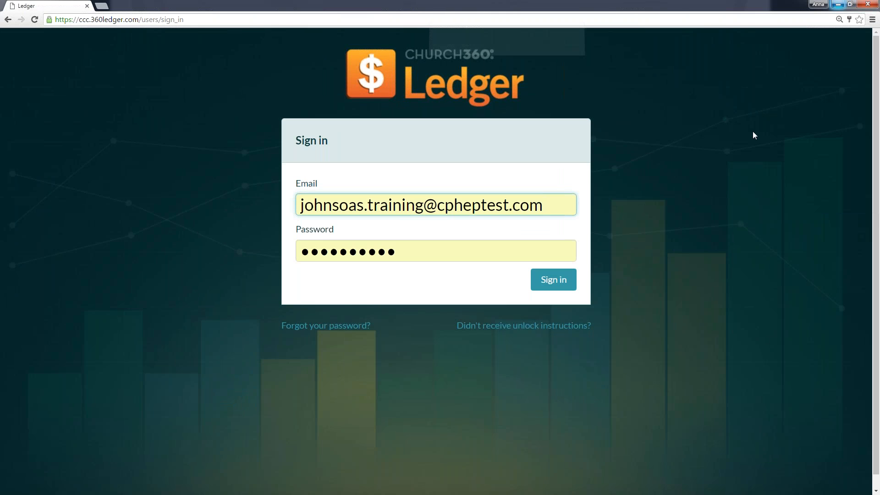
click(503, 132)
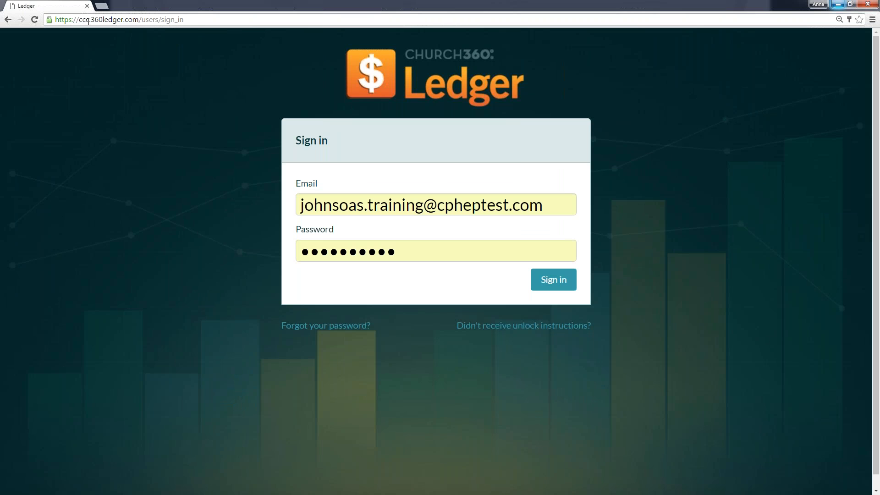
Sign in to the ccc ledger site with the prefilled e-mail address and password.
drag(89, 18, 78, 24)
click(325, 206)
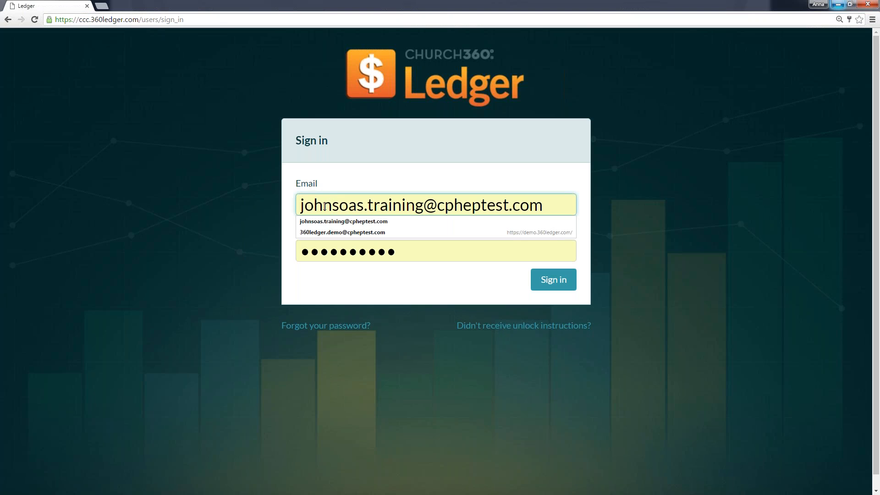
click(220, 196)
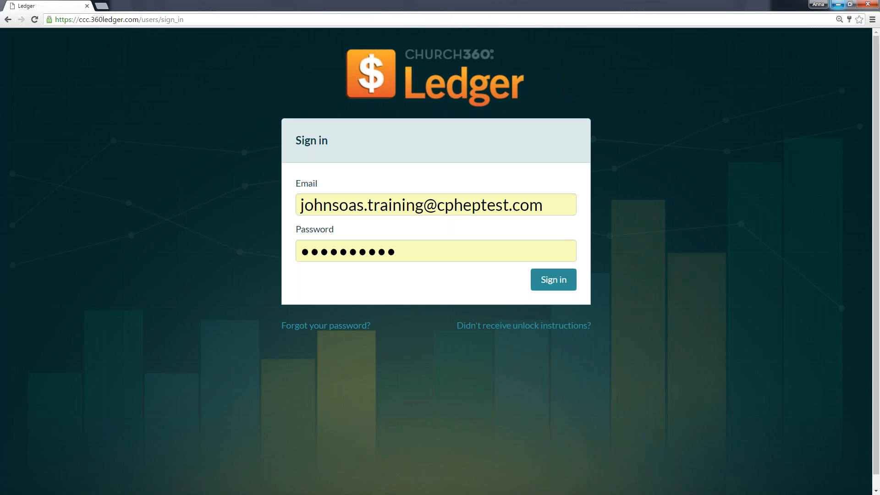
click(553, 279)
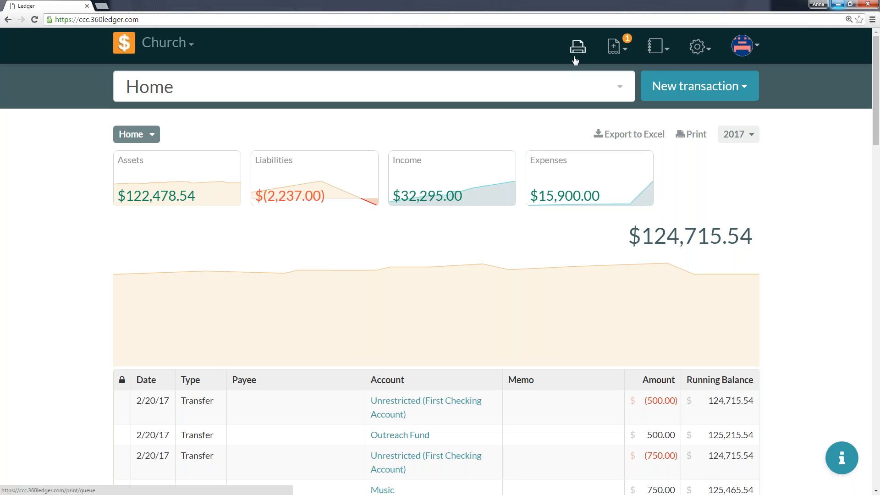
View the list of available books, and open the 2/20/17 Outreach Fund transfer to inspect it before closing it.
click(193, 53)
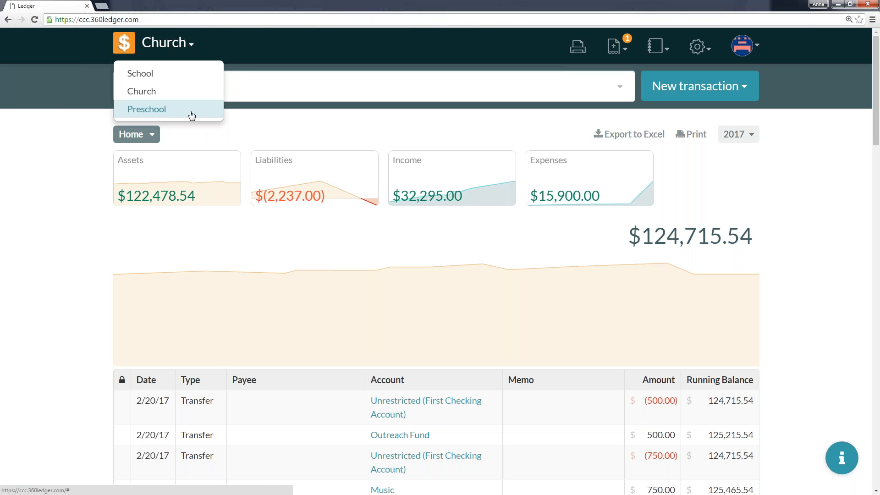
click(251, 49)
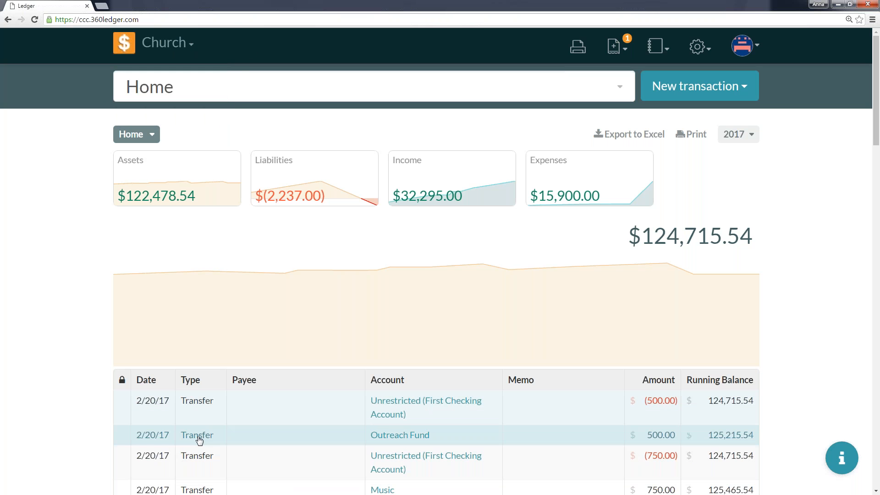
click(380, 433)
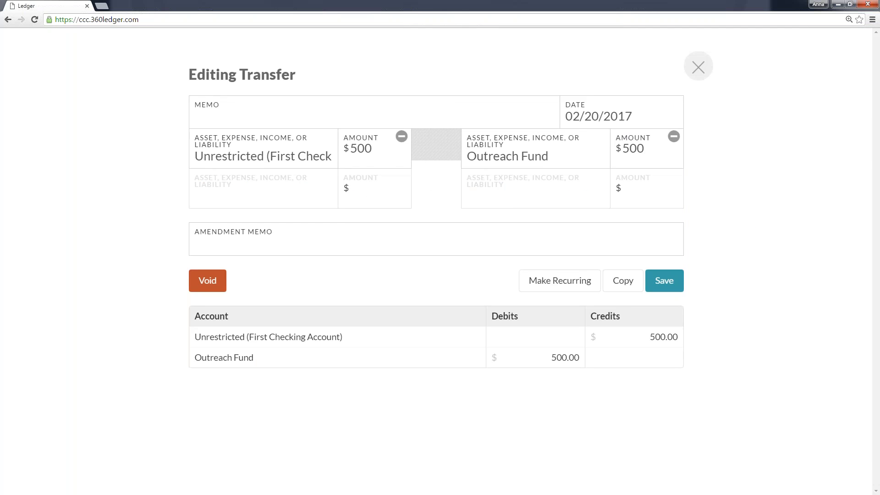
click(697, 64)
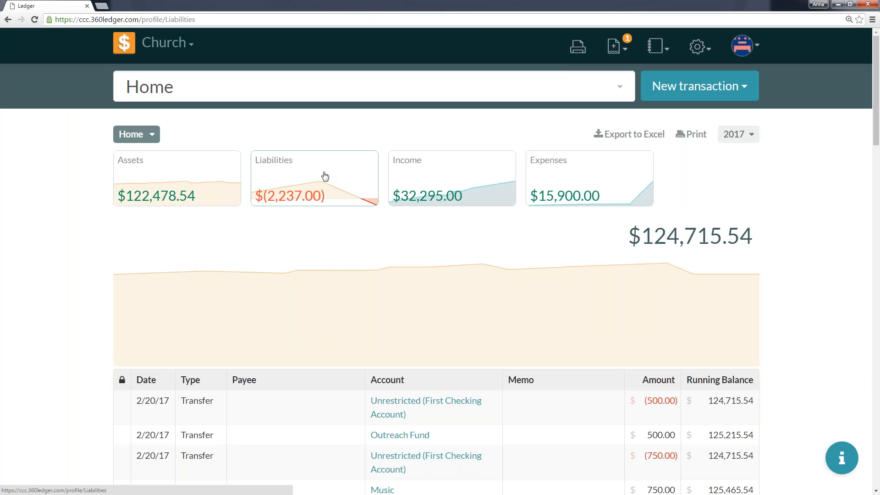
View the Liabilities accounts, return to the home page, and look through the available new transaction types.
click(324, 177)
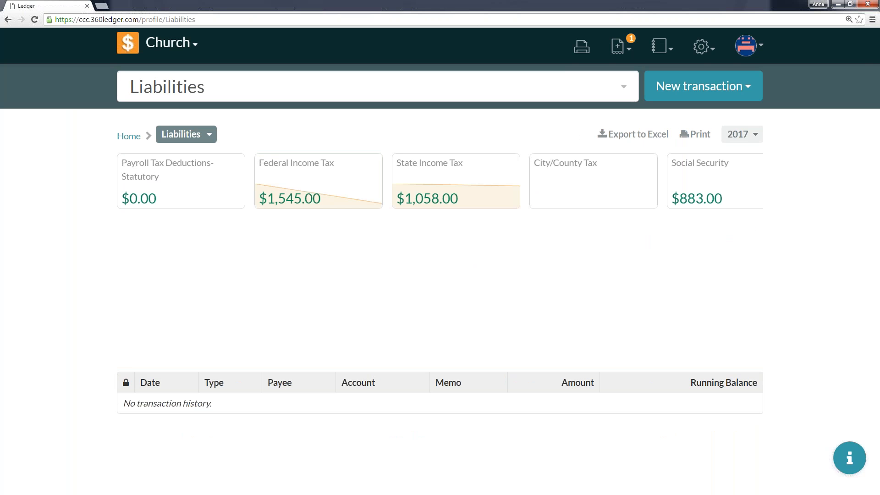
click(123, 47)
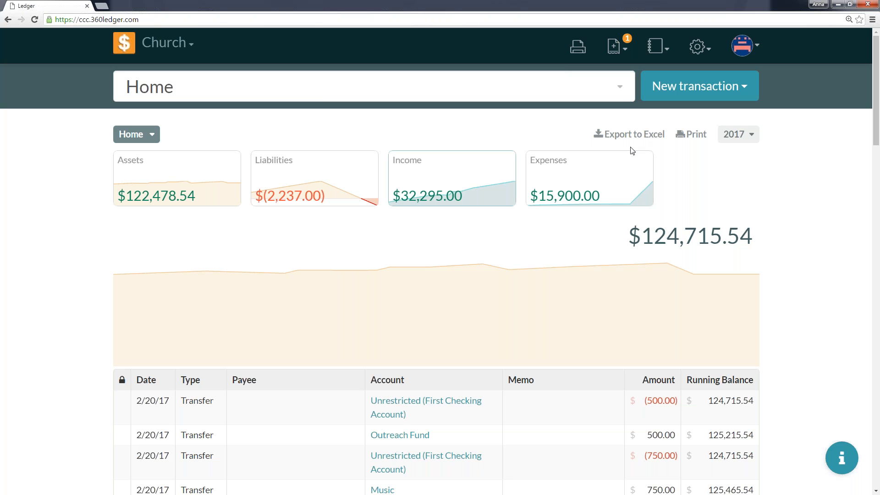
click(707, 95)
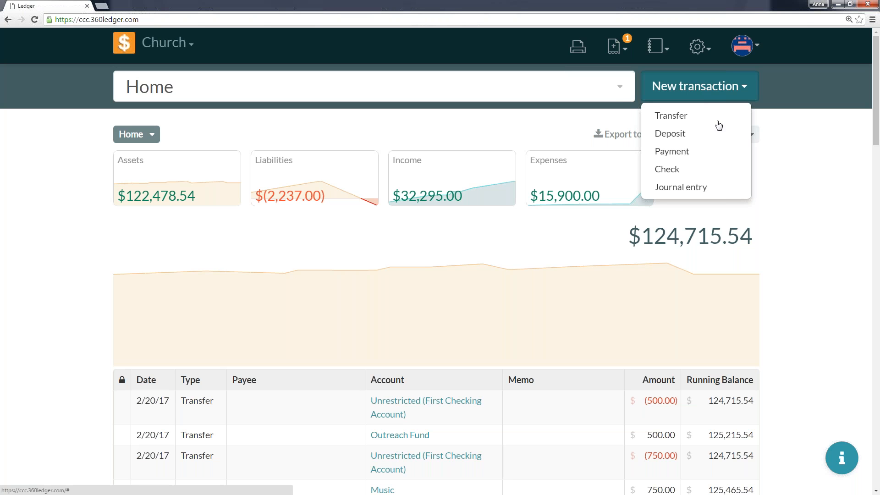
click(808, 141)
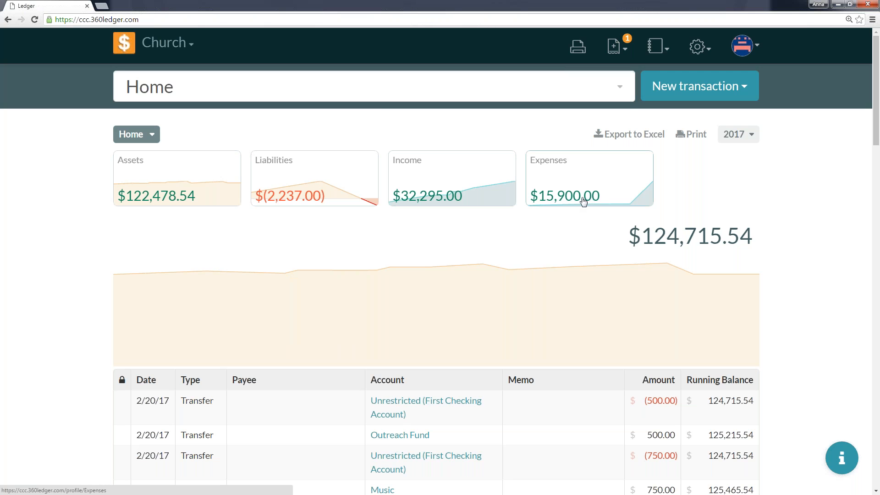
Filter the home page by quarter, trying Q2 2017 and Q1 2017.
mouse_move(574, 267)
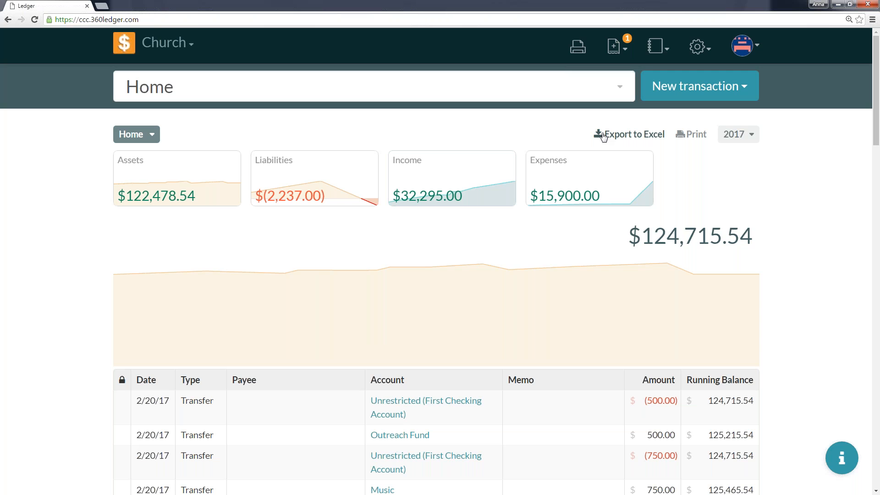
click(738, 139)
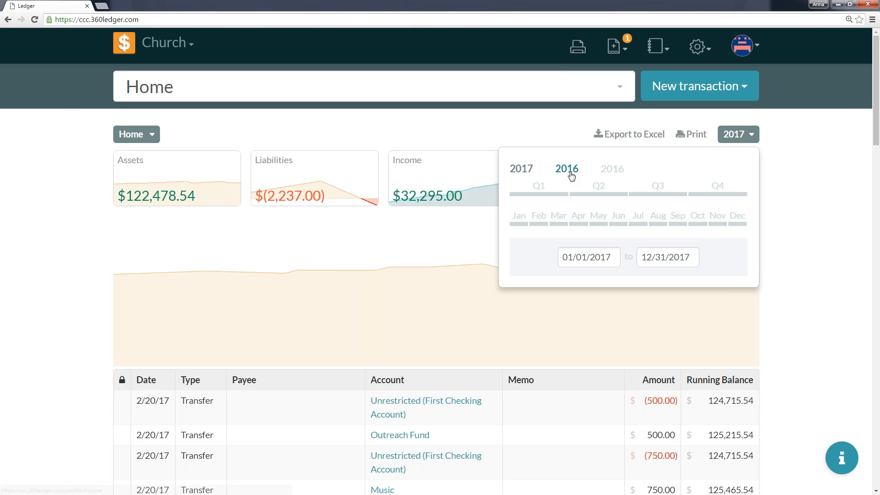
click(576, 192)
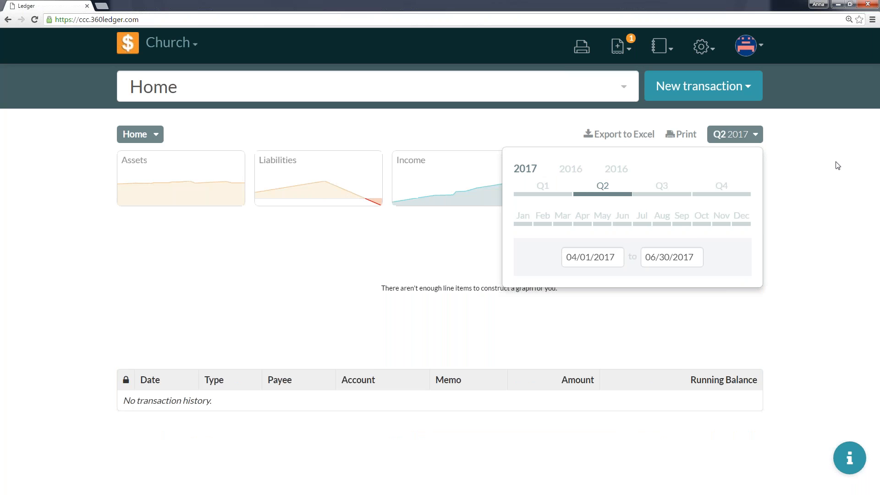
click(755, 137)
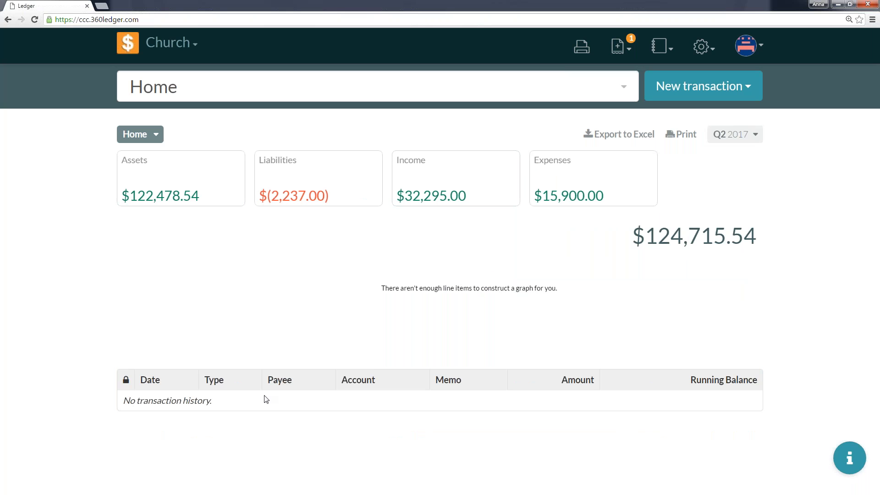
click(748, 144)
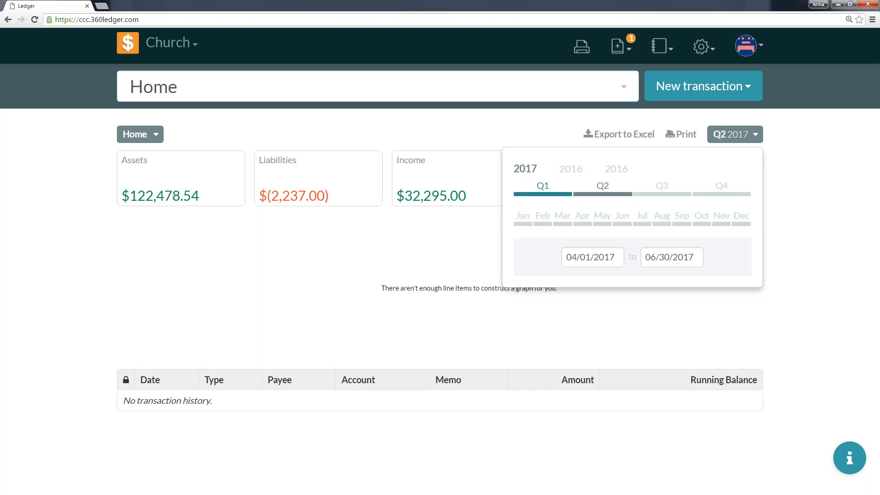
click(541, 187)
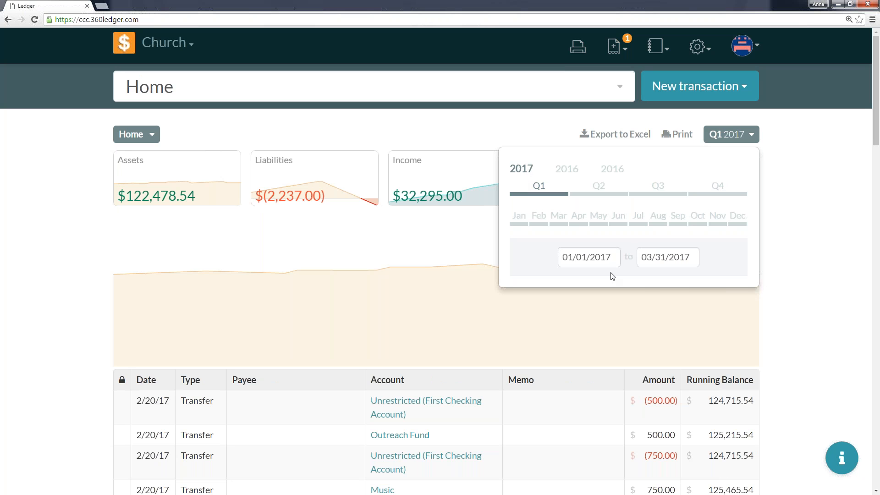
Set a custom date range of 04/01/2016 to 04/01/2017 for the home page.
click(579, 259)
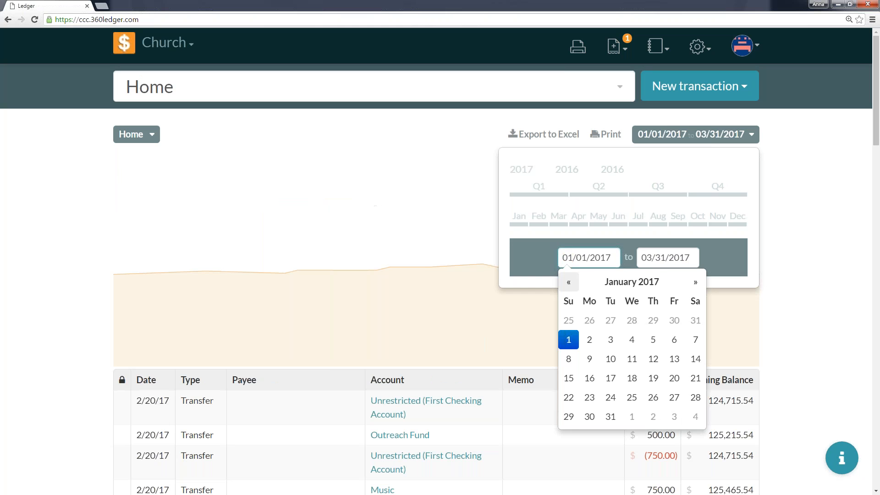
click(568, 281)
click(568, 281)
click(569, 282)
click(569, 282)
click(569, 282)
click(569, 282)
click(568, 282)
click(568, 282)
click(569, 282)
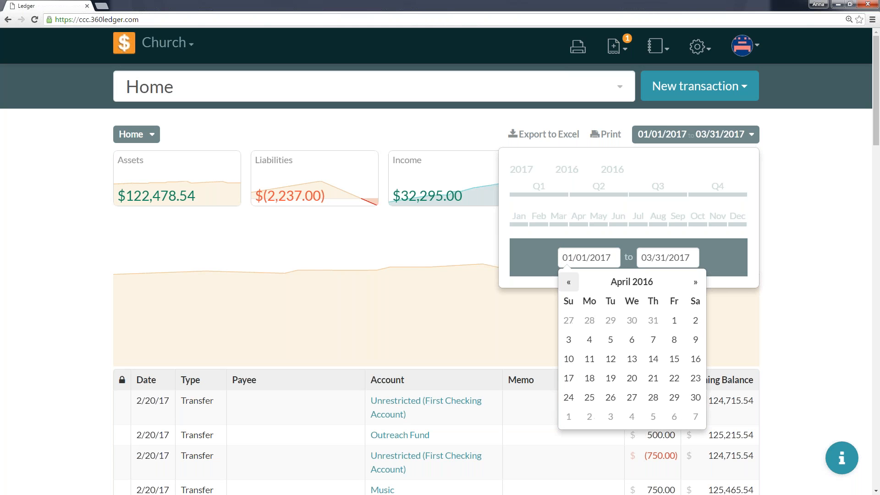
click(674, 320)
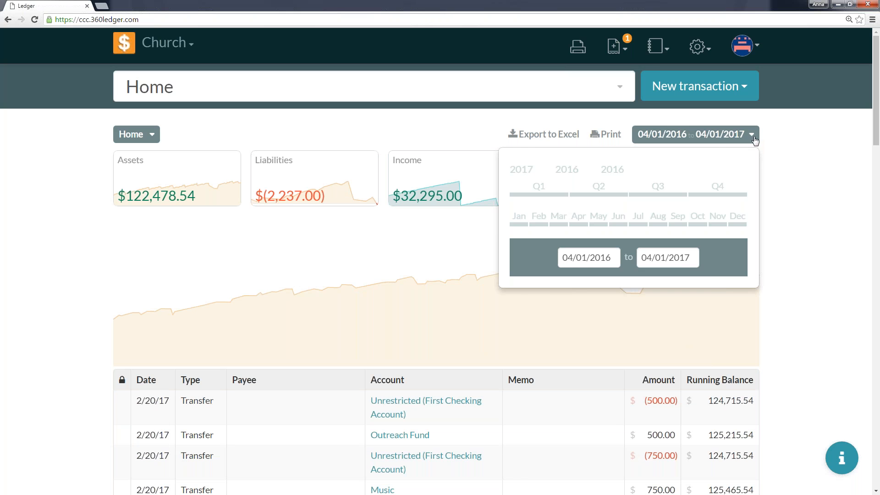
click(755, 140)
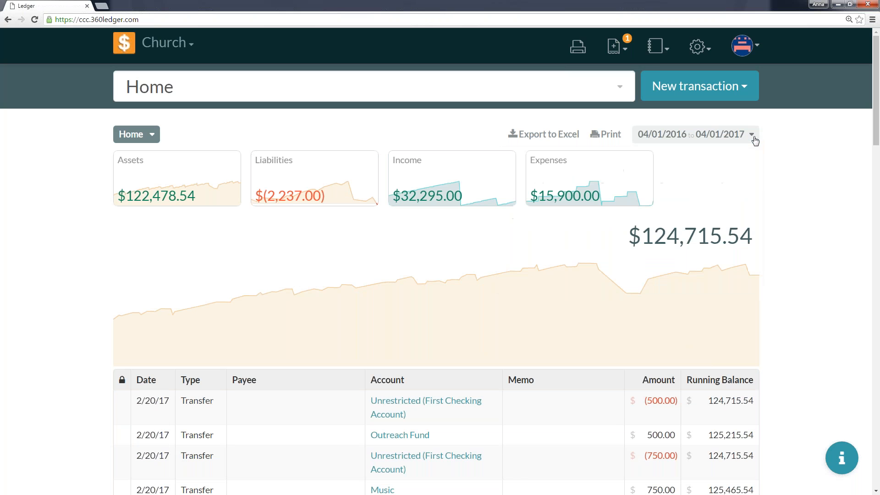
Read the suggested help article "360 Ledger Data Conventions" to its end and return to the article list.
click(842, 458)
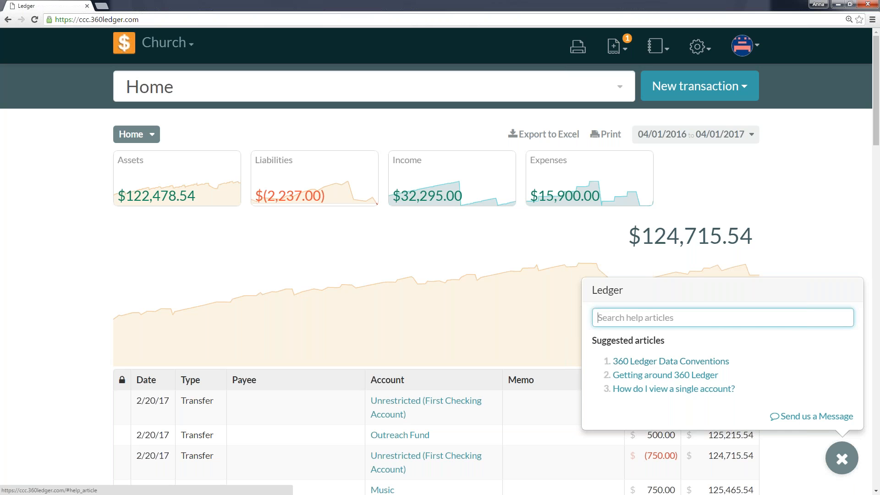
click(670, 361)
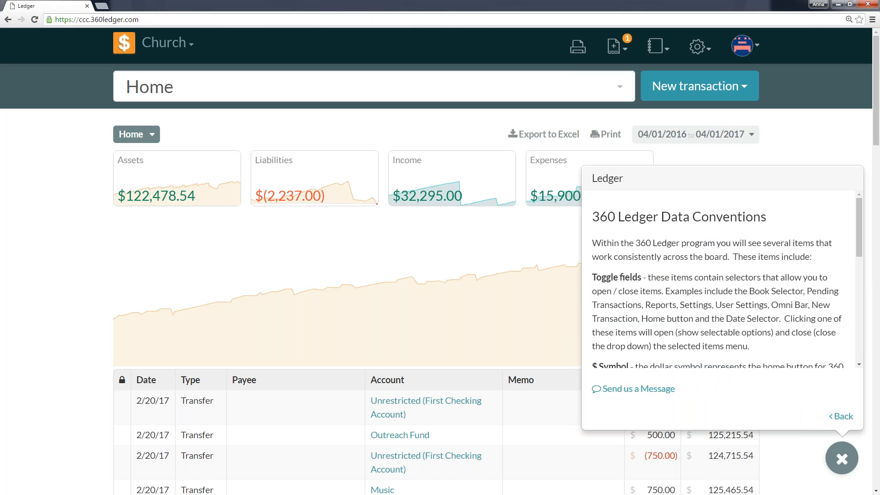
scroll(733, 260, down, 2)
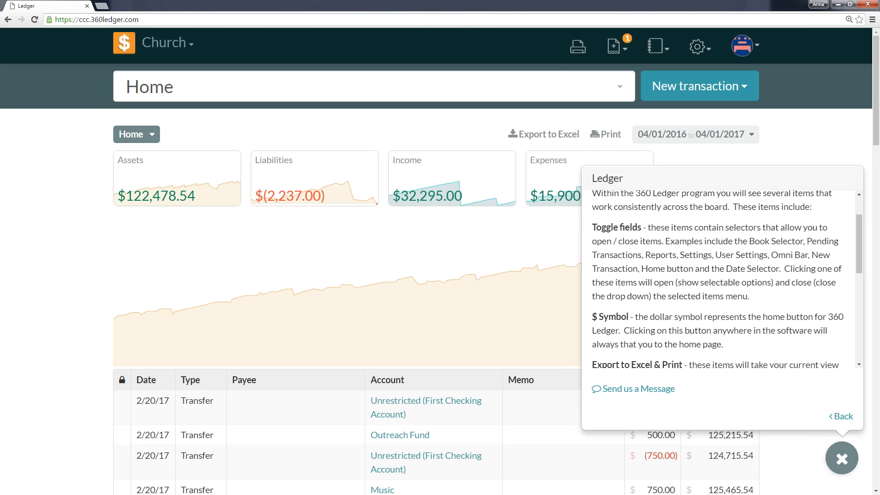
scroll(722, 279, down, 3)
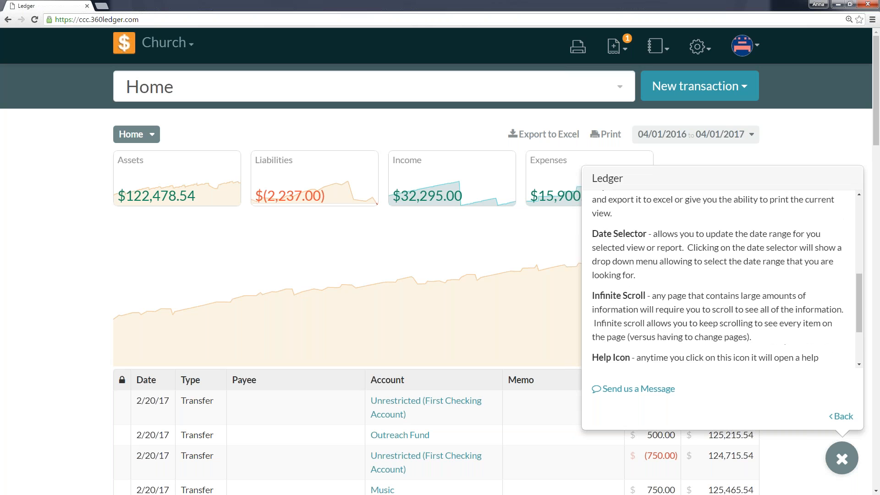
scroll(722, 279, down, 4)
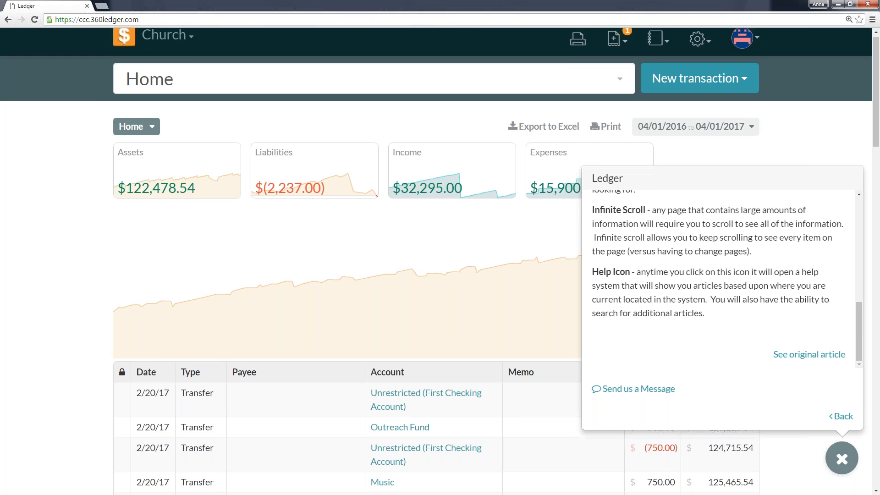
click(836, 417)
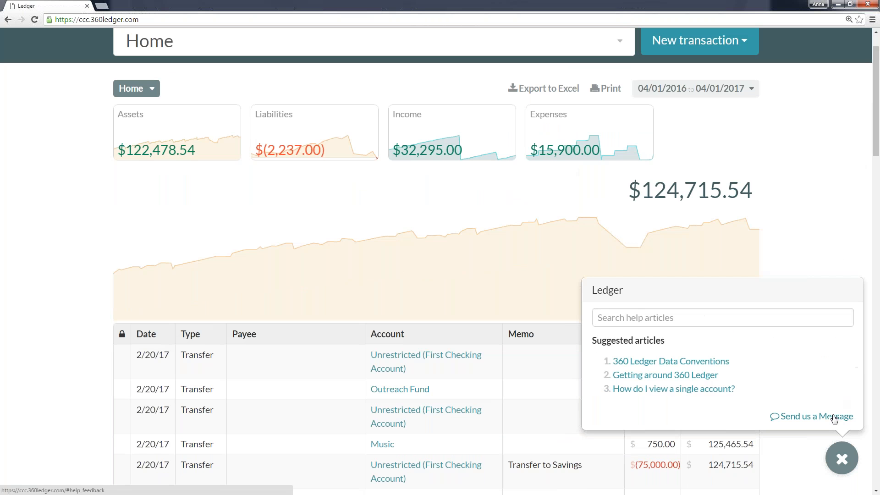
Search the help articles for "liabilities", and view the support message form before closing the help.
click(618, 320)
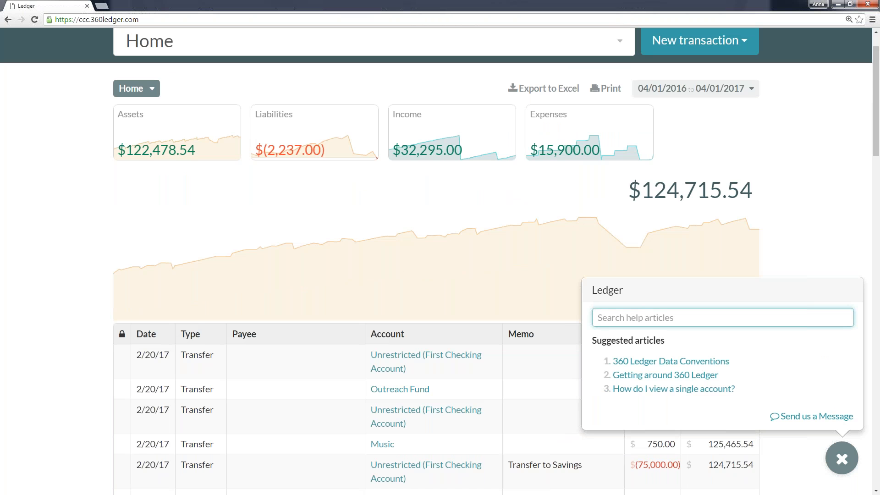
text(liabilities)
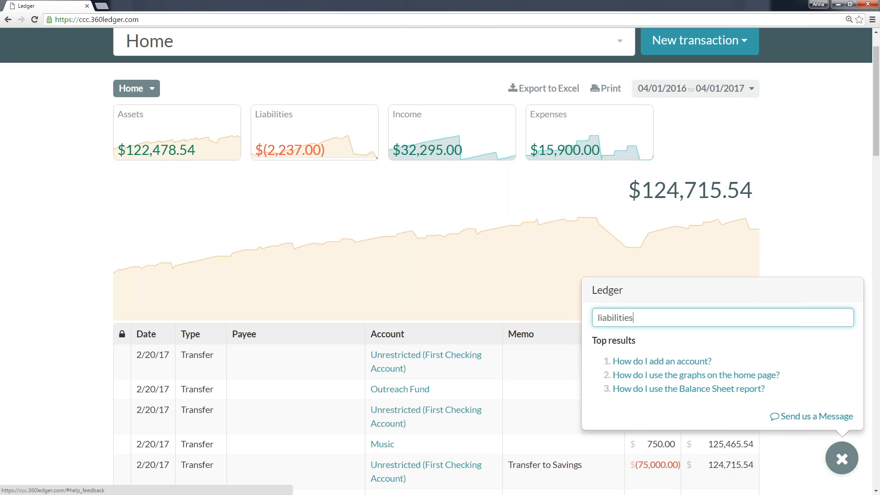
click(841, 416)
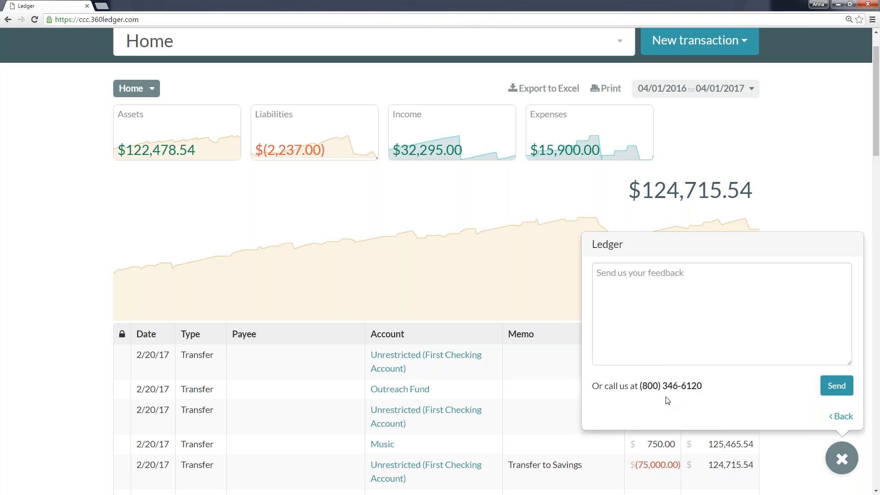
click(847, 466)
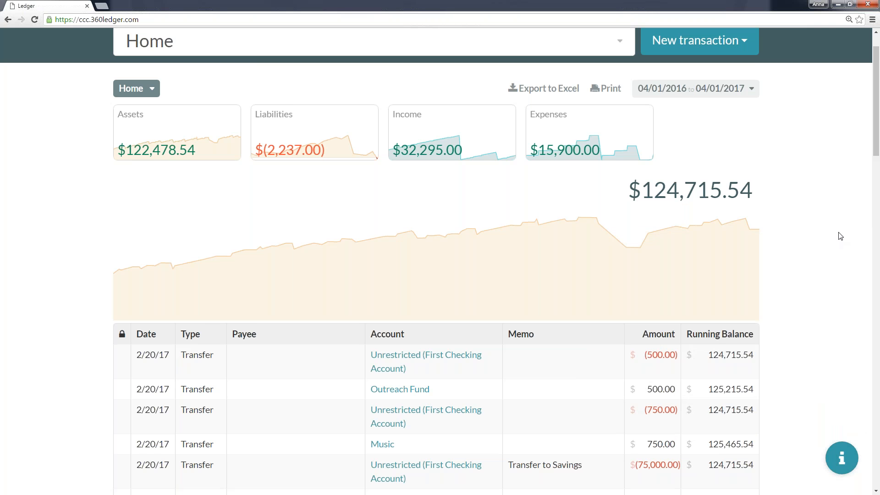
Open the Books settings, filter the book list by "church", and clear the filter again.
scroll(840, 236, up, 1)
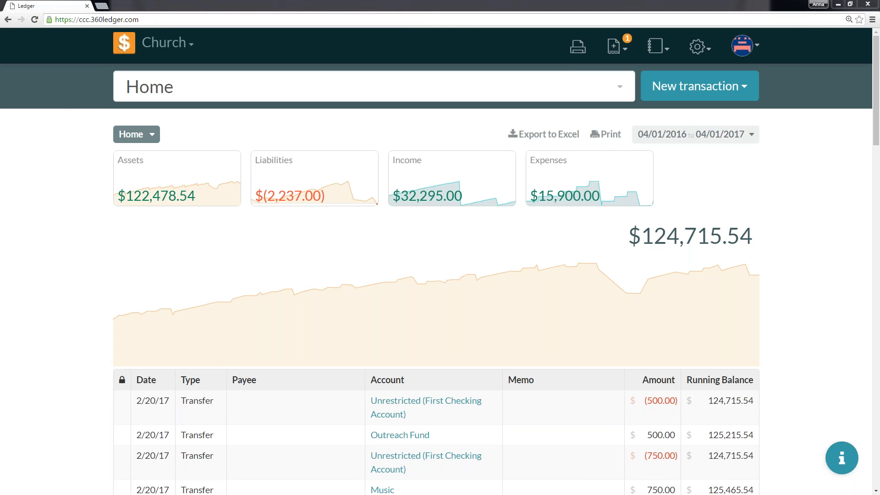
click(699, 46)
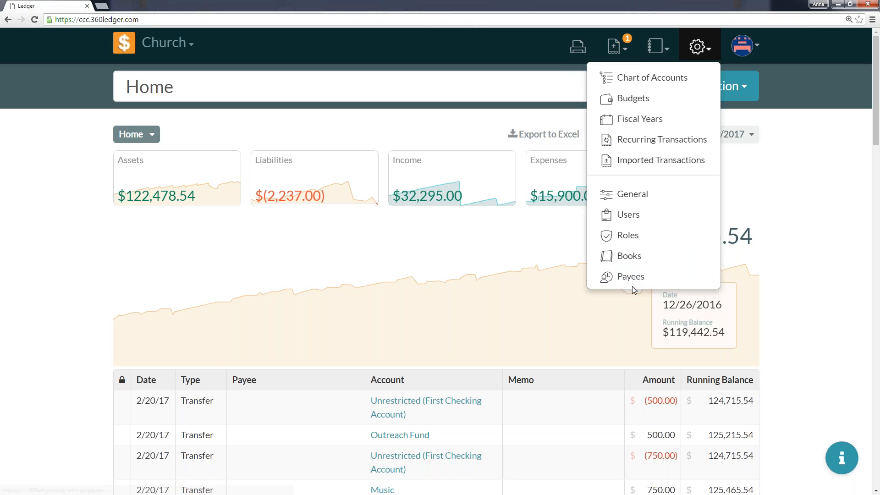
click(629, 265)
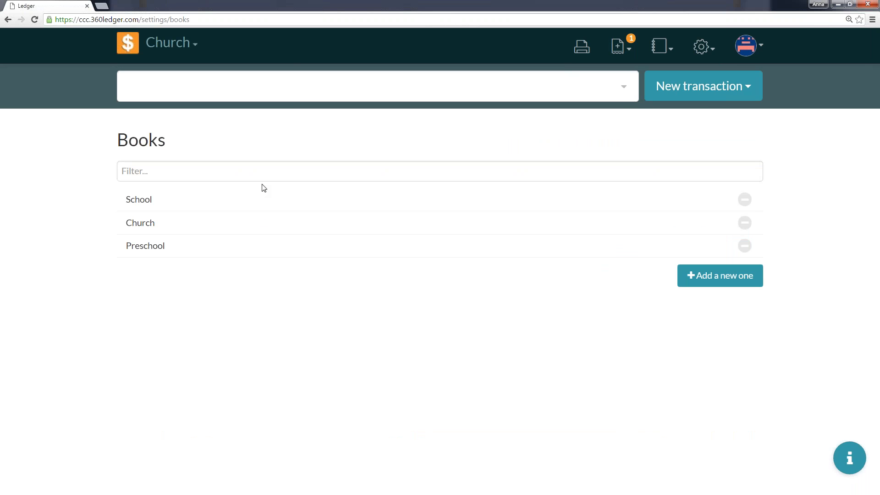
click(173, 169)
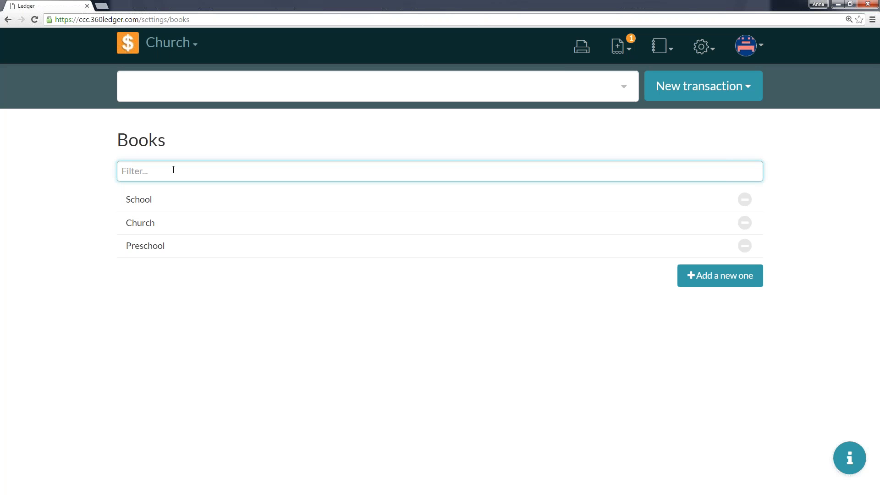
text(church)
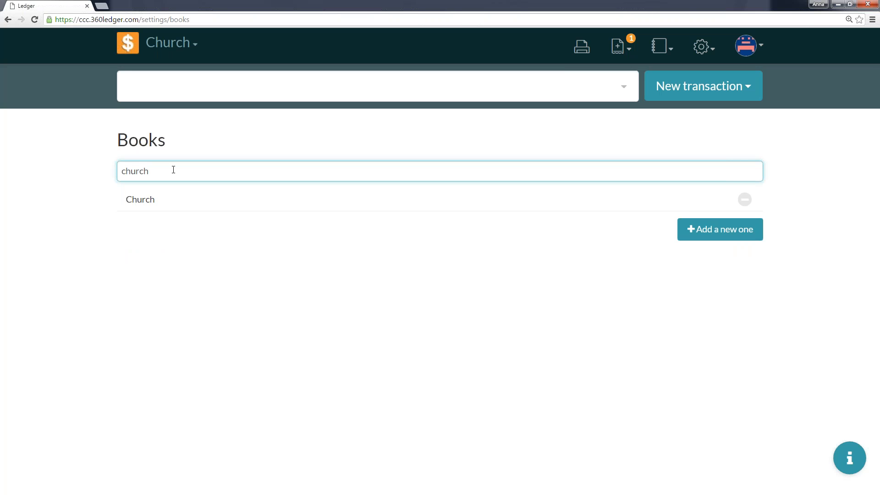
key(ctrl+a)
key(BackSpace)
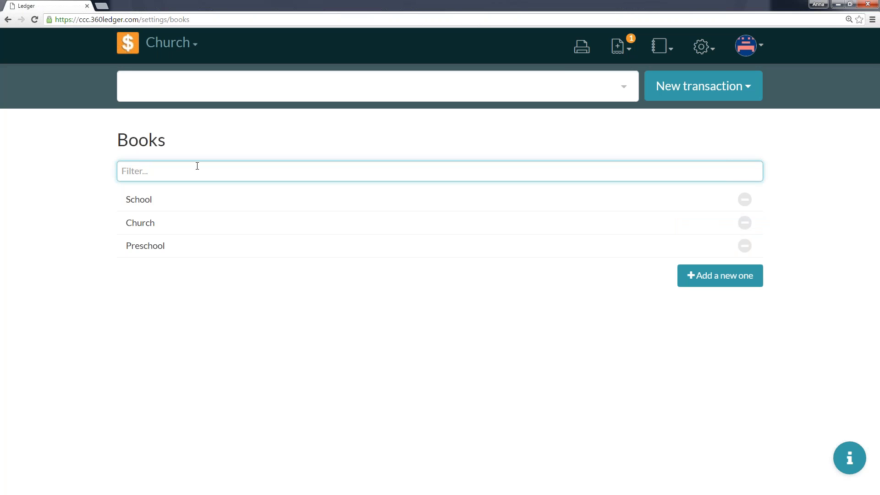
Delete the Preschool book from the book list and dismiss the notification.
click(746, 247)
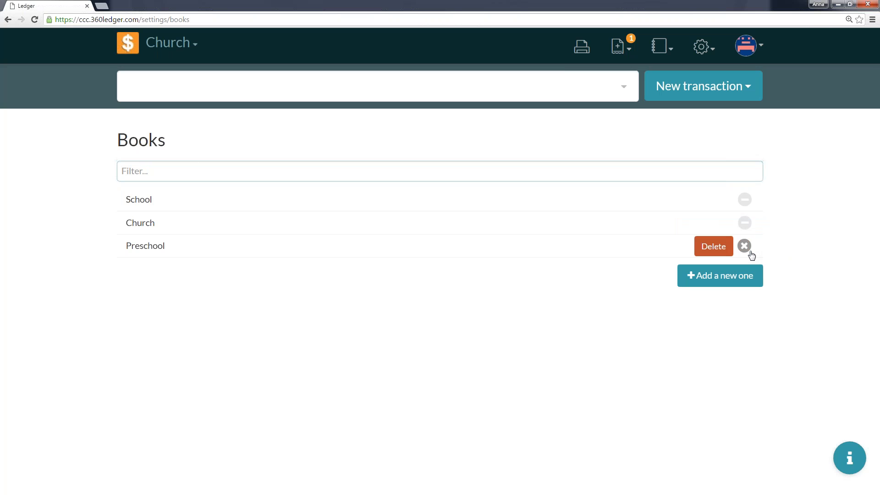
click(713, 251)
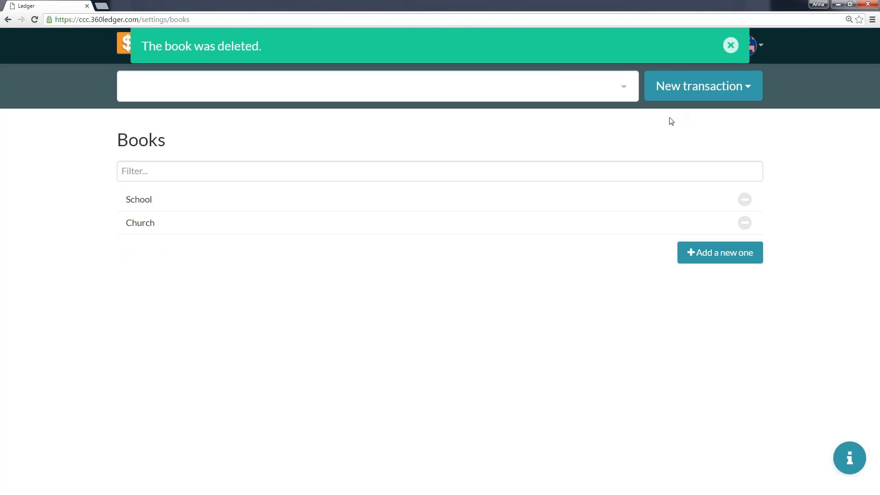
click(729, 48)
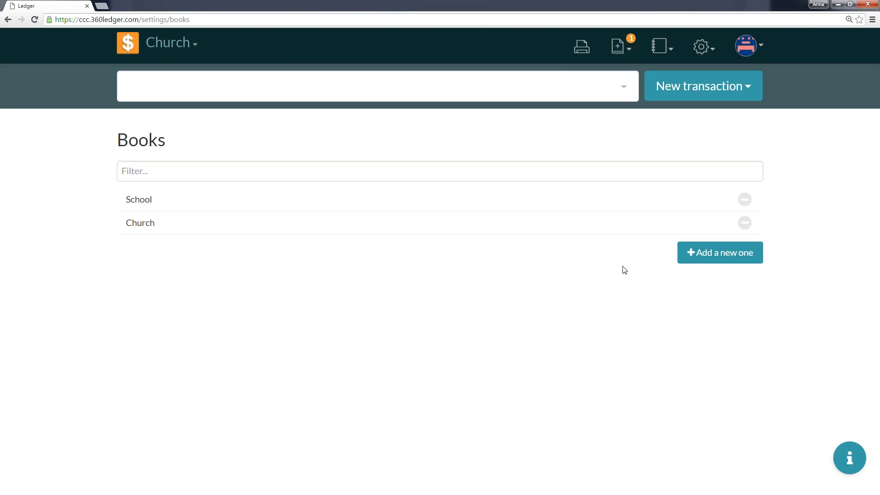
Add a new book named Preschool with January as the fiscal year's starting month.
click(714, 263)
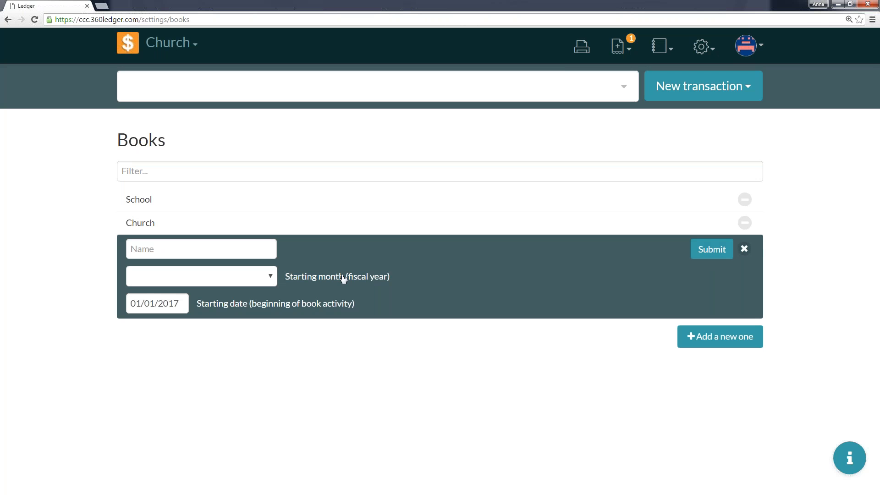
click(246, 255)
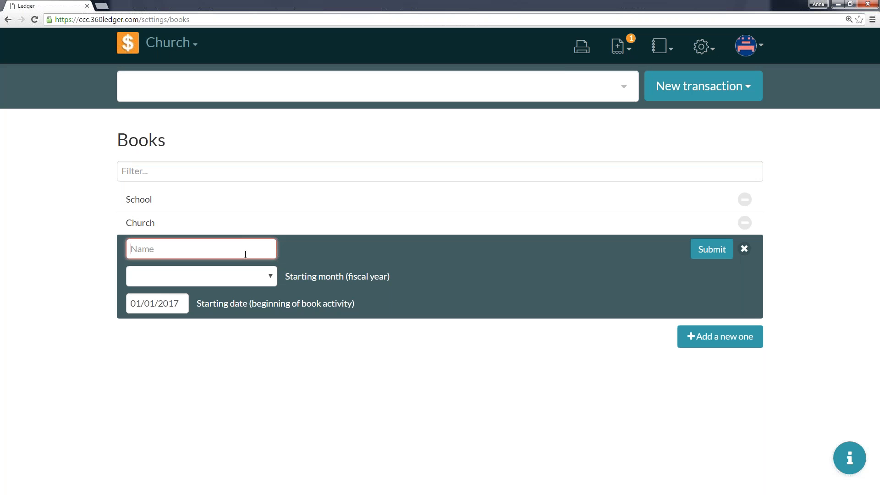
text(Preschool)
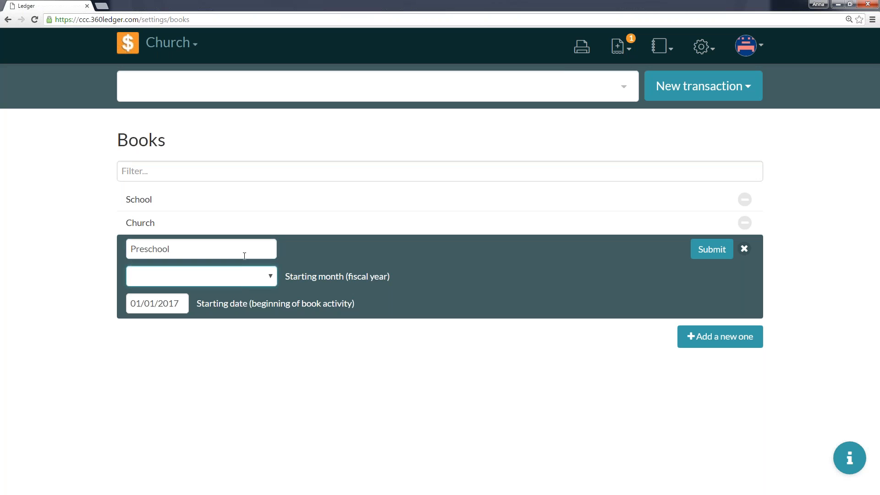
key(space)
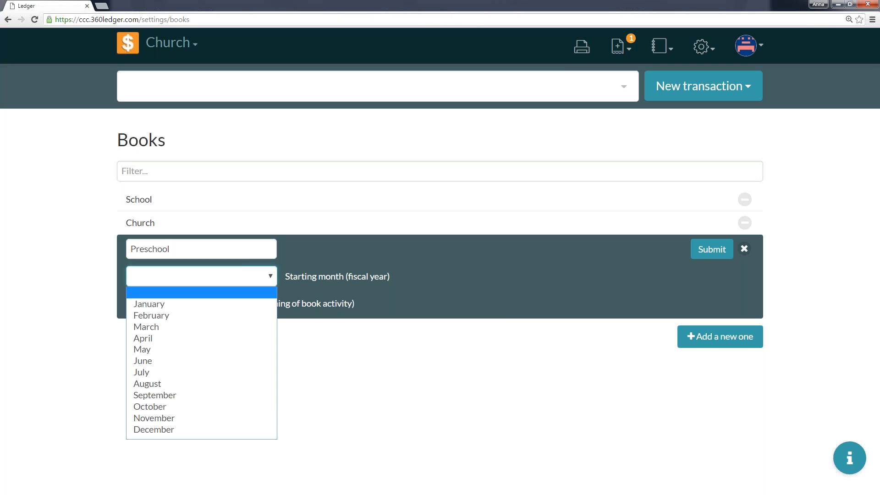
click(232, 302)
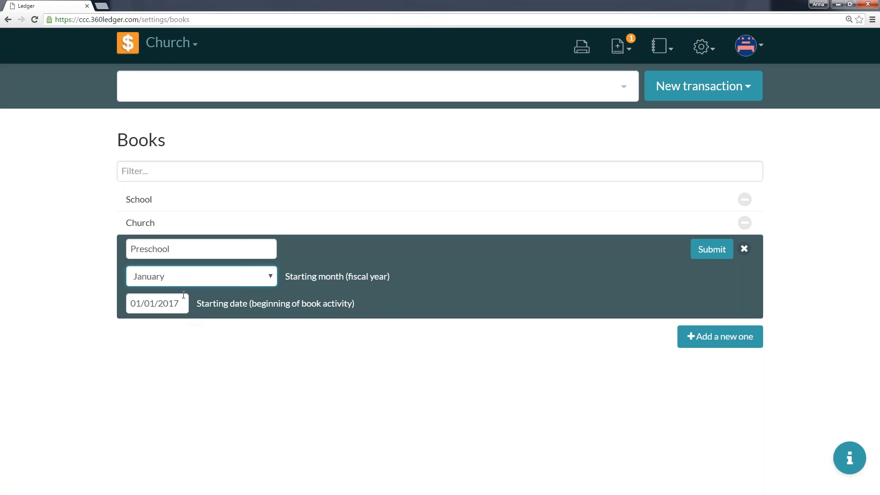
click(713, 254)
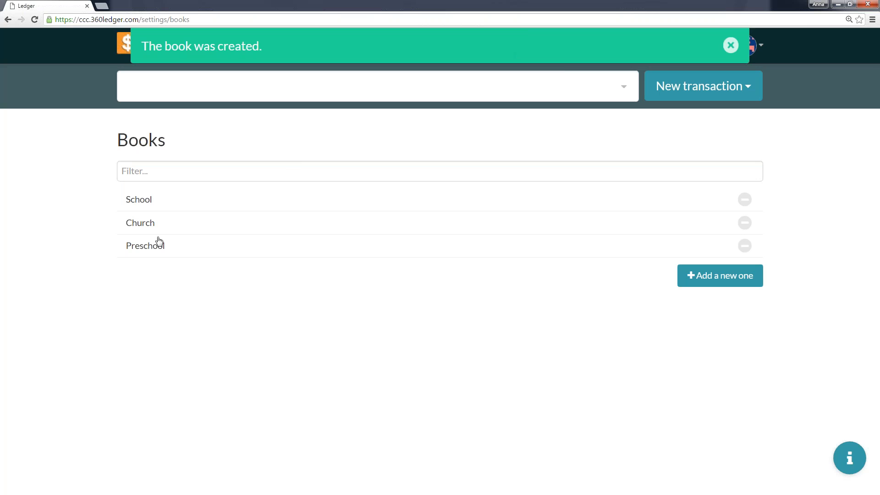
click(731, 45)
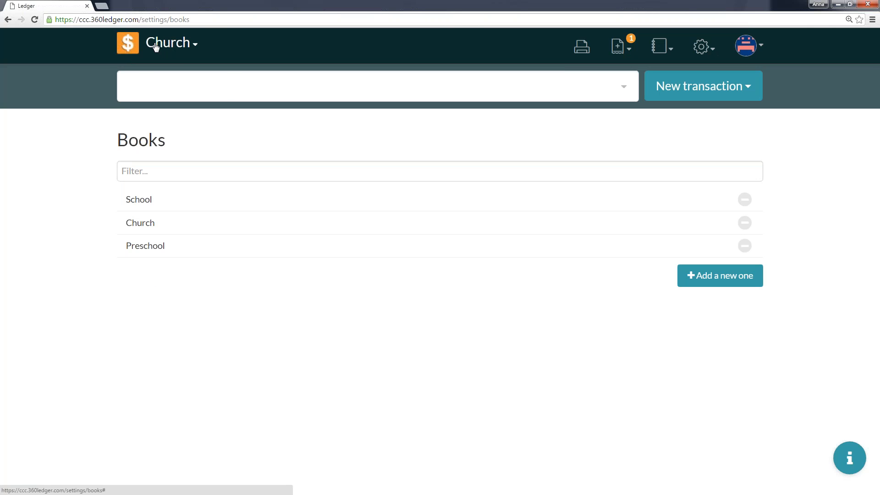
Switch to the Preschool book to view its home page, and return to the Church book.
click(156, 46)
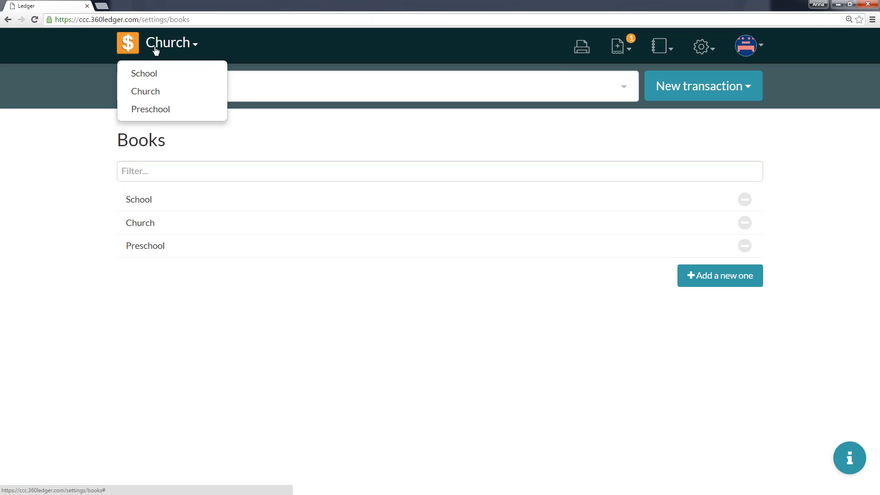
click(164, 114)
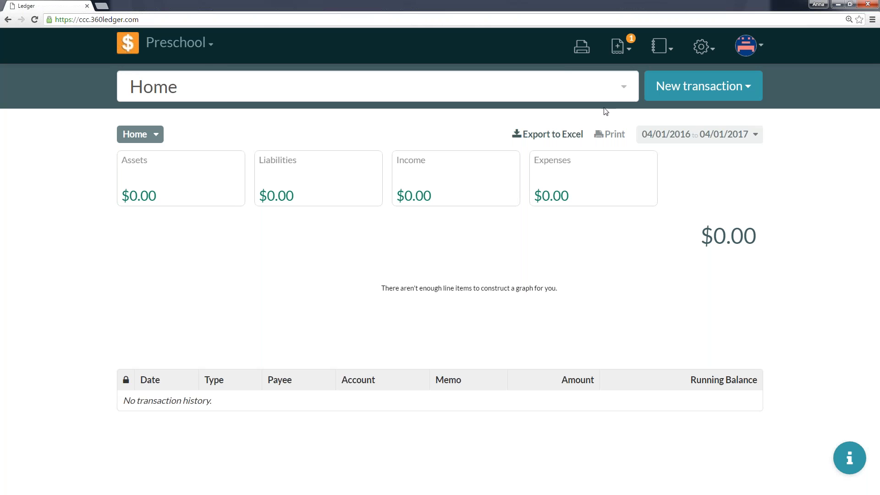
click(196, 44)
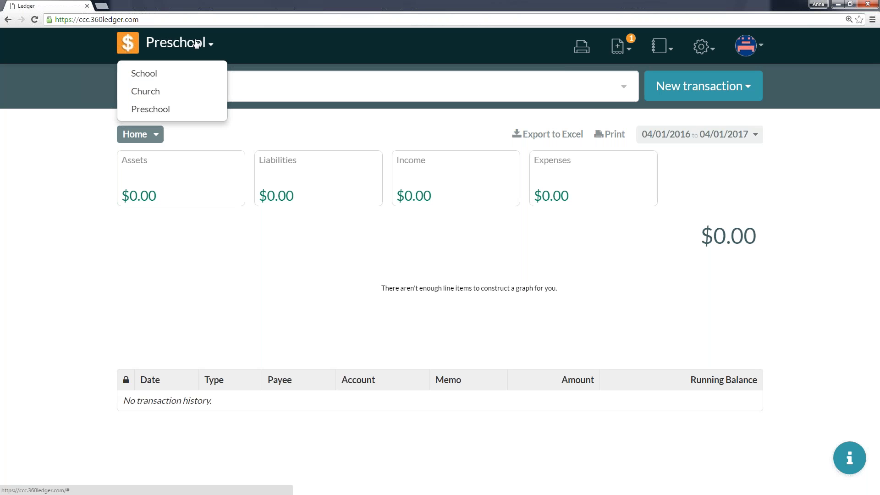
click(163, 91)
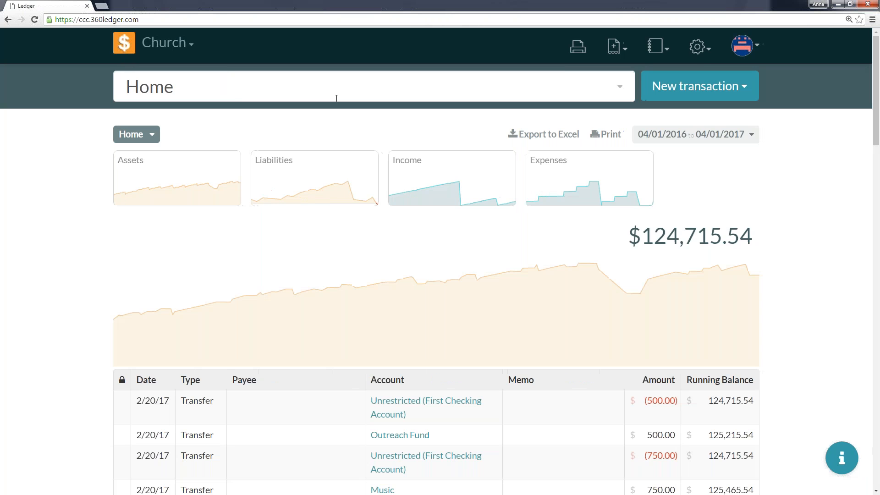
Open the Fiscal Years settings and view the starting month choices for the next fiscal year without changing it.
click(694, 51)
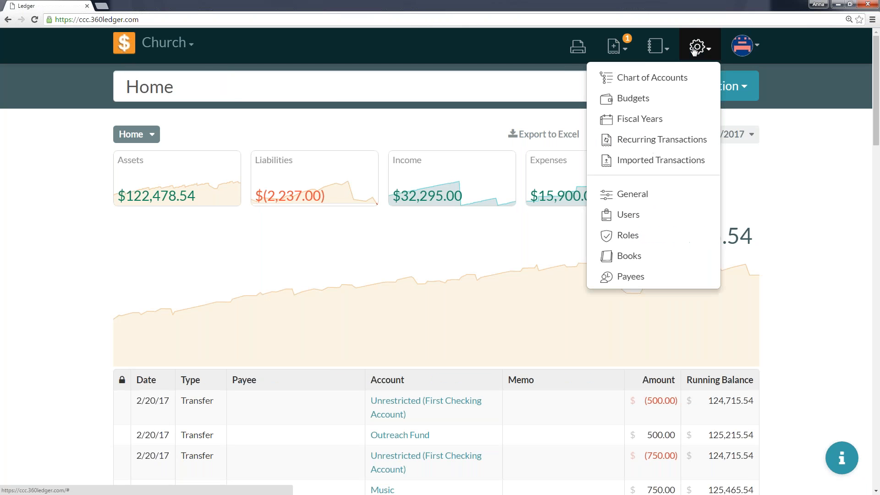
click(647, 120)
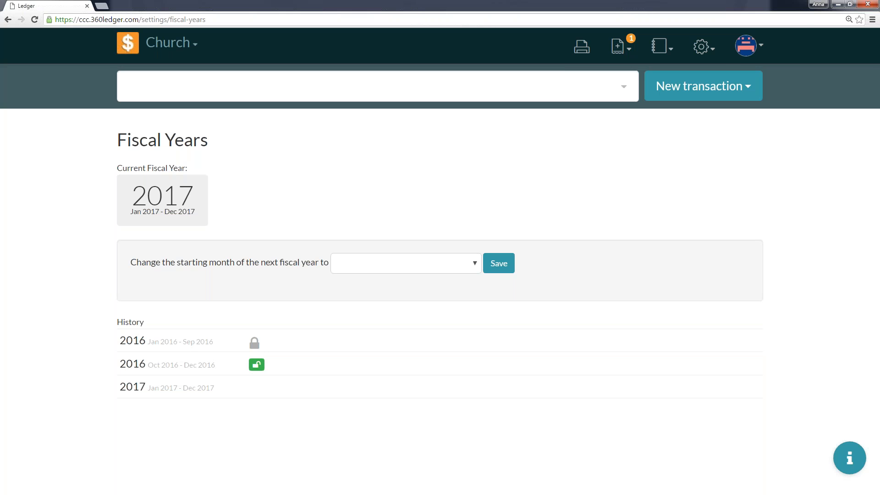
click(712, 54)
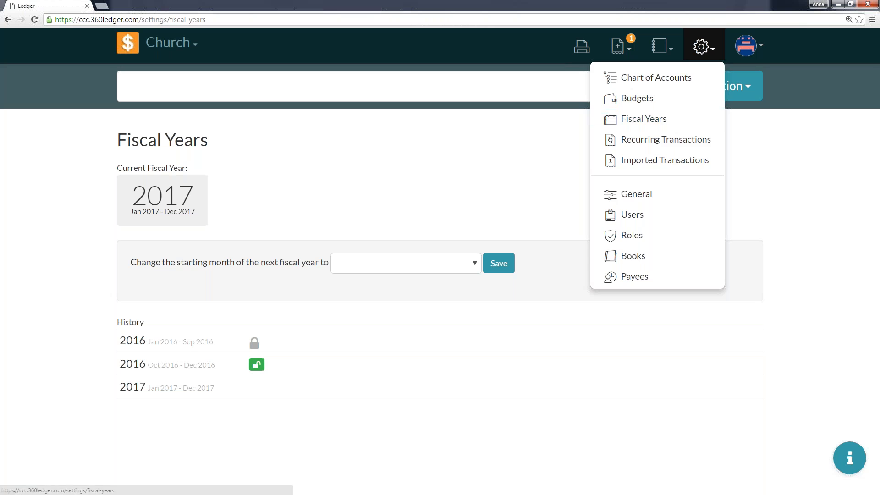
click(497, 146)
click(427, 263)
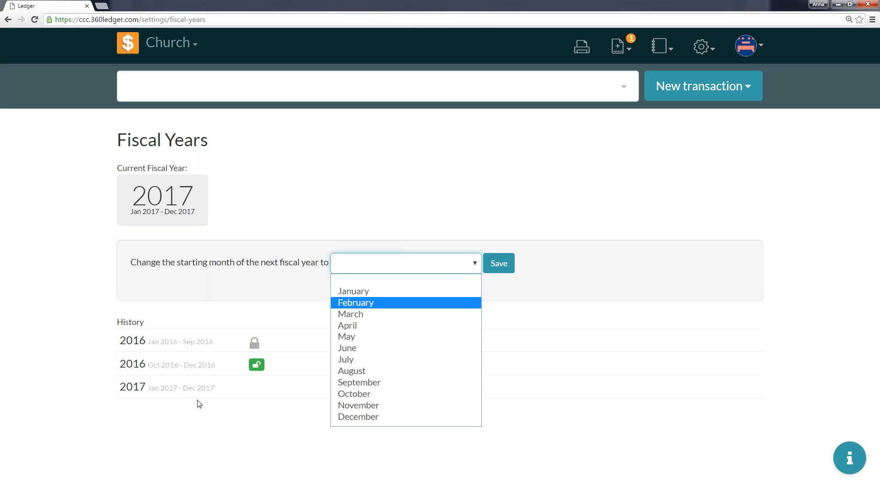
click(542, 181)
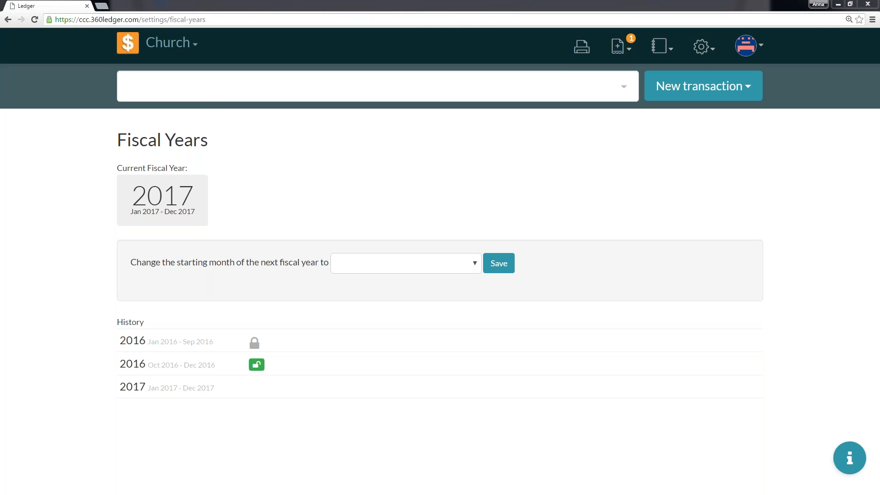
Open the Chart of Accounts and review the Assets accounts, then collapse Assets and expand Liabilities.
click(701, 50)
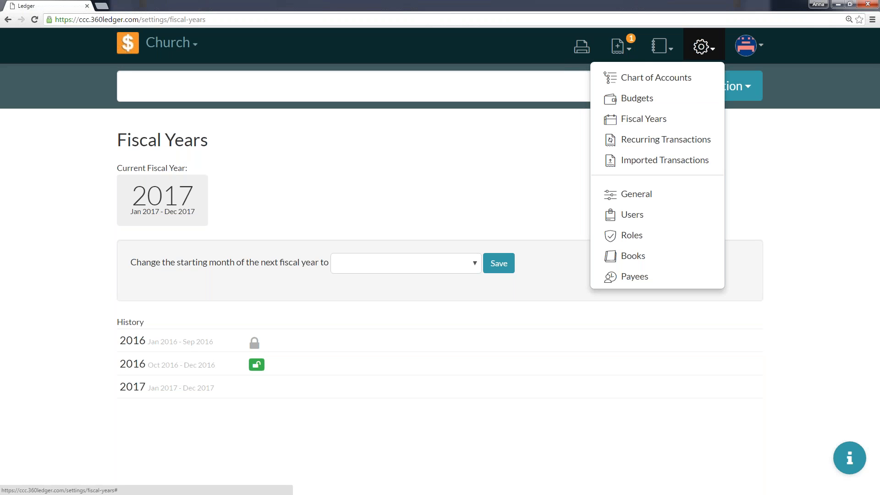
click(670, 81)
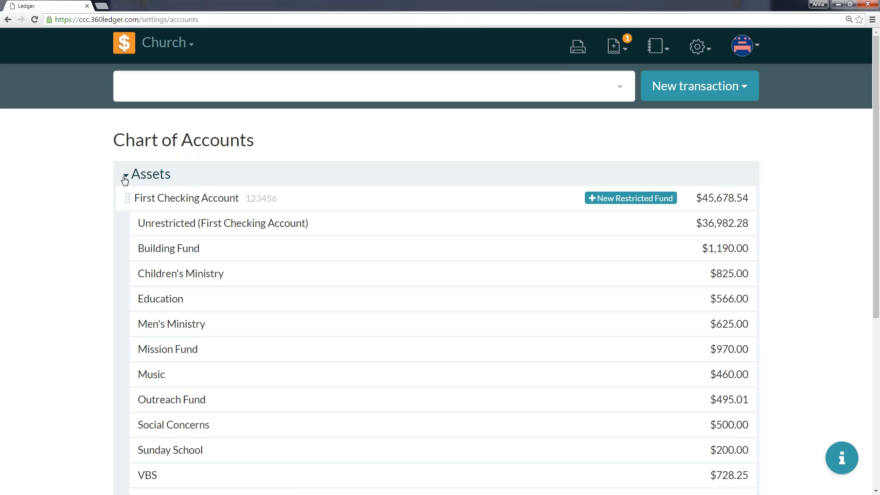
scroll(92, 222, down, 3)
scroll(92, 222, up, 3)
scroll(136, 155, up, 1)
scroll(102, 205, down, 5)
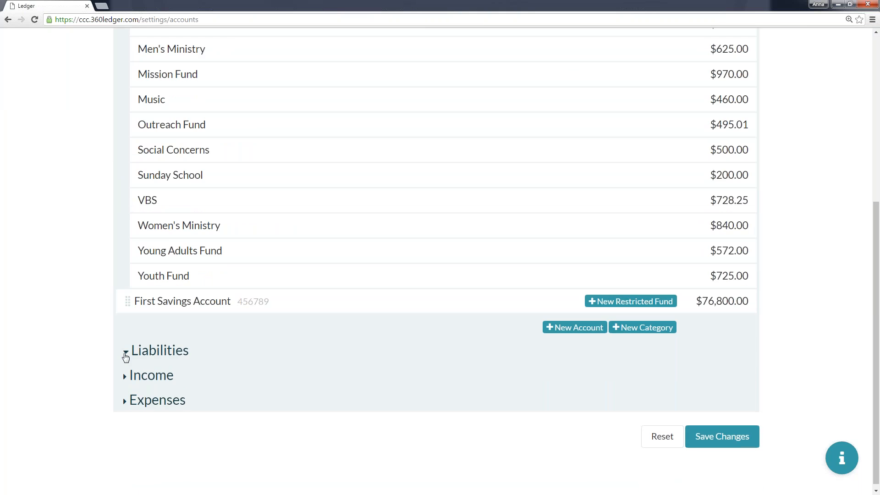
click(123, 353)
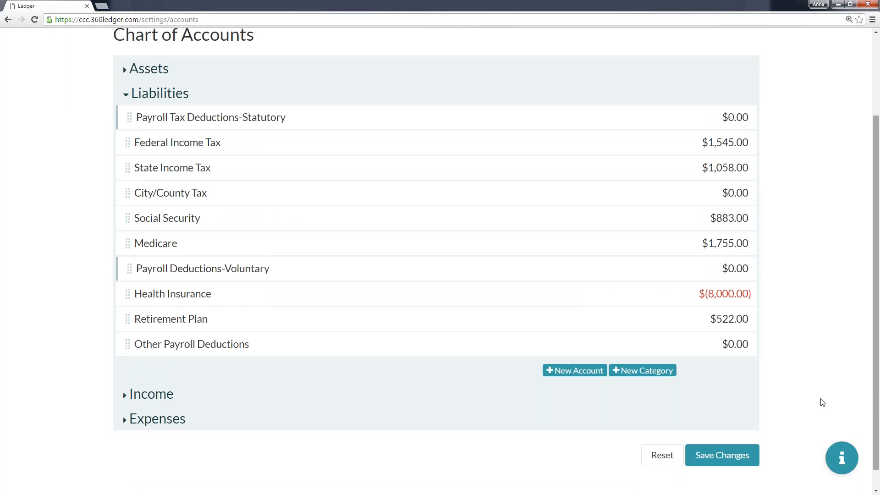
Search the help articles for "assets" and read "Basic Terms to Understand When Using Ledger" through the Expense Accounts section.
click(841, 458)
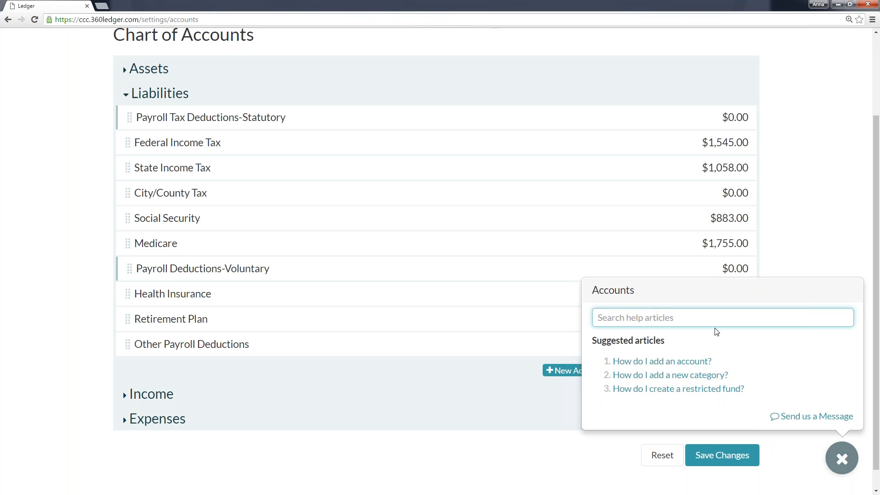
text(assets)
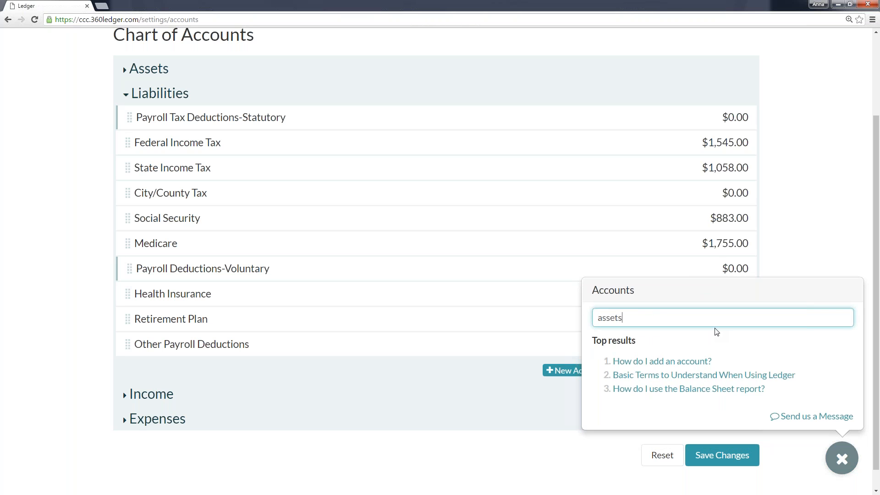
click(699, 374)
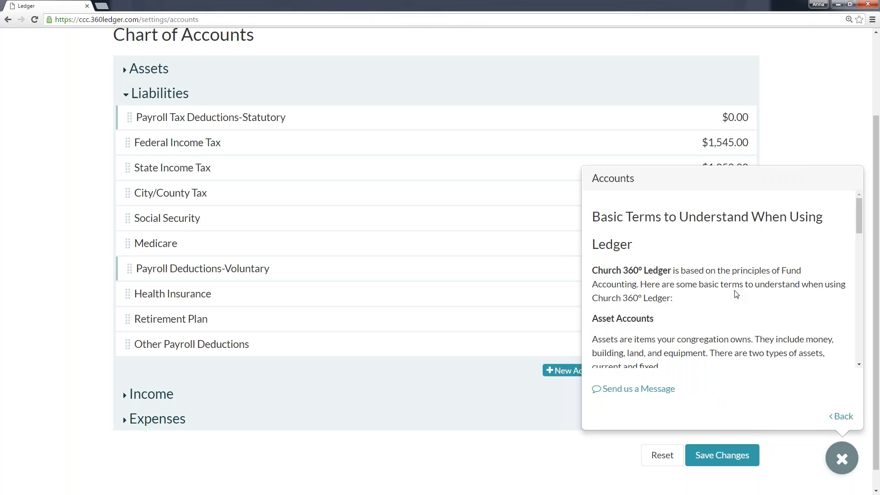
scroll(735, 295, down, 2)
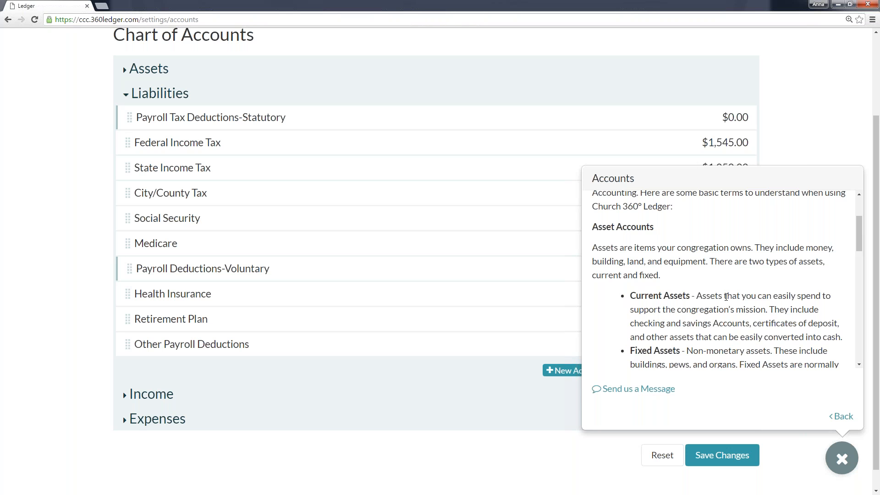
scroll(692, 319, down, 6)
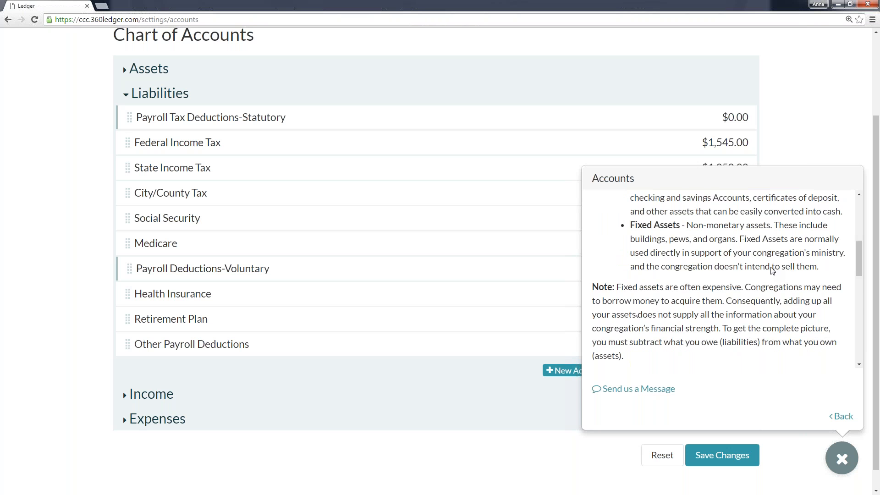
scroll(724, 279, down, 4)
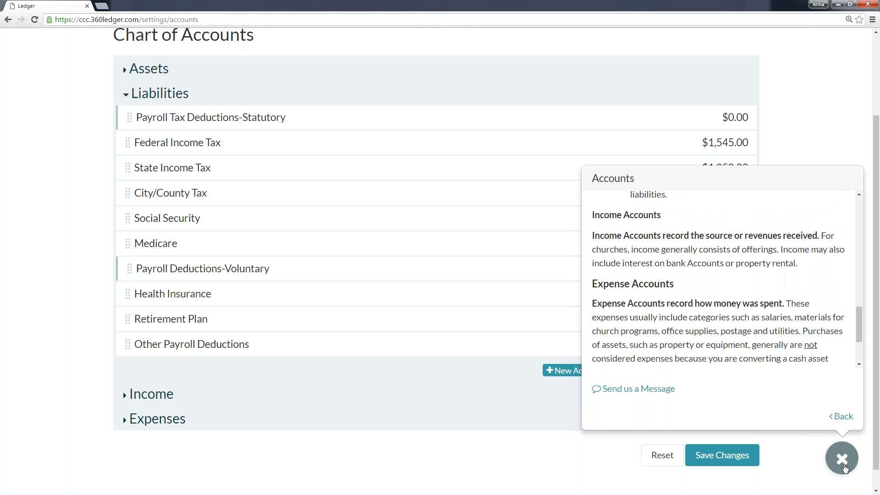
Close the help article, then expand Assets in the Chart of Accounts and view its accounts and restricted funds.
click(845, 468)
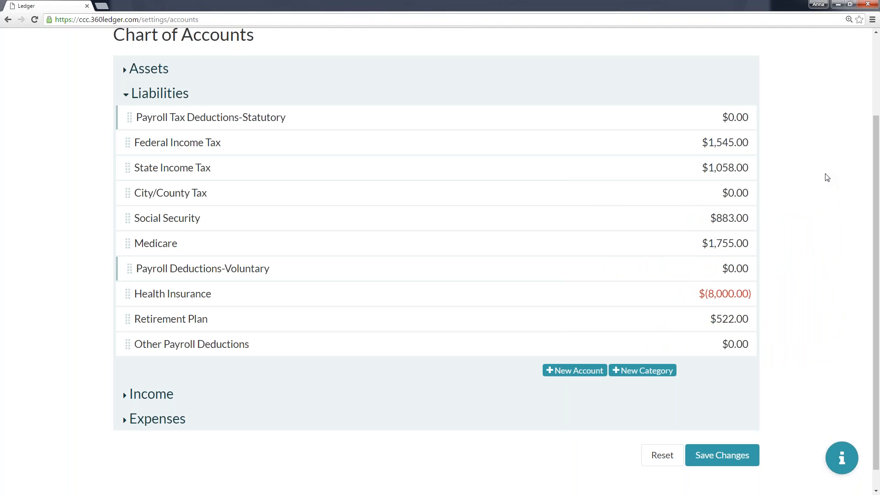
click(127, 71)
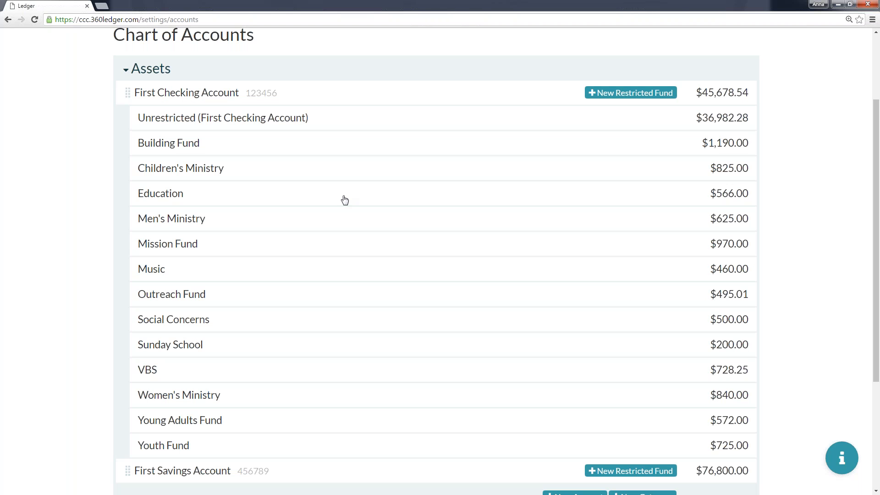
scroll(338, 201, down, 1)
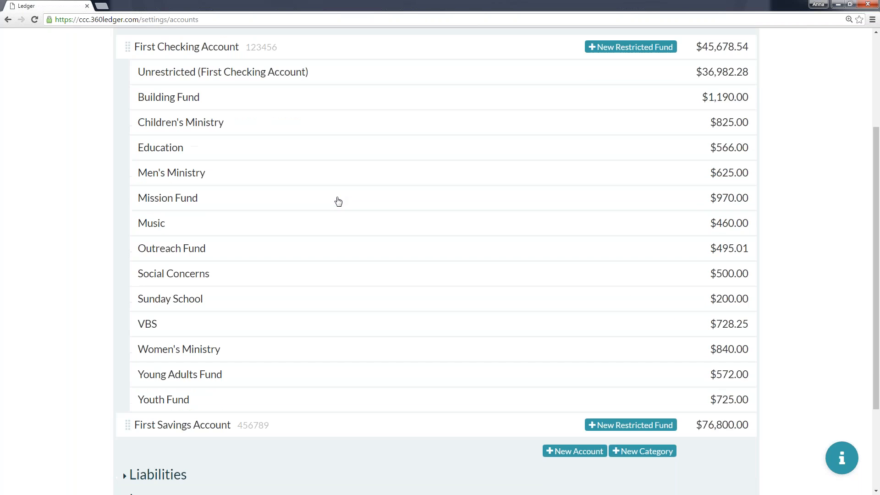
Set the browser's page zoom to 110%.
click(849, 19)
click(821, 50)
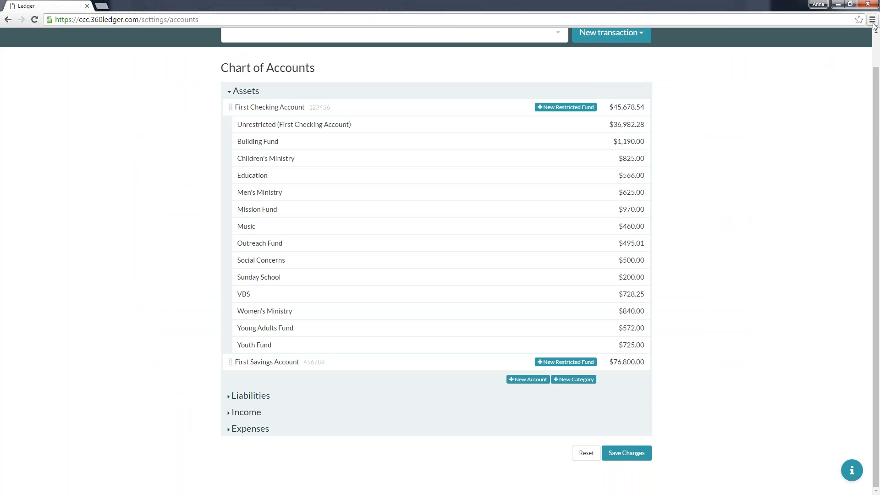
click(872, 19)
click(845, 106)
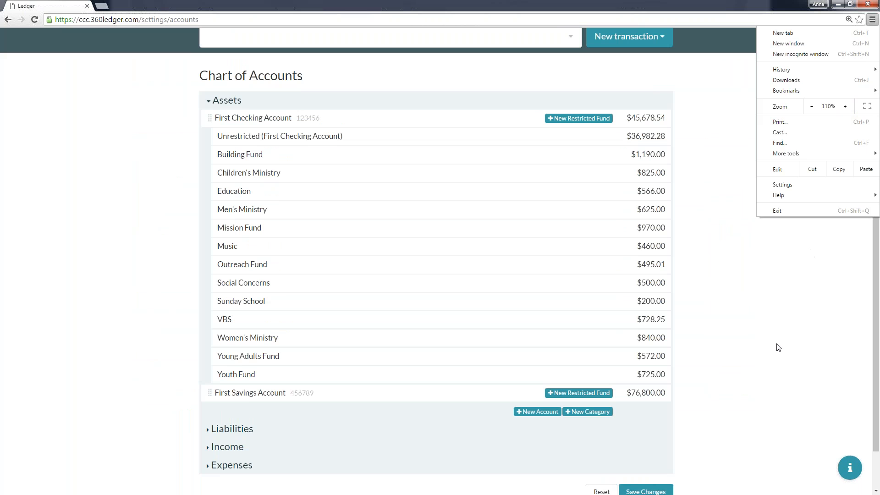
click(760, 352)
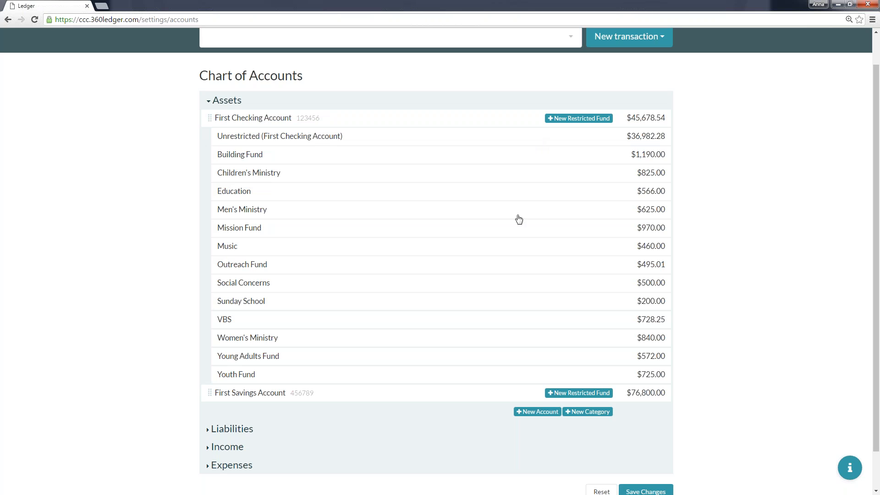
Review the Liabilities accounts, then expand Income and look through its categories and accounts down to Interest Income.
click(207, 435)
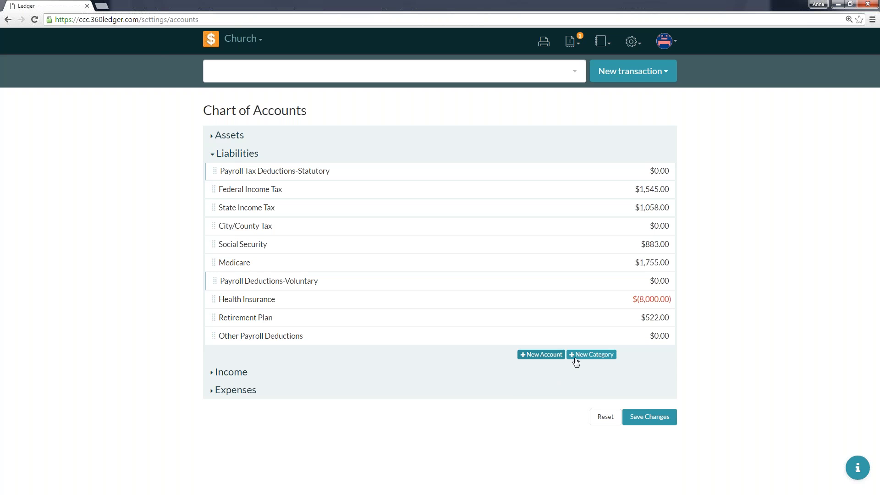
click(216, 378)
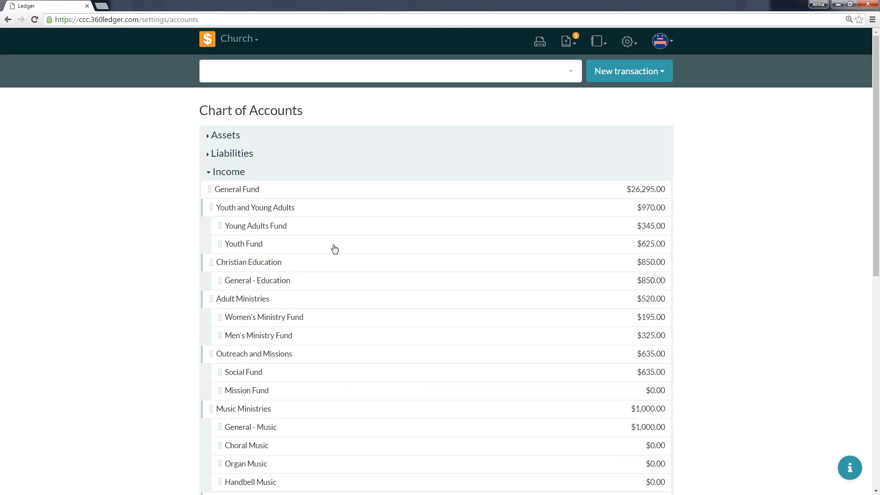
scroll(349, 244, down, 5)
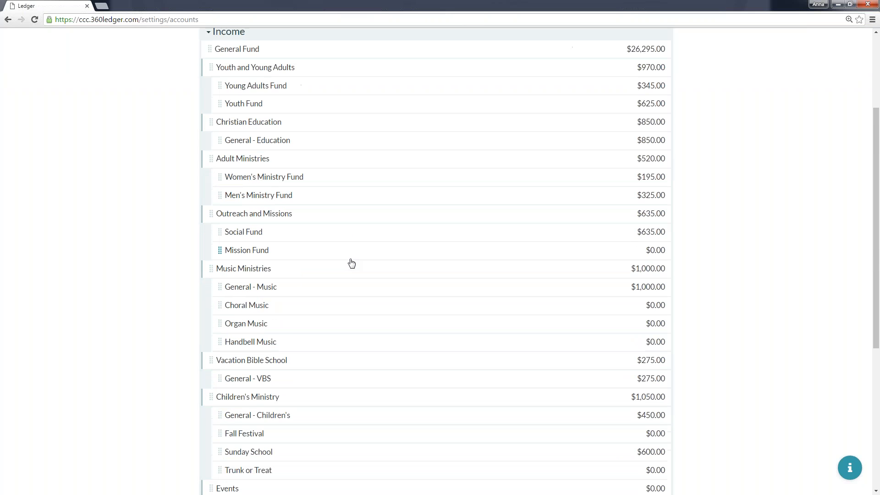
scroll(351, 263, down, 3)
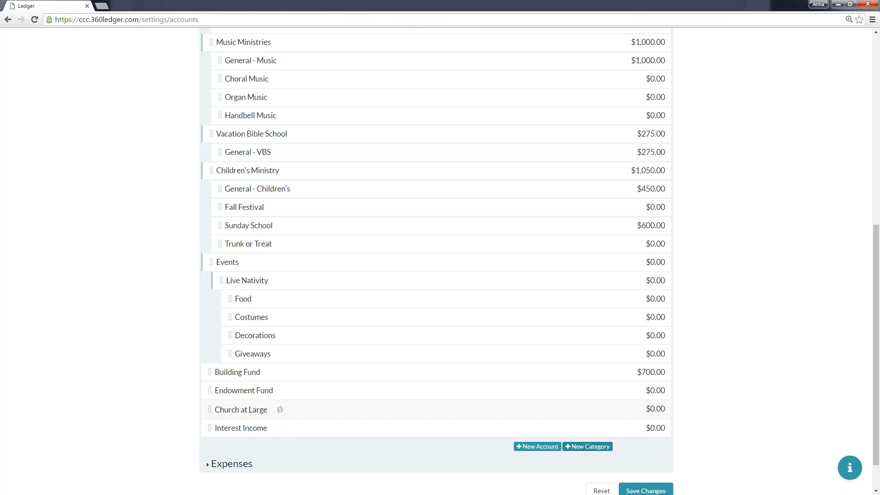
Add an income category named "Easter Outreach" and place it inside the Events category, below Live Nativity.
click(590, 448)
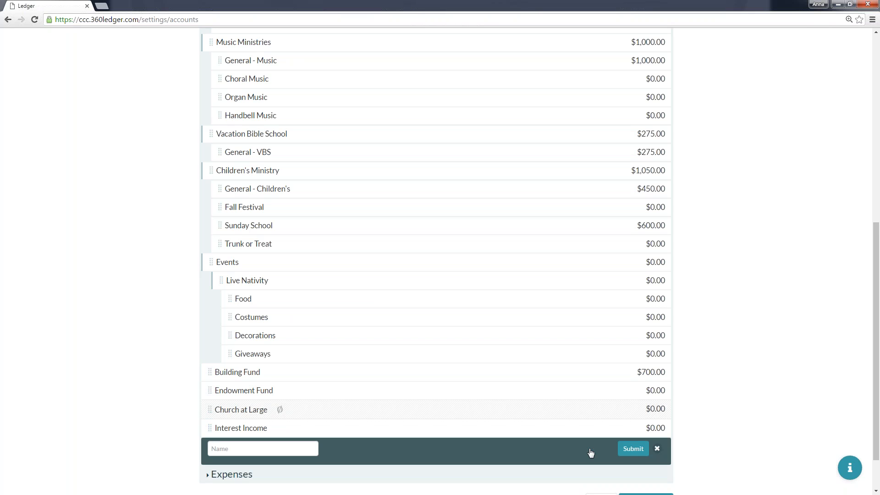
click(657, 448)
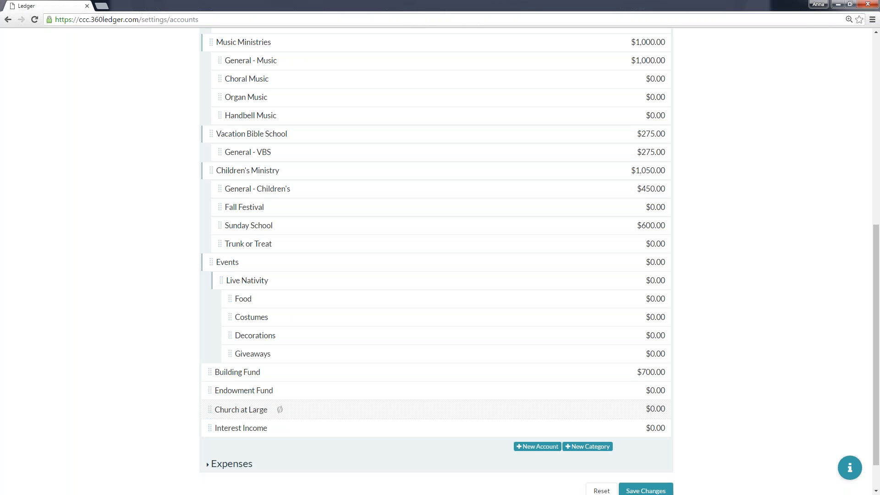
click(592, 447)
click(285, 448)
text(Eas)
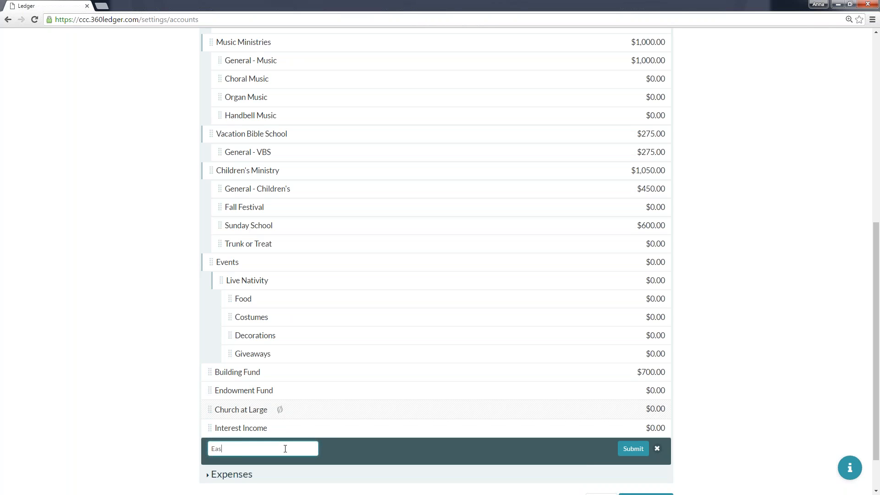
text(ter Outreach)
click(633, 449)
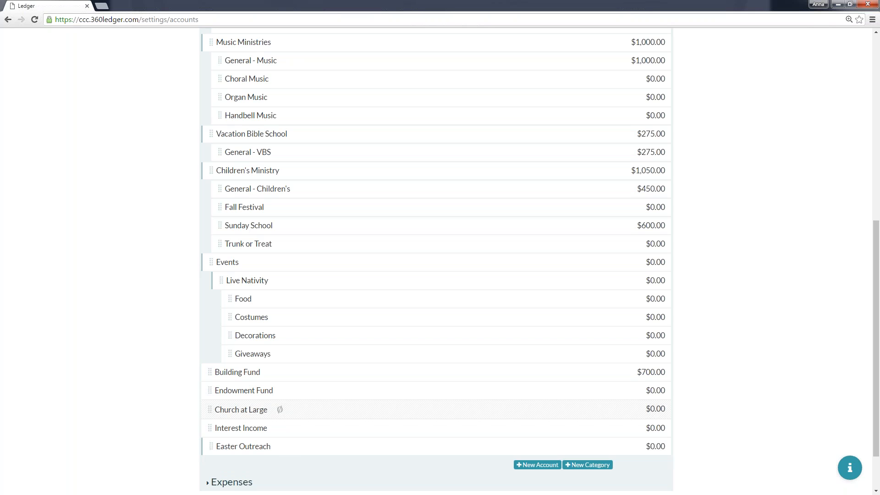
drag(209, 453, 244, 377)
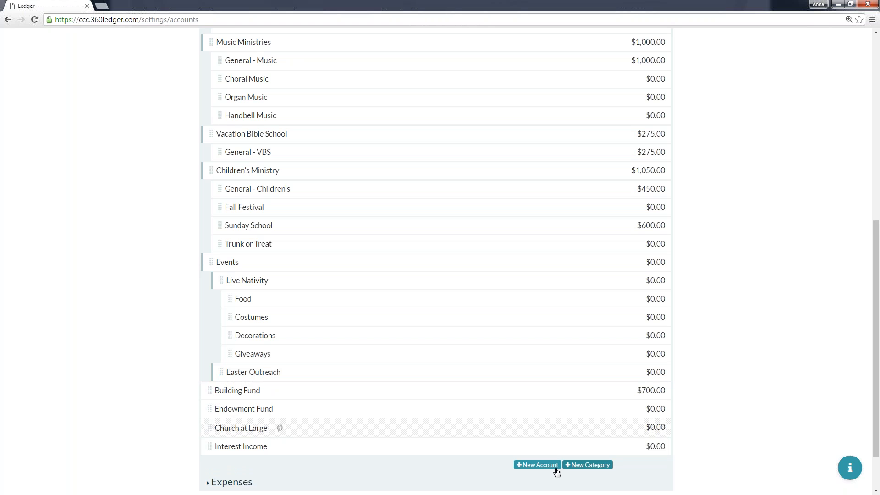
Add an income account named "Giveaways" with an initial balance of 0 and place it inside the Easter Outreach category.
click(542, 465)
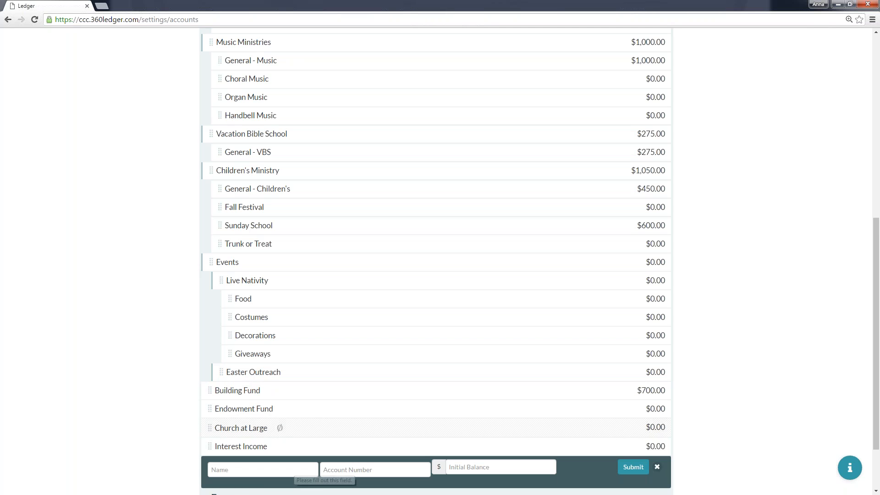
click(263, 470)
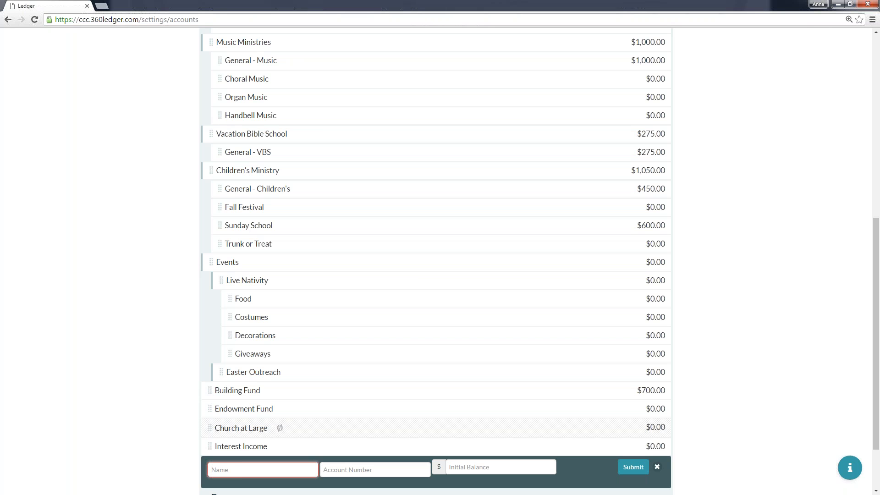
text(Give)
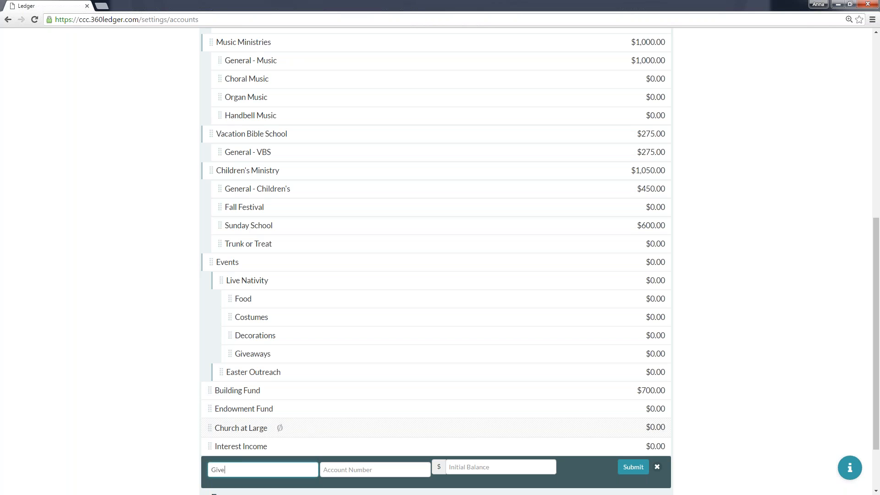
text(aways)
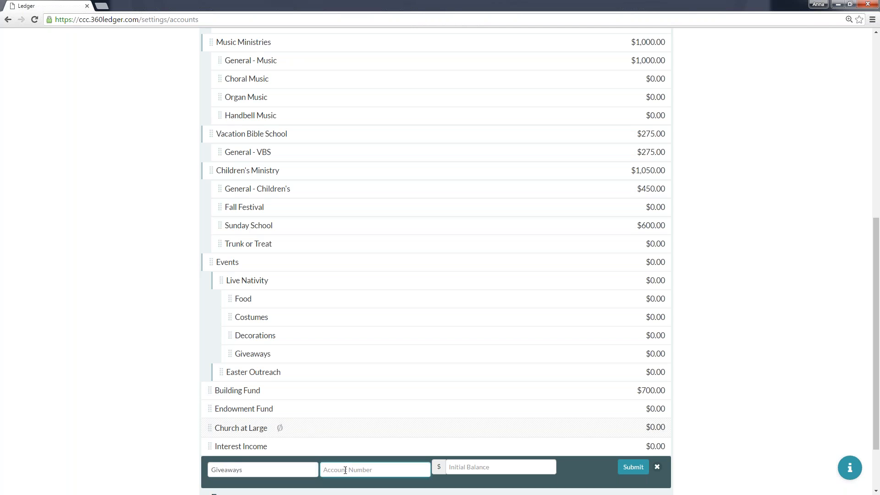
key(Tab)
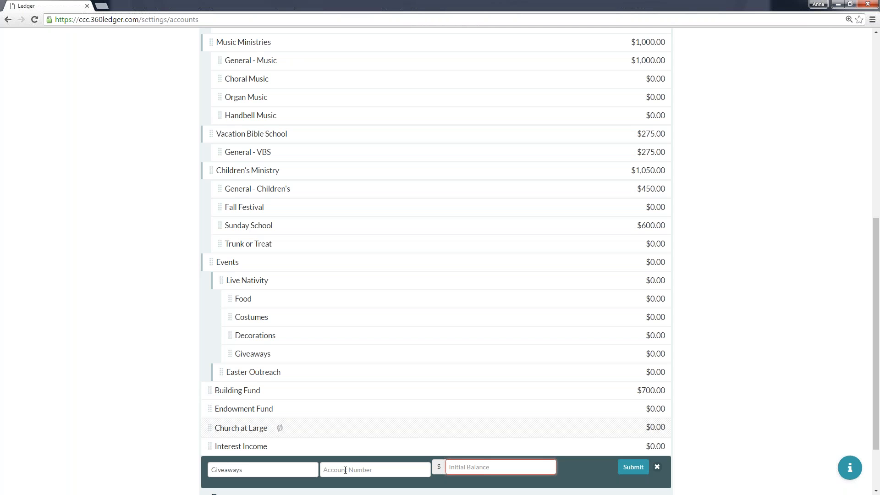
click(634, 467)
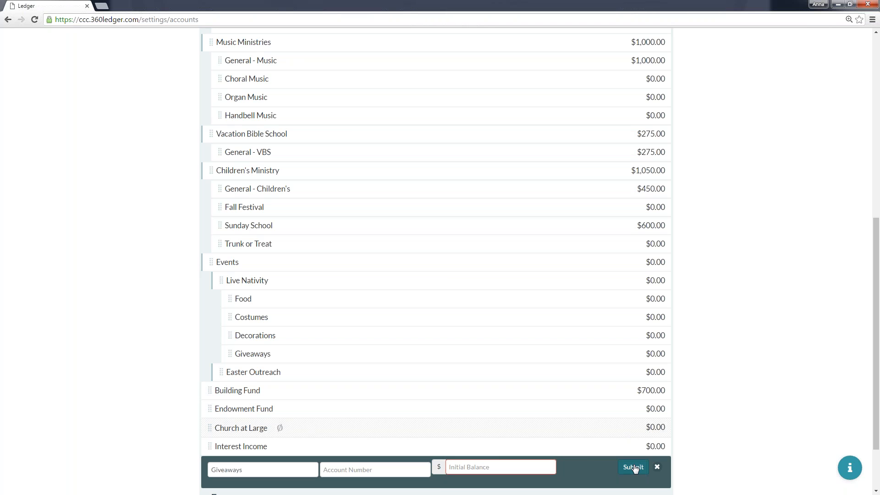
click(487, 471)
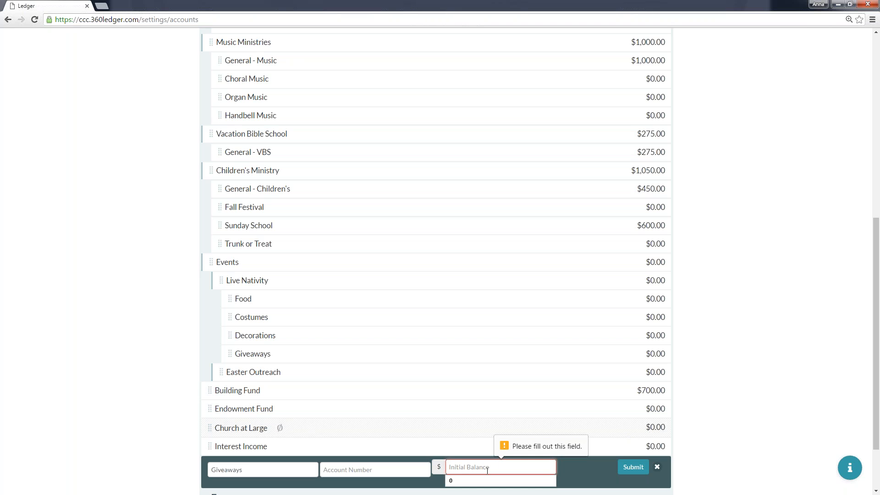
text(0)
click(487, 480)
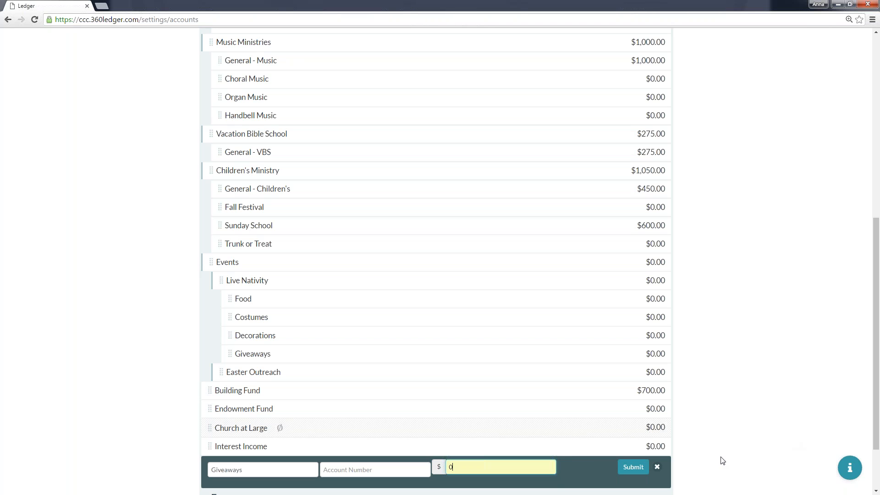
click(634, 467)
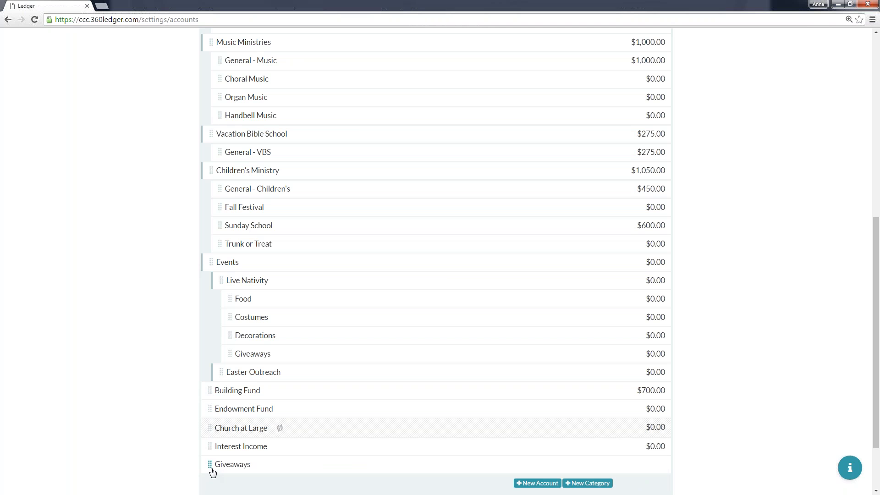
mouse_move(210, 464)
mouse_down()
mouse_move(212, 472)
mouse_move(228, 384)
mouse_move(273, 391)
mouse_up()
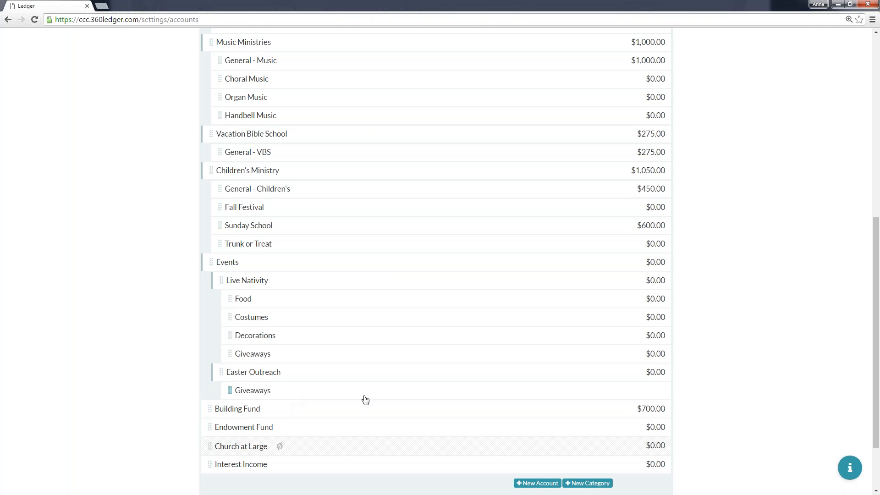
Add an income account named "Communications" with an initial balance of 0.
click(524, 485)
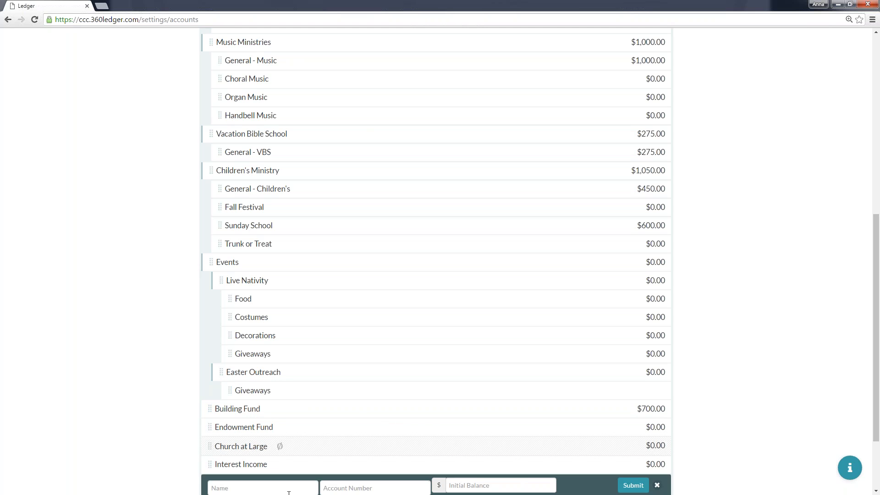
scroll(289, 492, down, 2)
click(259, 401)
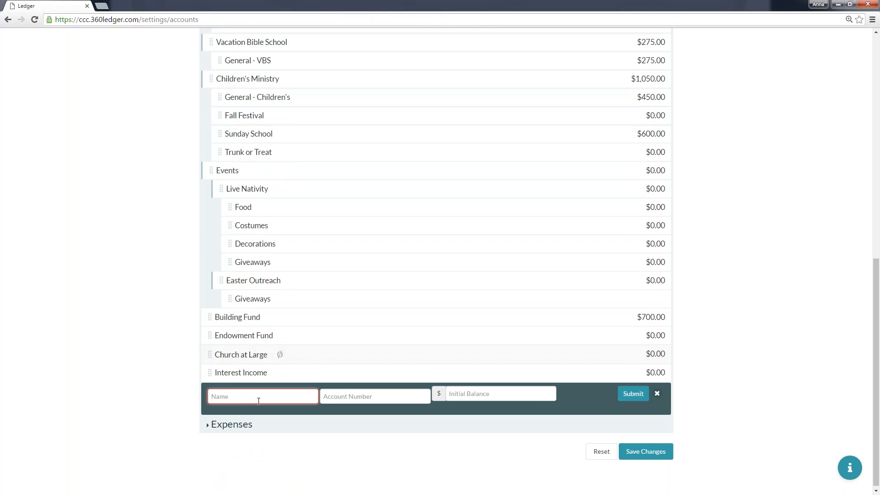
text(Communications)
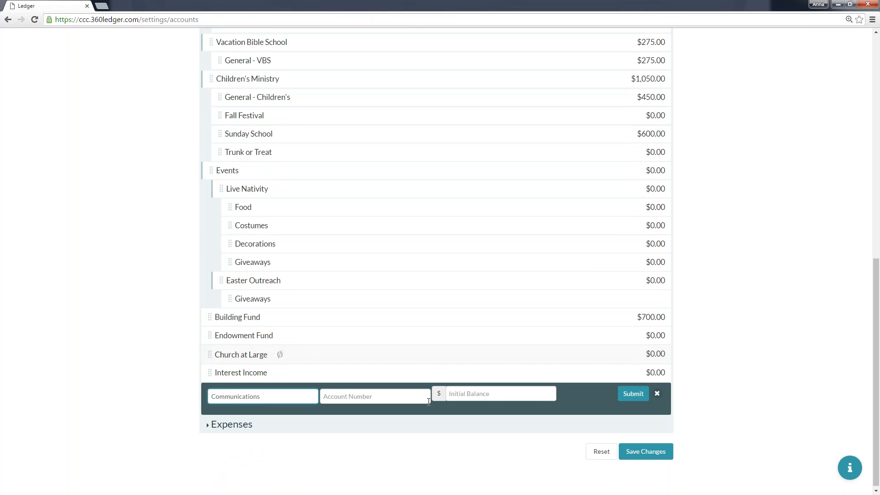
click(458, 394)
text(0)
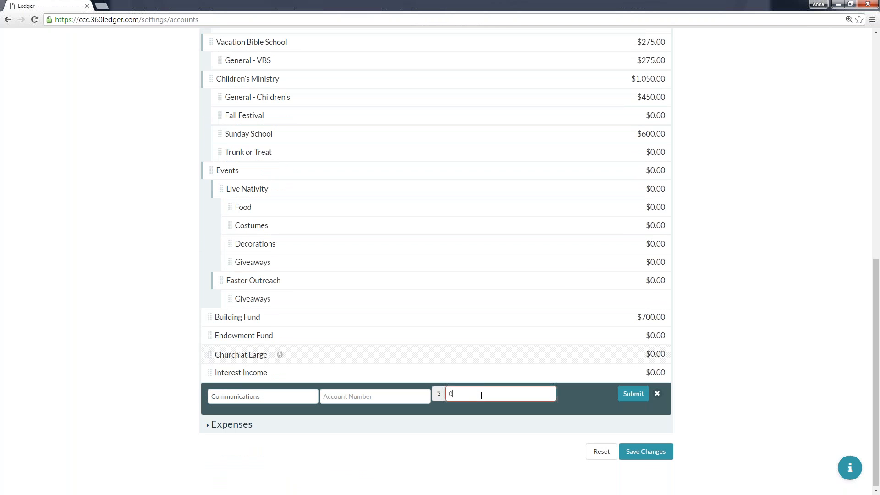
click(633, 393)
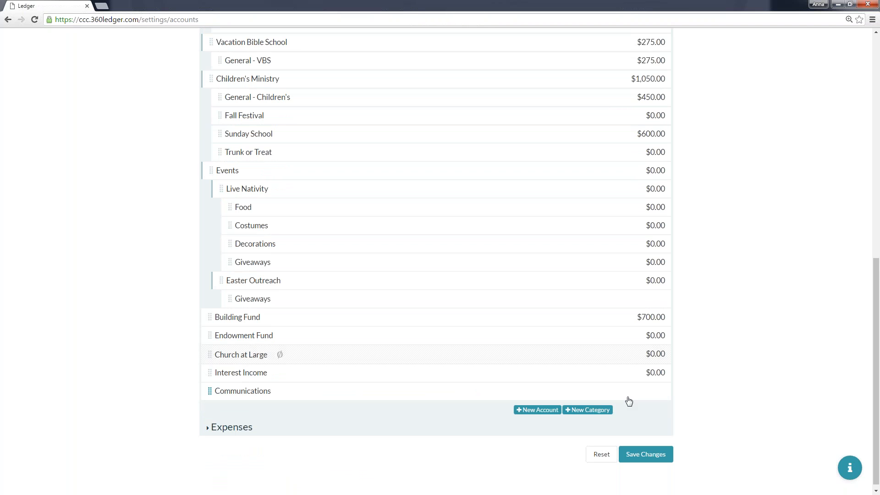
Add a "Food & Drink" income account with an initial balance of 0, then move it and Communications into Easter Outreach below Giveaways.
click(545, 415)
click(232, 419)
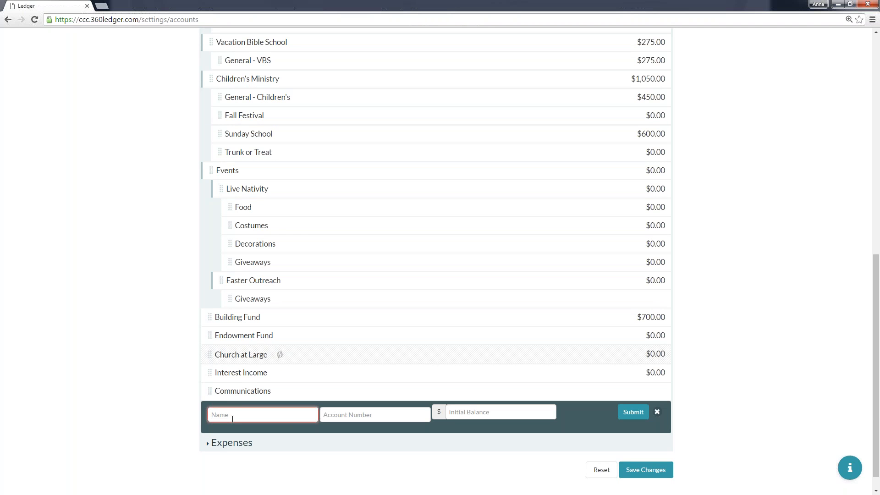
text(Food & Drink)
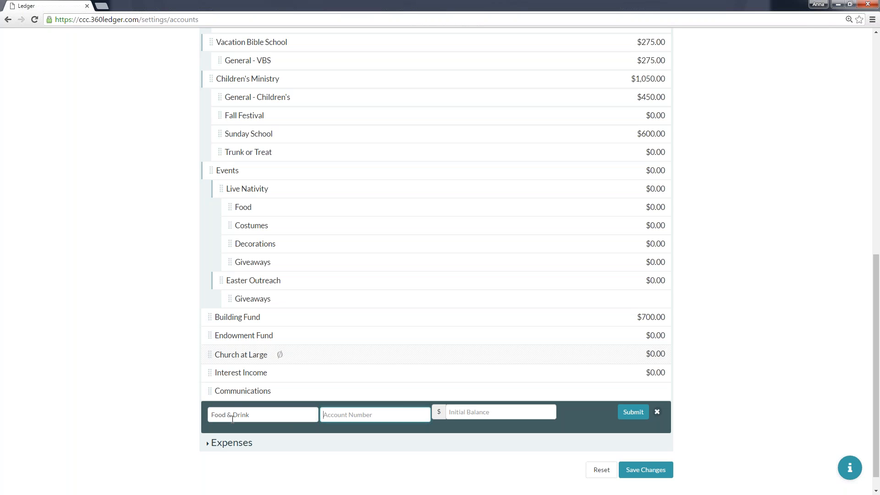
key(Tab)
text(0)
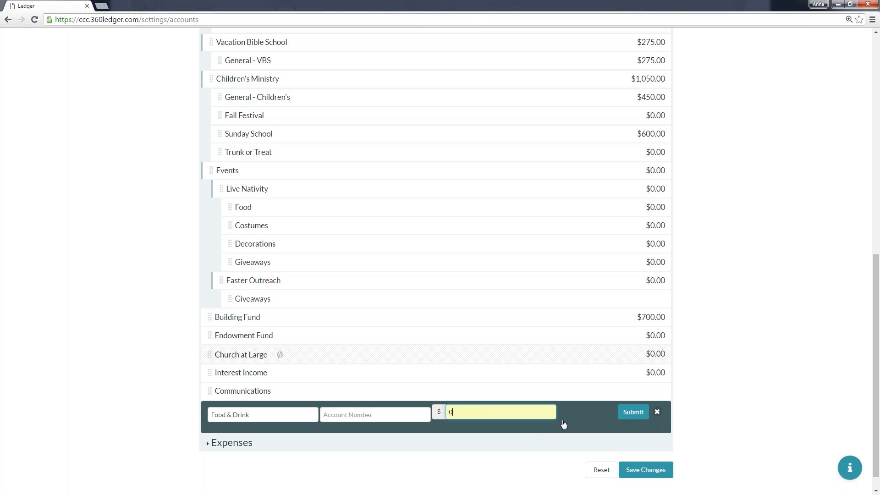
click(634, 414)
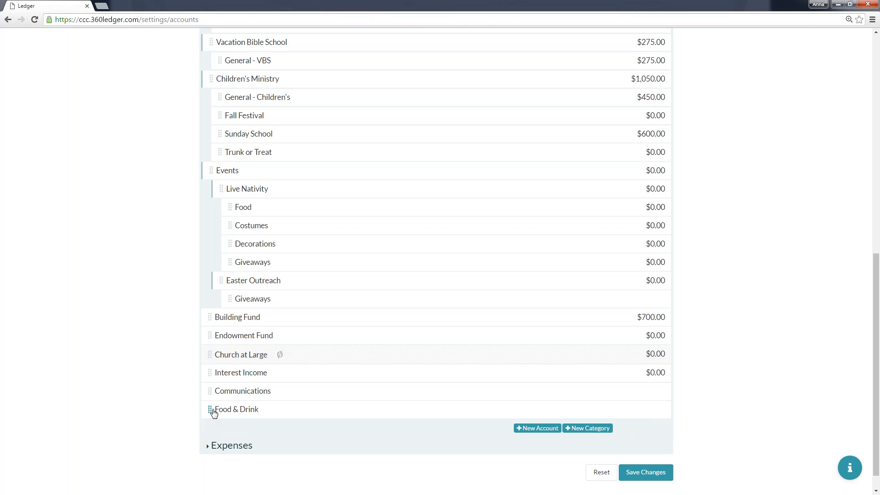
drag(210, 409, 290, 308)
drag(213, 413, 270, 338)
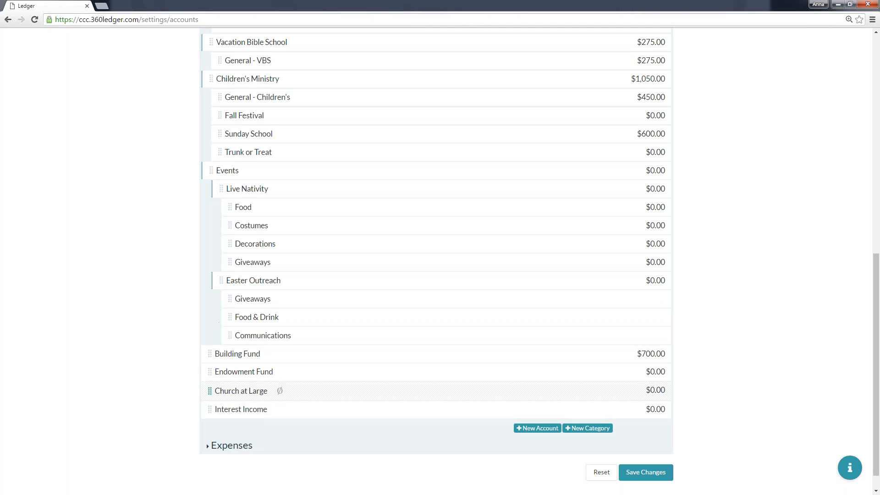
Save and confirm the income changes to the chart of accounts, and expand the Expenses section.
click(662, 477)
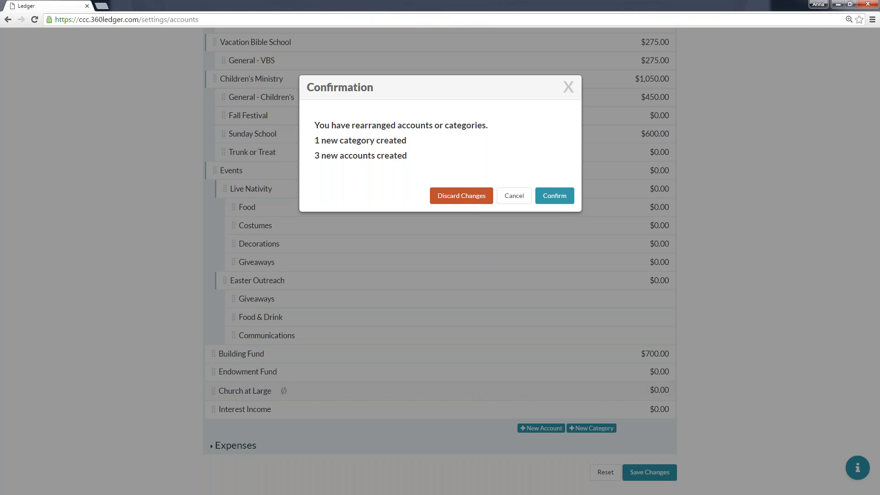
click(555, 199)
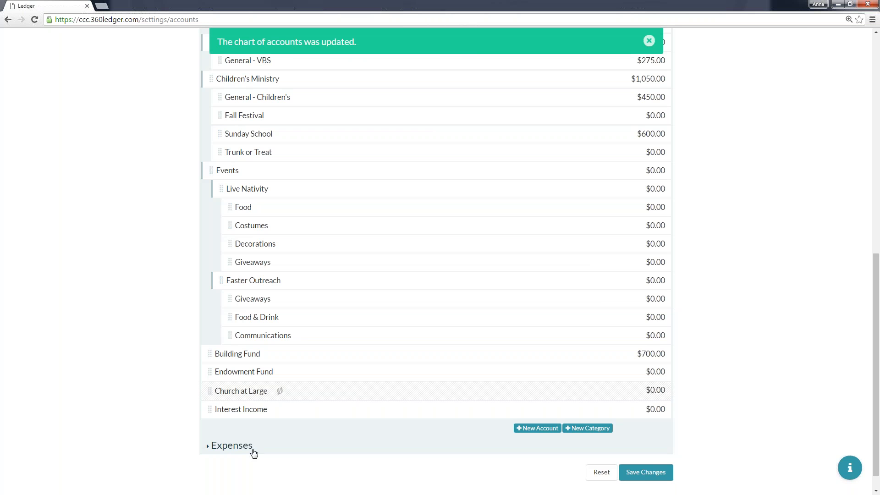
click(209, 447)
scroll(330, 355, down, 8)
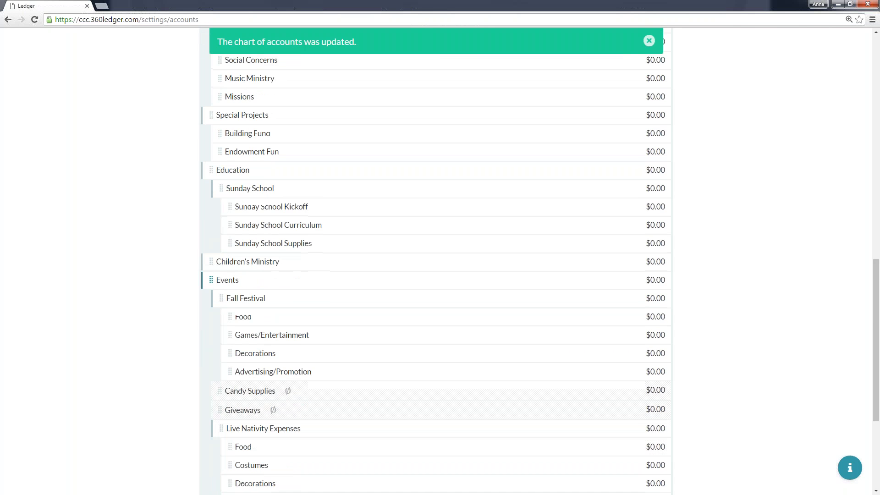
Add an expense category named "Easter Outreach" and place it inside the Events category, below Live Nativity Expenses.
click(582, 429)
click(260, 431)
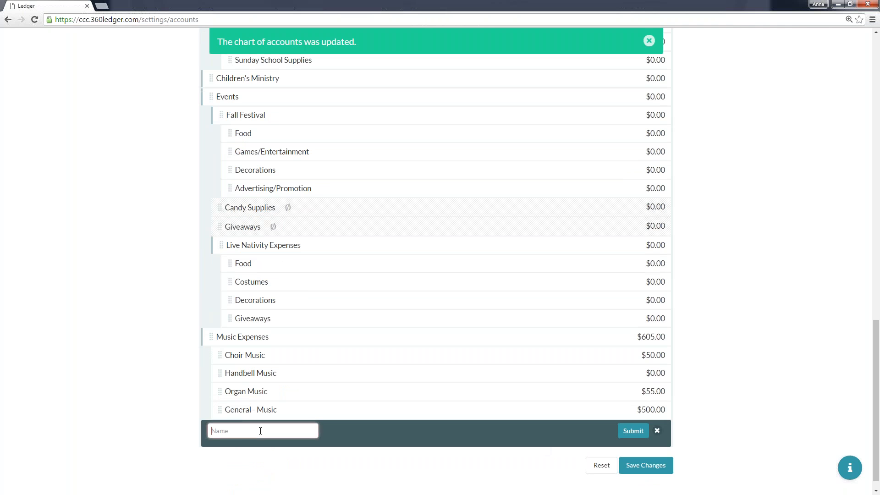
text(Easter Outre)
key(BackSpace)
key(BackSpace)
key(BackSpace)
key(BackSpace)
key(BackSpace)
key(Down)
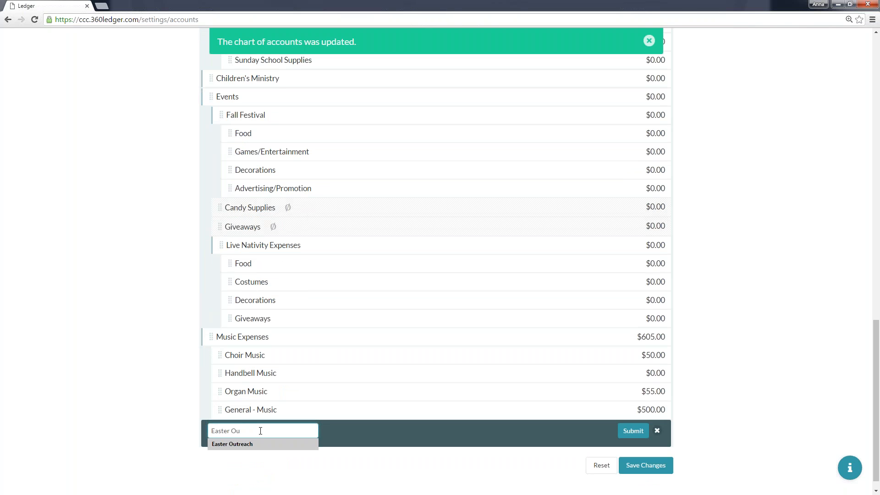
key(Return)
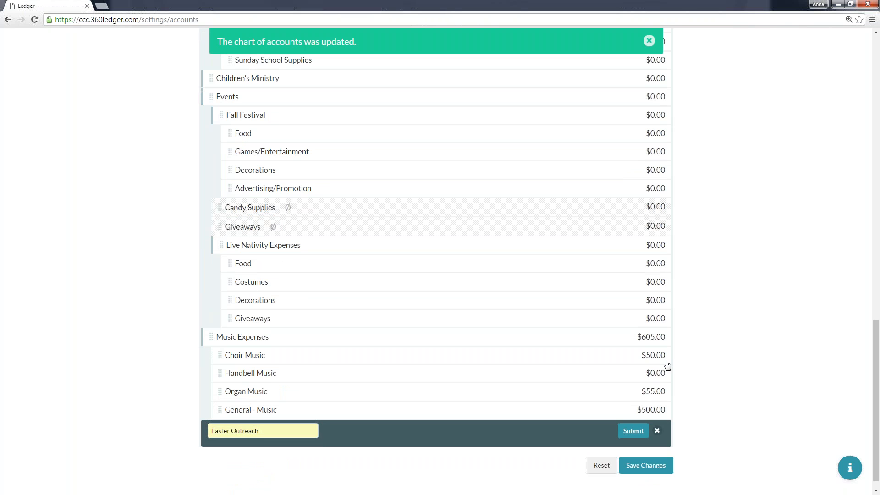
click(632, 431)
drag(215, 415, 244, 338)
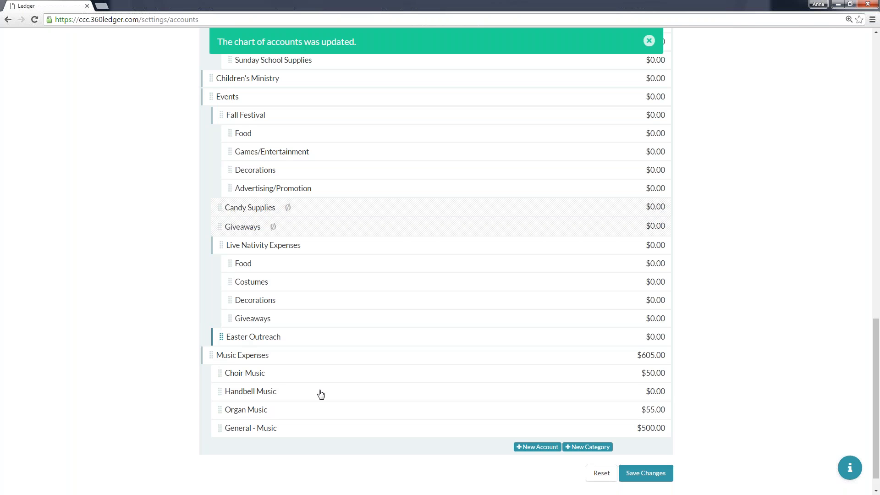
Add an expense account named "Communications" with an initial balance of 0.
click(538, 448)
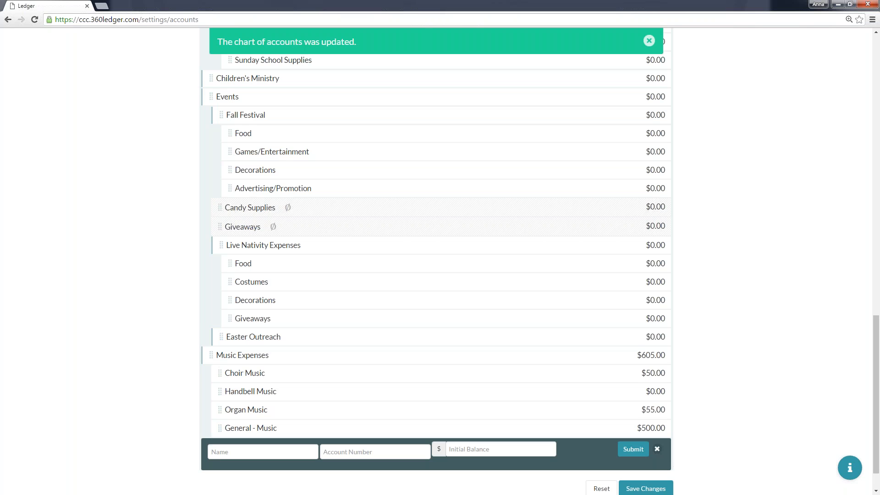
text(Communications)
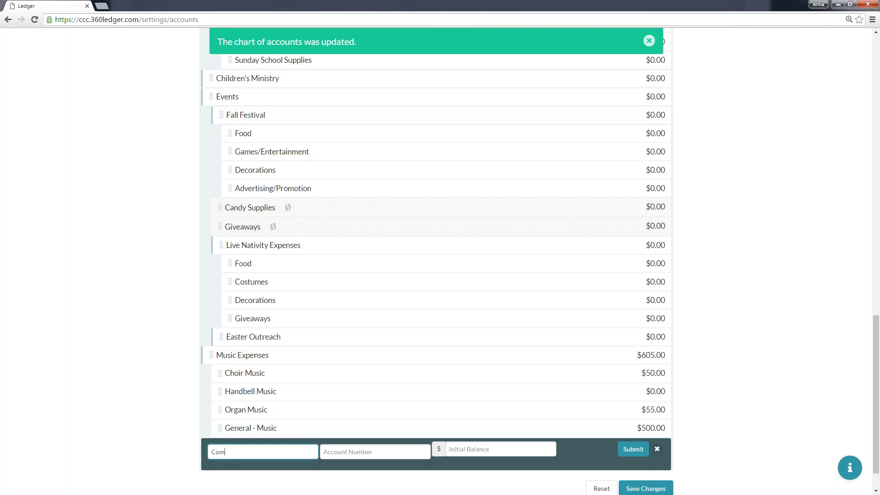
key(Tab)
key(Tab)
text(0)
key(Tab)
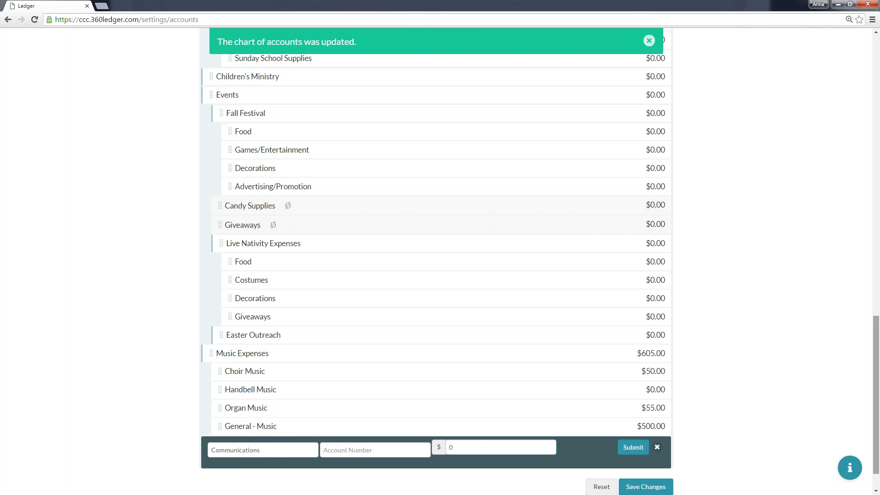
click(633, 447)
Add an expense account named "Giveaways" with an initial balance of 0.
click(548, 465)
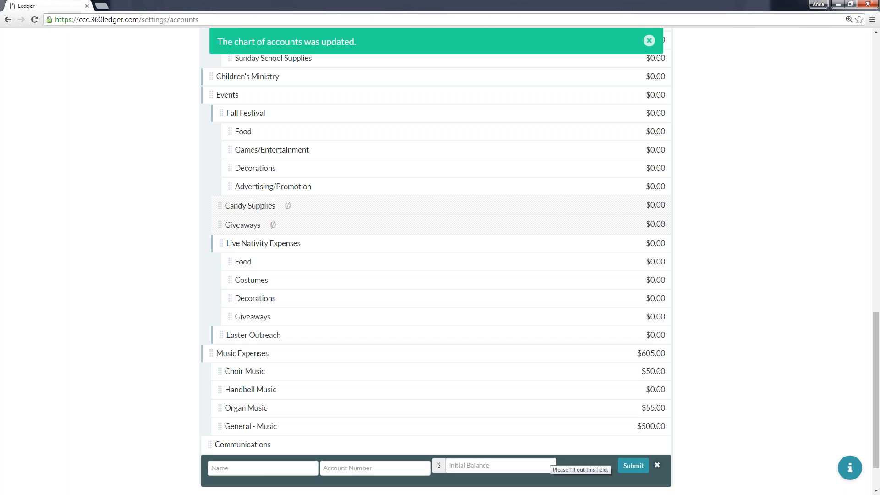
click(264, 467)
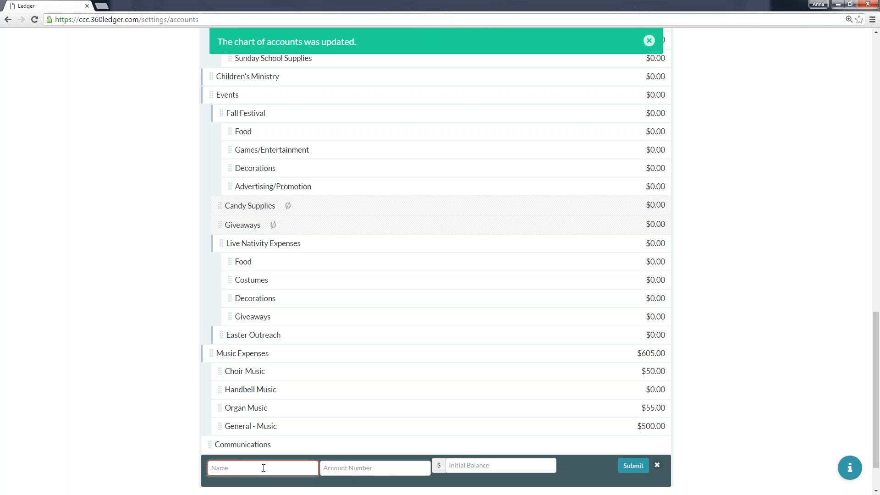
text(Giveaways)
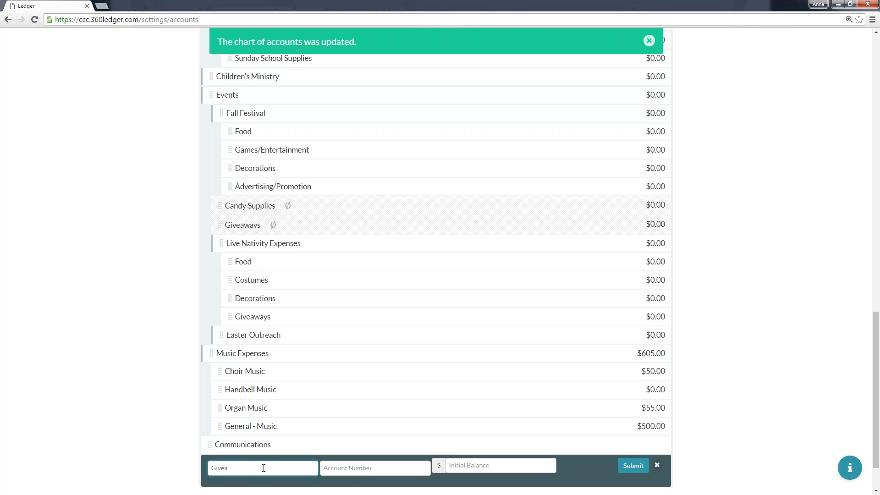
key(Tab)
key(Tab)
text(0)
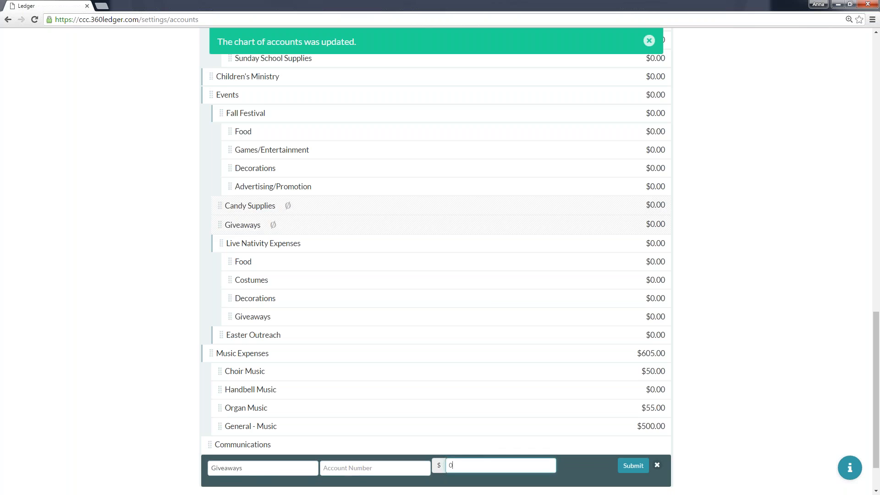
scroll(565, 489, down, 1)
click(632, 412)
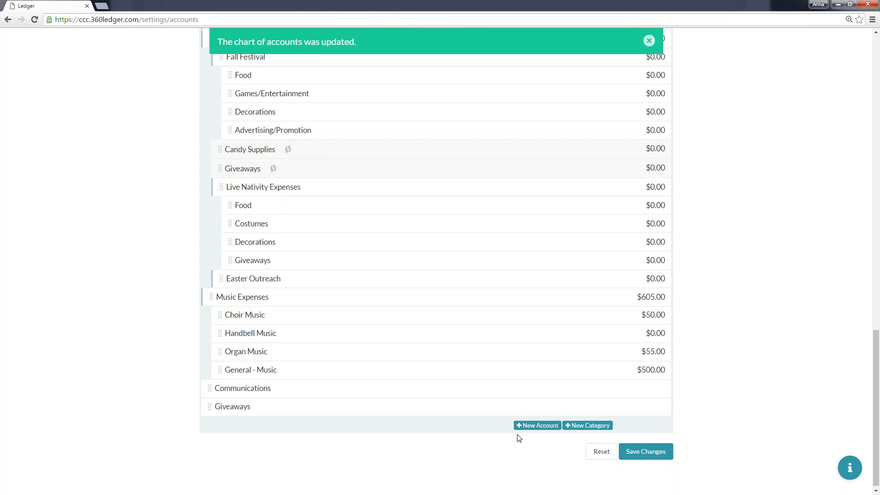
Add an expense account named "Food & Drink" with an initial balance of 0.
click(527, 426)
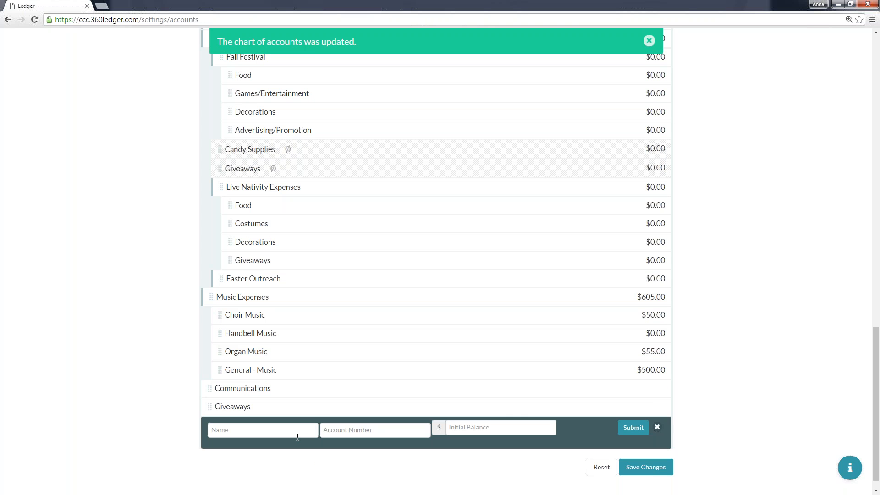
click(297, 436)
key(ctrl+f)
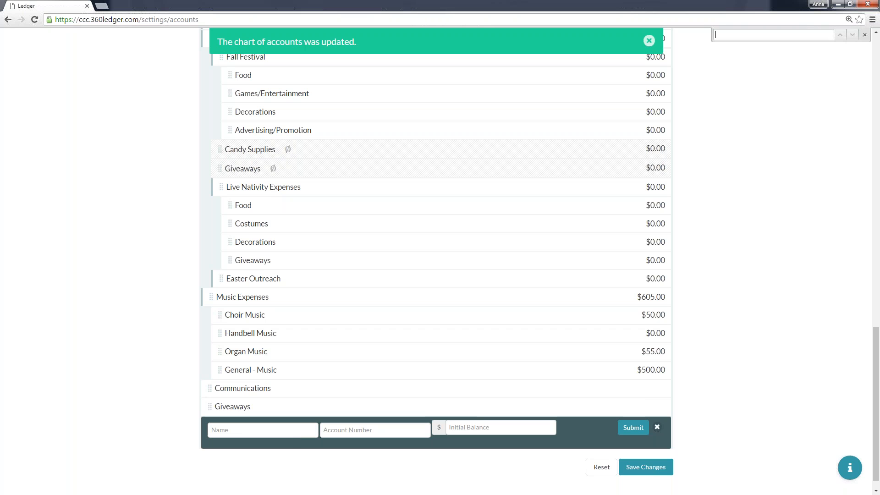
click(864, 36)
click(256, 425)
text(Food & Drink)
key(Tab)
key(Tab)
text(0)
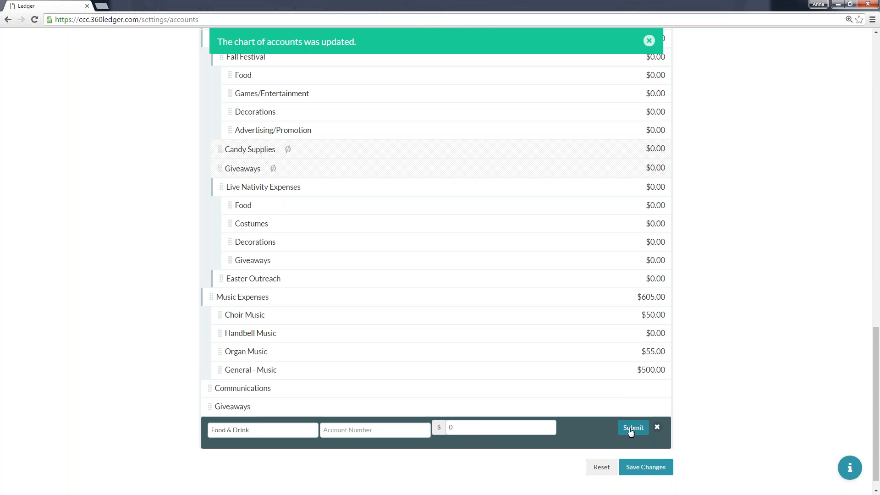
click(632, 429)
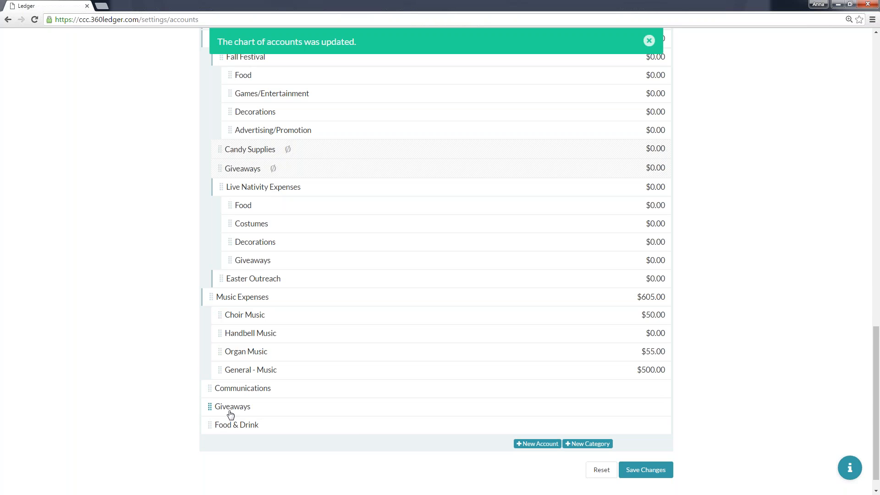
Move the new Giveaways, Communications and Food & Drink expense accounts into the Easter Outreach category, in that order.
drag(209, 409, 263, 287)
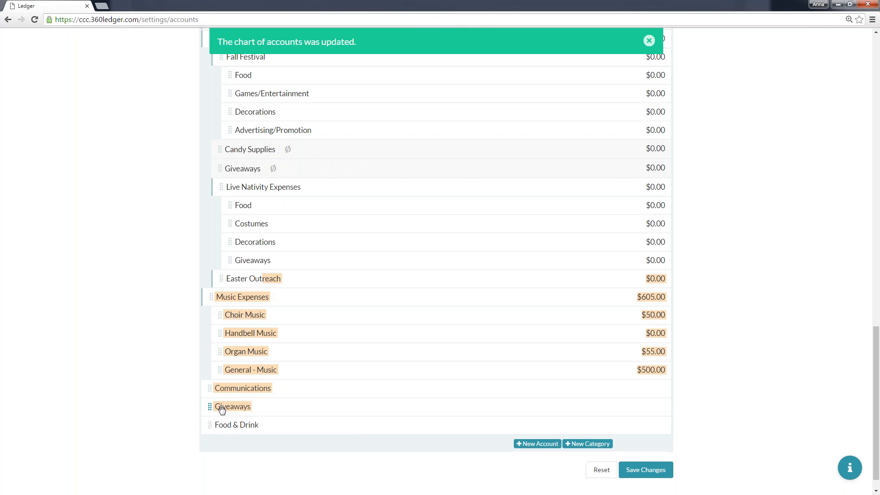
drag(211, 407, 320, 299)
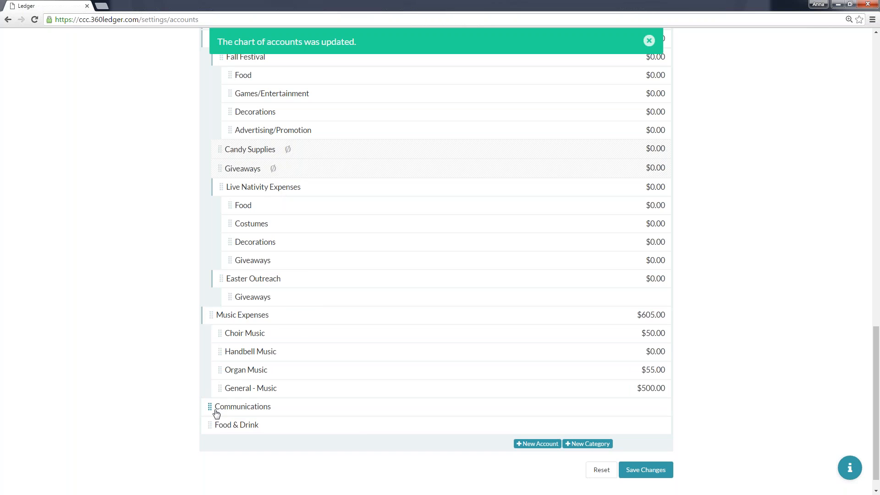
drag(209, 406, 308, 326)
drag(207, 427, 269, 331)
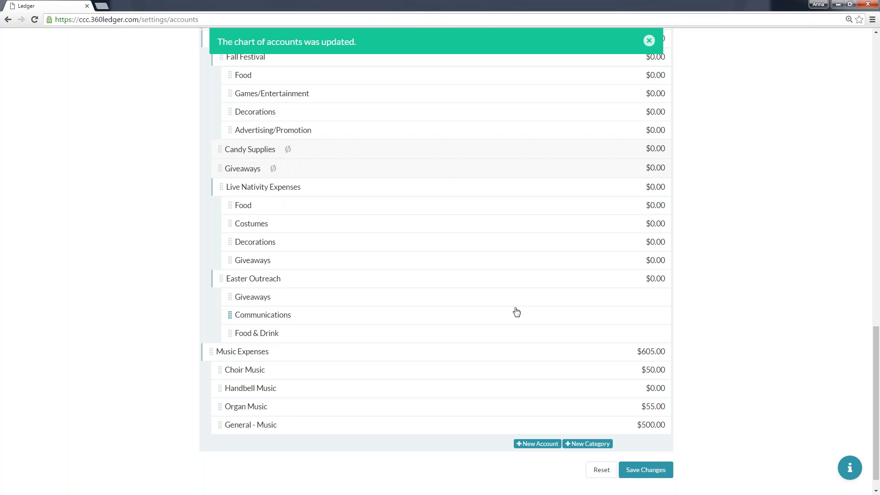
Save and confirm the expense changes to the chart of accounts, and dismiss the update notification.
click(665, 476)
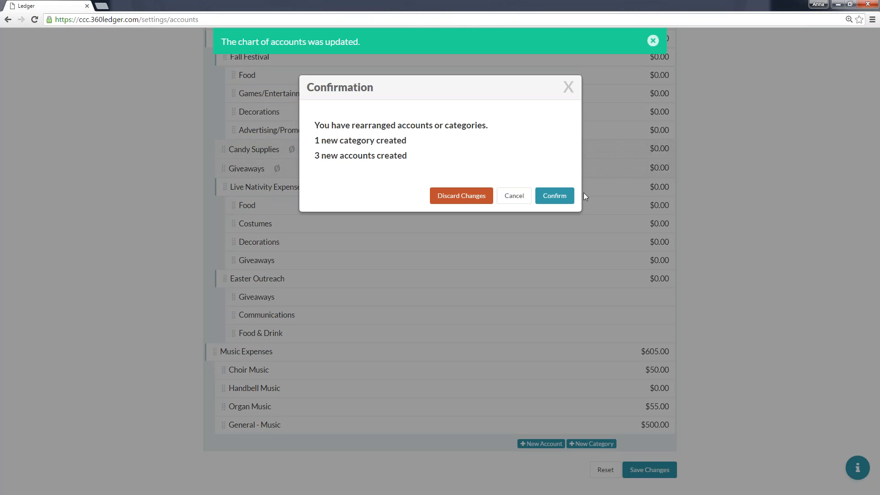
click(557, 196)
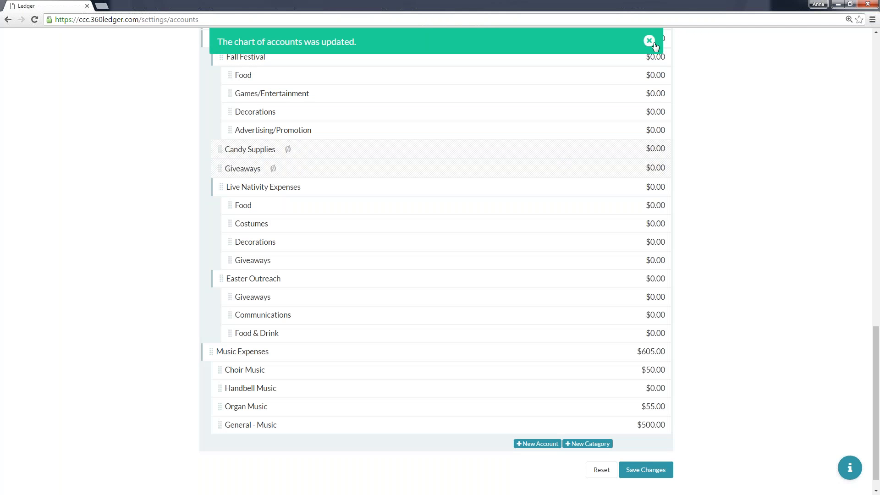
click(654, 44)
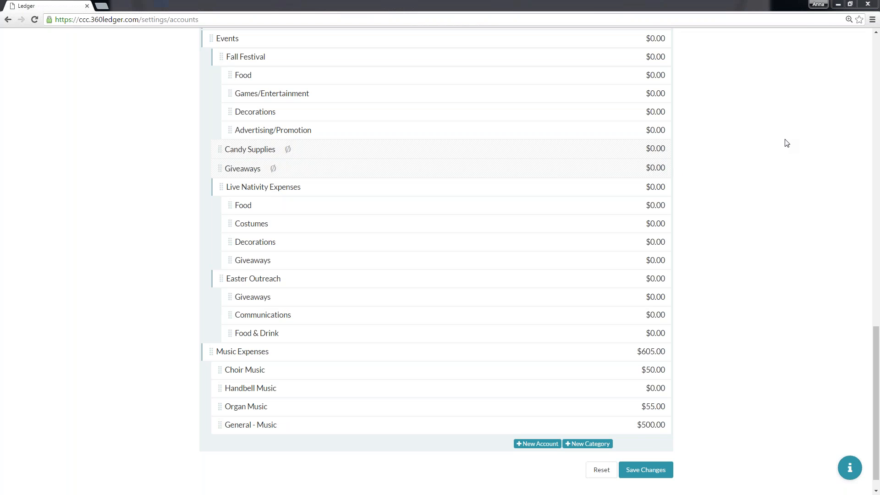
Open the Budgets settings page.
scroll(786, 142, up, 15)
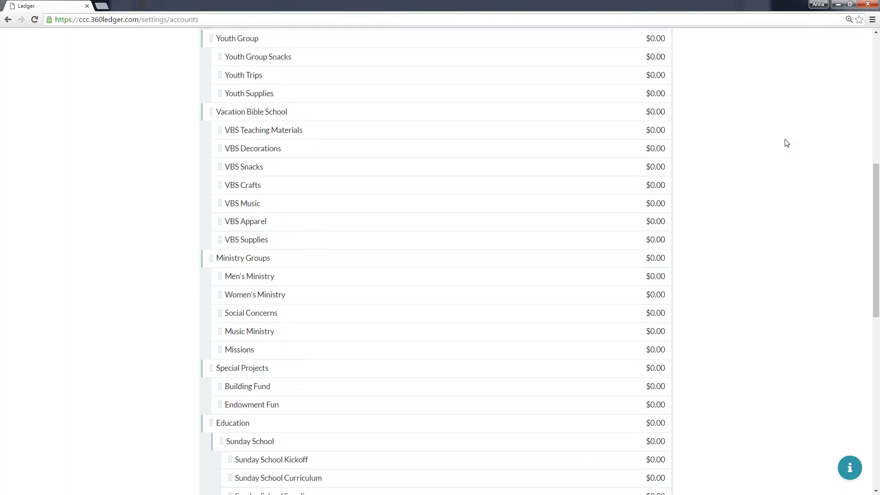
scroll(786, 140, up, 1)
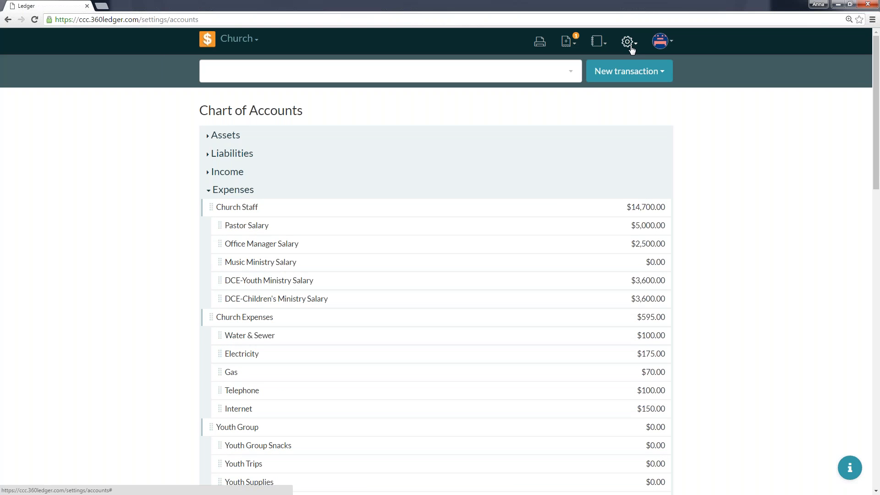
click(630, 47)
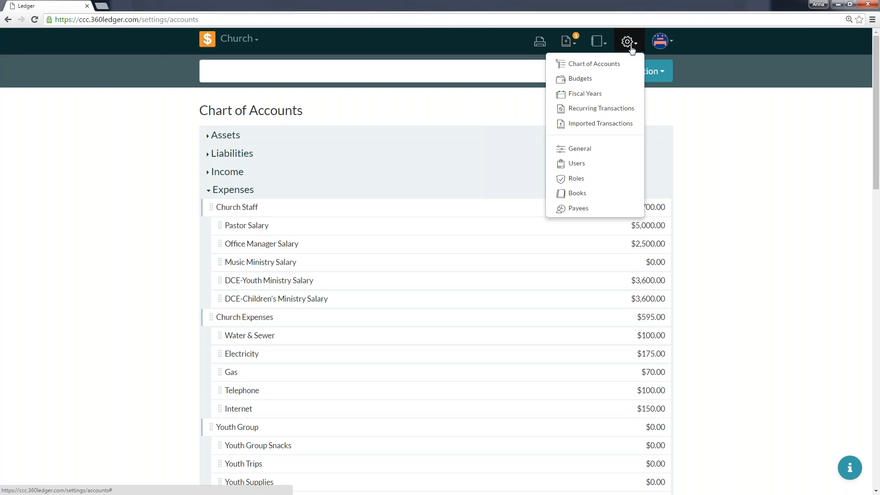
click(616, 84)
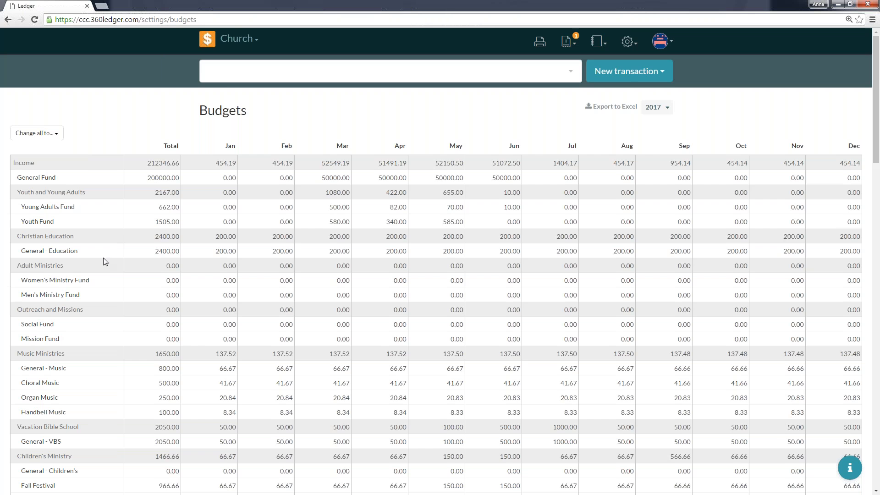
Set the 2017 total budget of the Giveaways income account under Easter Outreach to 500.
scroll(106, 263, down, 7)
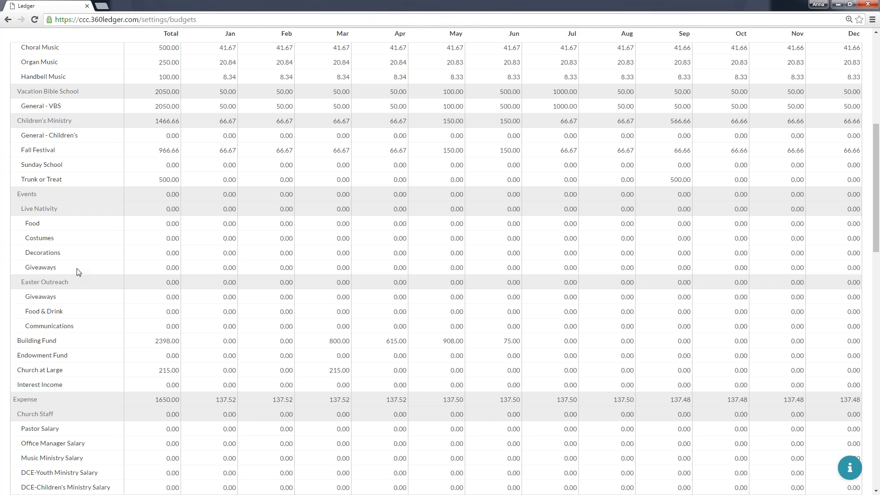
click(164, 279)
click(164, 296)
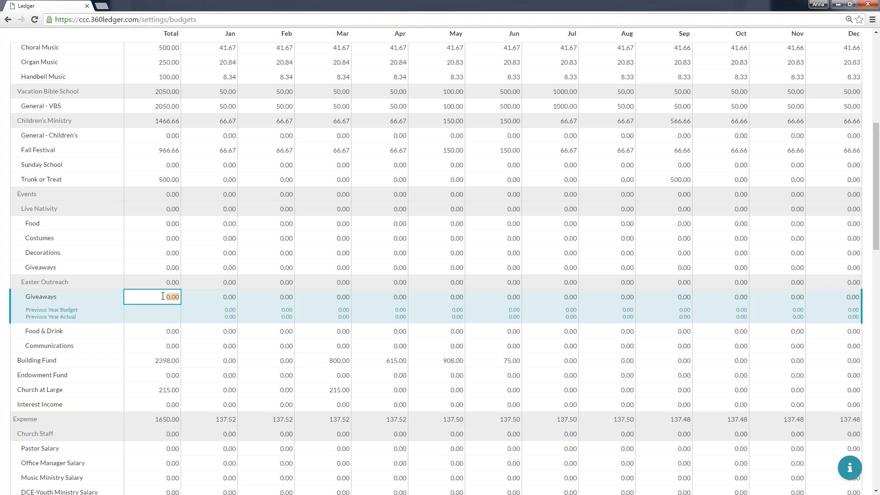
text(500)
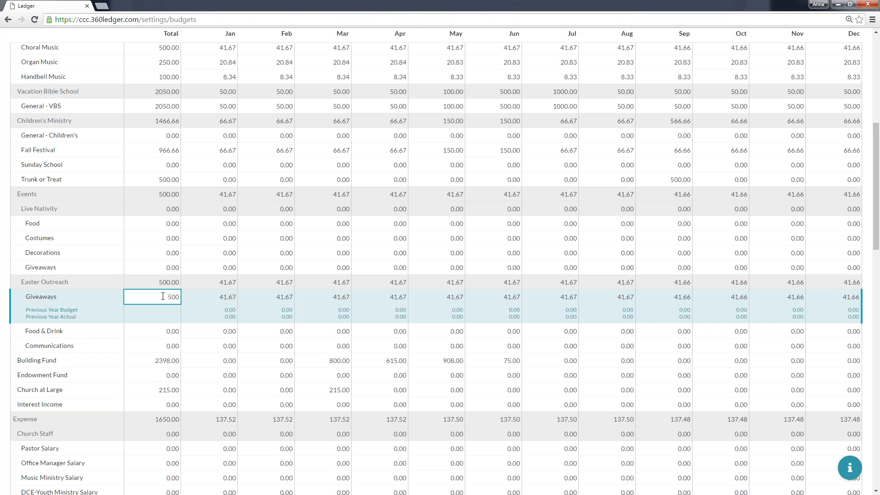
key(Tab)
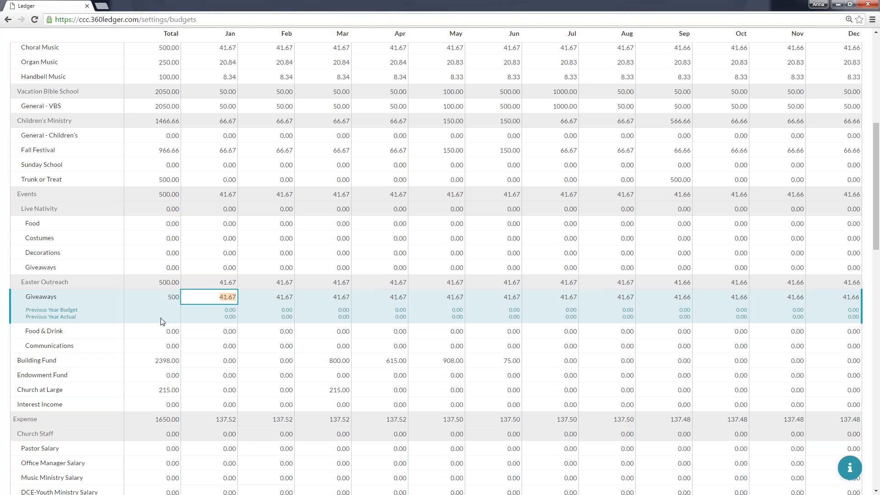
Set the total income budgets under Easter Outreach to 100 for Food & Drink and 50 for Communications.
click(162, 330)
text(100)
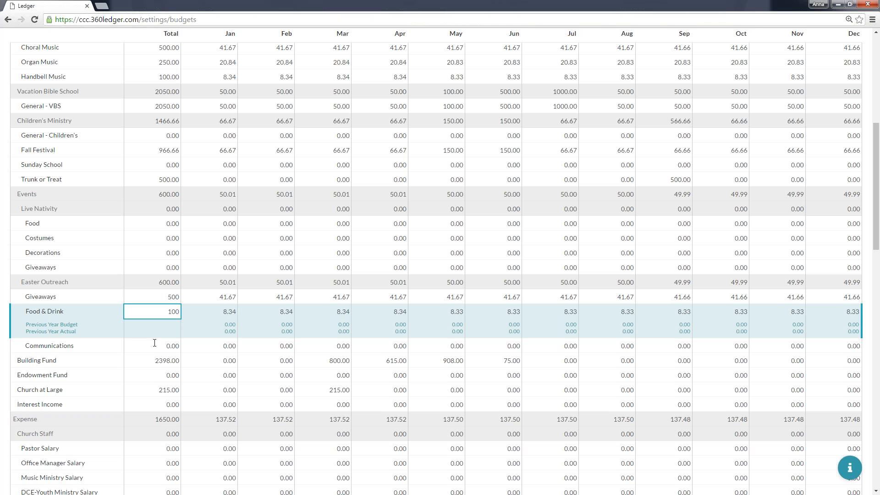
click(158, 345)
text(50)
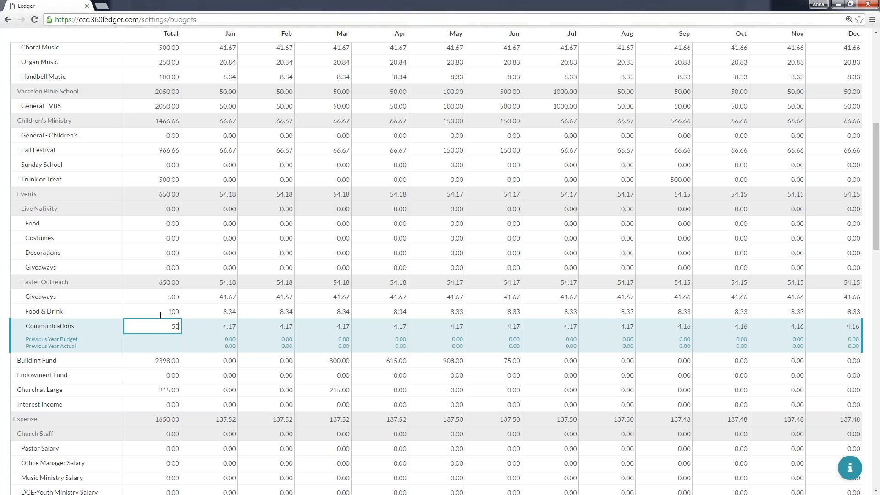
Set the 2017 total budget of the Communications income account under Easter Outreach to 25.
click(161, 329)
key(Delete)
key(Delete)
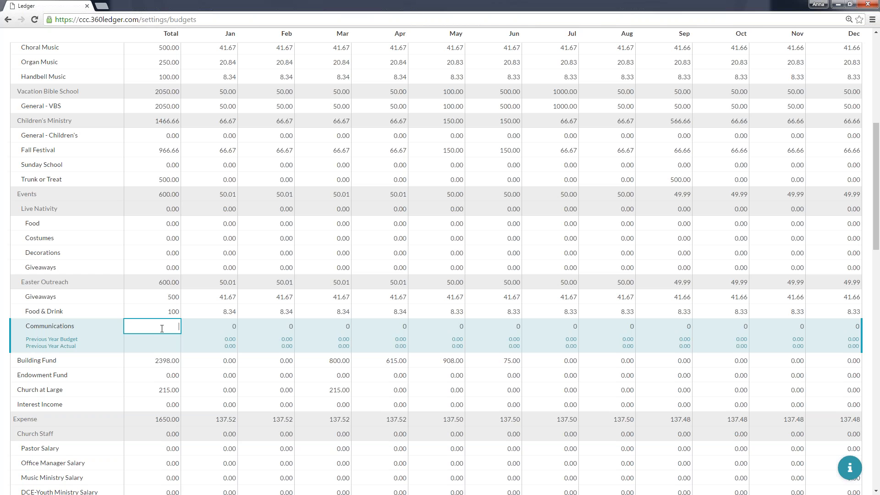
text(5)
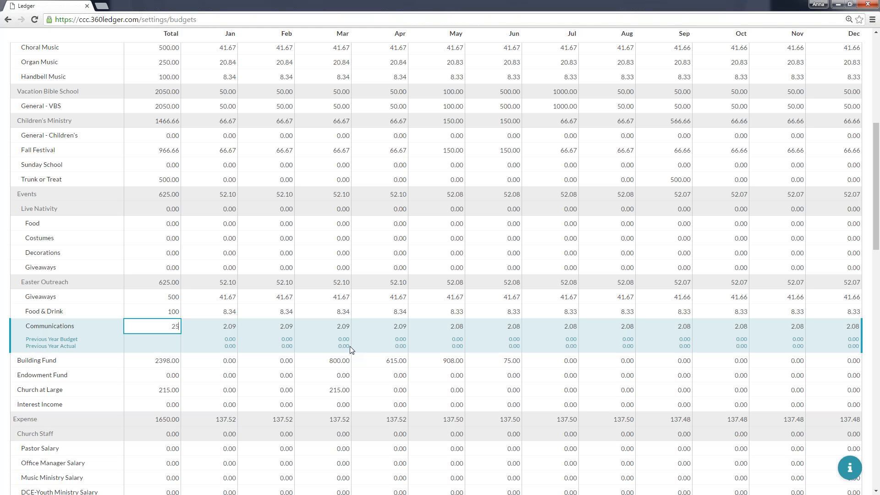
Clear the total income budgets of Giveaways, Food & Drink and Communications under Easter Outreach.
click(170, 298)
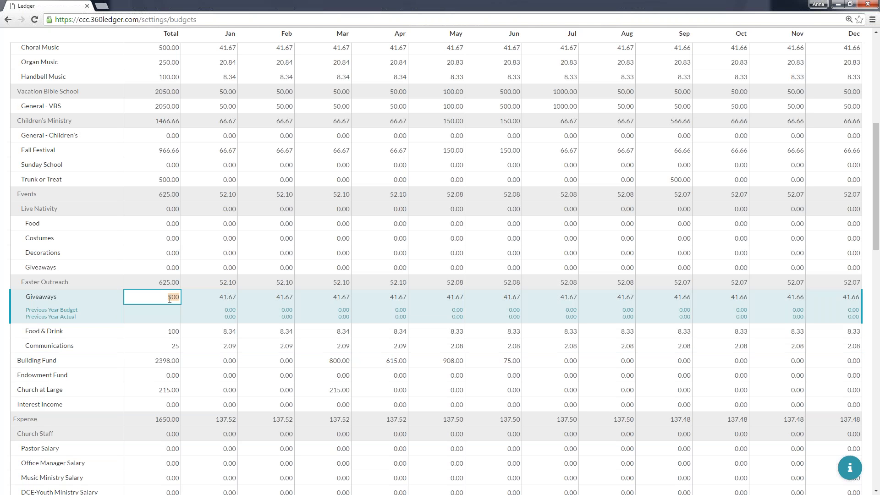
key(BackSpace)
key(Tab)
click(163, 326)
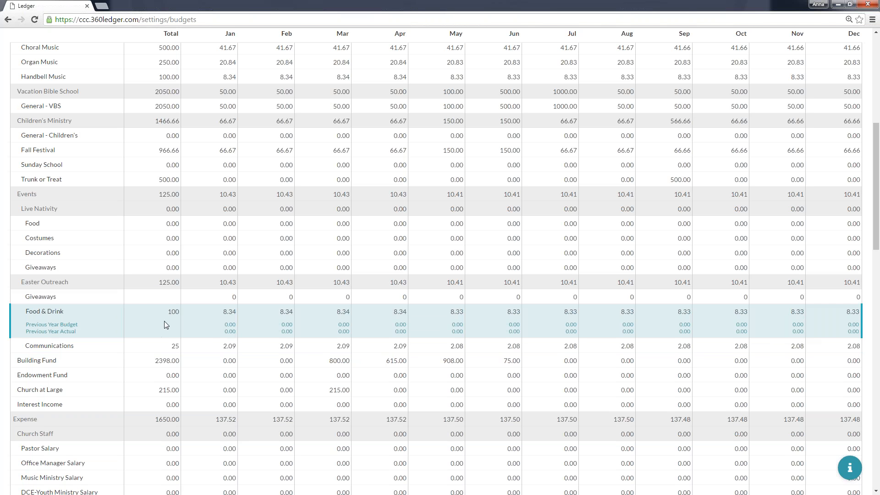
click(169, 315)
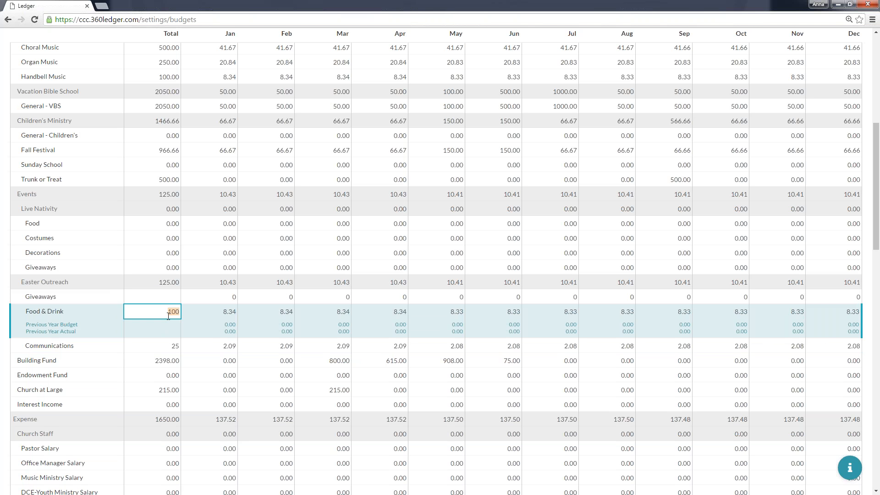
key(BackSpace)
click(160, 341)
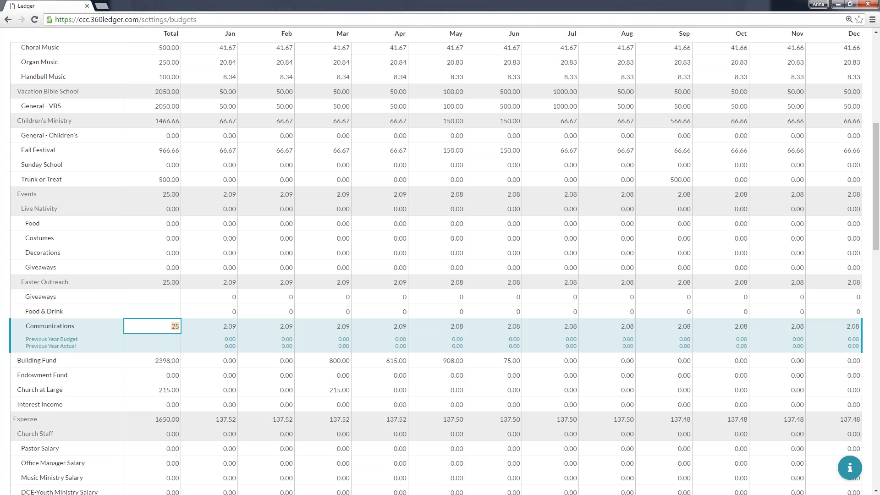
click(172, 325)
key(BackSpace)
Set the Giveaways income budget under Easter Outreach to 250 for March and 250 for April.
click(332, 300)
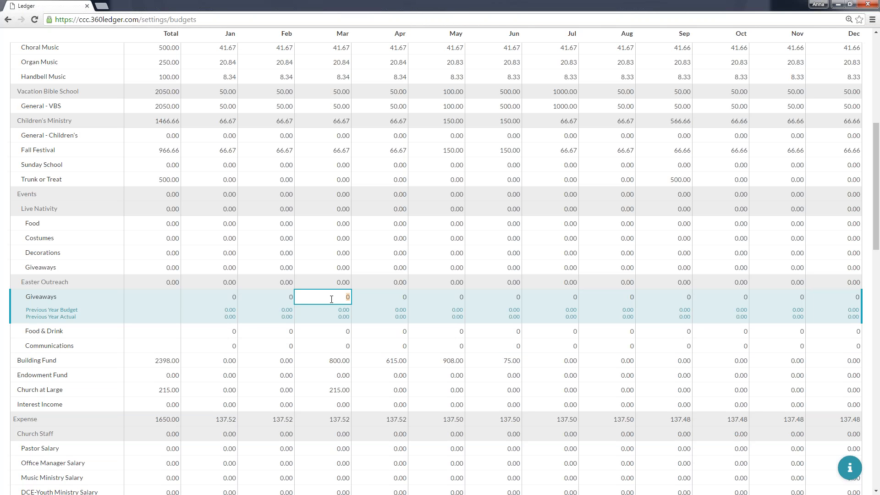
text(250)
key(Tab)
text(250)
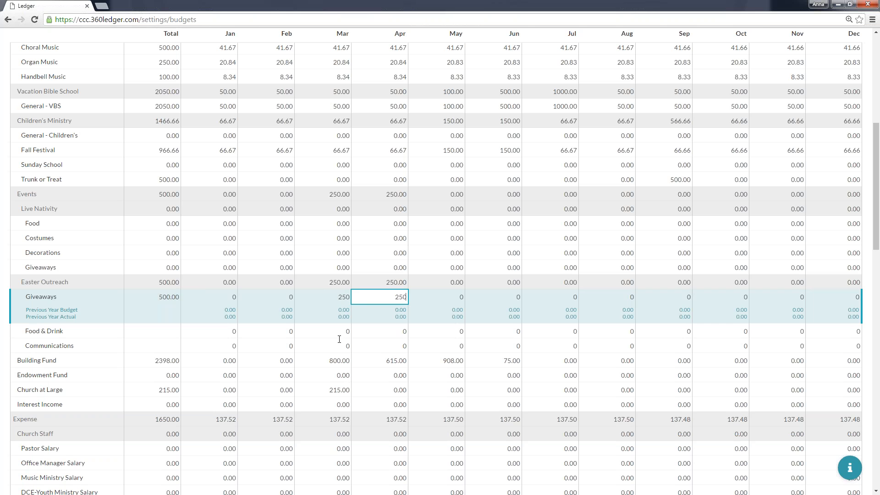
For both March and April, set the Easter Outreach income budgets to 50 for Food & Drink and 25 for Communications.
click(344, 312)
text(50)
key(Tab)
text(50)
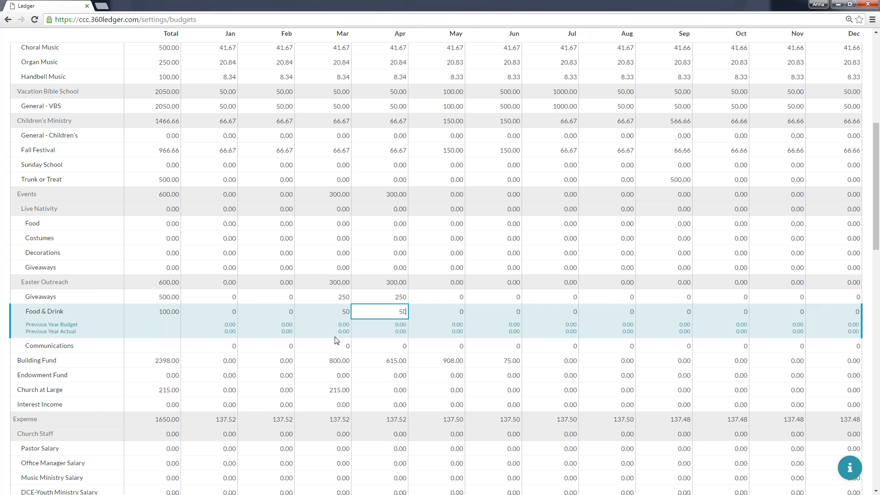
click(336, 345)
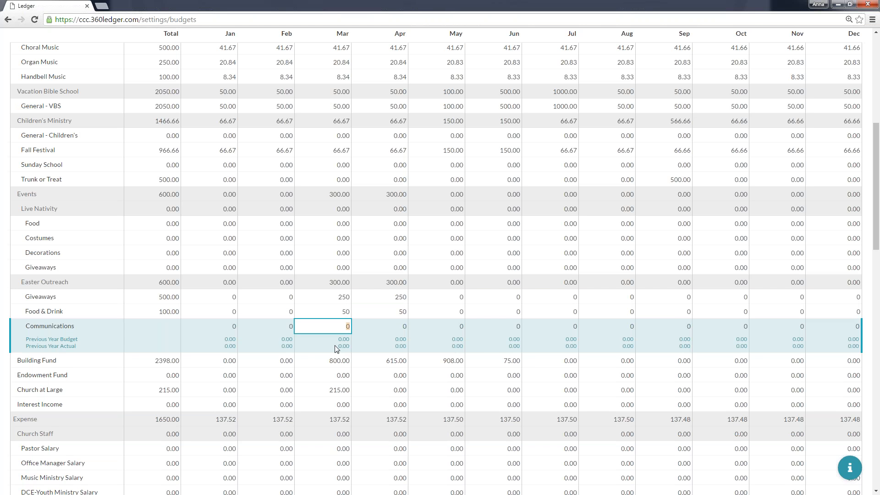
text(25)
key(Tab)
text(25)
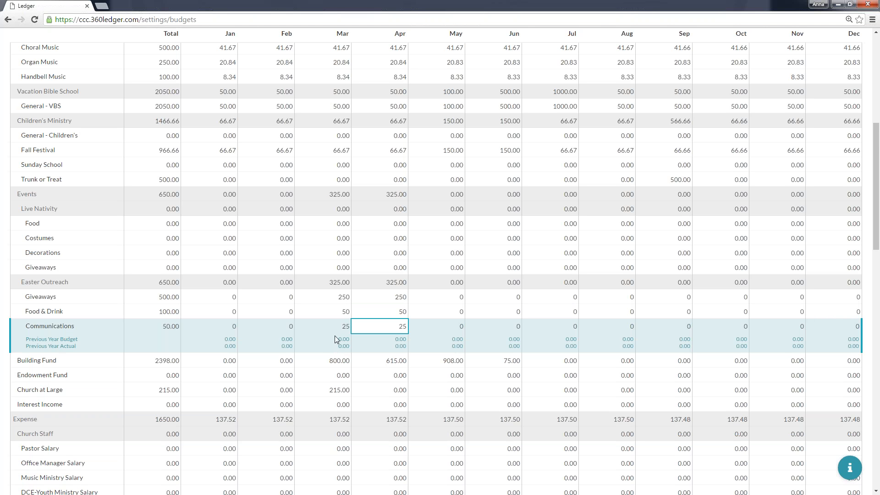
Save the budget changes and dismiss the update notification.
scroll(344, 304, down, 15)
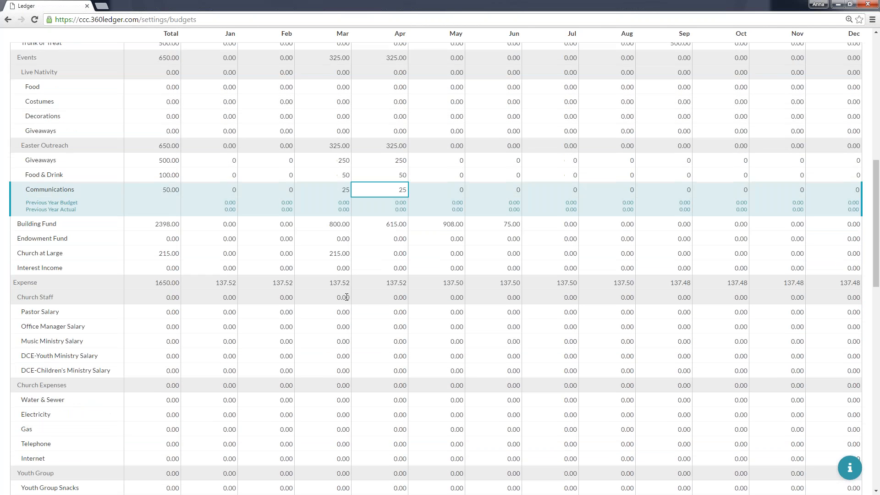
scroll(345, 297, down, 4)
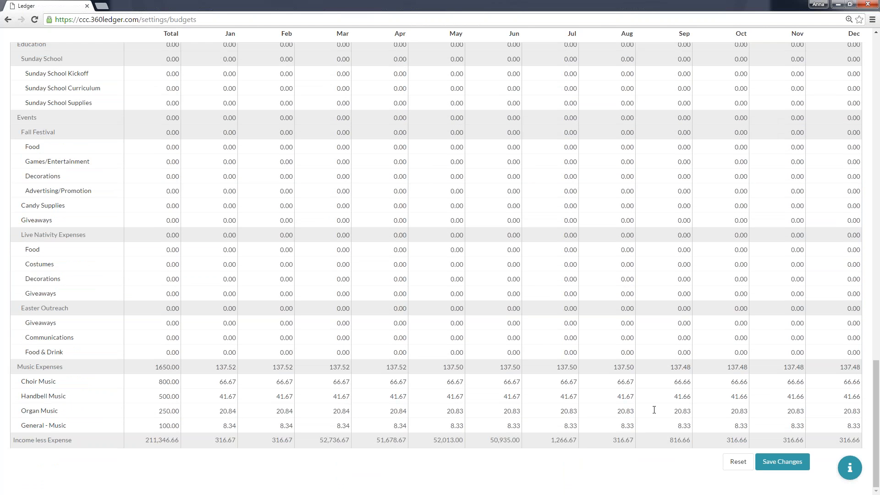
click(774, 467)
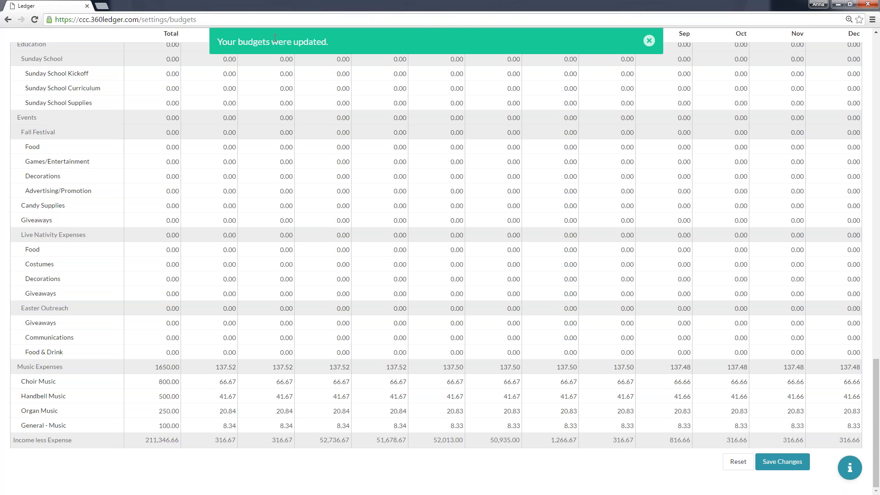
click(649, 40)
Review the saved 2017 budgets across the income and expense accounts.
scroll(537, 242, up, 4)
scroll(537, 242, up, 11)
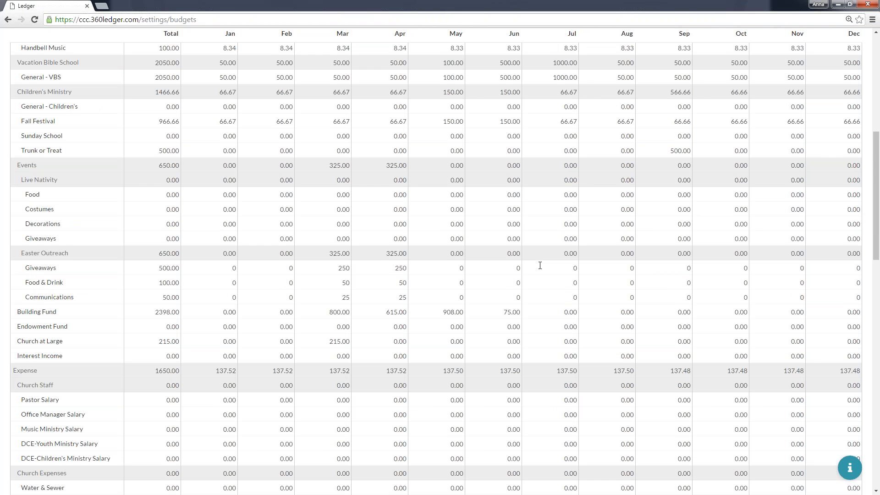
scroll(540, 266, up, 3)
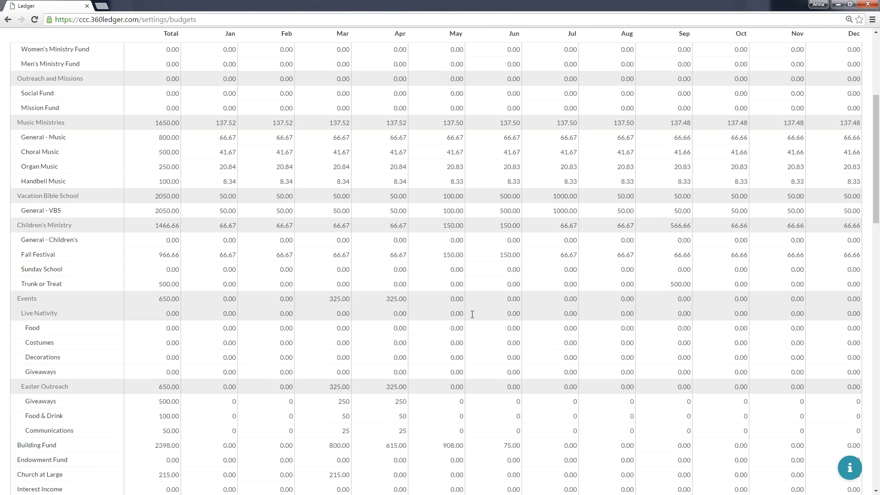
scroll(147, 363, down, 1)
scroll(206, 271, up, 4)
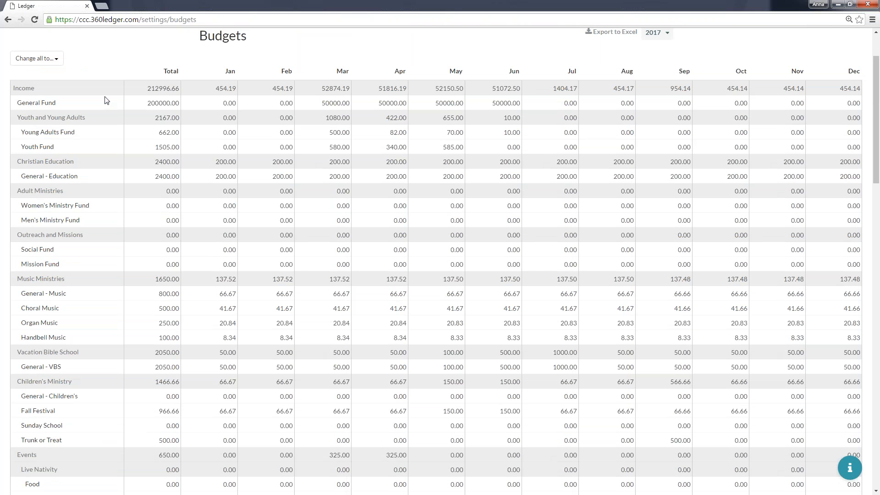
scroll(263, 288, down, 12)
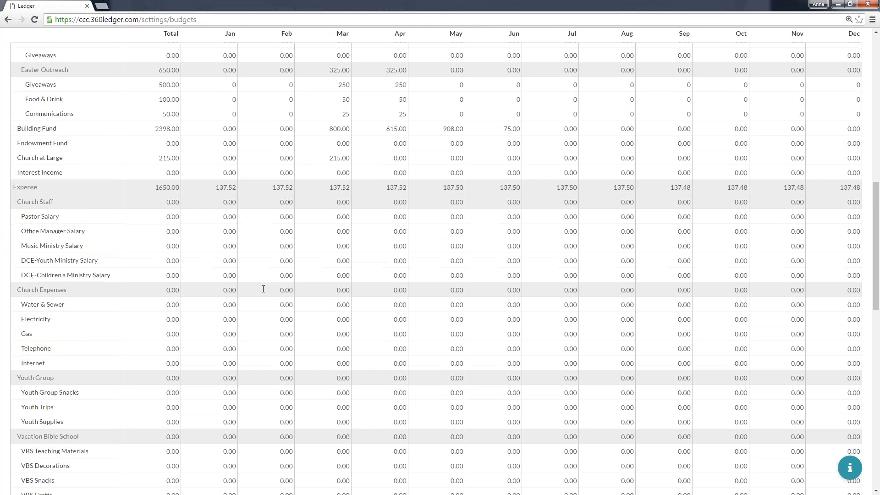
scroll(263, 290, down, 3)
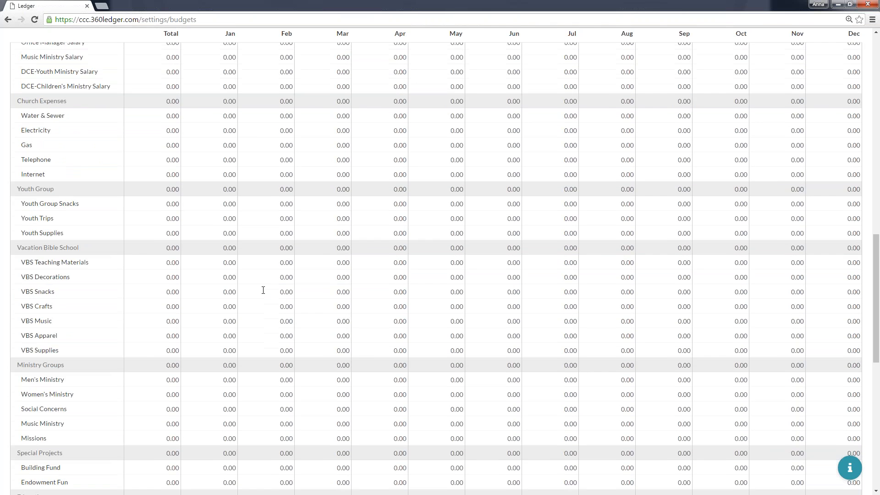
scroll(263, 290, down, 1)
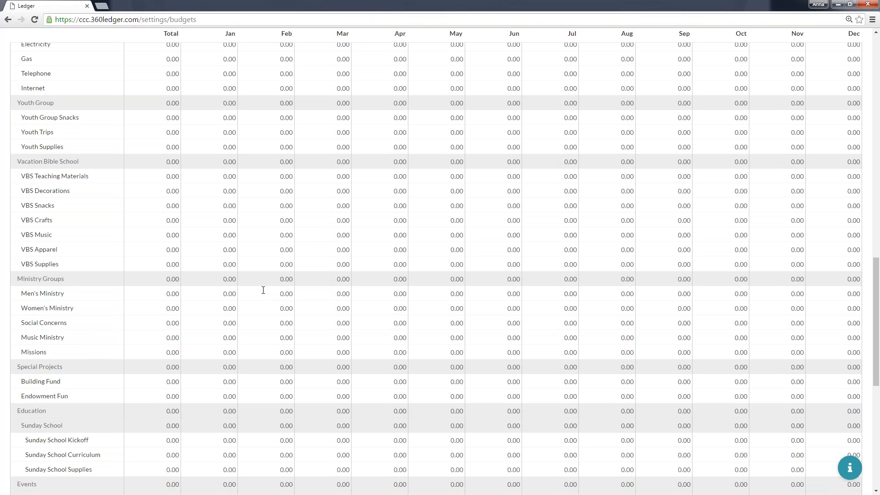
scroll(263, 290, down, 2)
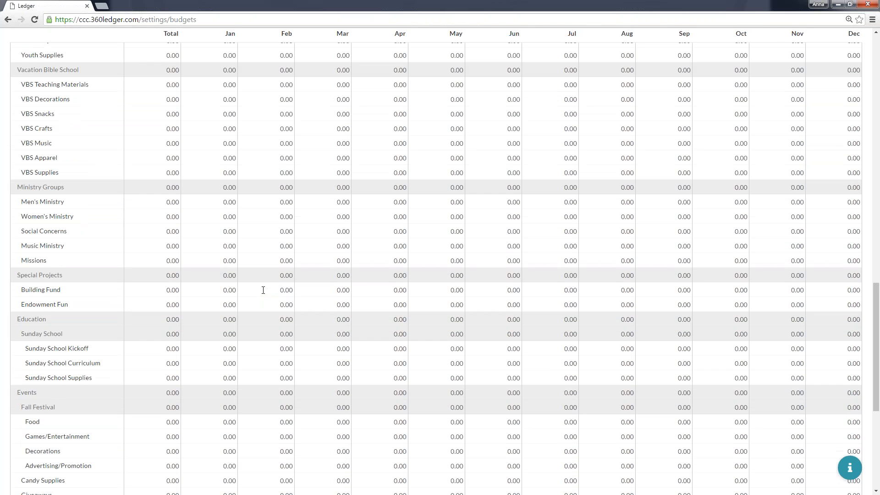
scroll(263, 290, down, 1)
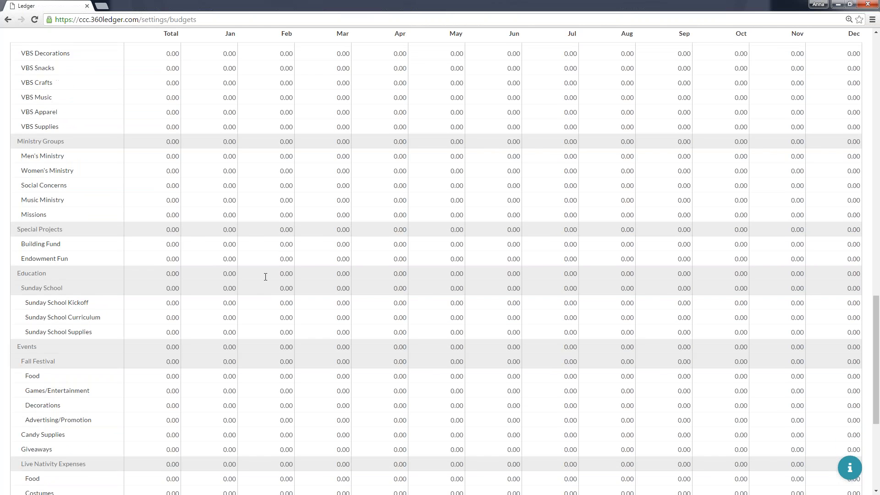
Export the 2017 budgets to Excel, then open budgets.xlsx in Excel with editing enabled.
scroll(266, 254, up, 3)
scroll(266, 254, up, 10)
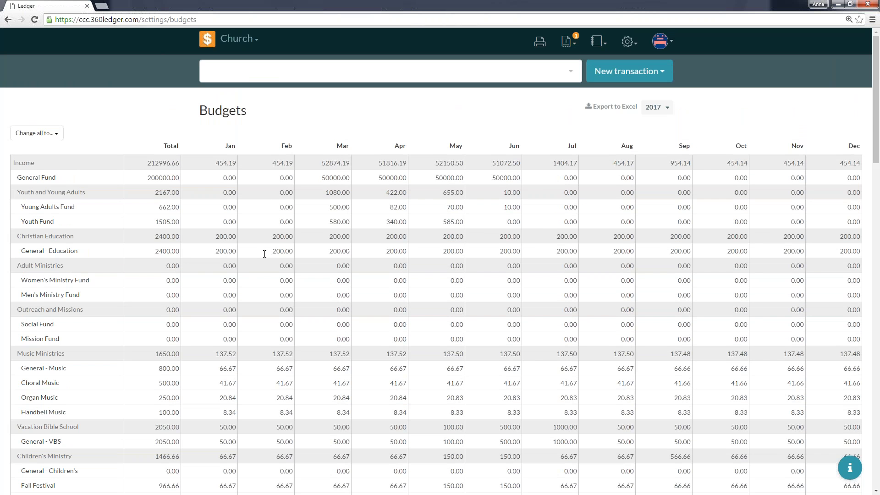
click(622, 109)
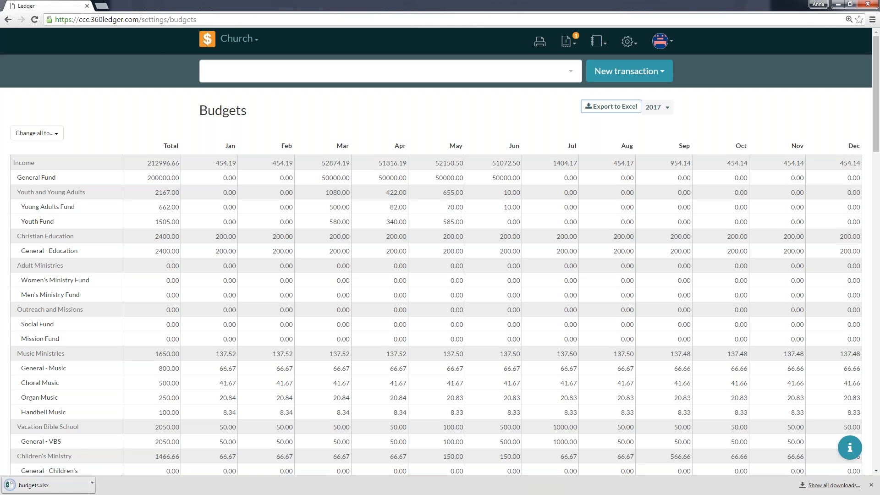
click(35, 485)
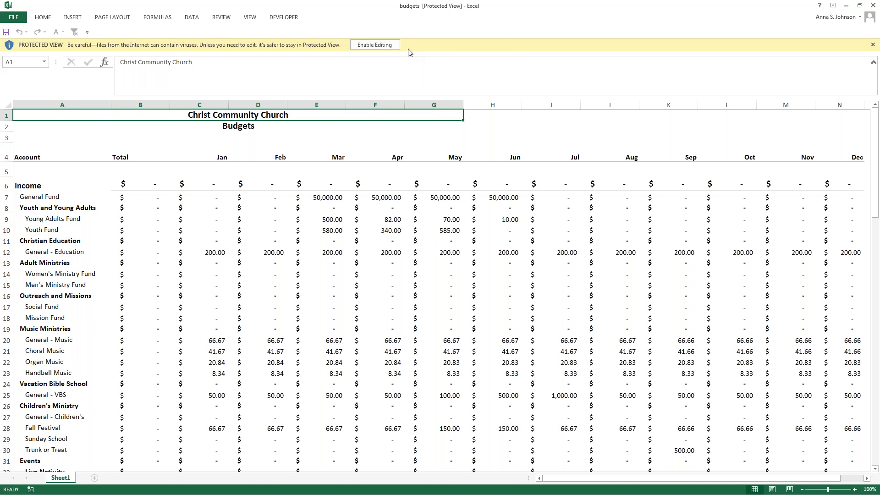
click(388, 45)
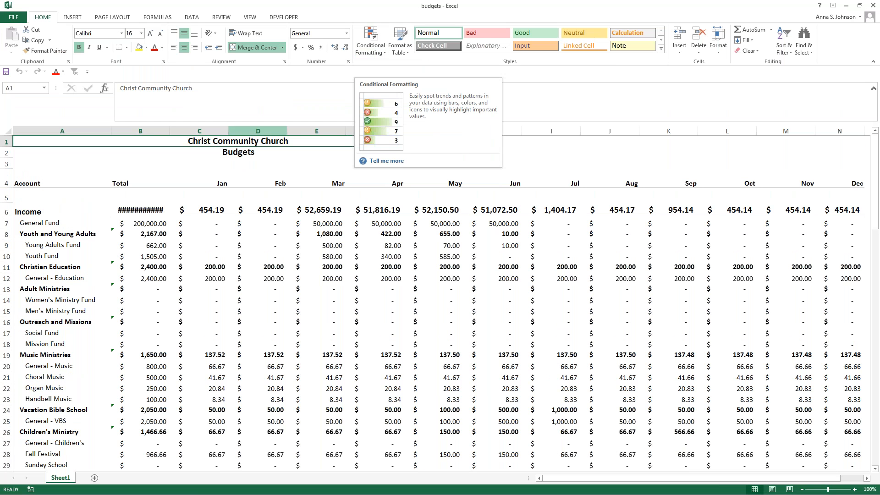
Widen column B slightly so that the Income total in B6 fits in its cell.
click(153, 211)
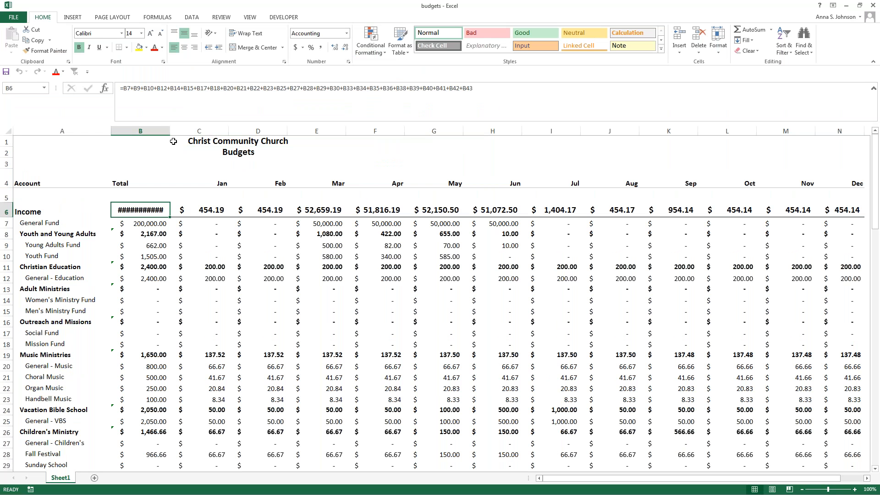
key(ctrl+Home)
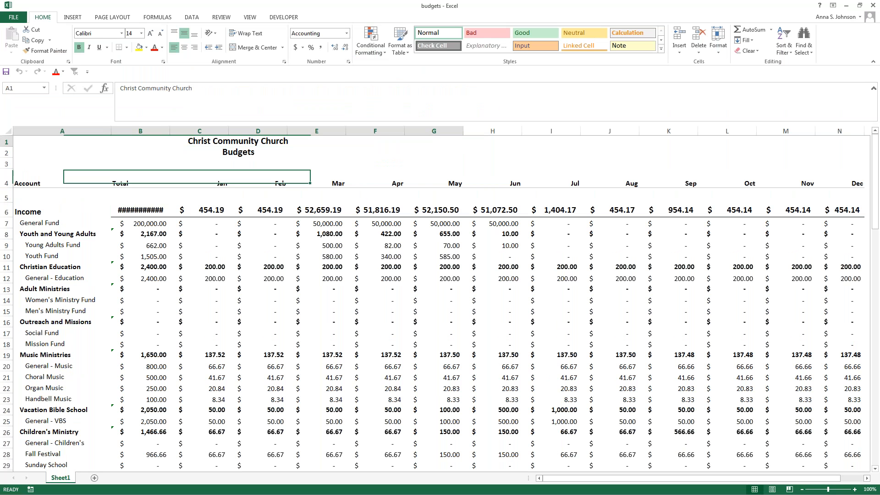
drag(167, 131, 173, 131)
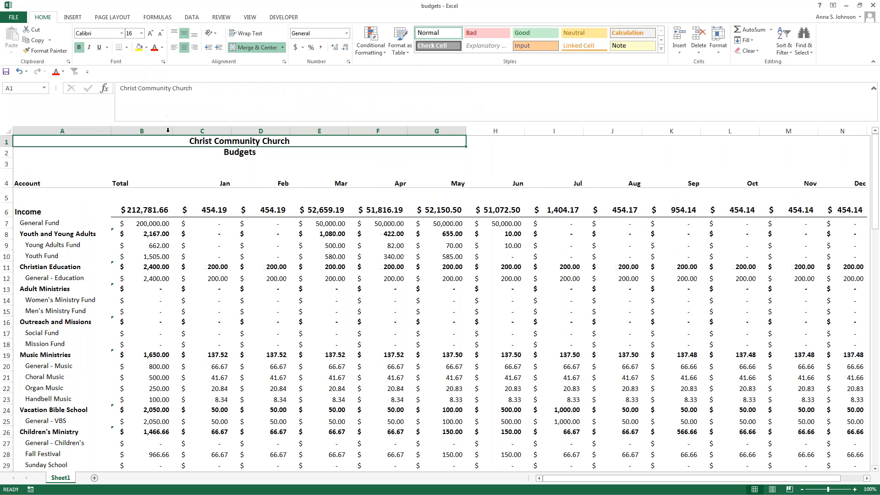
Examine the Income total formula in B6 and the exported Easter Outreach and expense budget rows.
click(143, 207)
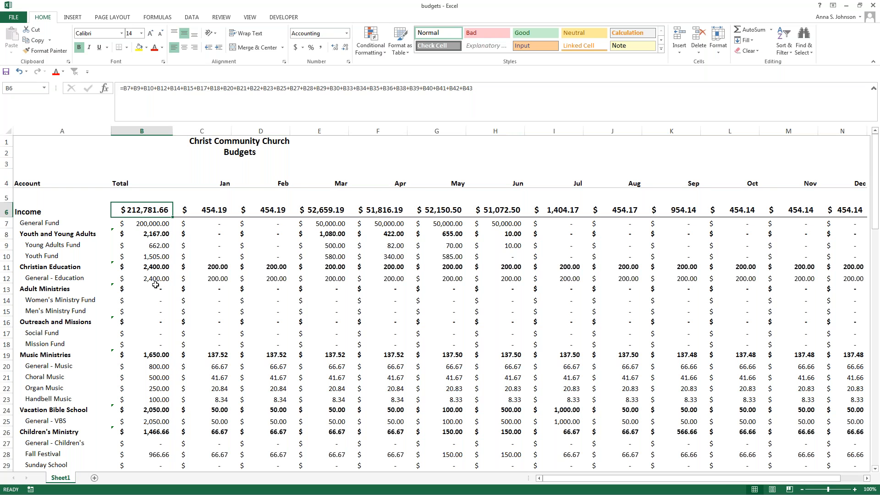
click(178, 299)
scroll(178, 299, down, 7)
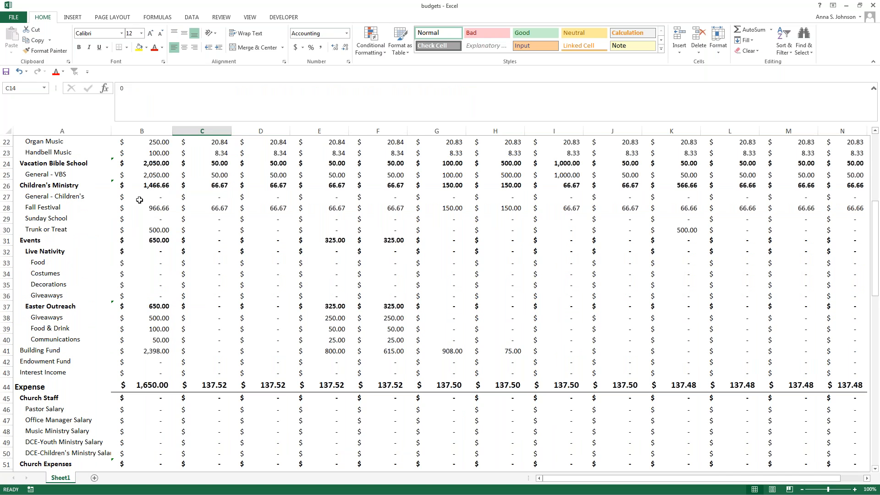
scroll(140, 200, up, 1)
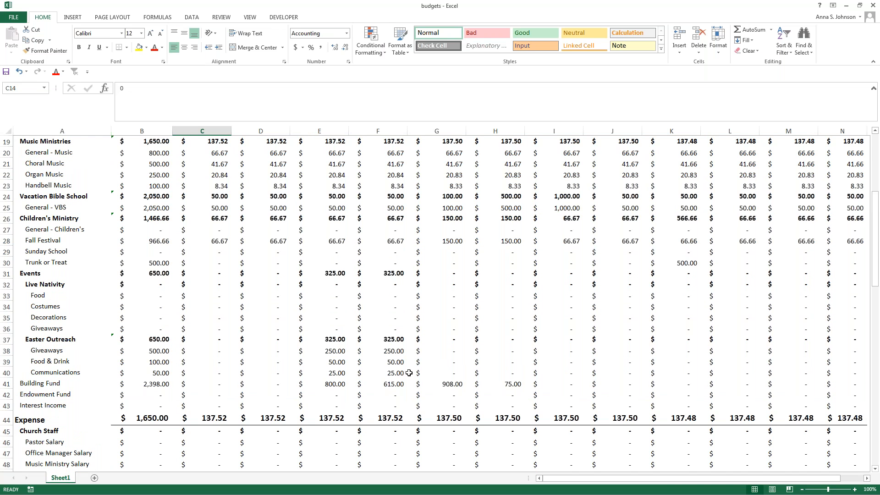
scroll(378, 347, down, 6)
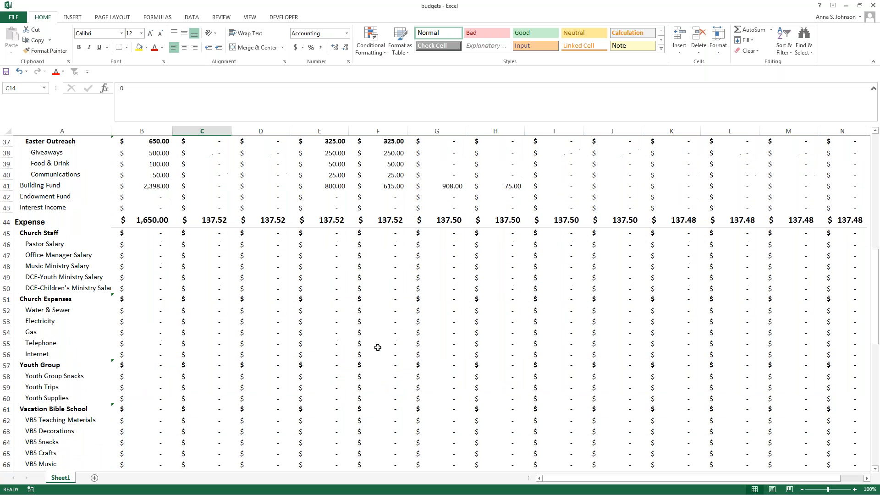
scroll(377, 347, up, 2)
scroll(376, 340, down, 5)
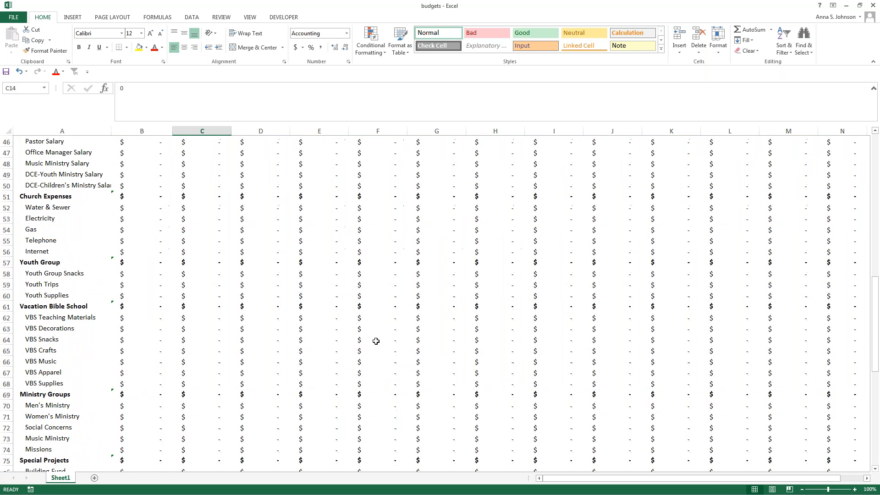
Enter 200 for both March and April in the Giveaways row (E96, F96) of the Easter Outreach expenses.
scroll(376, 341, down, 5)
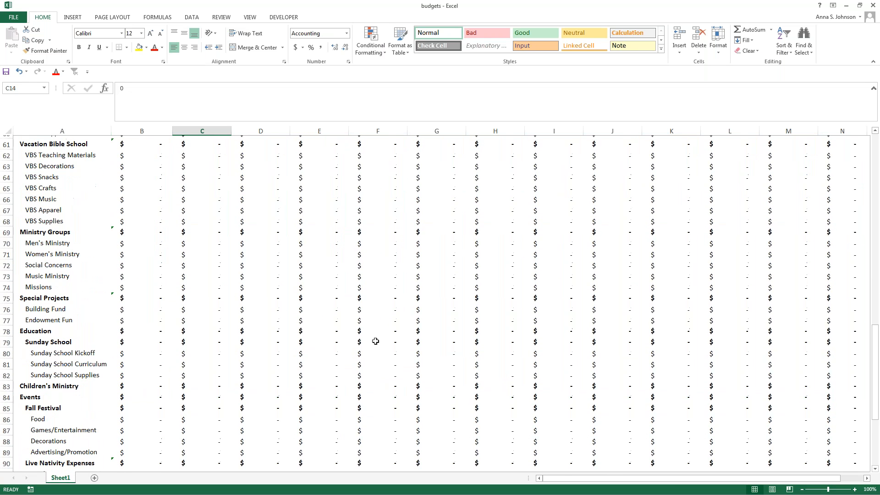
scroll(376, 341, down, 4)
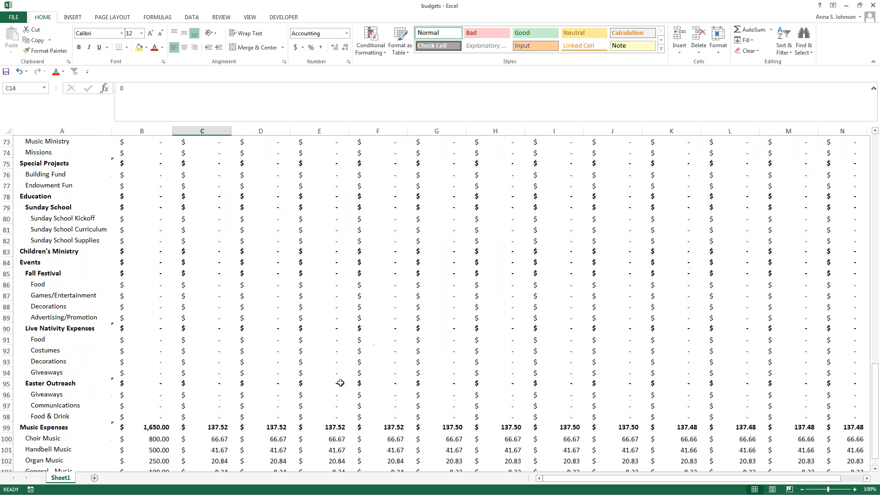
click(339, 383)
key(Down)
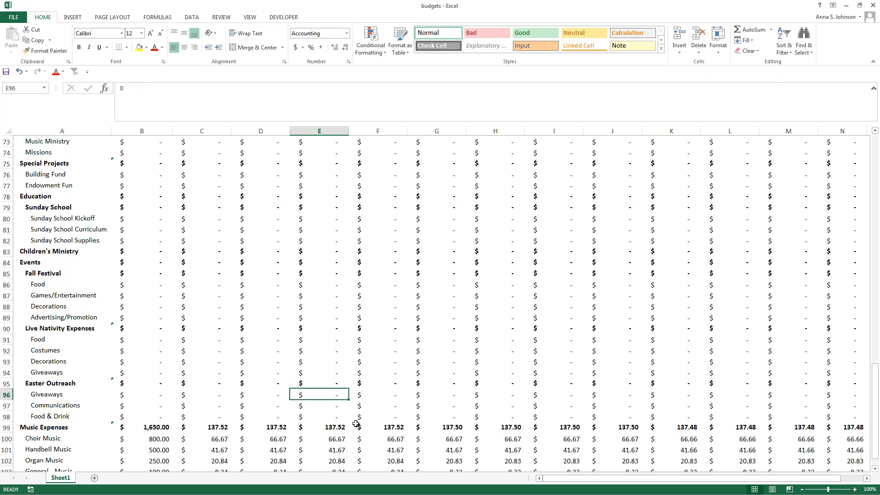
text(200)
key(Tab)
text(200)
key(Return)
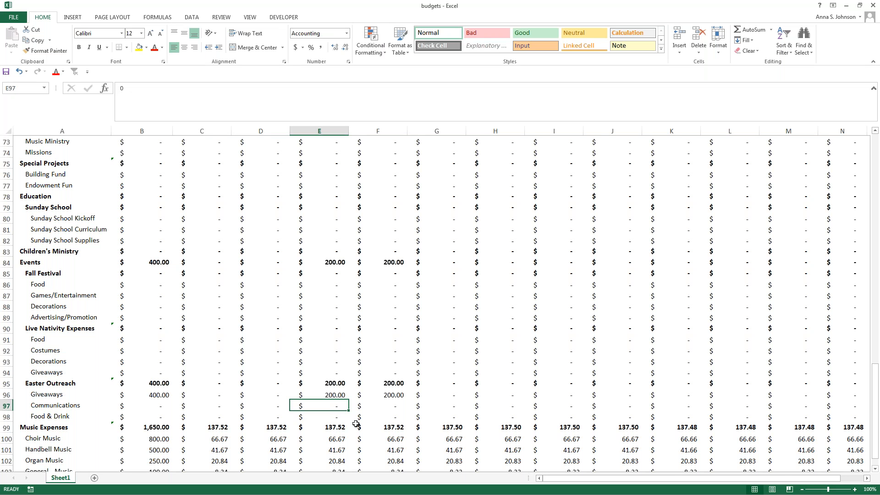
Enter 25 for both March and April in the Easter Outreach Communications expense row (E97, F97).
text(25)
key(Tab)
text(25)
key(Tab)
Enter 50 for April in the Easter Outreach Food & Drink expense row (F98).
key(Down)
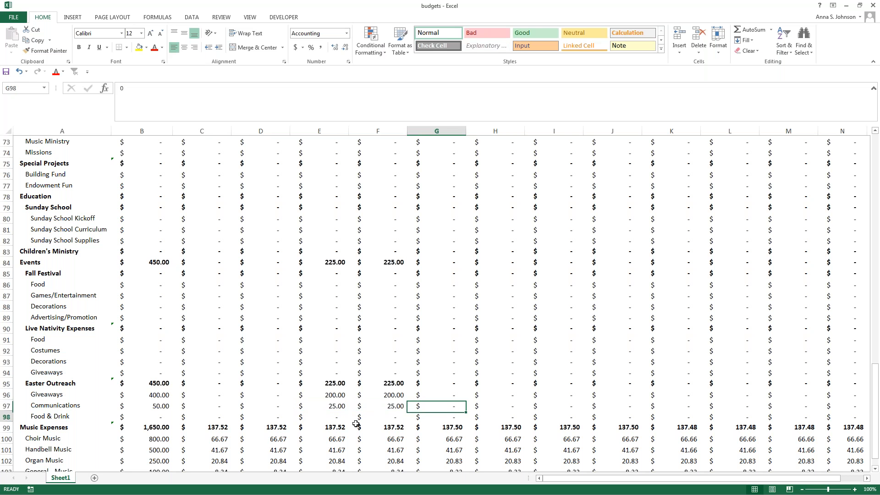
key(Left)
text(5)
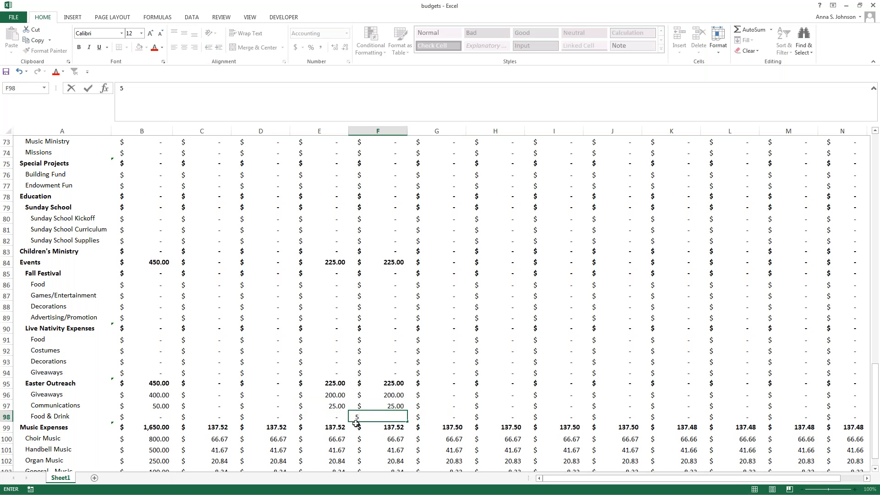
text(0)
key(Return)
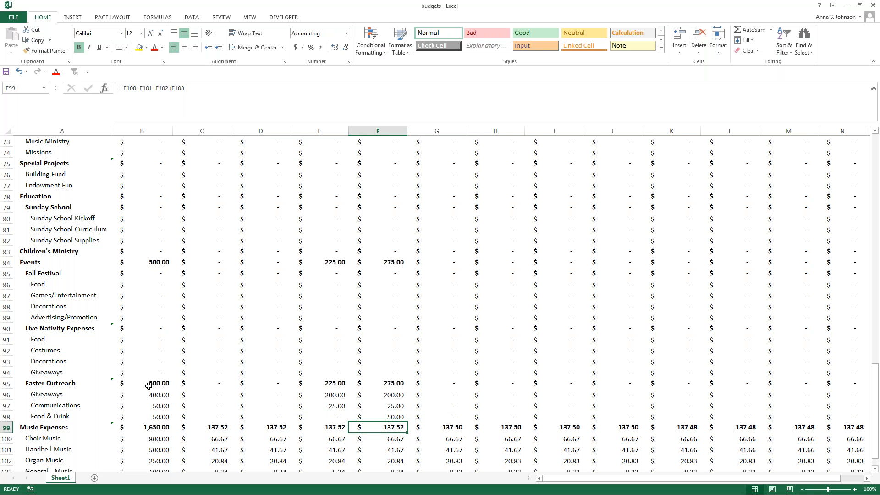
Copy the Easter Outreach expense figures from Total through April, range B95:F98.
drag(156, 383, 402, 418)
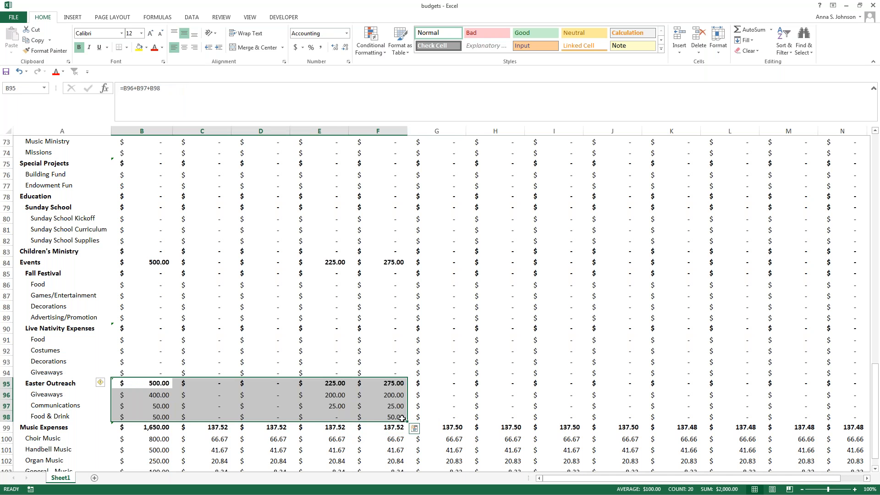
right_click(358, 402)
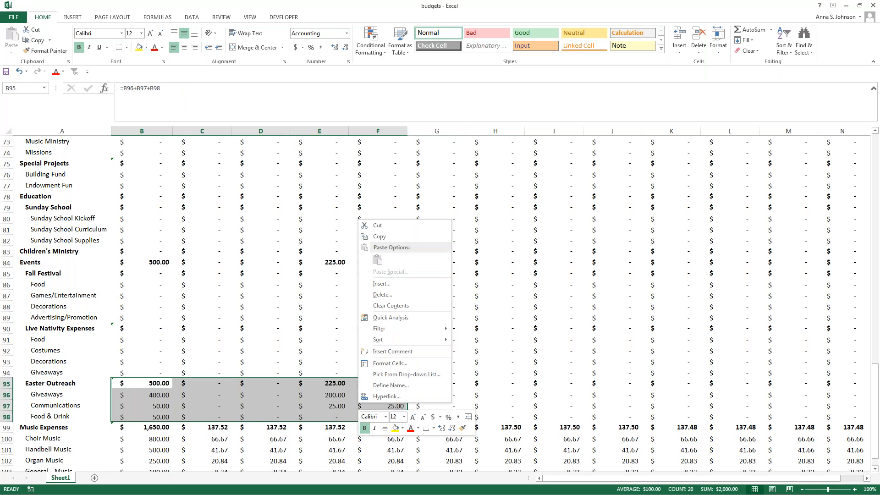
key(Escape)
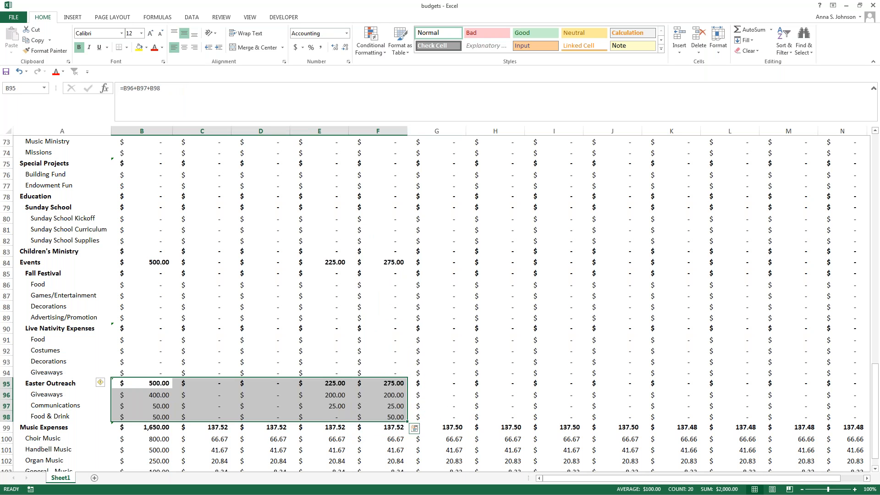
key(ctrl+c)
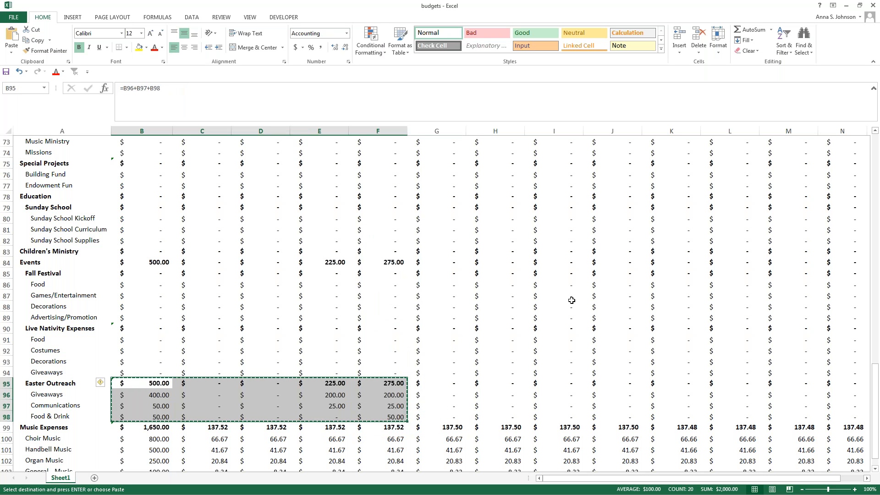
Switch to the Ledger budgets in the browser and paste the copied figures at the Total cell of the Easter Outreach expense row.
click(847, 5)
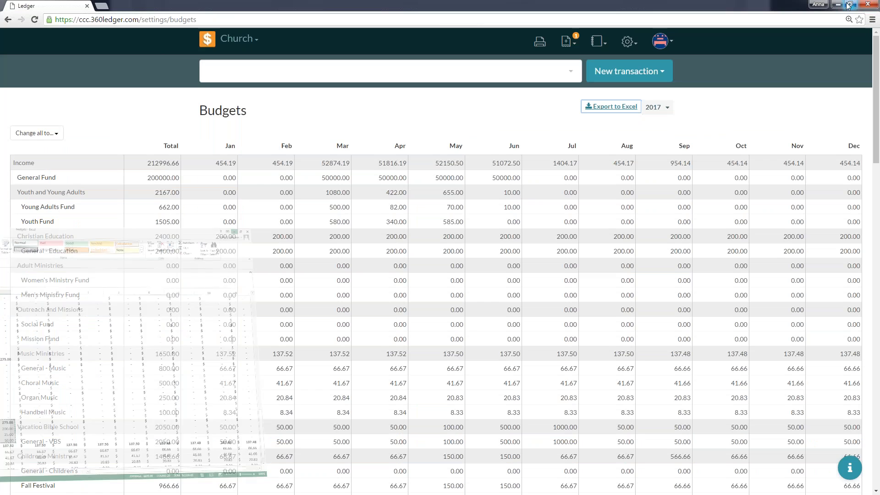
scroll(348, 236, down, 15)
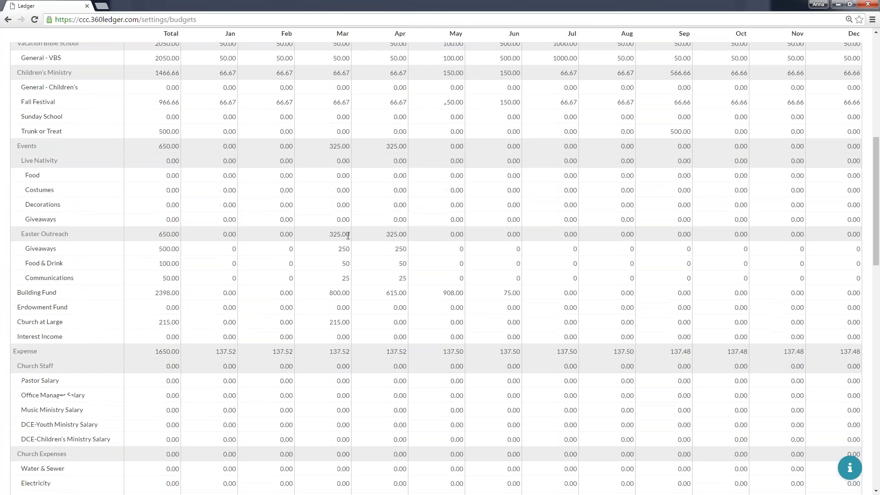
scroll(348, 236, down, 5)
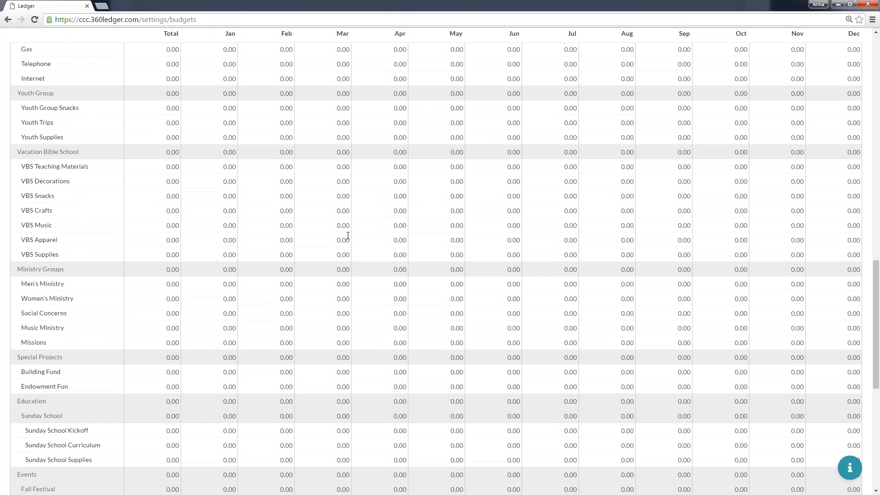
scroll(347, 235, down, 6)
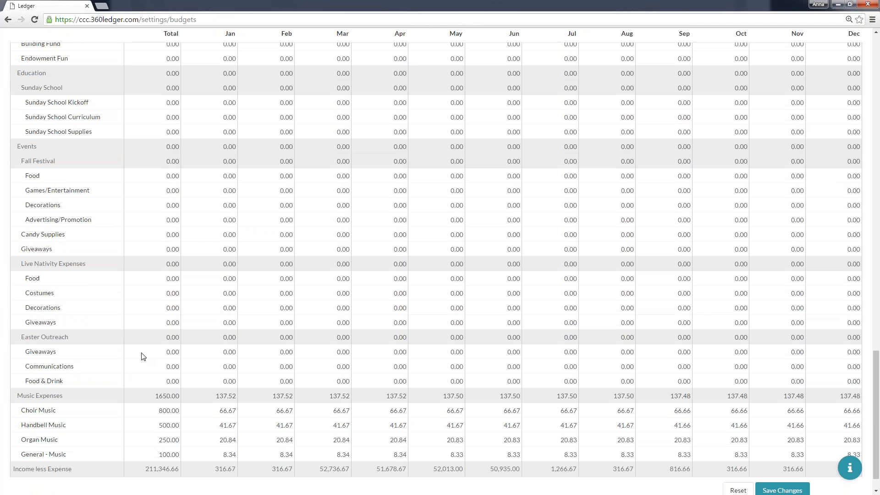
click(143, 337)
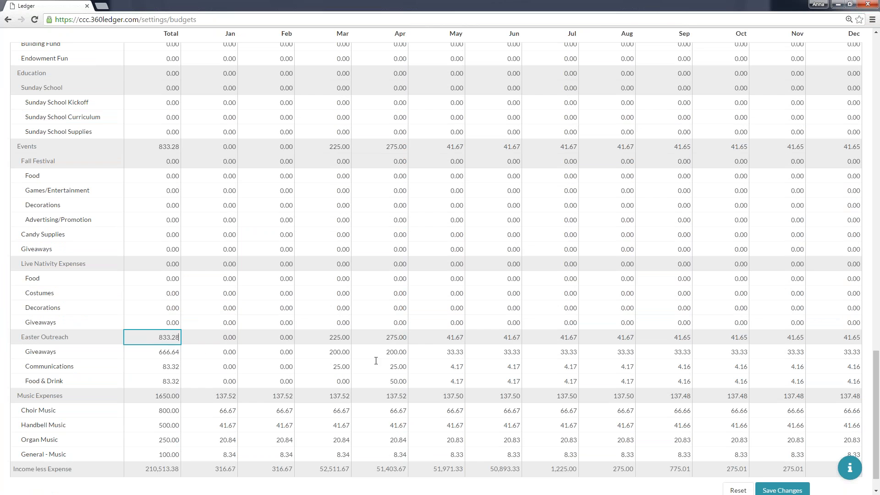
Set the Easter Outreach Giveaways expense budget to 0 for May, July, August and September.
click(400, 351)
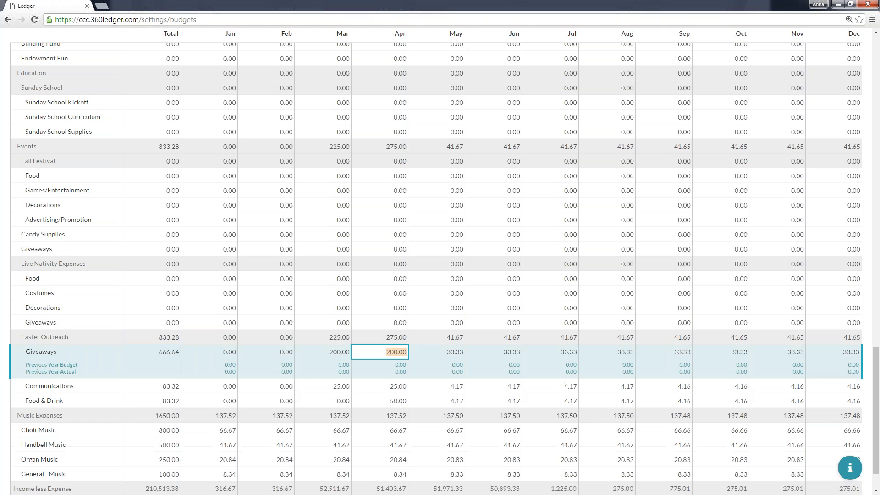
key(Tab)
click(455, 355)
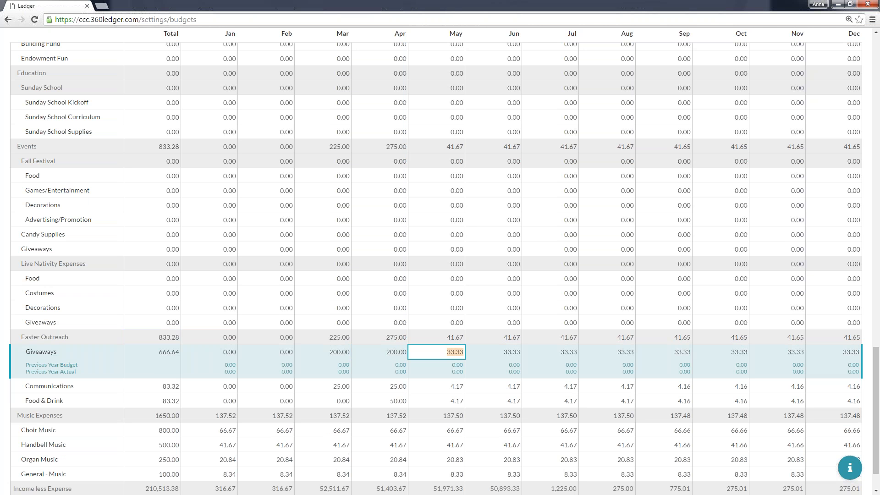
text(0)
key(Tab)
key(Tab)
text(0)
key(Tab)
text(0)
key(Tab)
text(0)
key(Tab)
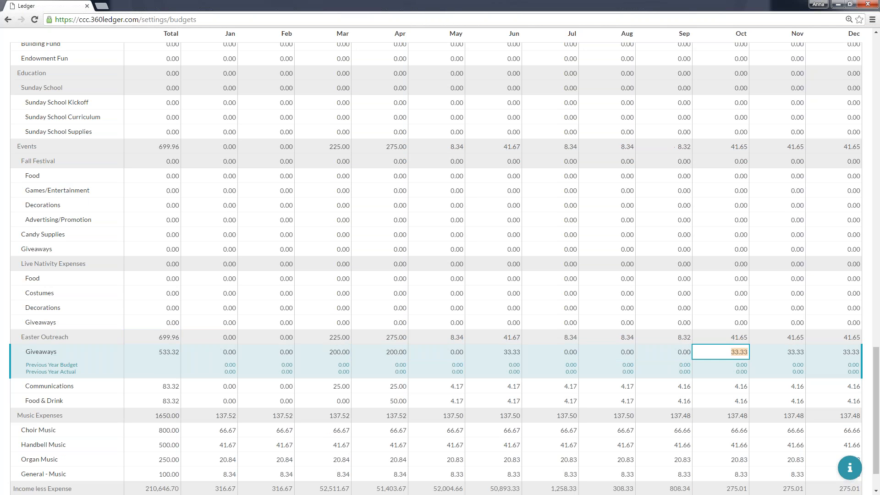
Set the Easter Outreach Giveaways expense budget to 0 for October through December and June, and clear the Communications total.
text(0)
key(Tab)
text(0)
key(Tab)
text(0)
key(Tab)
key(BackSpace)
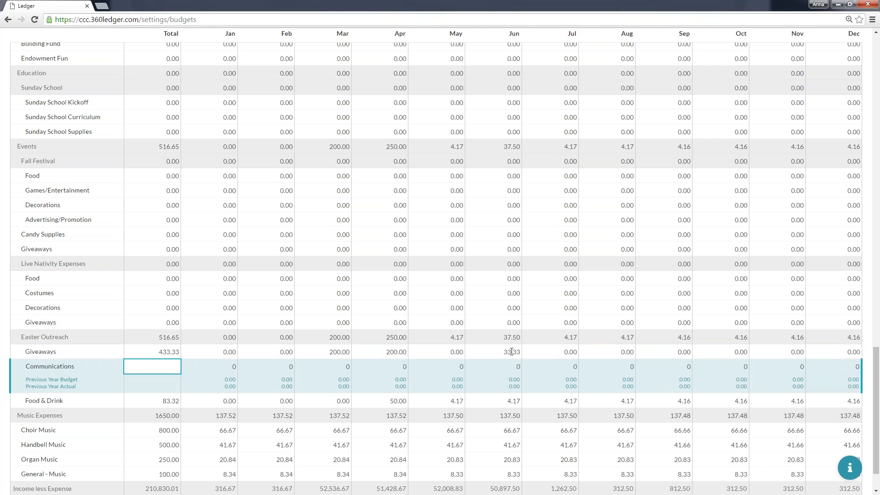
click(512, 352)
key(BackSpace)
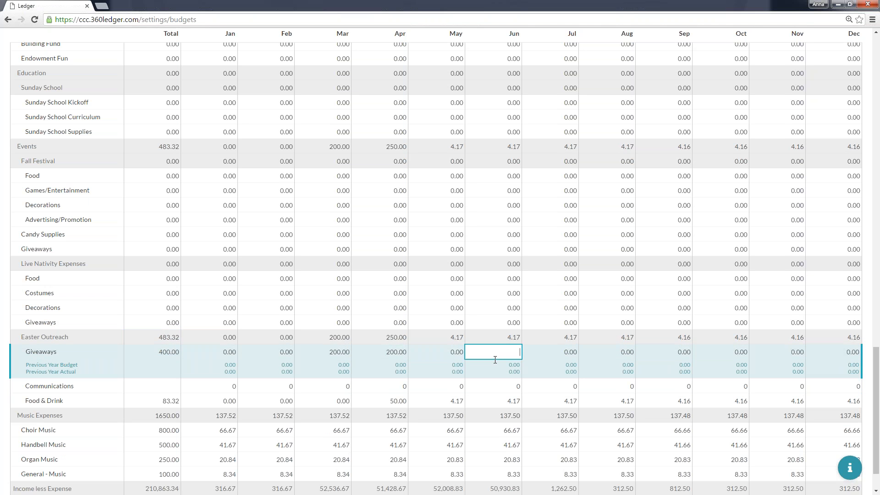
text(0)
Set the Easter Outreach Communications expense budget to 25 for March and 25 for April.
click(381, 386)
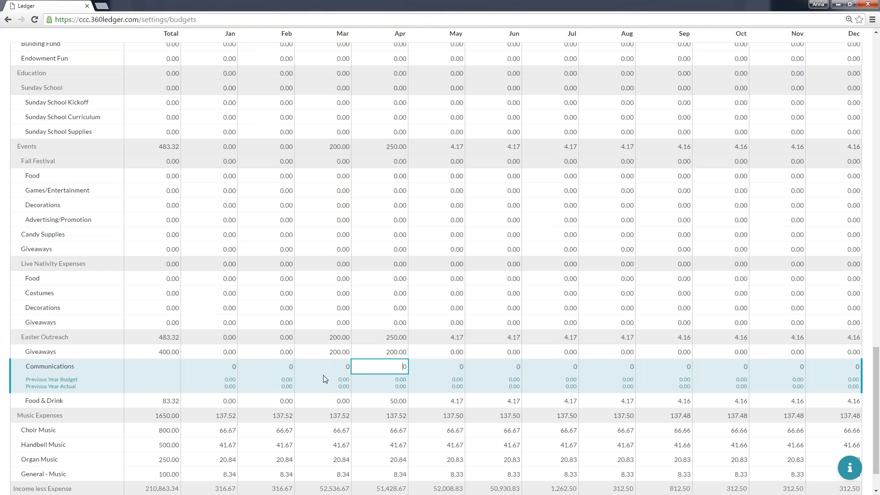
click(322, 378)
text(25)
key(Tab)
text(25)
click(328, 400)
text(1)
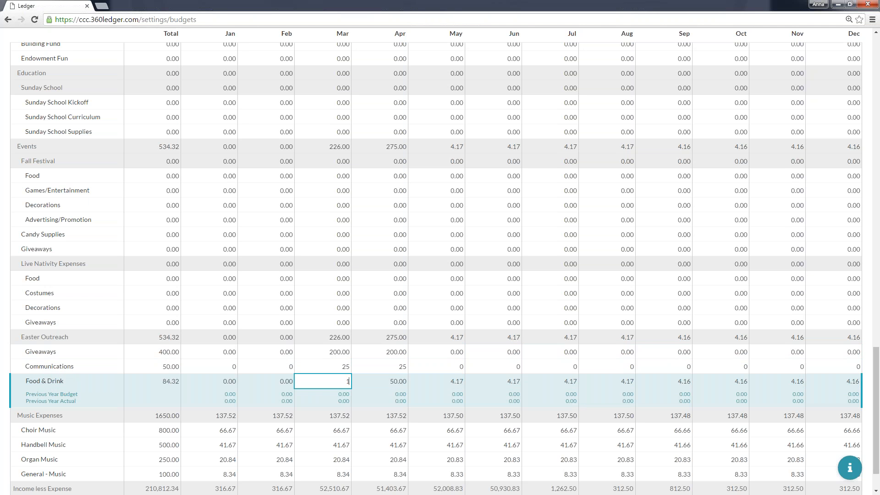
text(525)
key(Tab)
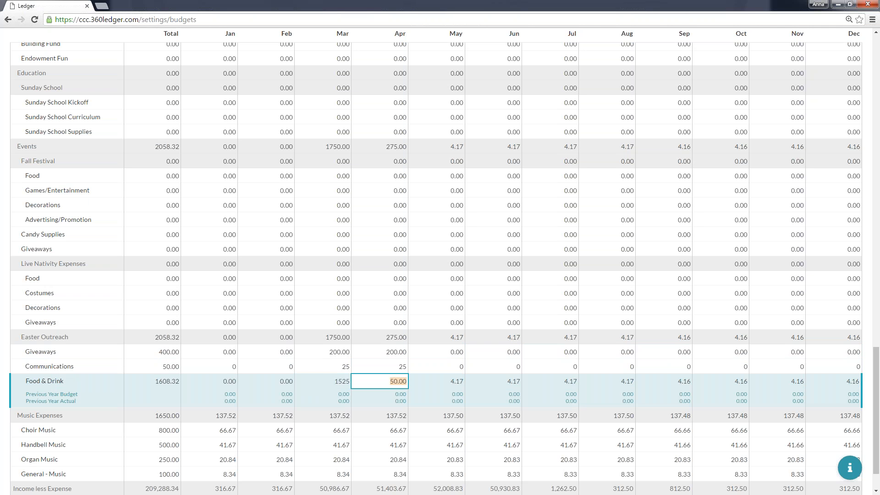
key(Left)
key(shift+Tab)
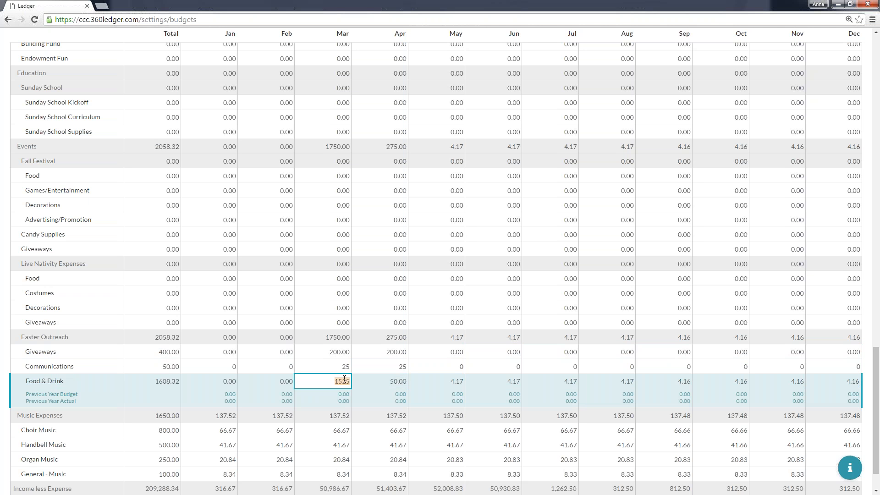
Set the Easter Outreach Food & Drink expense budget to 25 for March and 25 for April.
text(25)
key(Tab)
text(25)
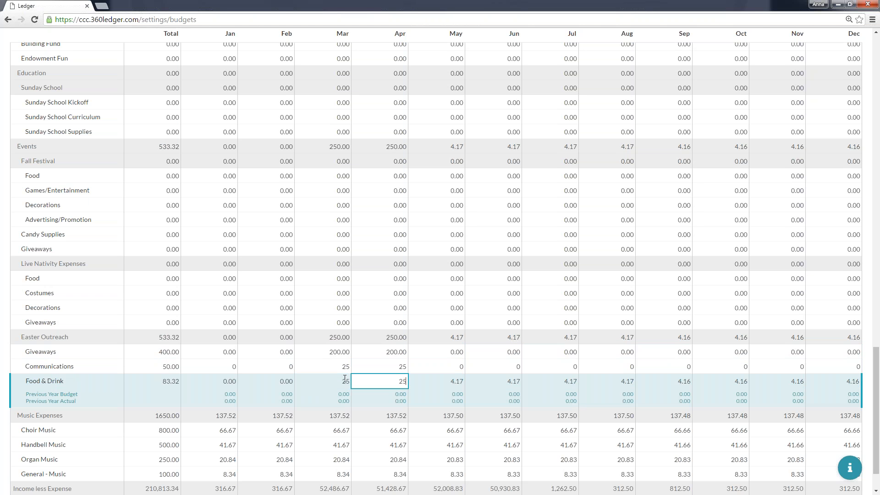
key(Tab)
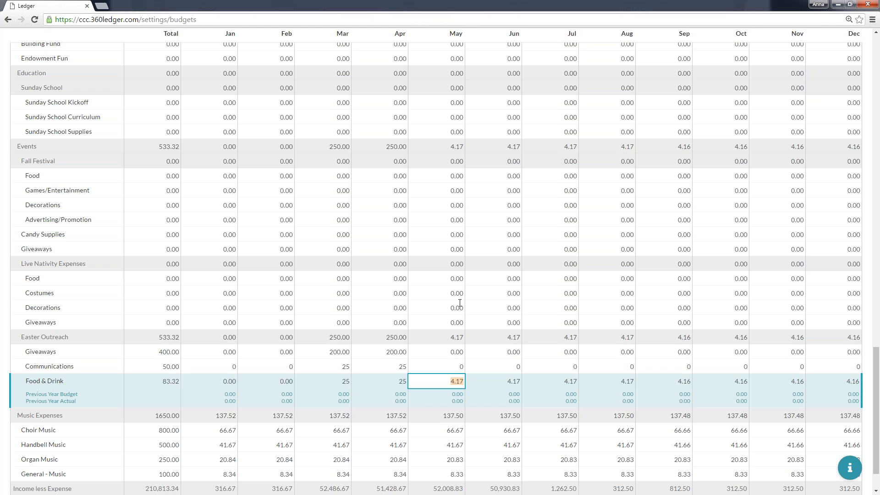
Save the changed 2017 budgets and dismiss the notification.
scroll(458, 303, down, 1)
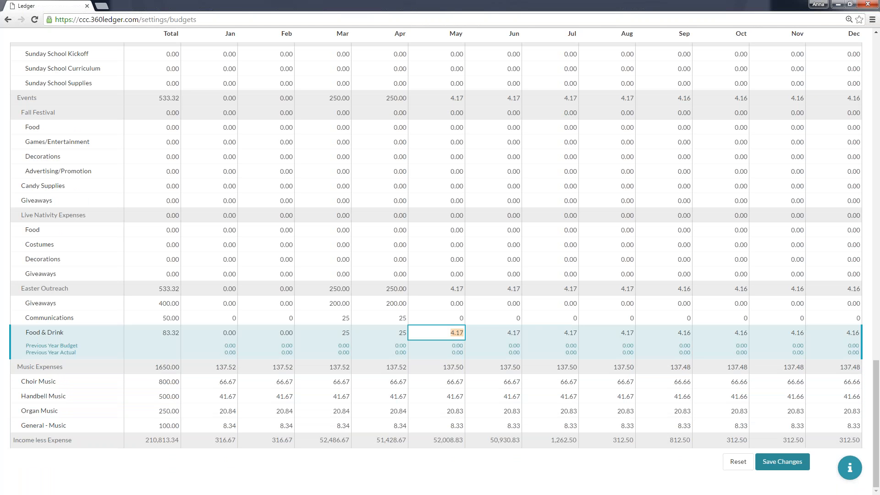
click(781, 462)
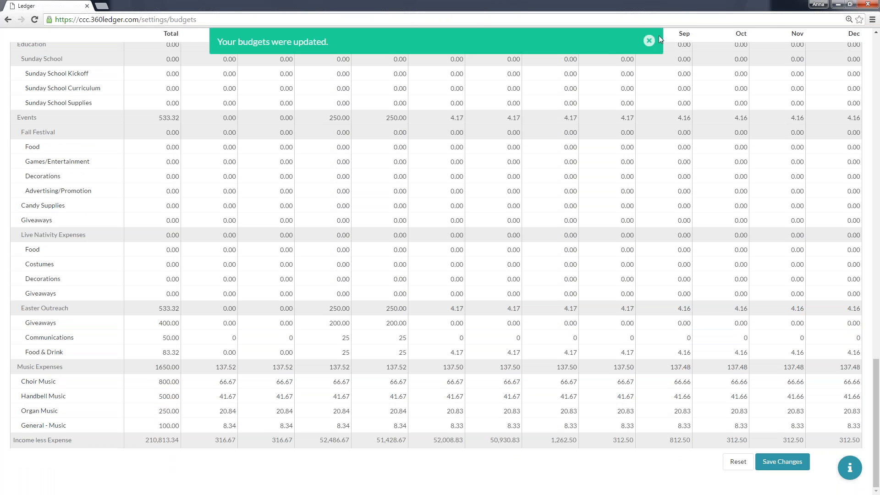
click(649, 41)
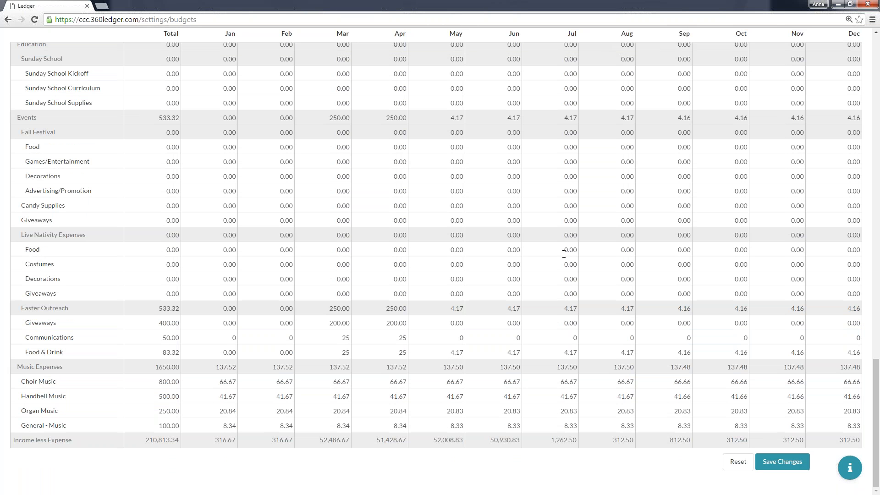
Start a new Transfer transaction with the memo "Transfer to Easter Outreach".
scroll(564, 253, up, 15)
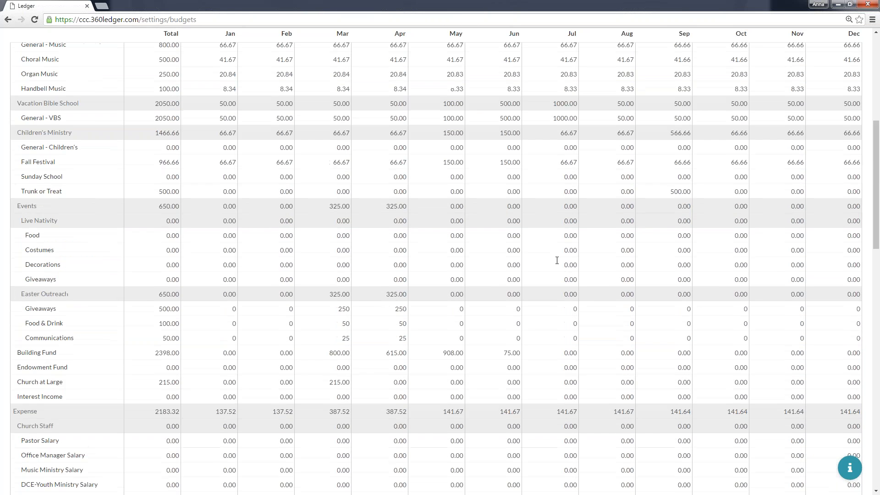
scroll(557, 260, up, 7)
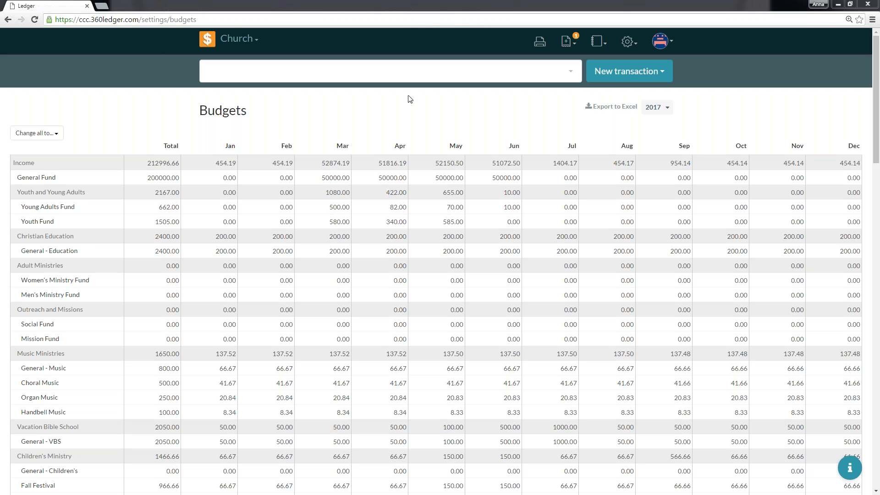
click(657, 73)
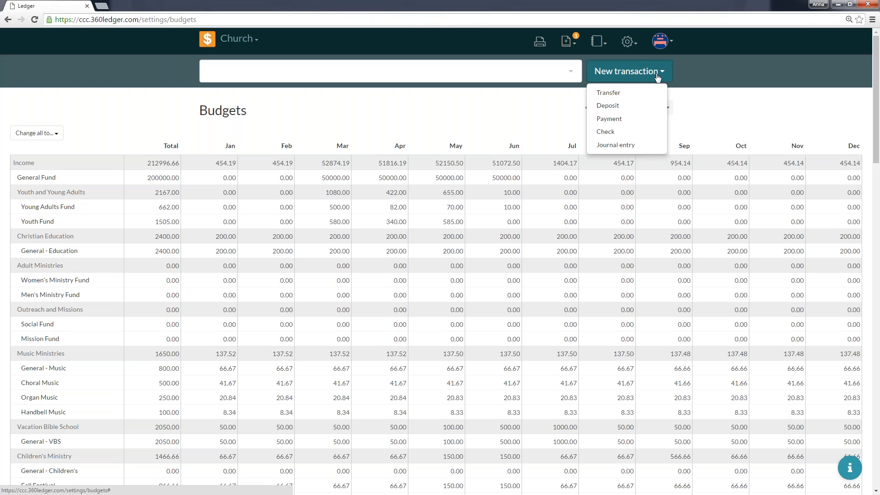
click(634, 97)
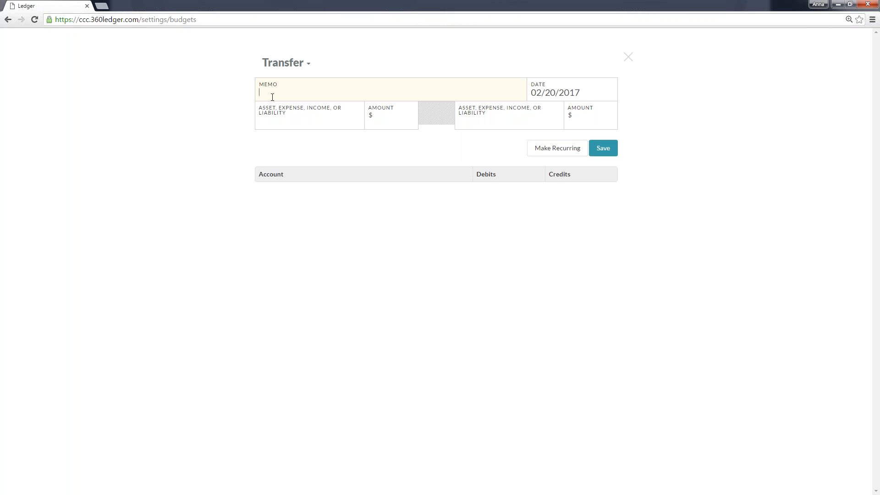
text(Transfer to Easter Outreach)
Set the transfer's source to Unrestricted (First Checking Account) with an amount of $1000.
click(282, 120)
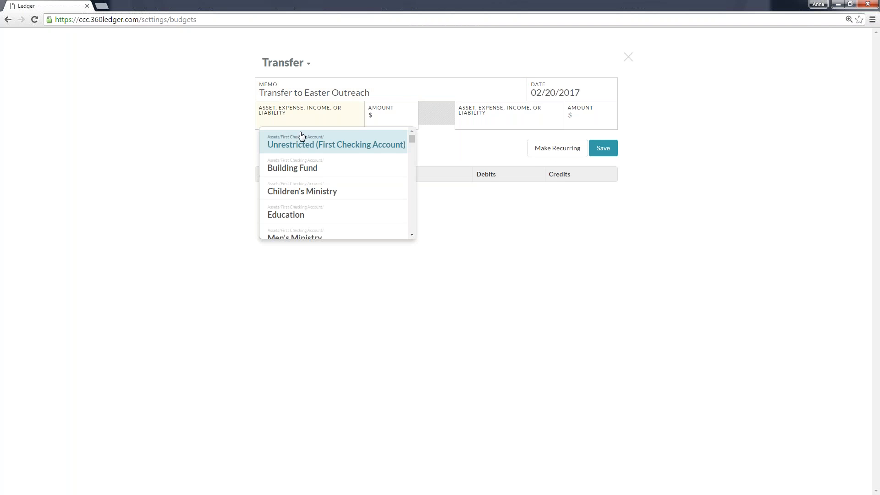
key(Return)
key(Tab)
text(1)
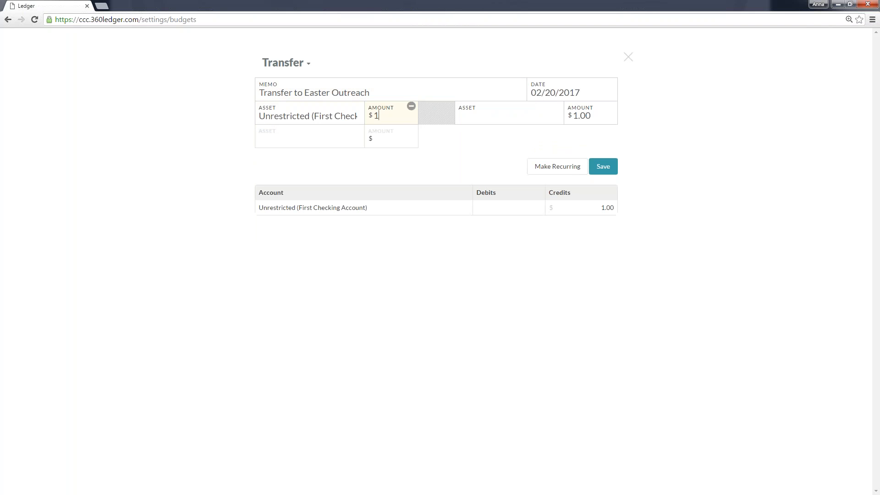
text(000)
Choose Outreach Fund as the receiving asset, save the transfer and dismiss the notification.
click(508, 118)
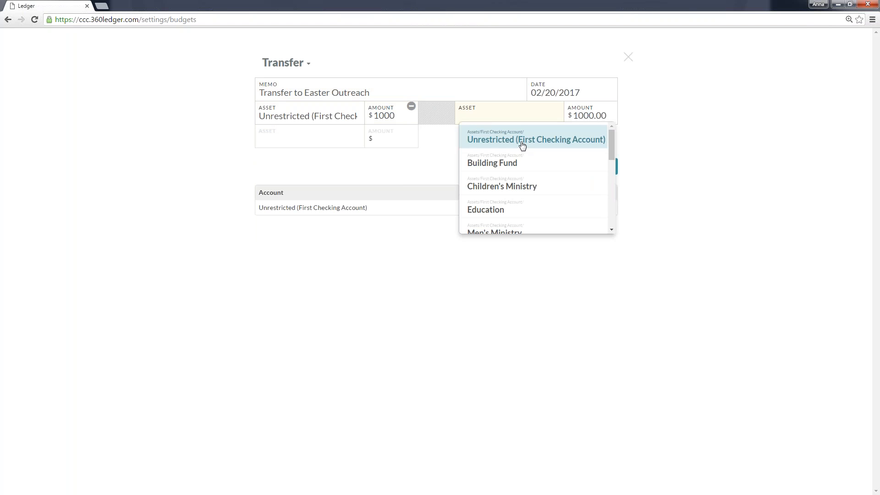
text(communi)
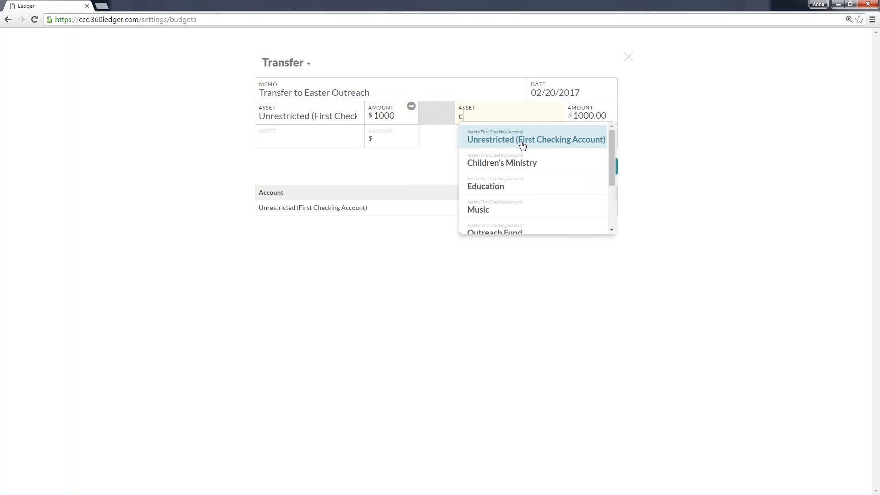
key(BackSpace)
key(BackSpace)
key(BackSpace)
key(BackSpace)
key(BackSpace)
key(BackSpace)
key(BackSpace)
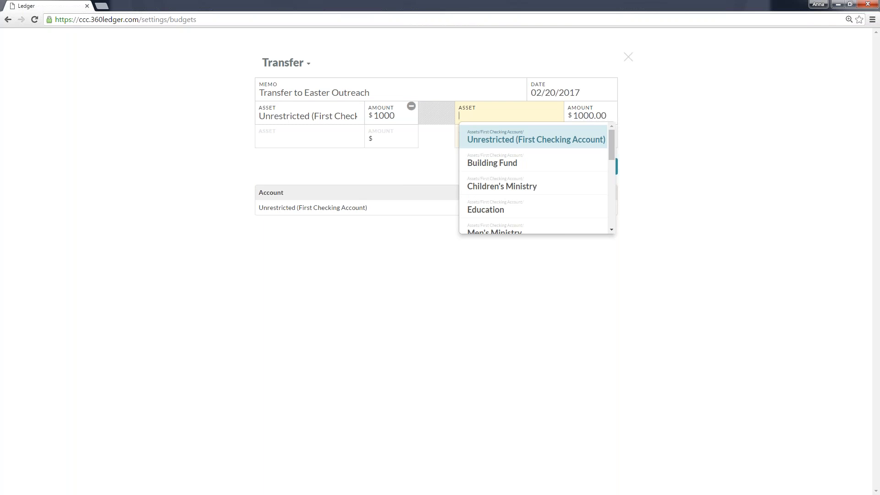
scroll(528, 167, down, 2)
scroll(526, 169, down, 1)
click(526, 170)
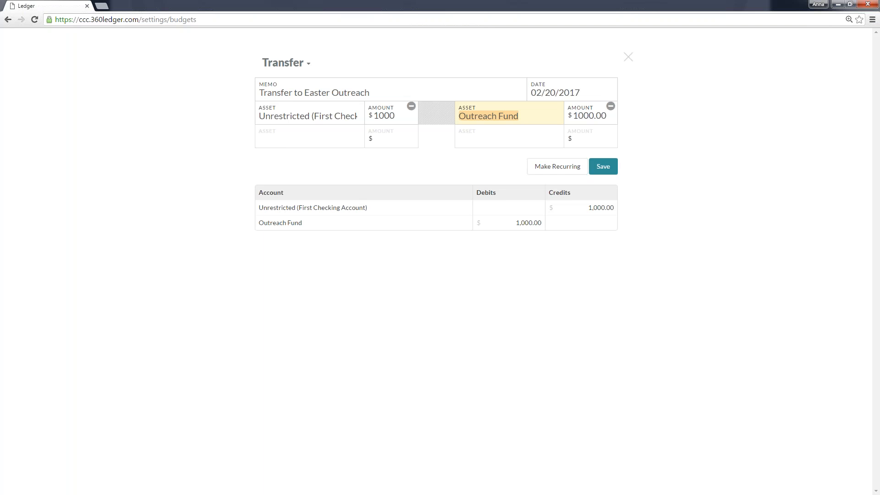
click(603, 166)
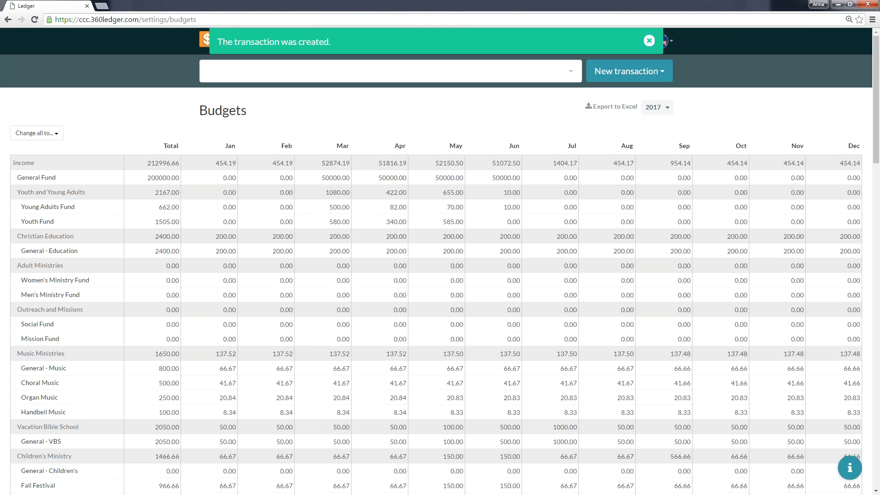
click(648, 41)
Open the Outreach Fund's transaction history under the First Checking Account in Assets.
click(207, 39)
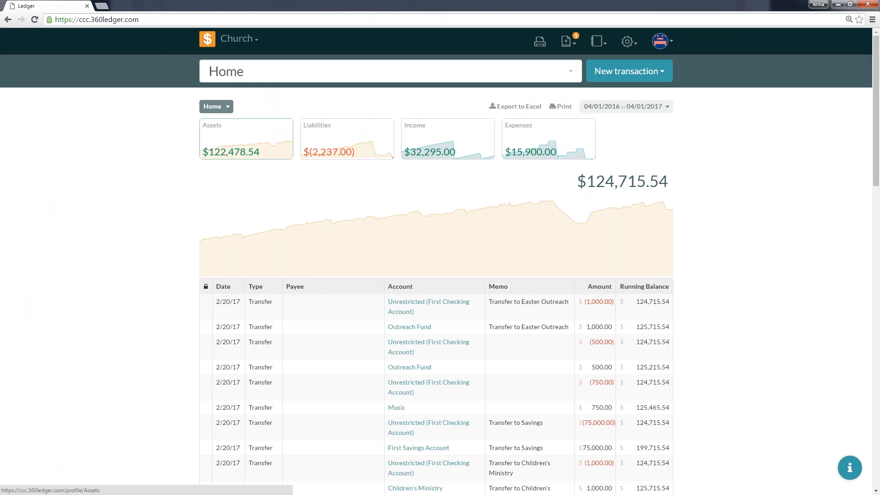
click(246, 139)
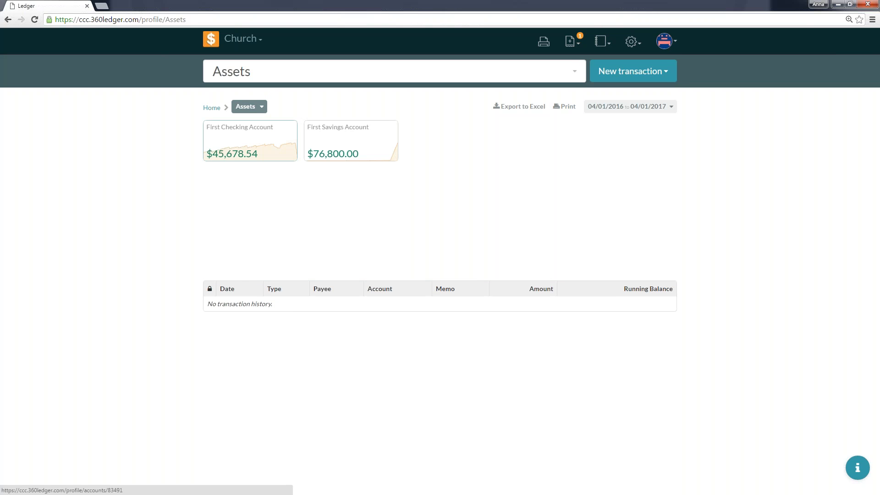
click(270, 155)
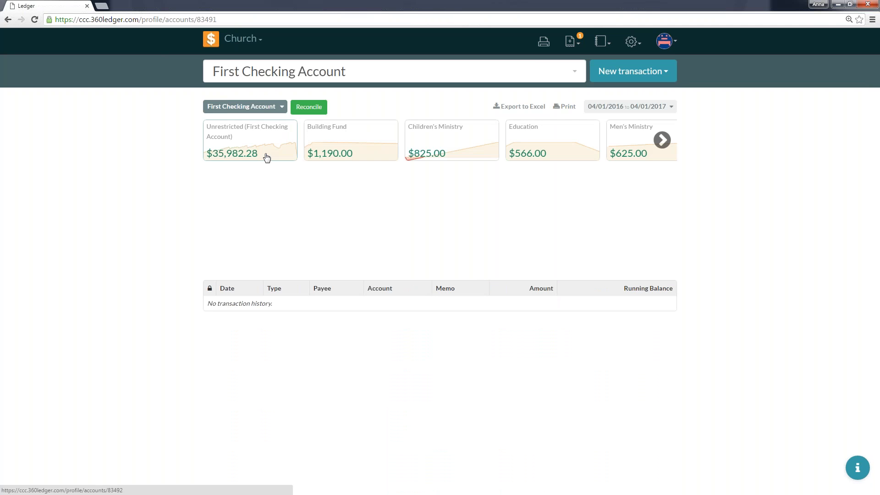
click(658, 141)
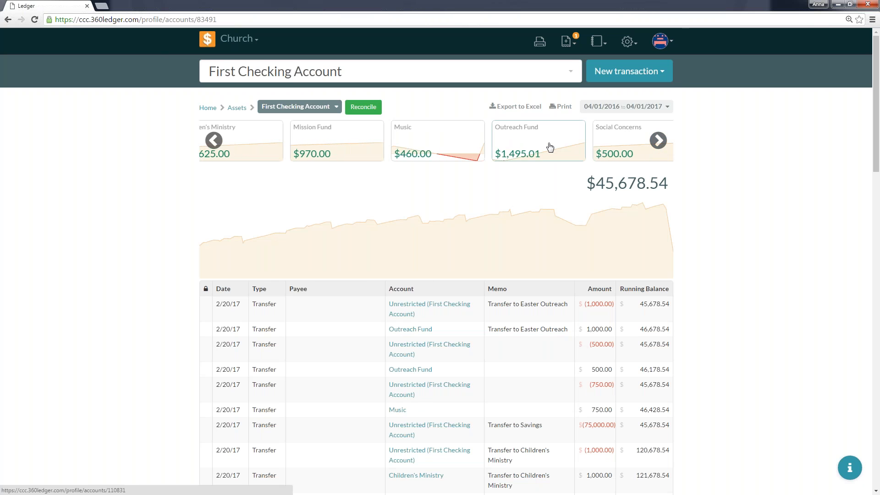
click(548, 147)
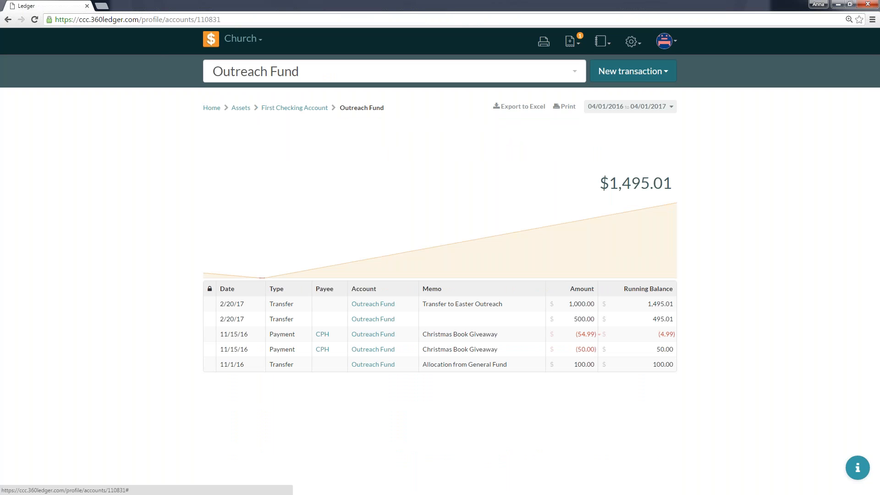
Start a new Transfer transaction with the memo "Transfer to Youth".
click(633, 71)
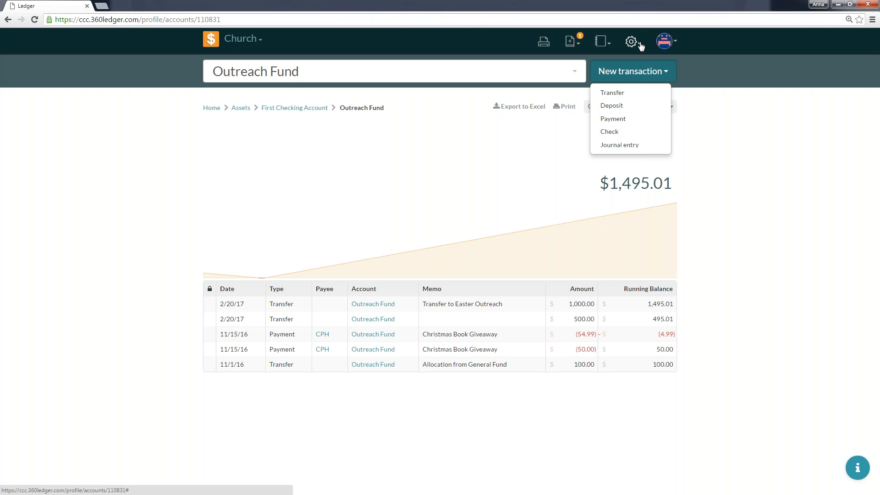
click(623, 94)
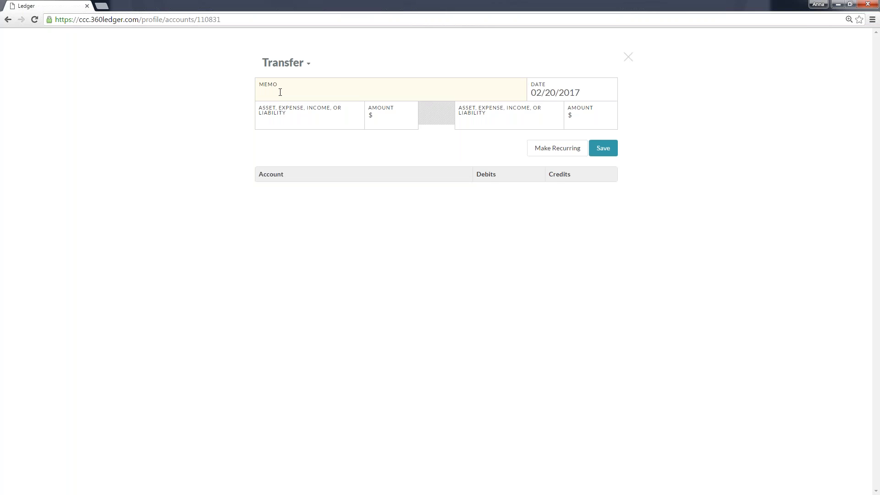
text(Transfer to Youth)
Set the transfer to move $500 from Unrestricted (First Checking Account) to the Youth Fund.
click(291, 115)
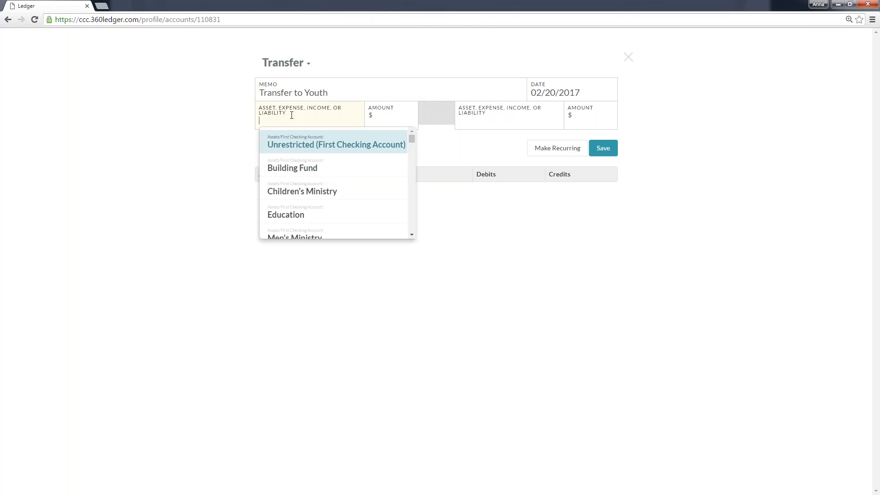
key(Return)
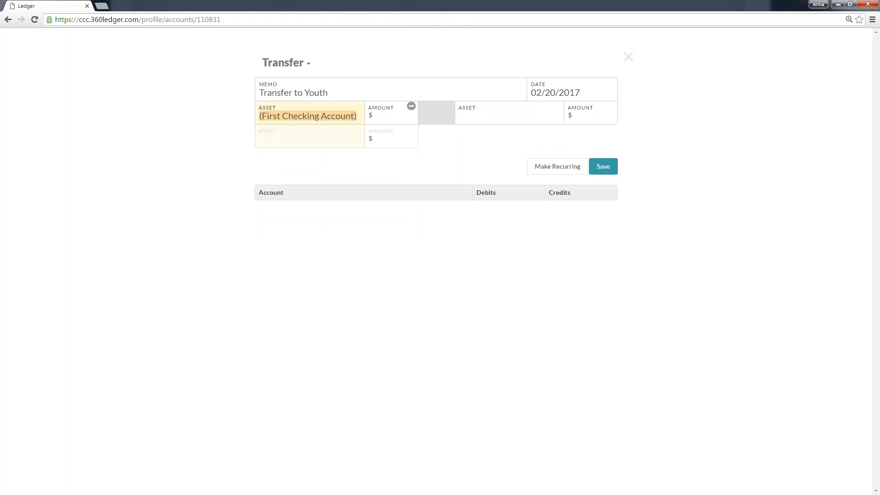
click(407, 119)
text(500)
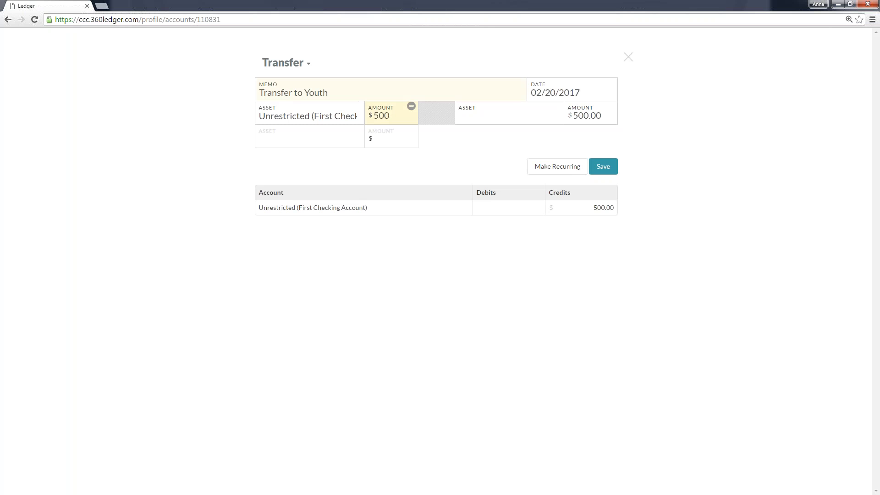
click(508, 120)
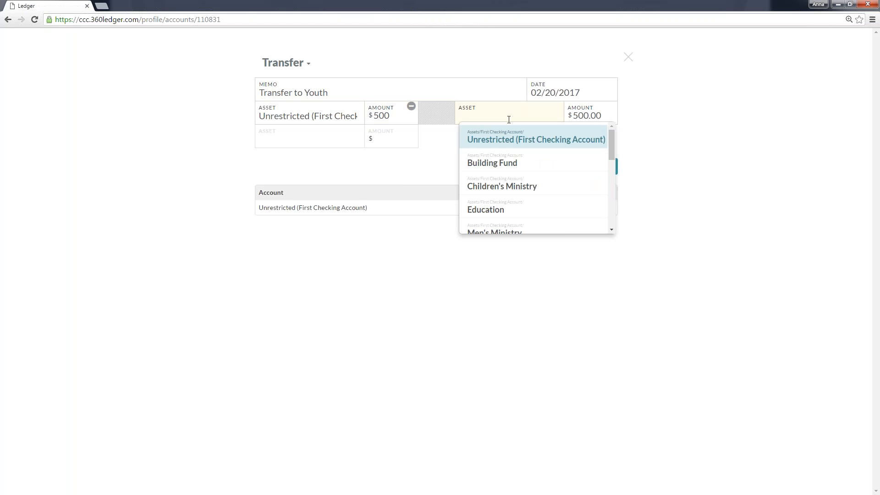
text(you)
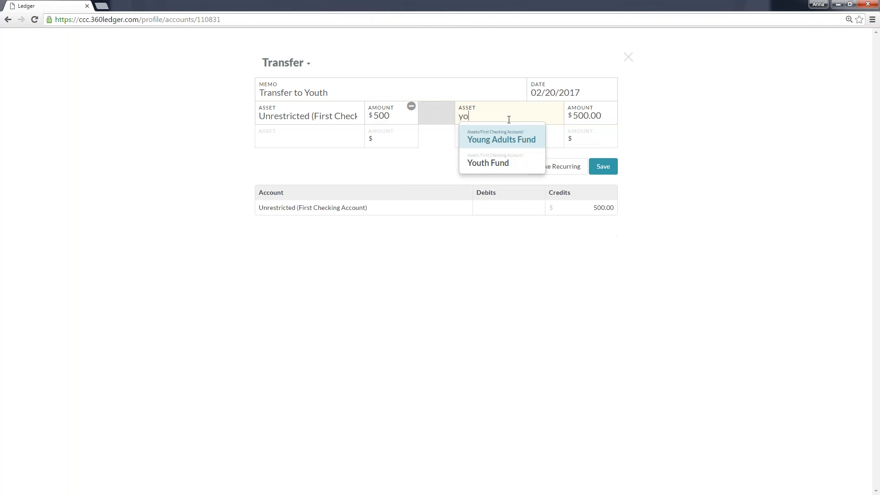
key(Down)
key(Return)
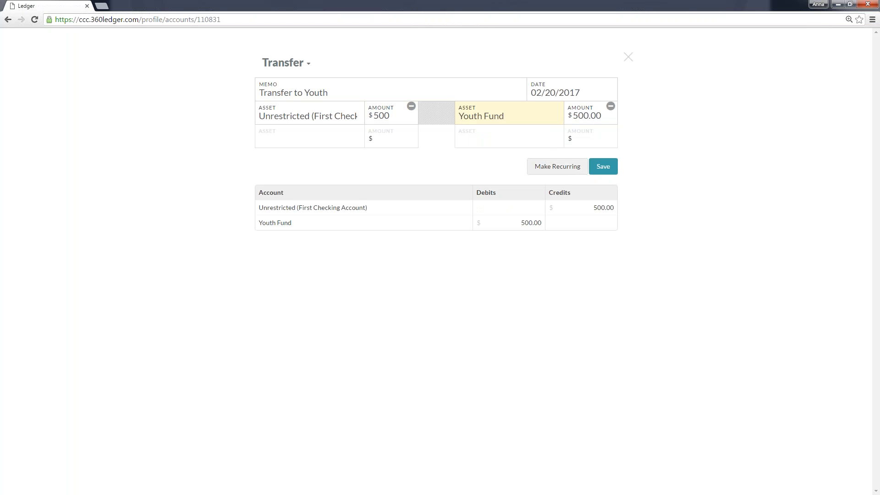
Make the Youth transfer a recurring transaction that occurs every single month.
click(555, 169)
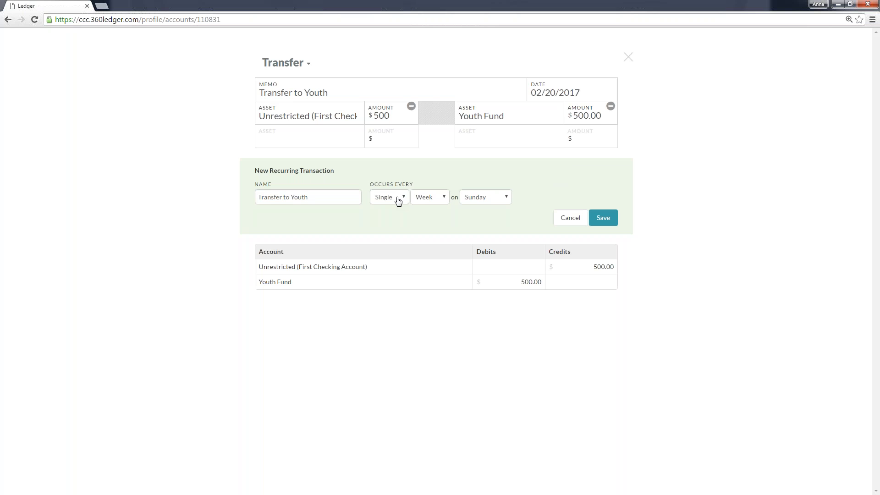
click(422, 202)
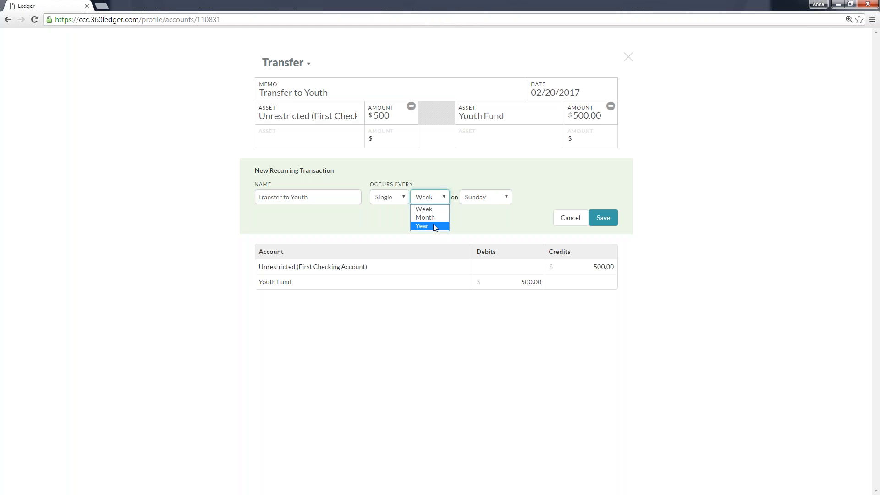
click(403, 201)
click(403, 201)
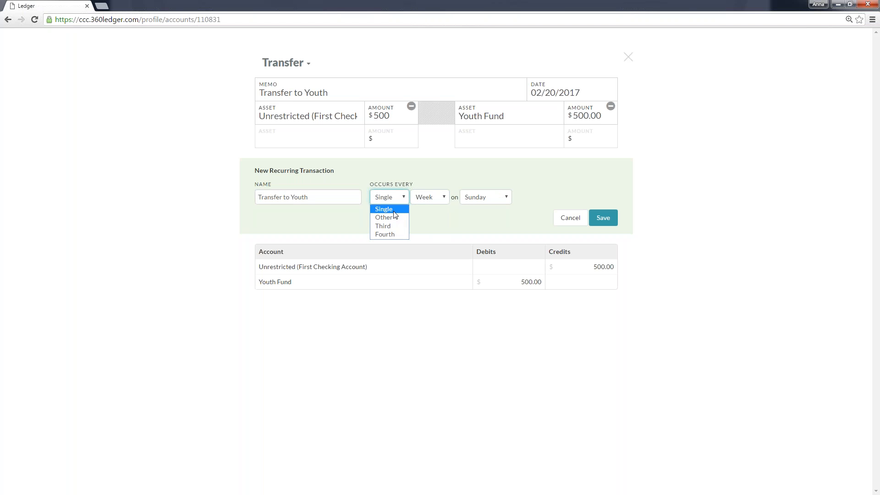
click(418, 199)
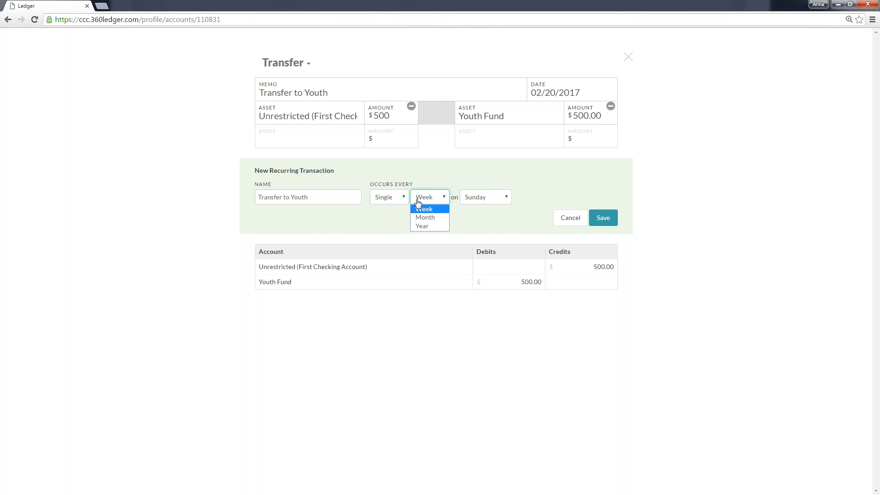
click(423, 226)
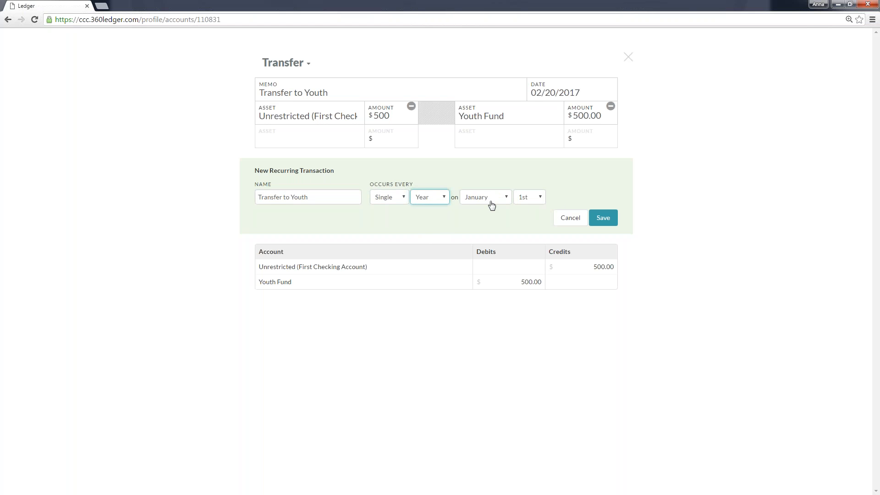
click(441, 201)
click(439, 218)
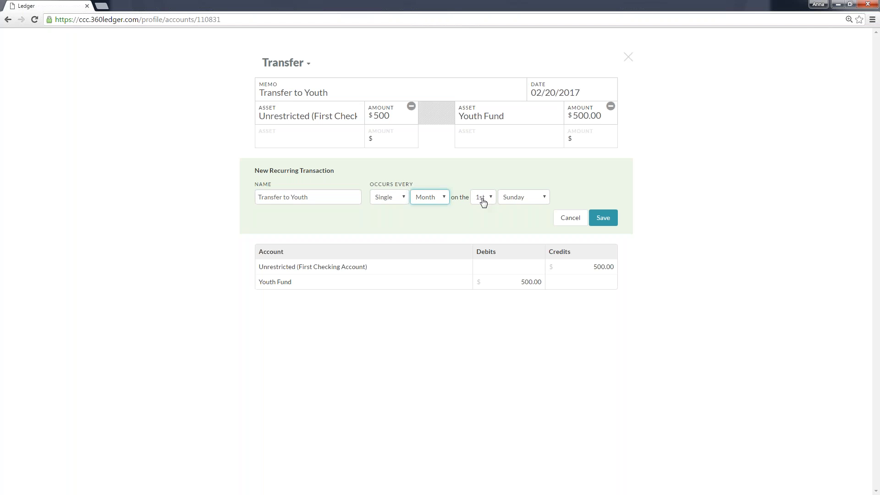
Schedule the recurrence on the 1st day of the month, save the recurring transfer and dismiss the notification.
click(531, 202)
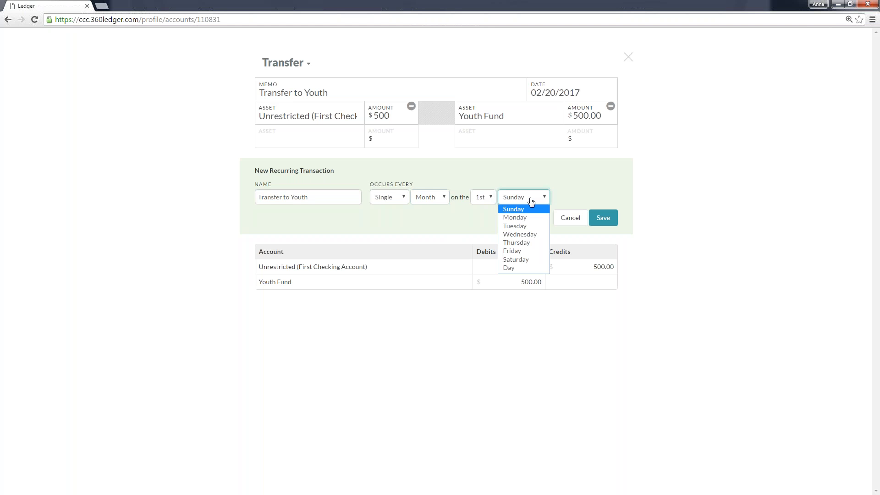
click(514, 265)
click(483, 197)
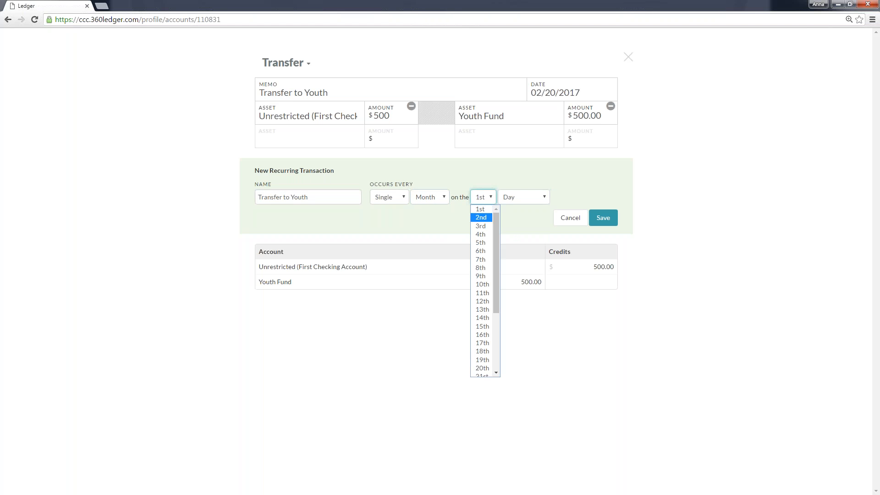
click(573, 192)
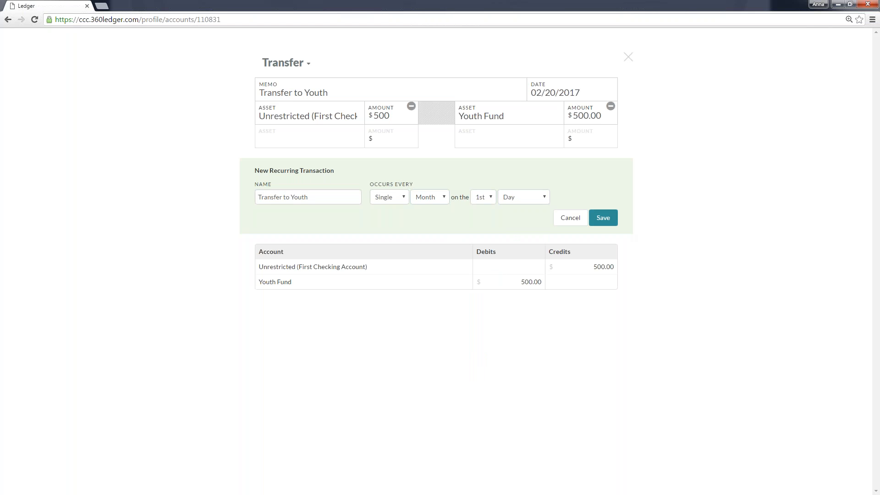
click(609, 218)
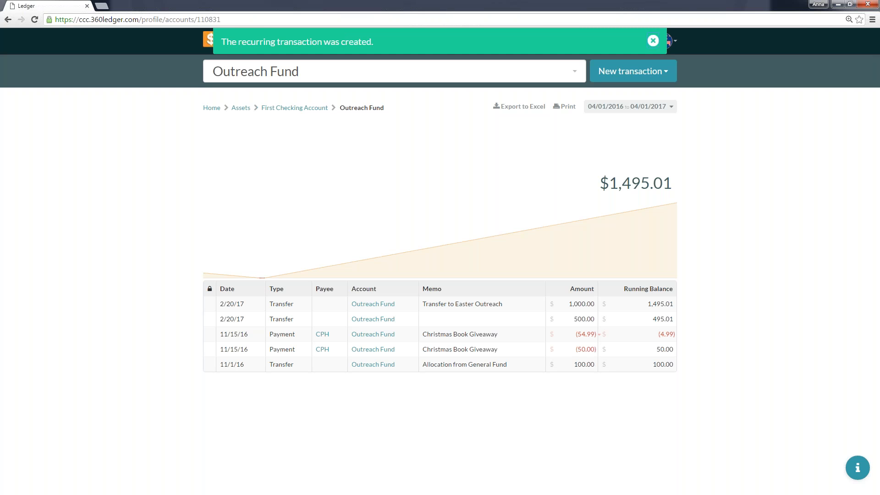
click(653, 41)
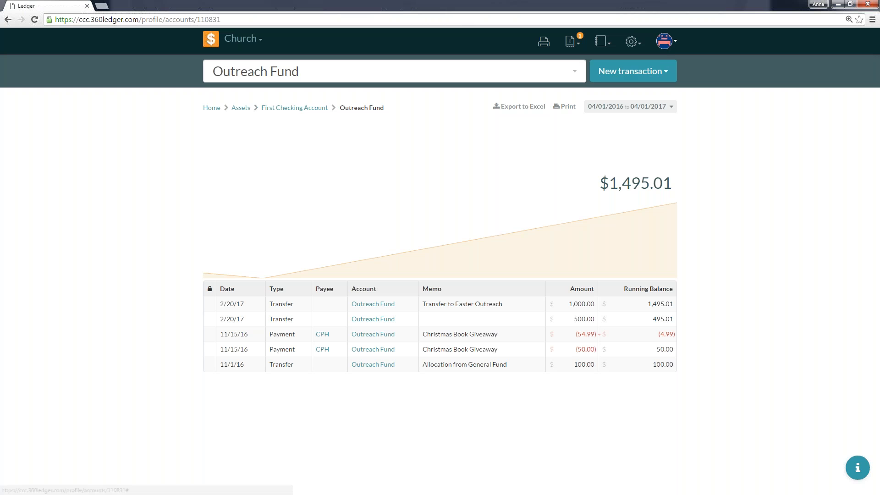
Filter the recurring transactions by "youth", delete the recurring Transfer to Youth and dismiss the notification.
click(630, 43)
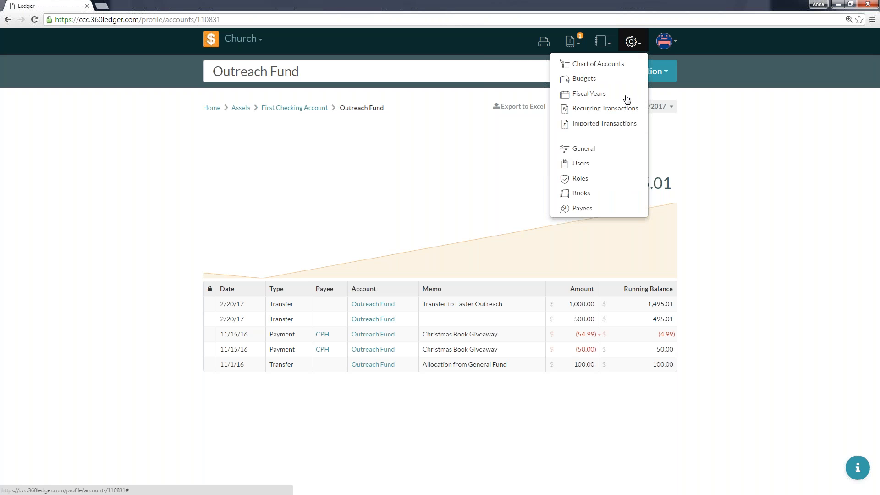
click(626, 118)
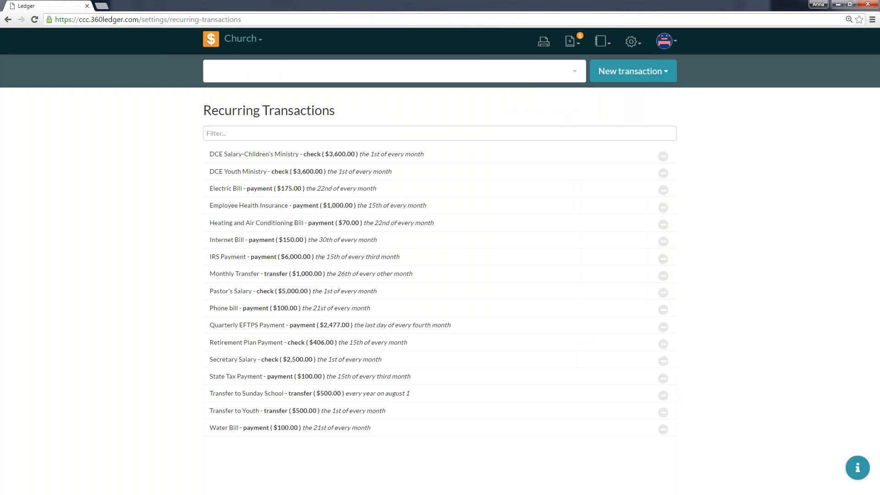
click(597, 134)
text(youth)
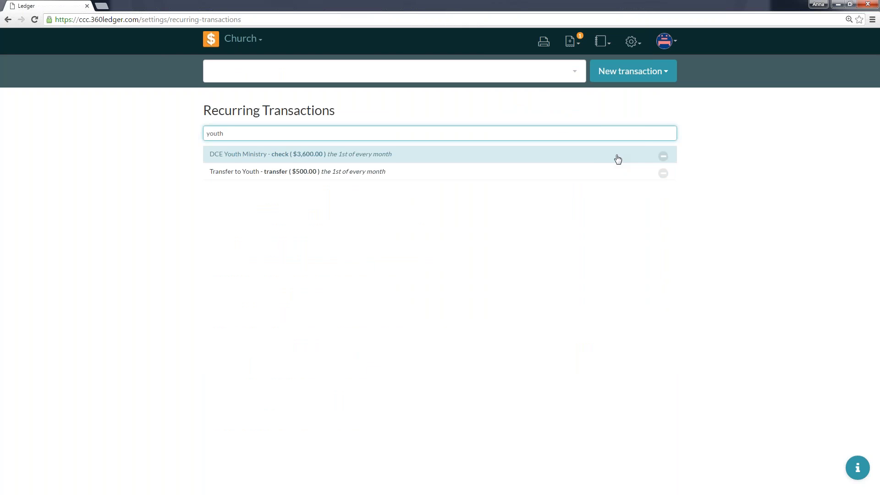
click(663, 174)
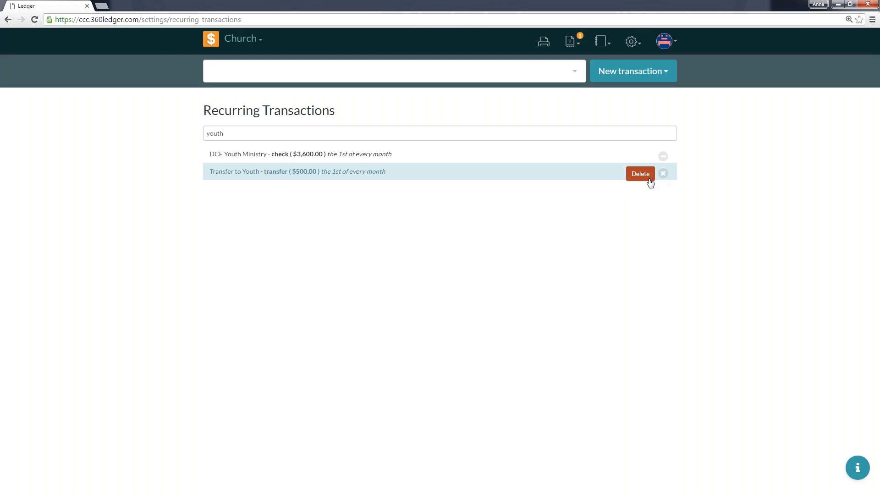
click(635, 178)
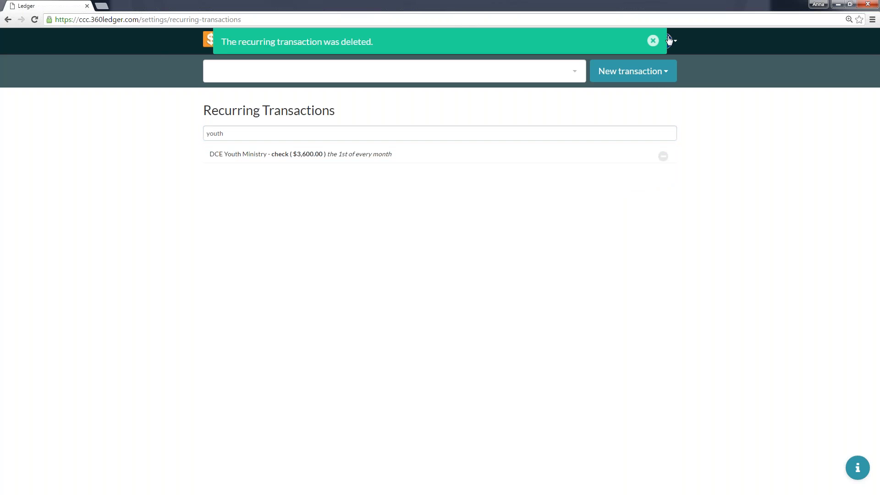
click(654, 42)
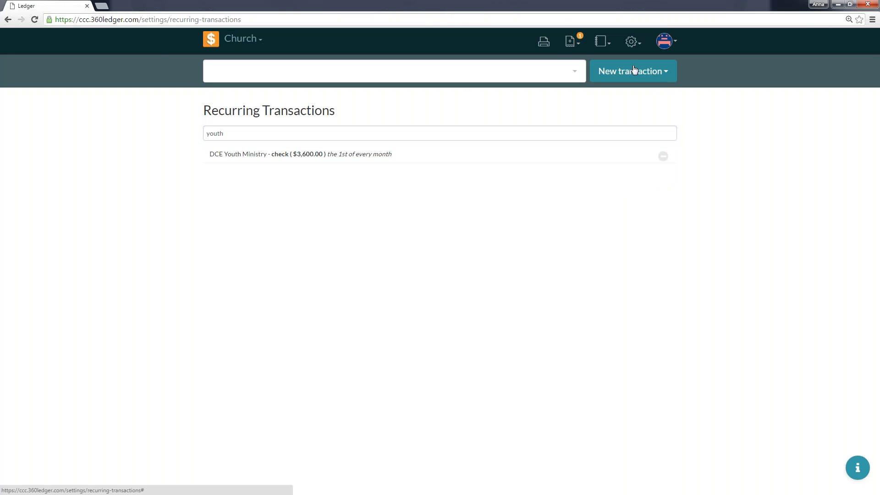
View the pending transactions, return to the recurring transactions and filter them by "water".
click(569, 44)
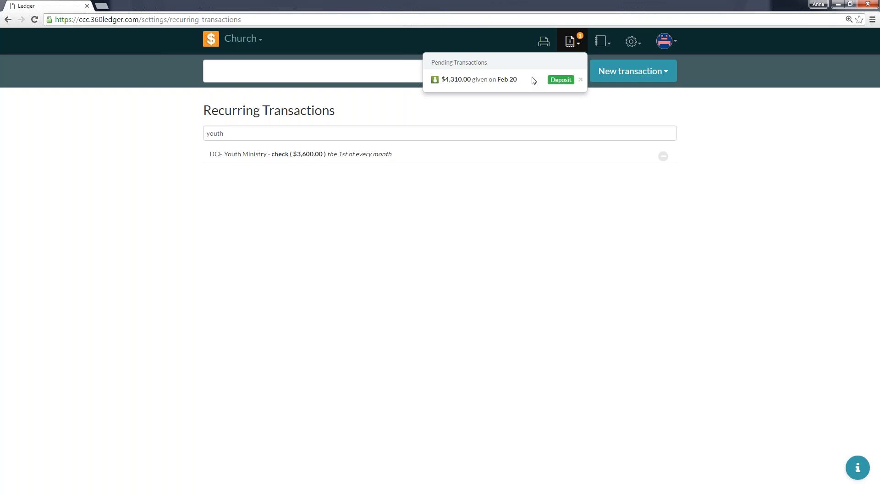
click(631, 41)
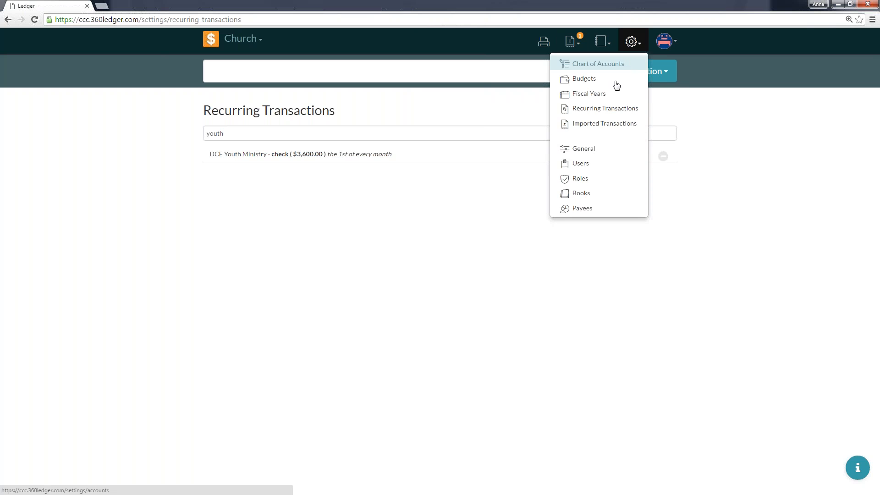
click(603, 109)
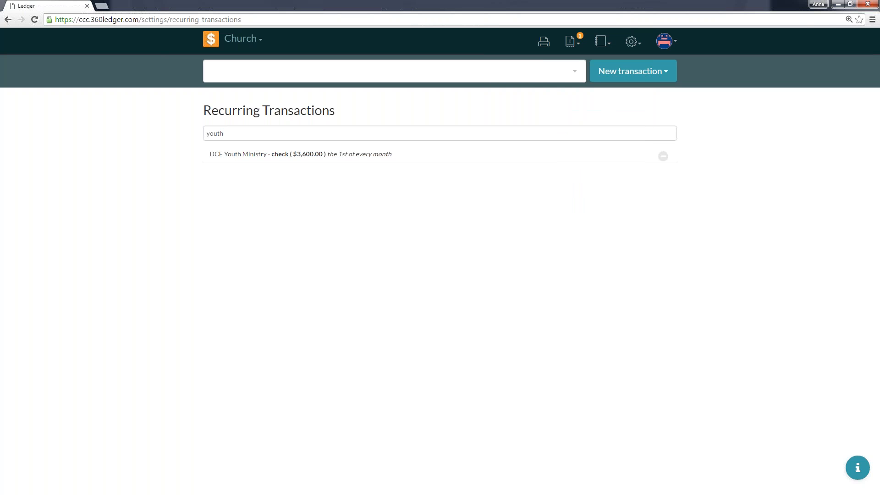
click(266, 133)
double_click(266, 133)
text(water)
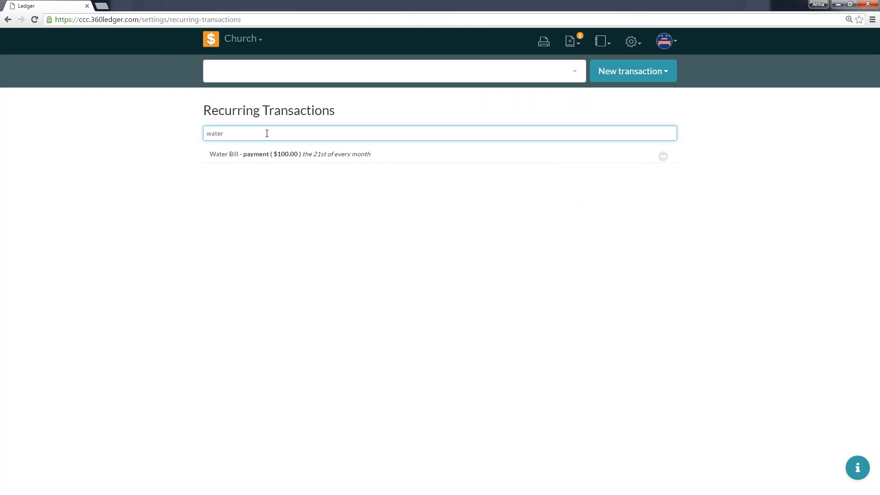
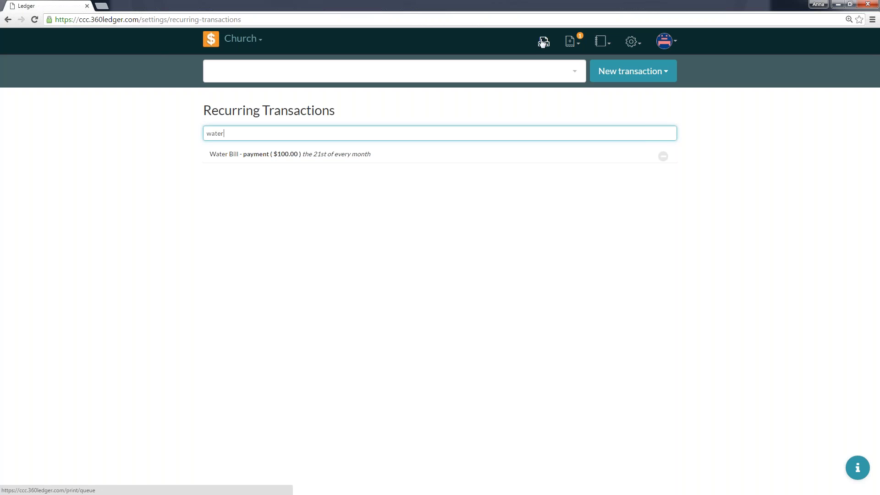
View the imported transactions, and open the pending $4,310.00 deposit given on Feb 20.
click(632, 48)
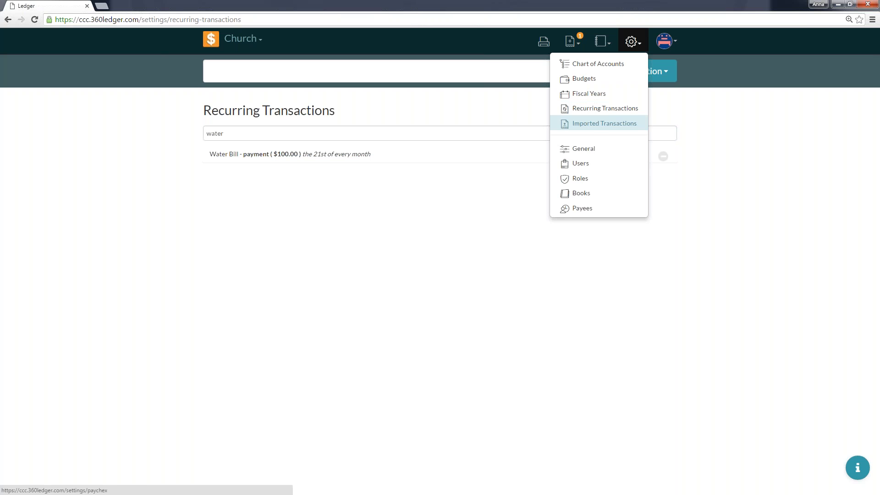
click(599, 123)
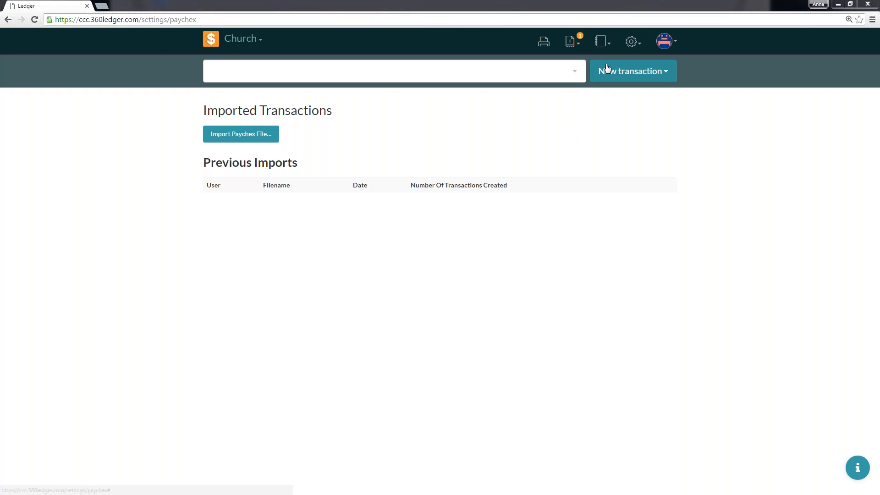
click(571, 41)
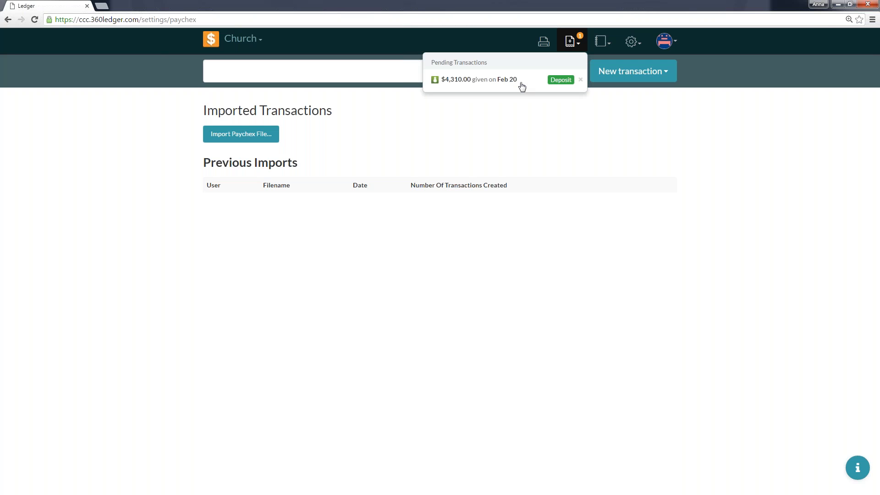
click(455, 85)
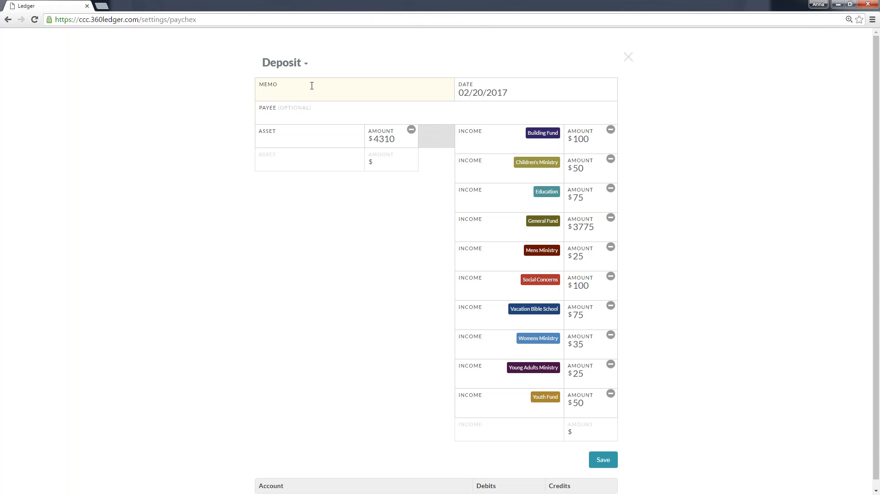
Enter "Offerings - February 18-19, 2017" as the deposit's memo.
text(Off)
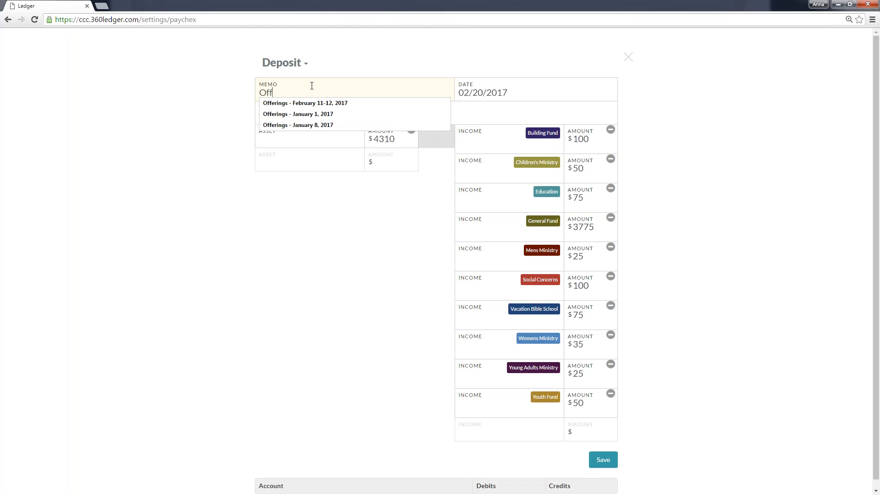
text(erings - Febru)
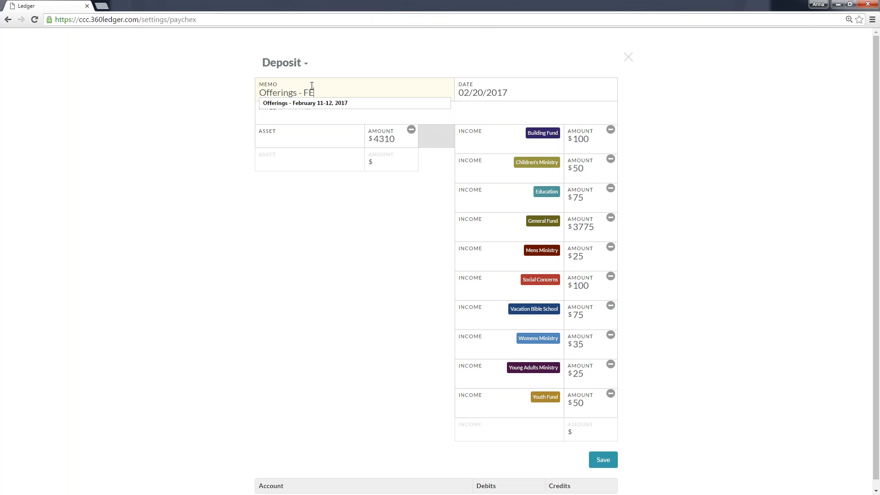
key(BackSpace)
key(BackSpace)
key(BackSpace)
key(BackSpace)
text(ebruary 18,20)
key(BackSpace)
key(BackSpace)
key(BackSpace)
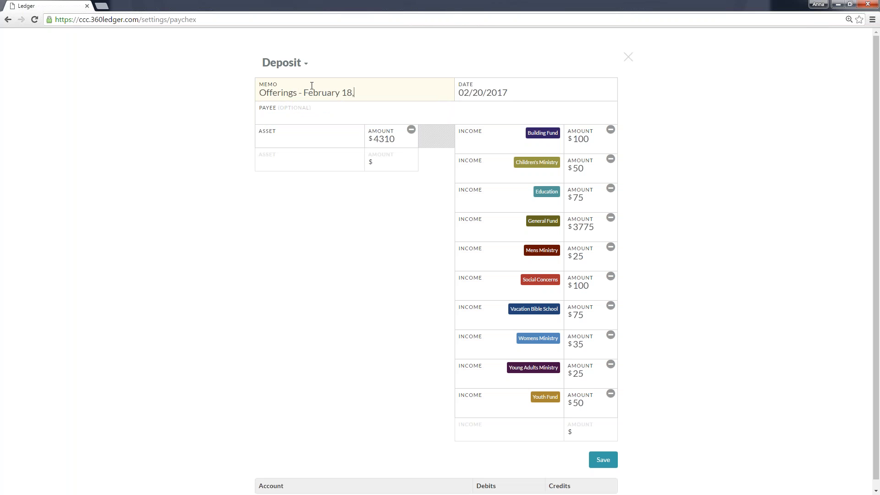
text(-19, 2017)
key(Tab)
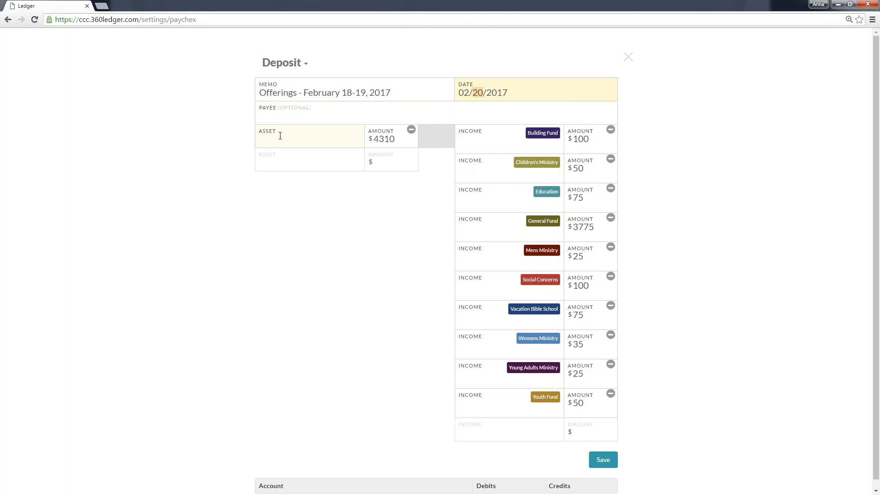
Assign the deposit's asset to Unrestricted (First Checking Account) and the Building Fund line's income account to Building Fund.
click(280, 135)
key(Return)
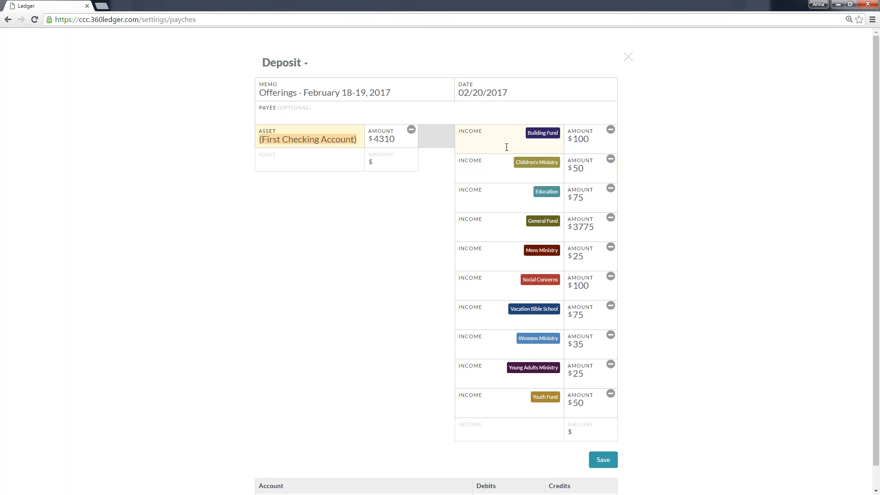
click(506, 146)
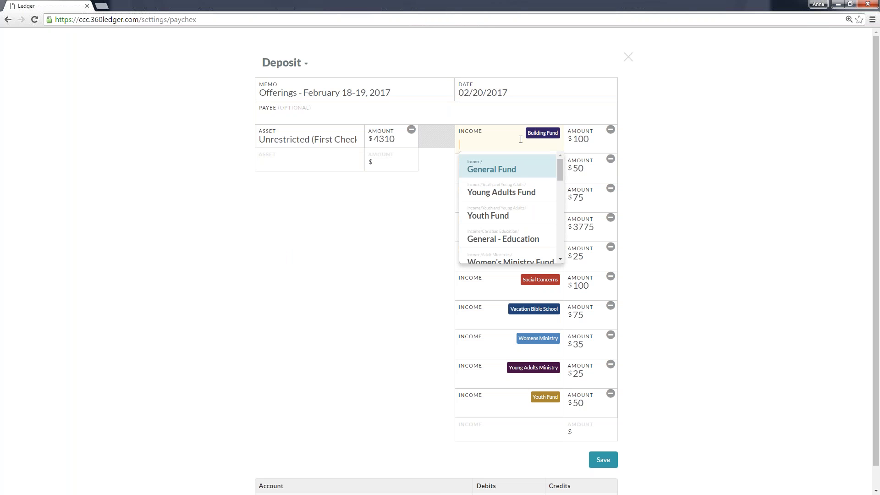
text(buil)
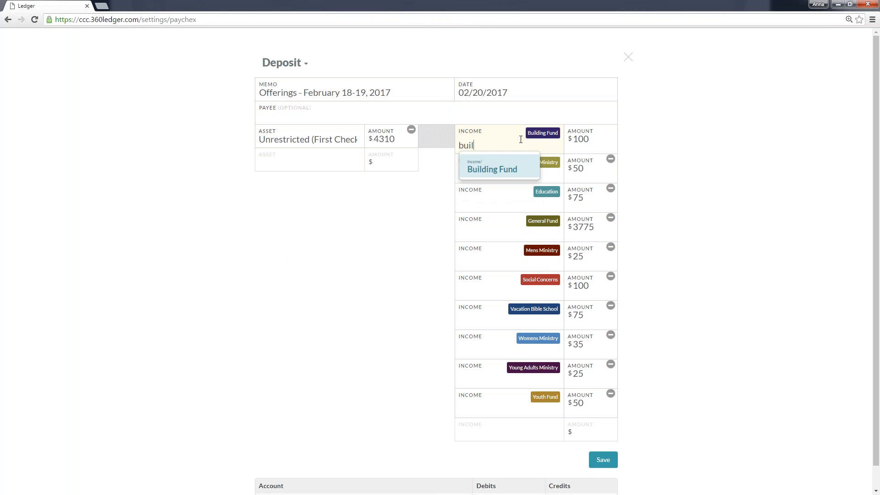
click(506, 172)
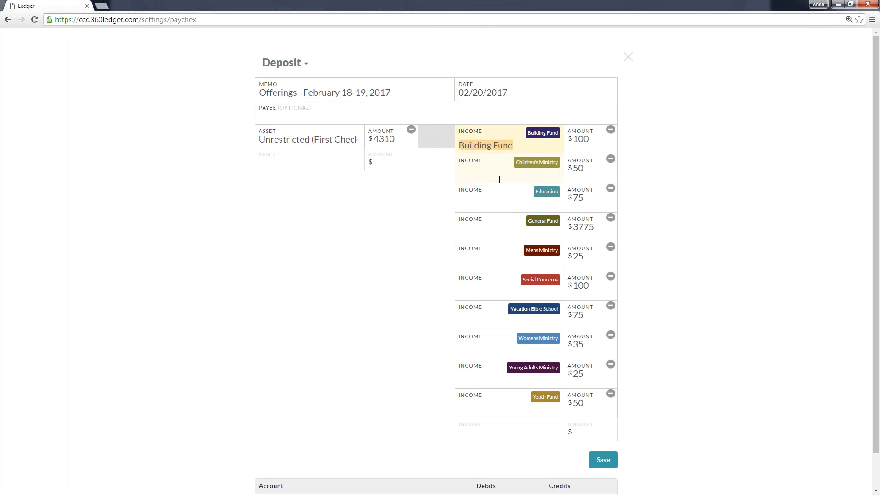
Assign the Children's Ministry line to General - Children's and the Education line to General - Education.
click(499, 177)
text(chil)
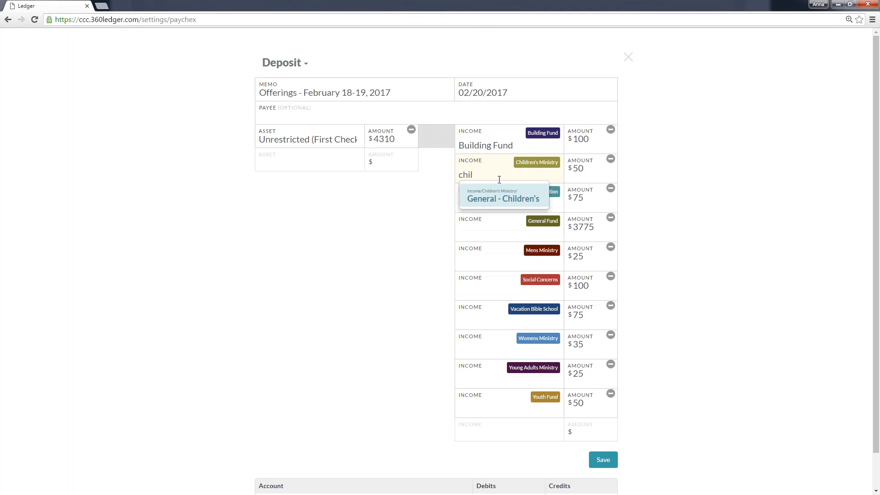
key(Return)
click(481, 198)
text(ea)
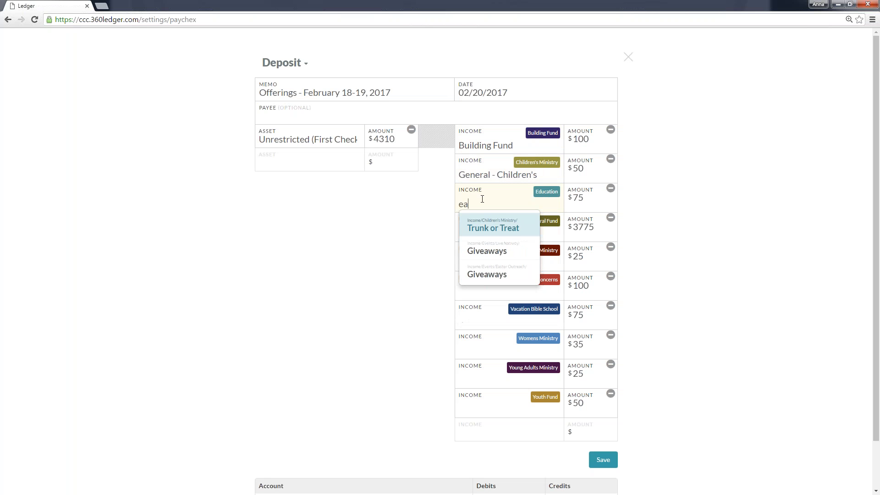
key(BackSpace)
text(du)
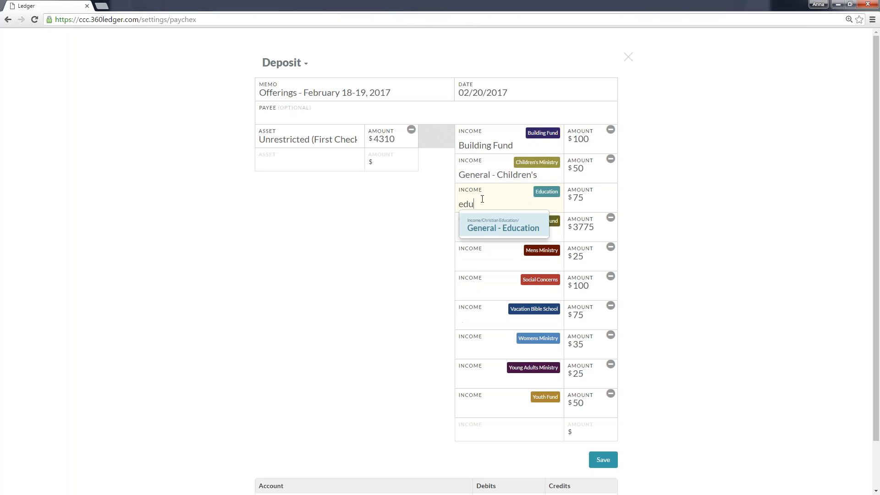
key(Return)
Assign the General Fund line to General Fund, the Mens Ministry line to General - Music and the Social Concerns line to Social Fund.
click(474, 226)
text(ge)
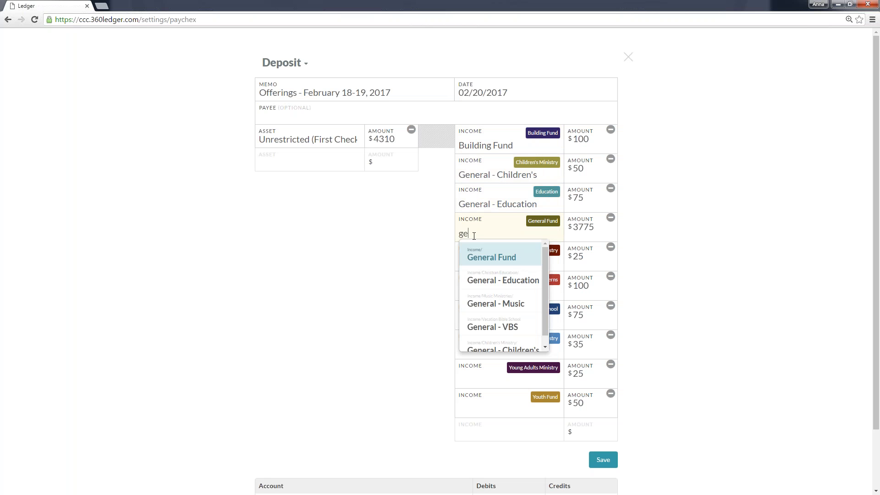
key(Return)
click(479, 259)
text(mu)
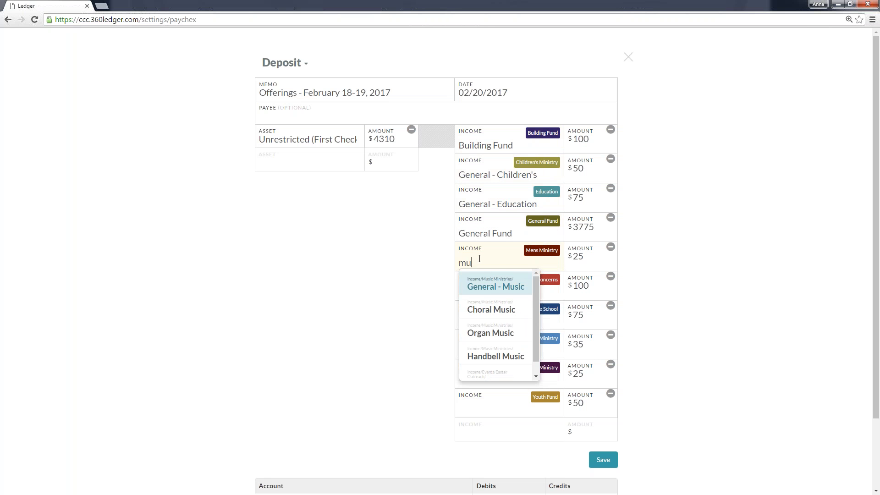
key(Return)
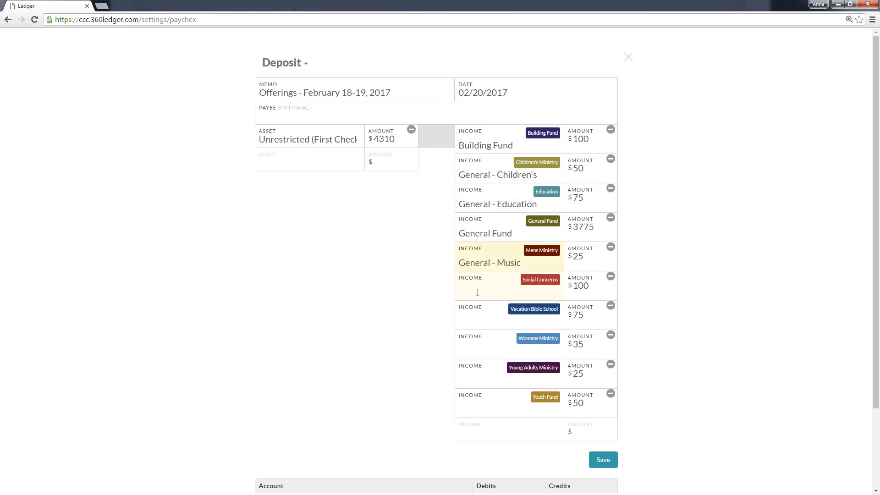
click(477, 292)
text(soc)
key(Return)
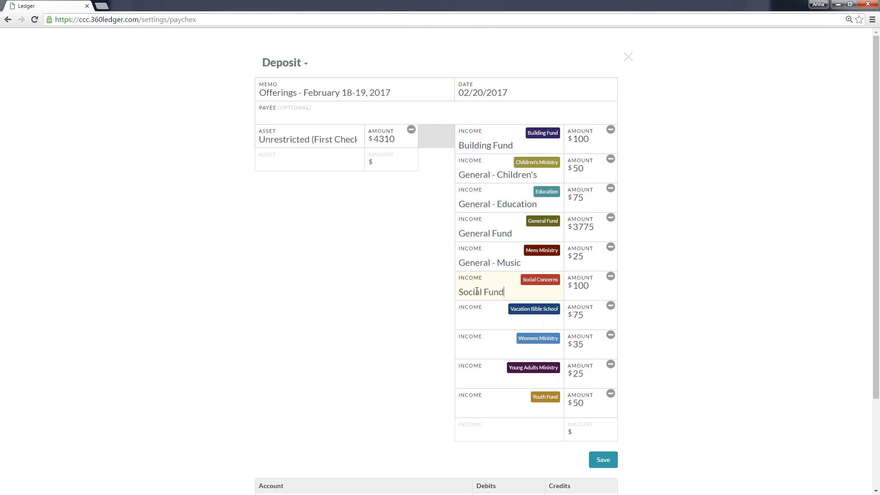
Assign the Vacation Bible School line to General - VBS and the Womens Ministry line to Women's Ministry Fund.
click(472, 318)
text(va)
key(BackSpace)
text(bs)
click(498, 349)
click(475, 349)
text(wo)
key(Return)
Assign the Young Adults Ministry line to Young Adults Fund and the Youth Fund line to Youth Fund.
click(483, 380)
text(you)
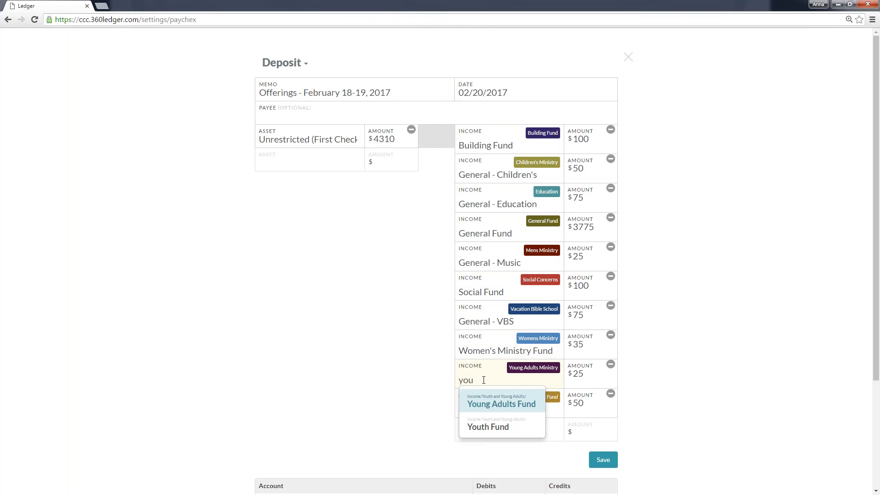
key(Return)
key(Tab)
text(youth)
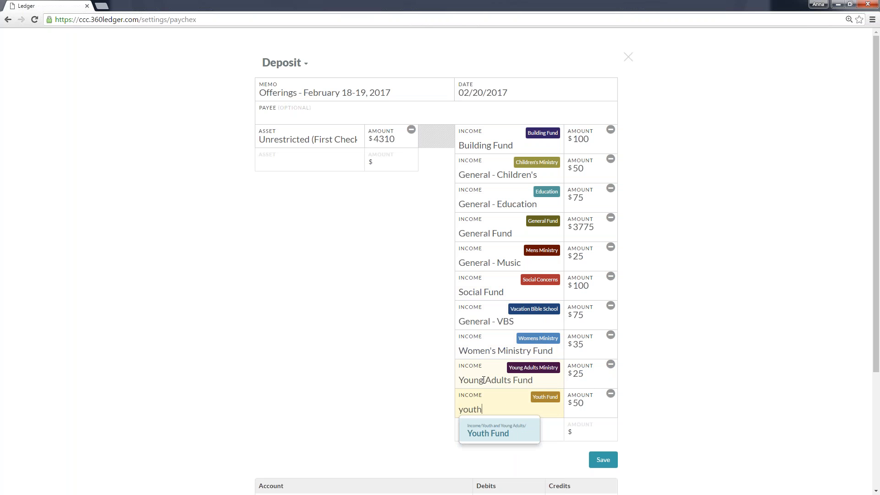
key(Return)
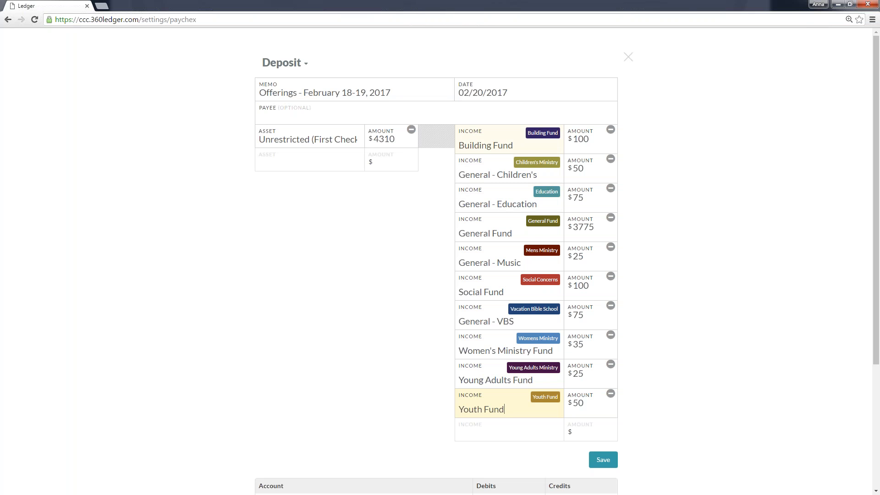
click(746, 291)
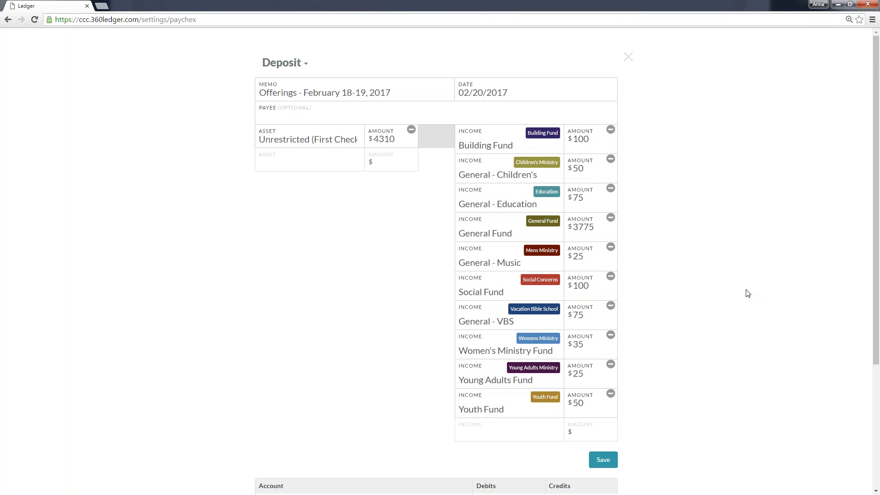
Review the deposit's debit and credit summary, save the deposit and dismiss the notification.
scroll(748, 293, down, 4)
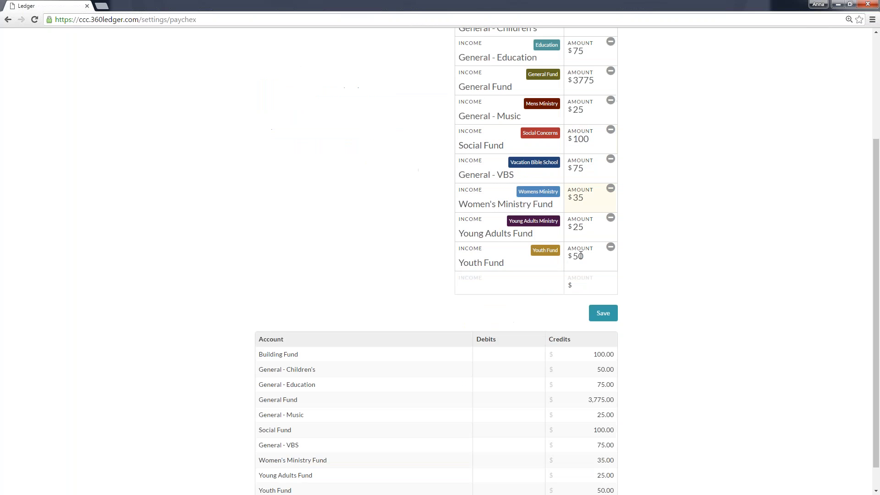
scroll(580, 255, down, 1)
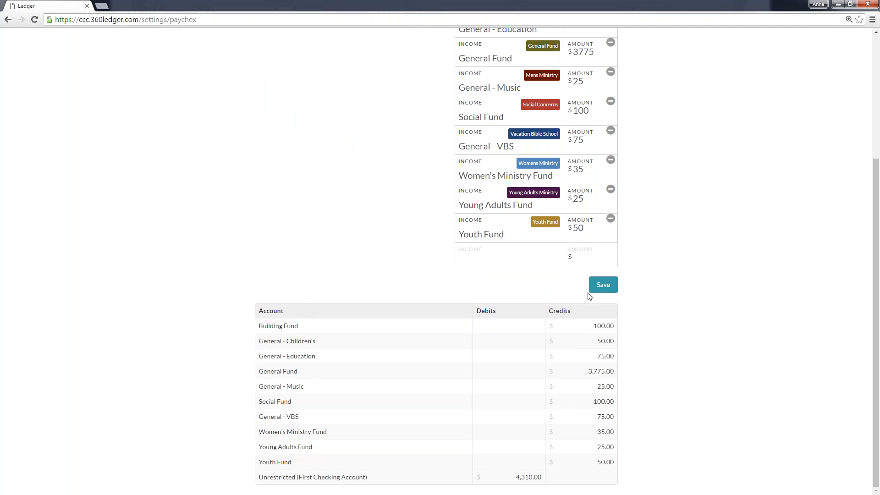
click(608, 290)
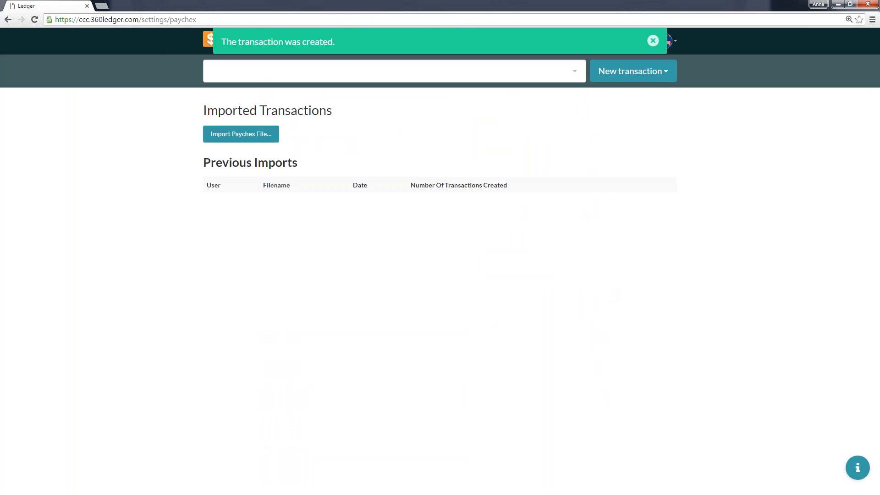
click(652, 38)
Start a new check transaction with the memo "Giveaways for Easter Outreach", keeping its date.
click(663, 81)
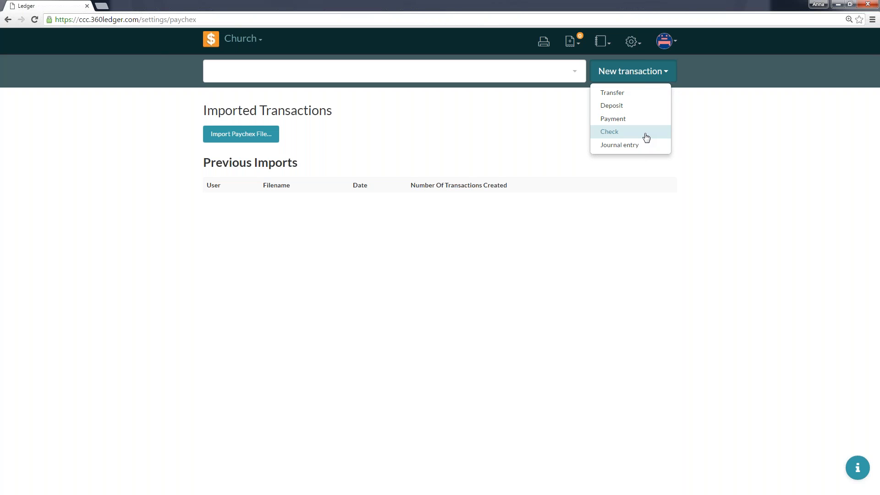
click(643, 72)
click(642, 72)
click(623, 135)
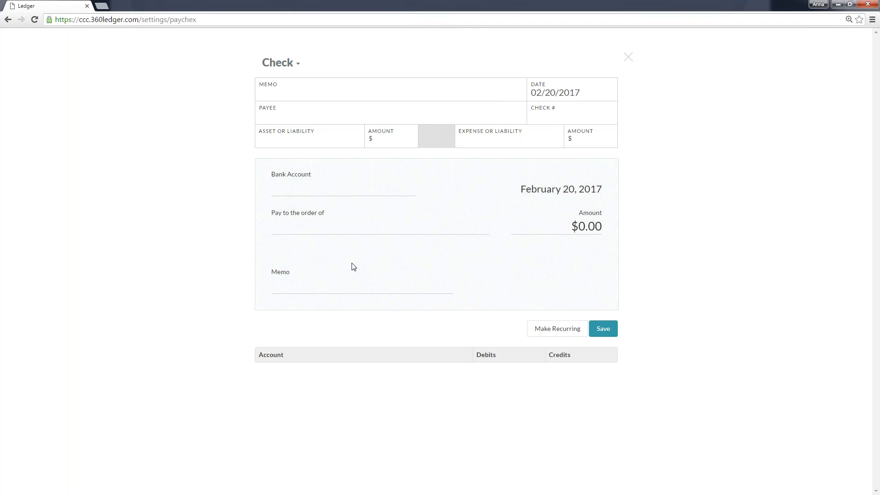
click(345, 90)
text(Giveaways for)
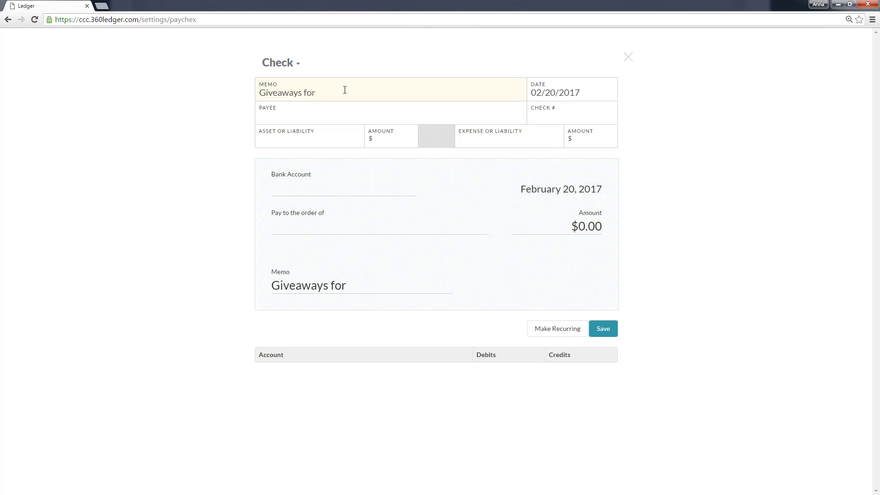
text( Easter Outreach)
key(Tab)
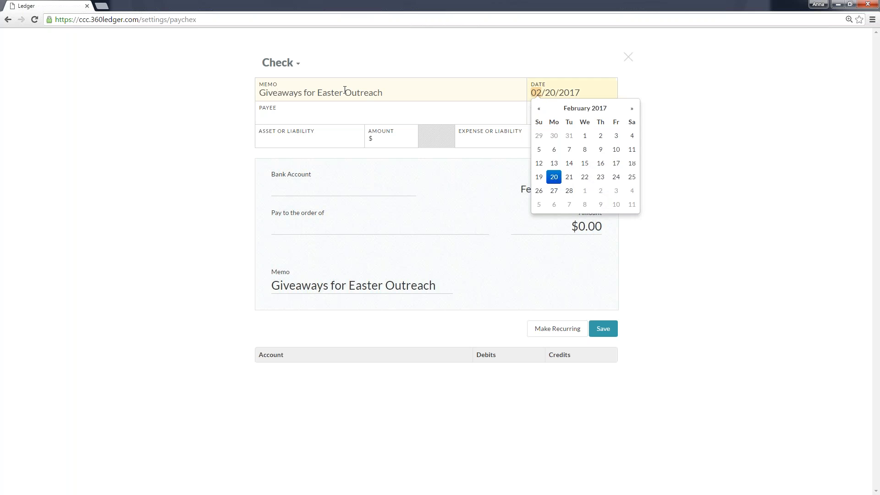
key(Tab)
Set the check's payee to CPH and its check number to 495.
click(280, 113)
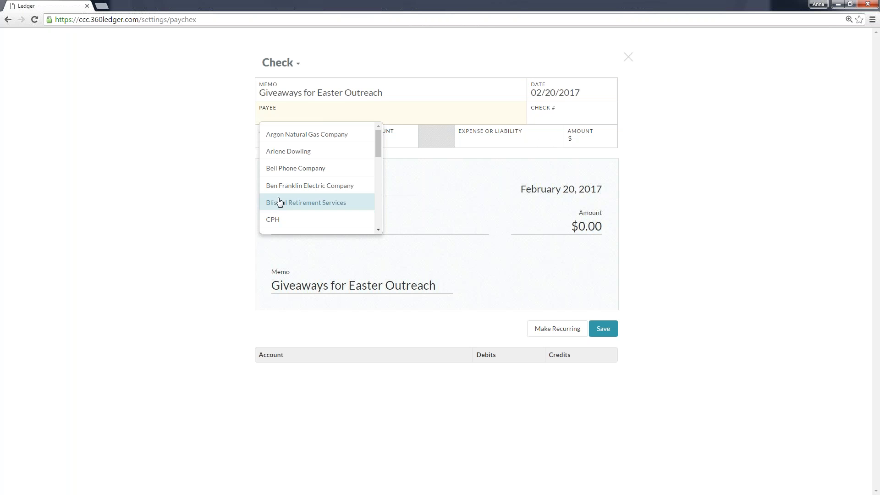
click(277, 220)
click(559, 116)
text(500)
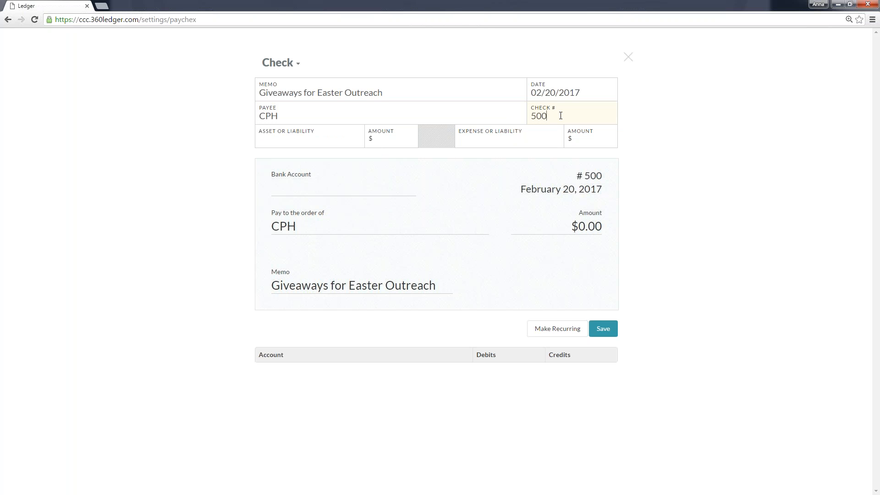
drag(574, 177, 600, 175)
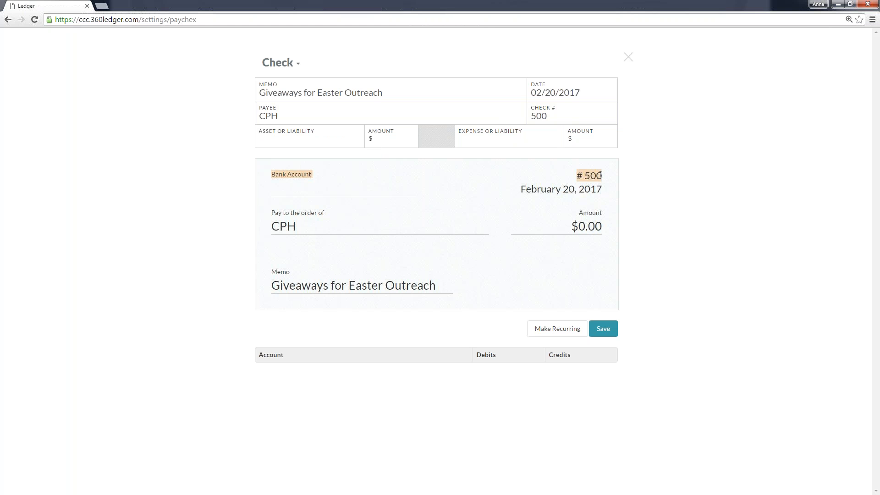
click(569, 123)
key(BackSpace)
key(BackSpace)
key(BackSpace)
text(495)
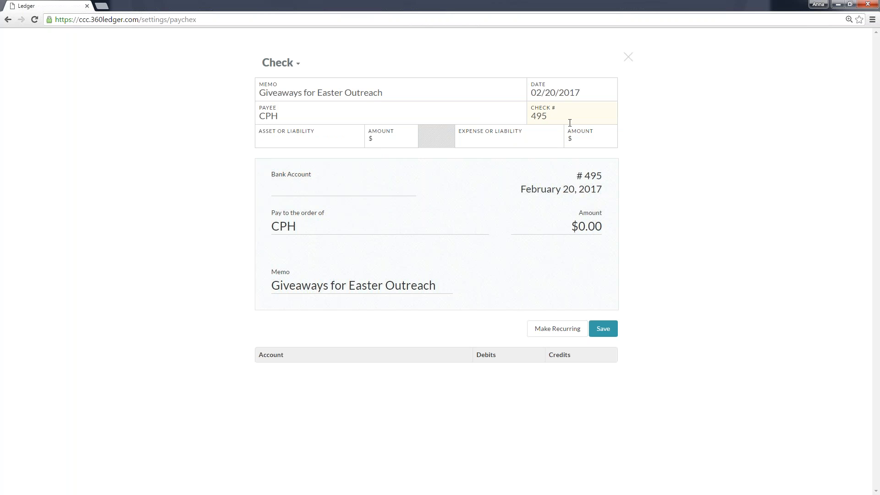
Choose the Outreach Fund under First Checking Account as the check's asset account.
click(328, 145)
scroll(356, 188, down, 3)
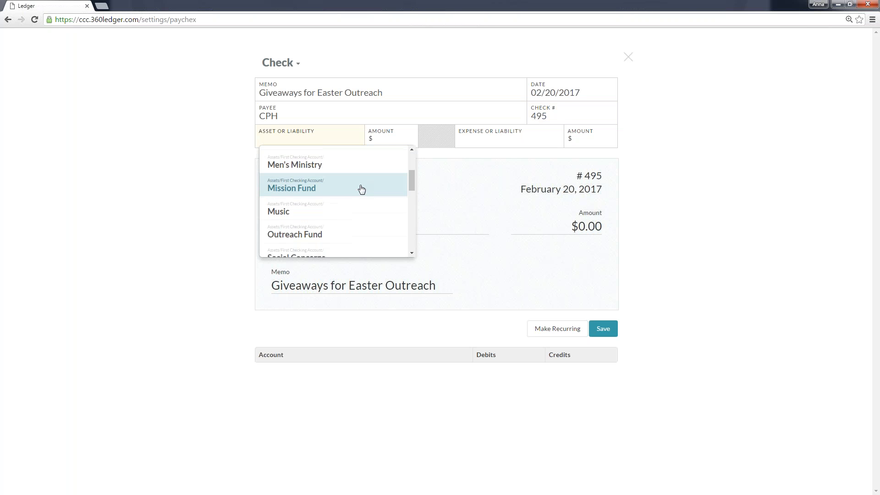
click(348, 236)
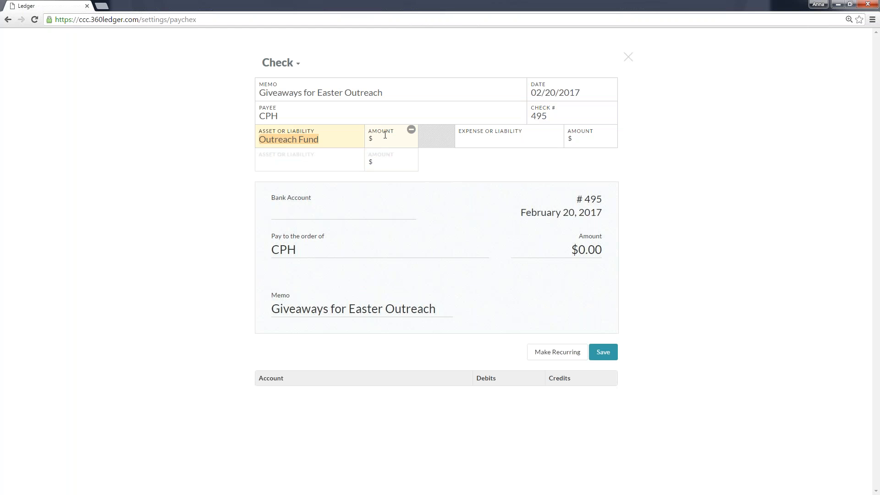
Set the check's amount to $75, assign it to the Giveaways expense under Easter Outreach, and save the check.
click(385, 135)
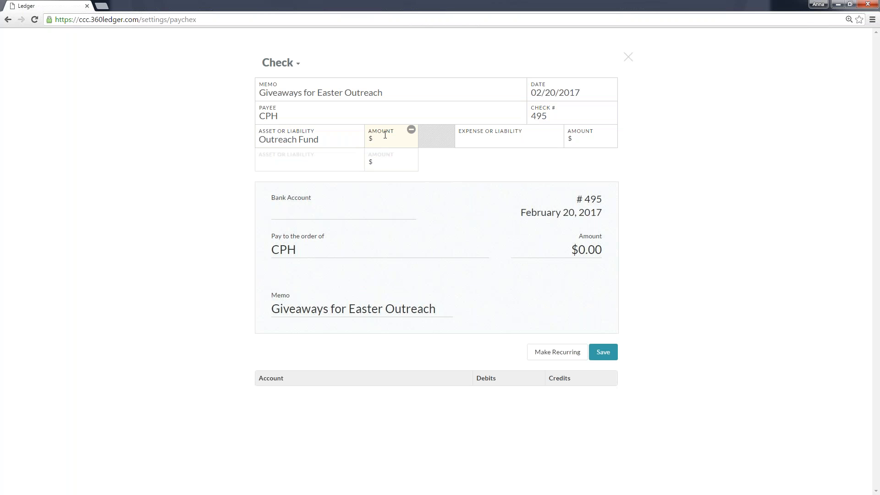
text(75)
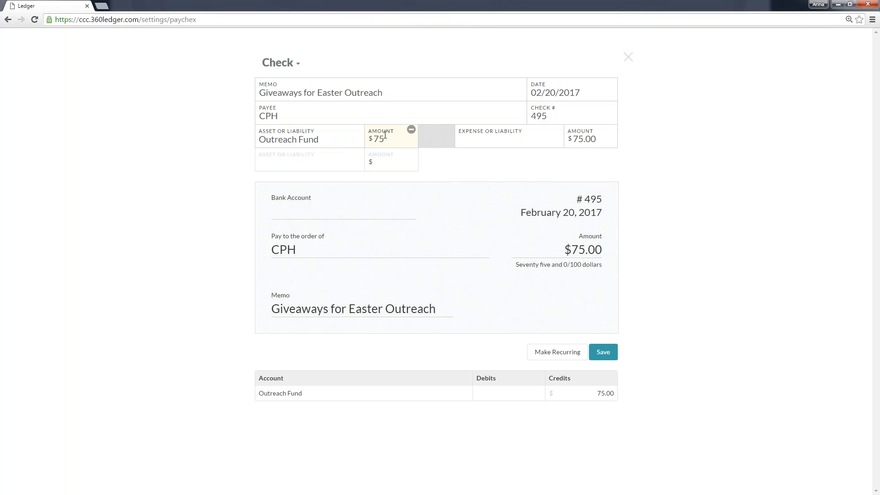
click(534, 143)
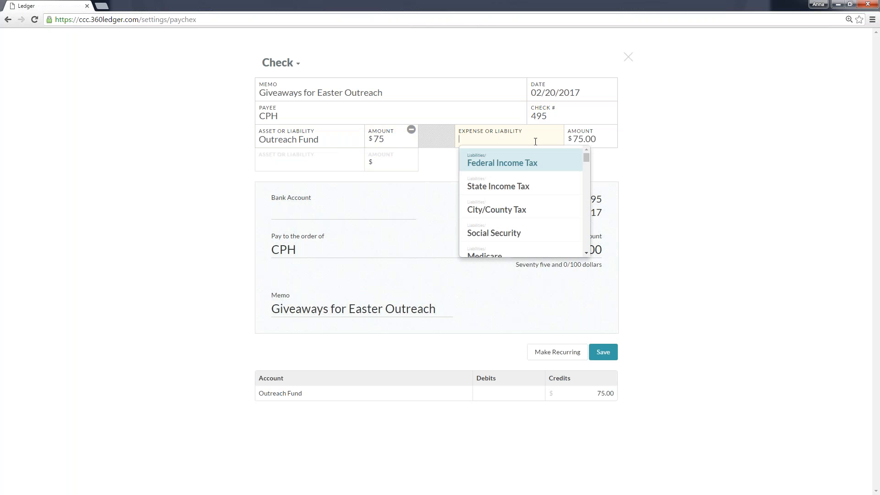
scroll(547, 193, down, 2)
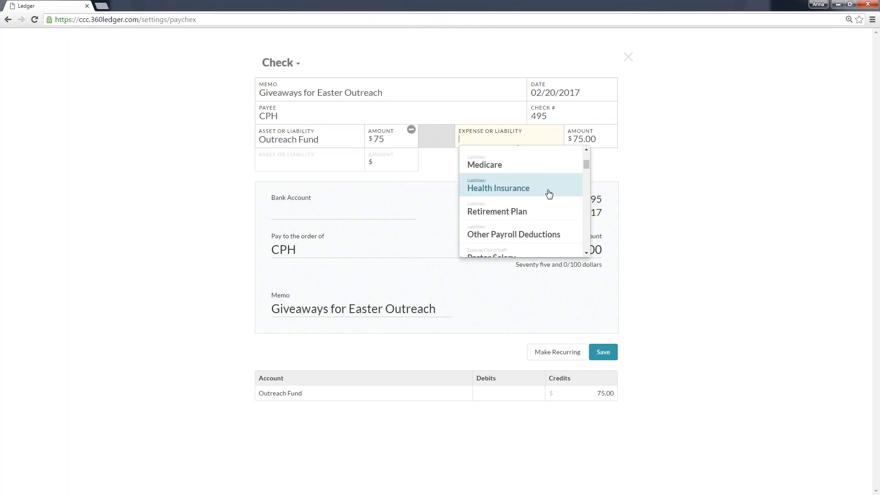
text(give)
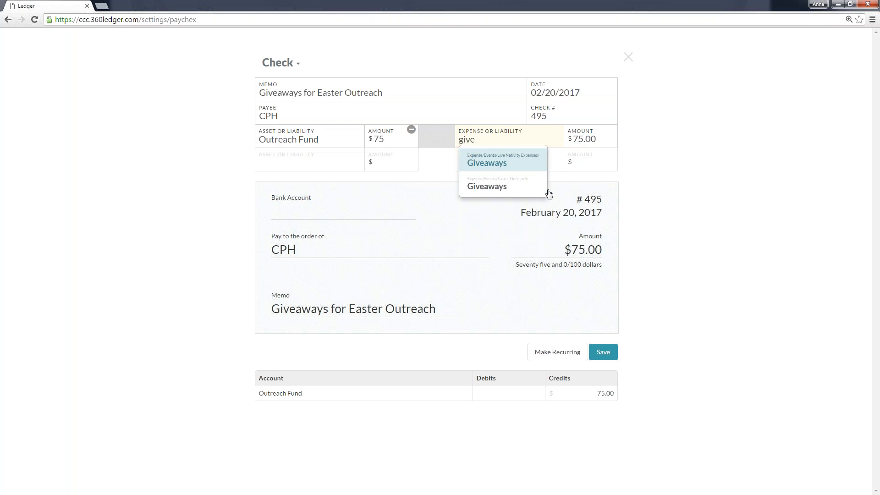
click(543, 187)
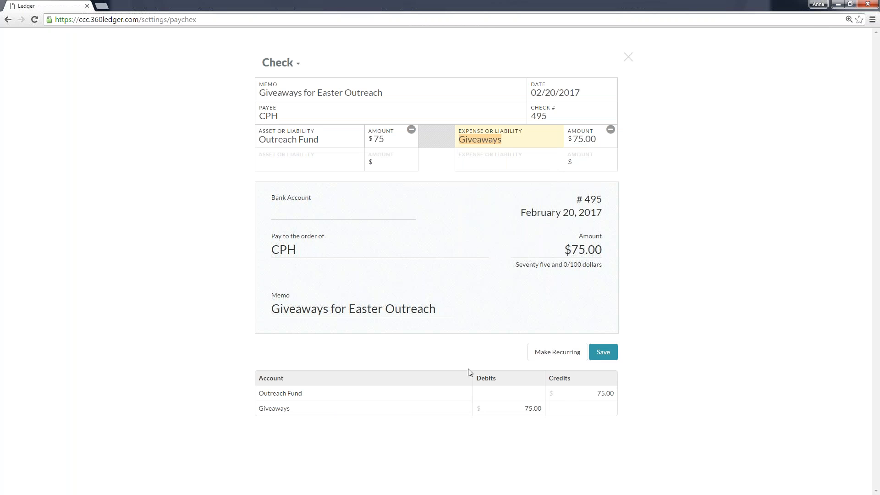
click(605, 355)
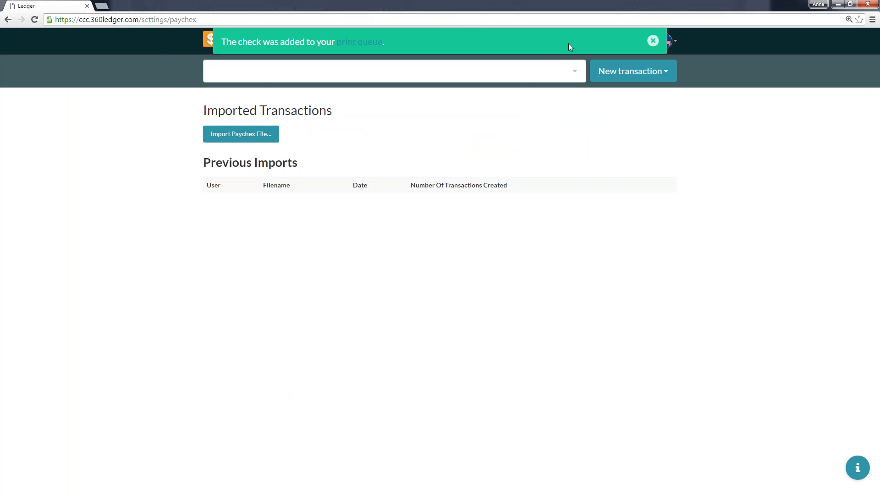
click(653, 41)
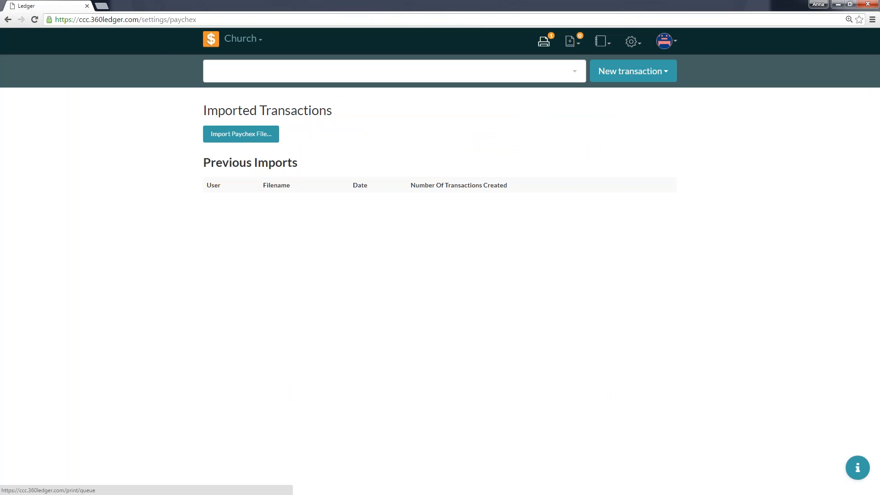
Mark check #495 as printed in the print queue and confirm its removal.
click(544, 41)
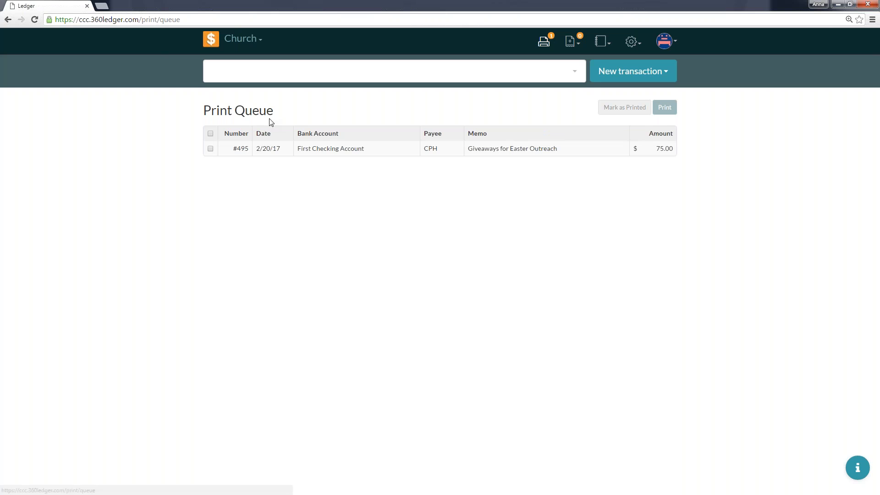
click(210, 134)
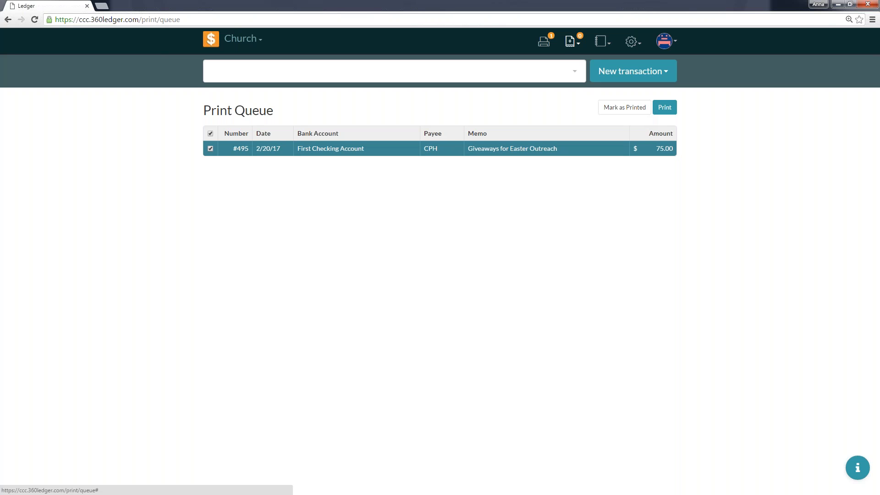
click(649, 107)
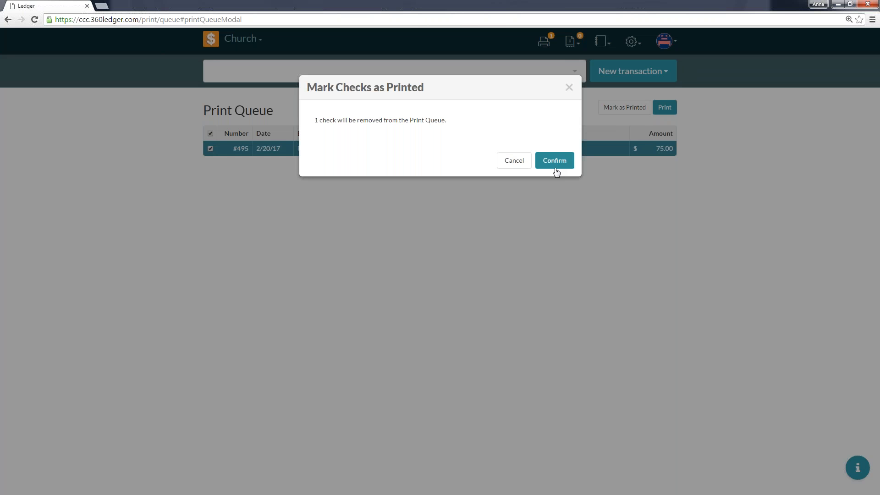
click(554, 161)
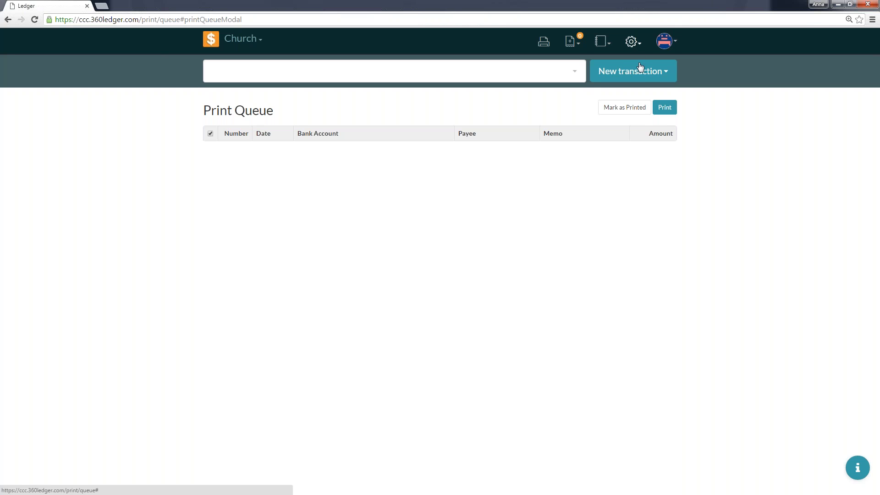
Start a new payment transaction with the memo "Arch Books for Easter Outreach", keeping its date.
click(643, 79)
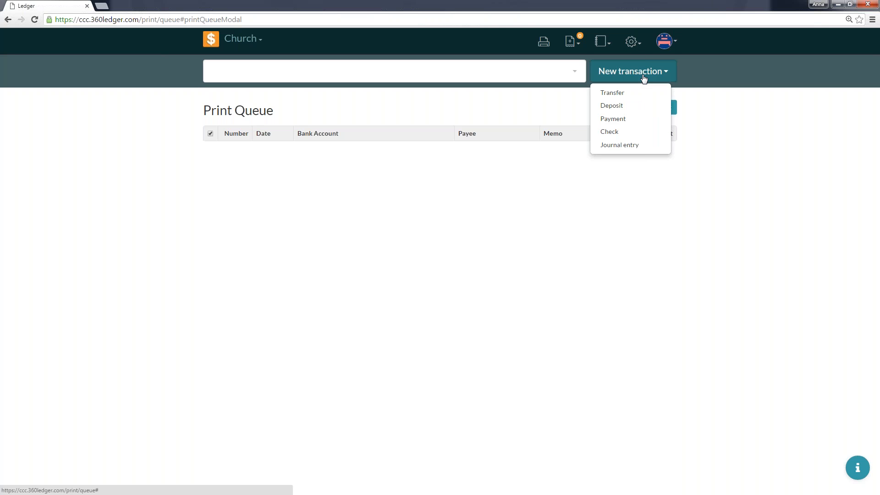
click(634, 124)
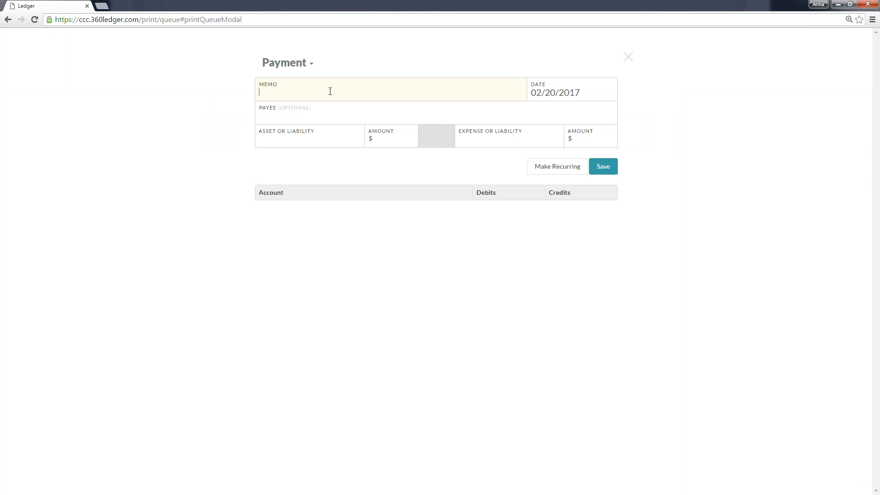
text(M)
key(BackSpace)
text(ABC)
key(BackSpace)
key(BackSpace)
text(rch Books for Easter Outreach)
key(Tab)
key(Tab)
key(Tab)
key(Tab)
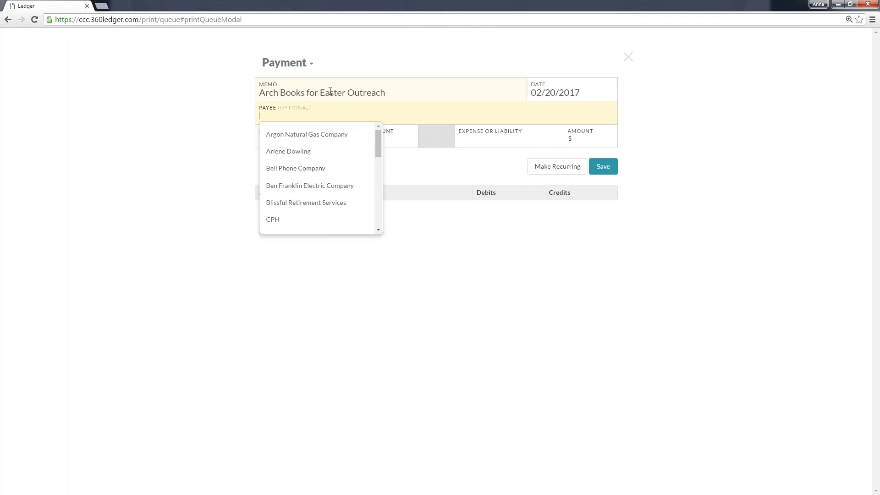
Set the payment's payee to CPH and its asset account to the Outreach Fund.
text(cph)
key(Return)
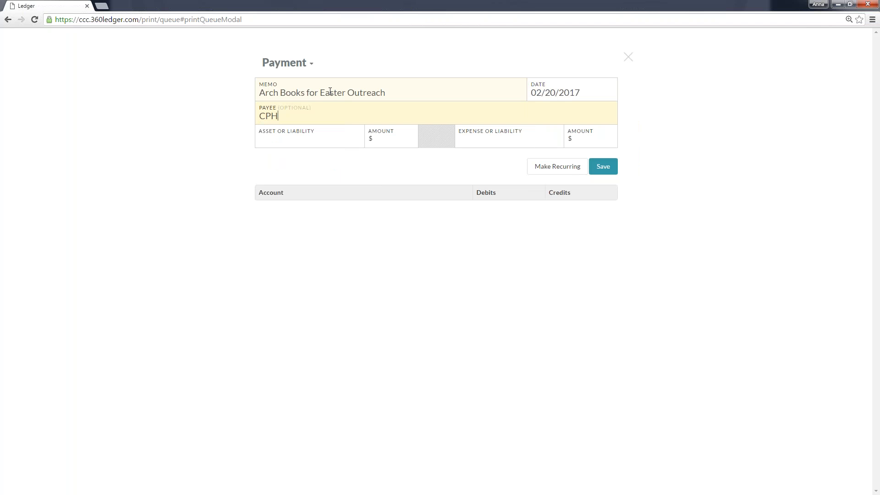
key(Tab)
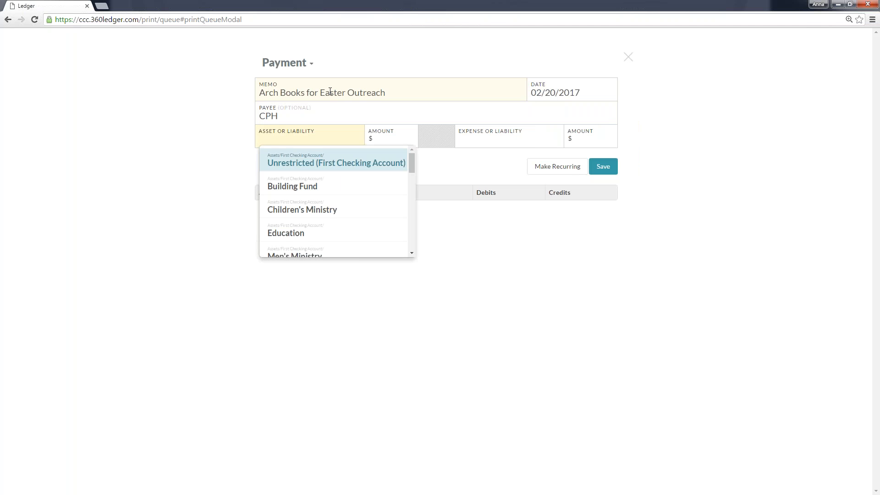
text(out)
key(Return)
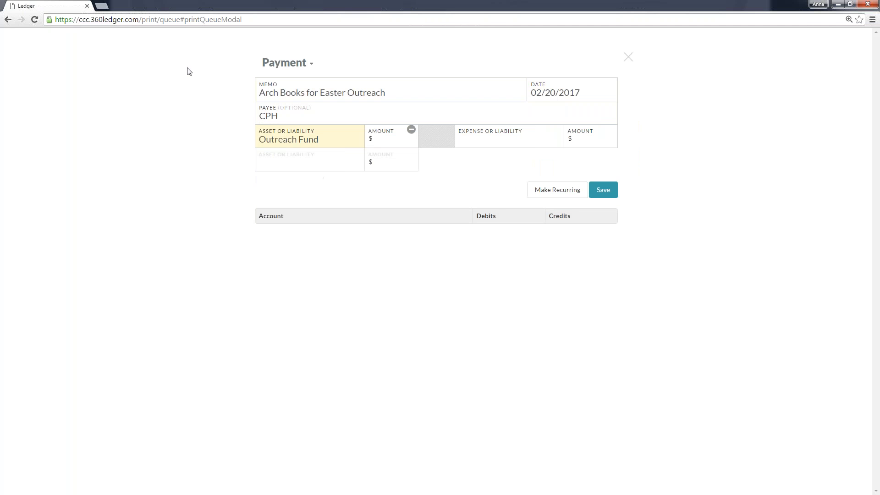
Set the payment's amount to $25, assign it to the Giveaways expense under Easter Outreach, and save the payment.
click(411, 142)
text(25)
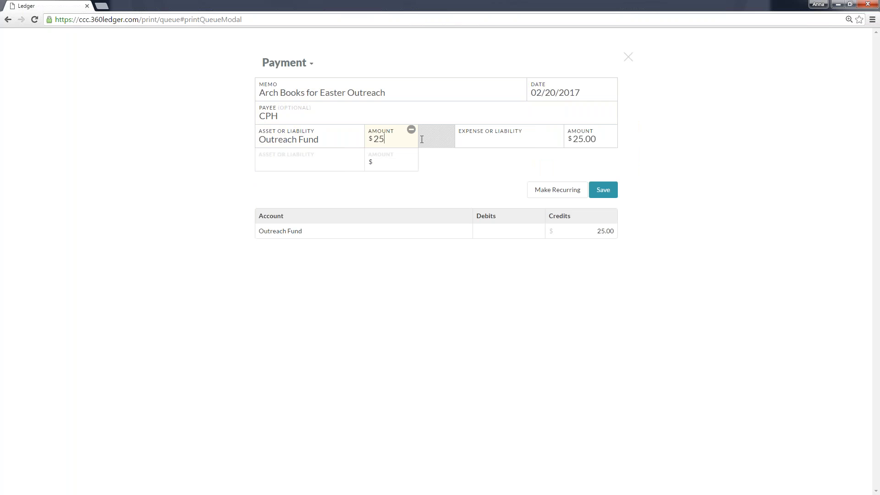
click(494, 136)
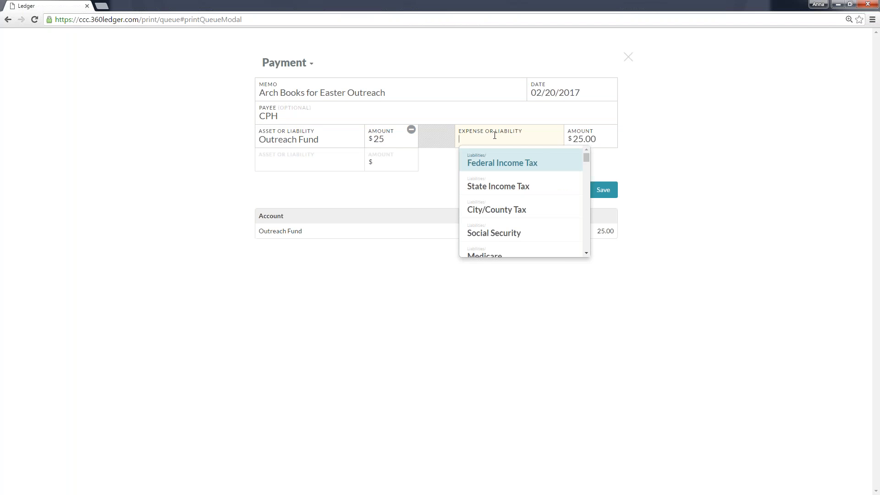
text(give)
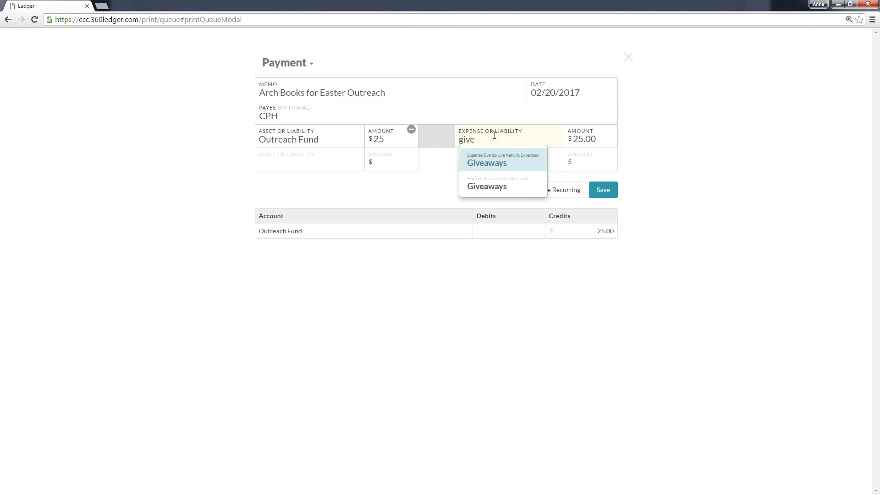
key(Down)
key(Return)
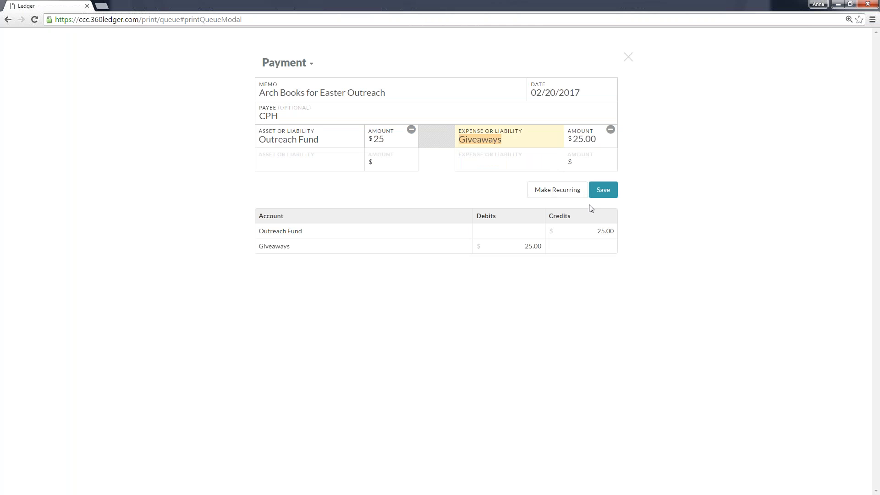
click(603, 192)
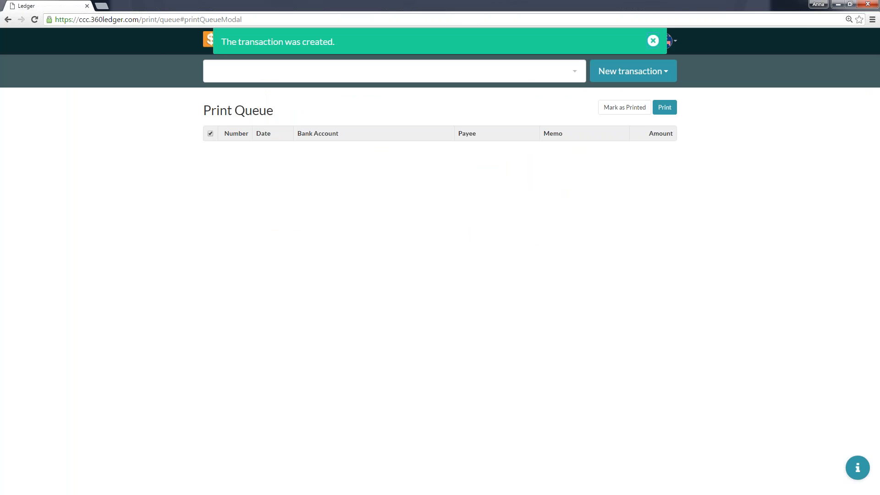
click(653, 41)
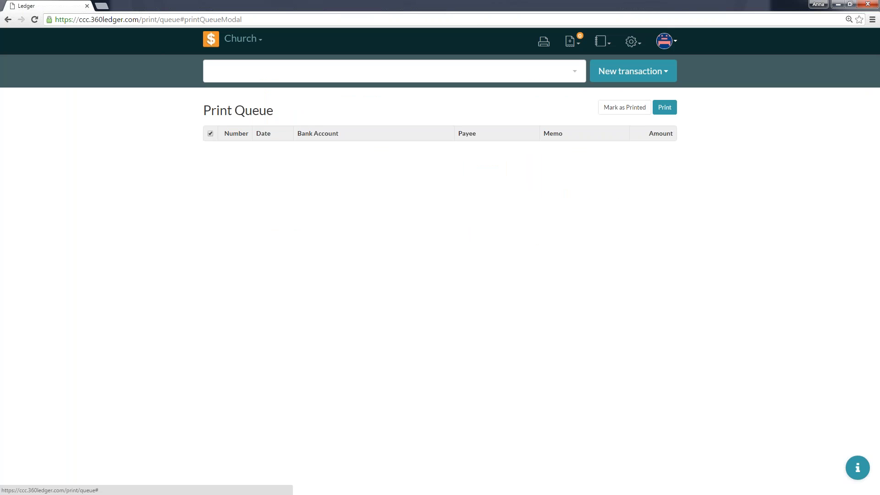
Start a new entry in the payees settings and name it First Sign Company.
click(631, 44)
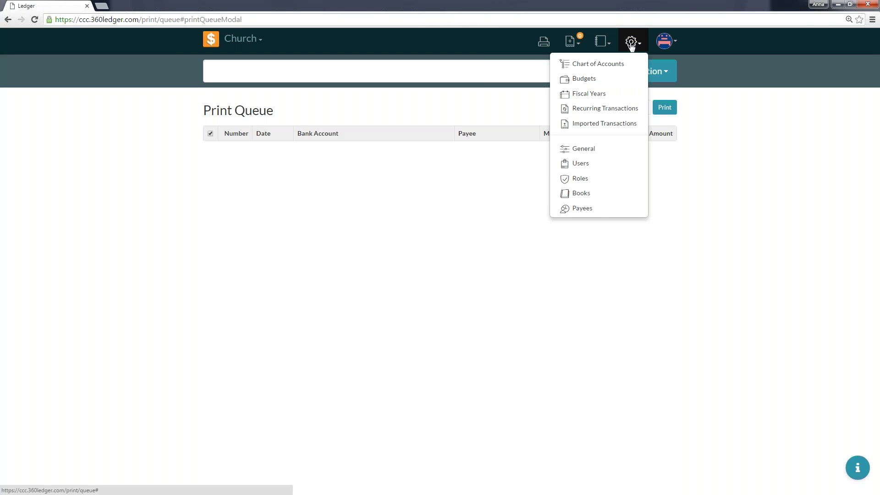
click(599, 216)
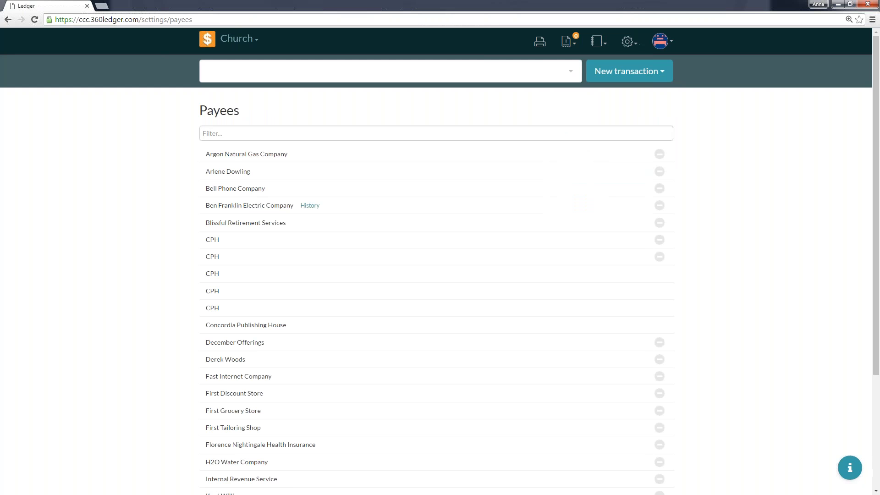
scroll(505, 401, down, 3)
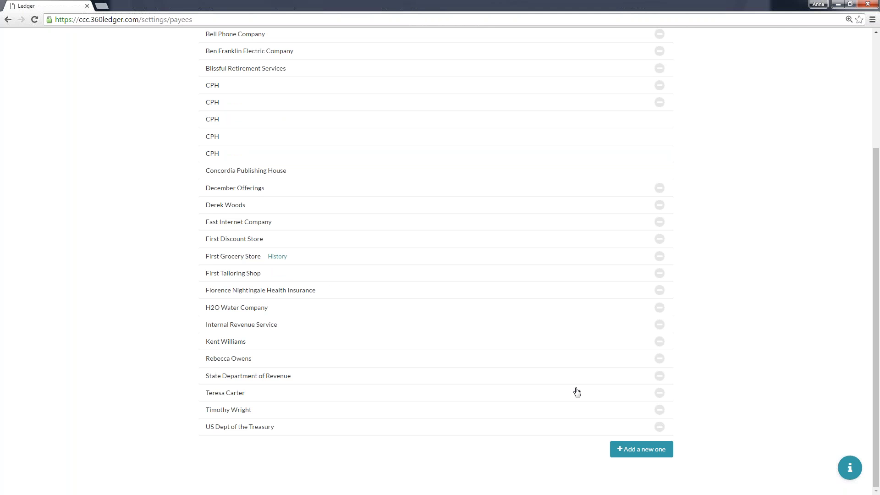
click(647, 449)
scroll(648, 420, down, 2)
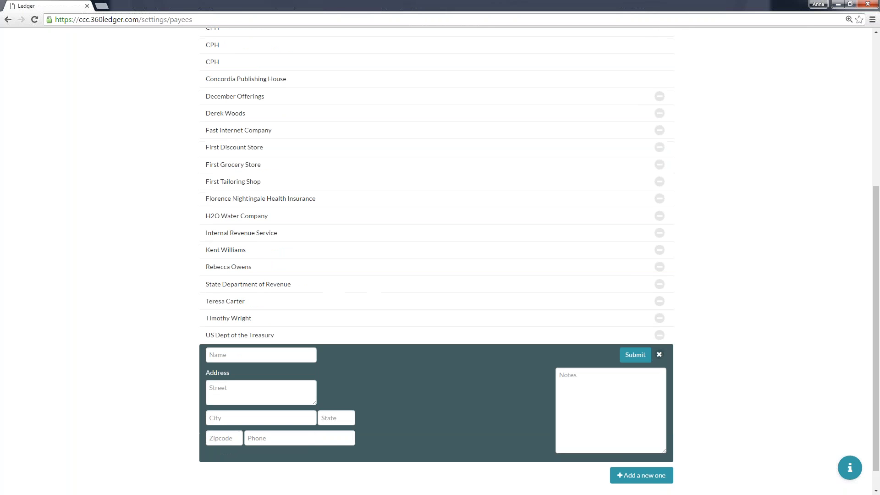
click(659, 354)
click(644, 452)
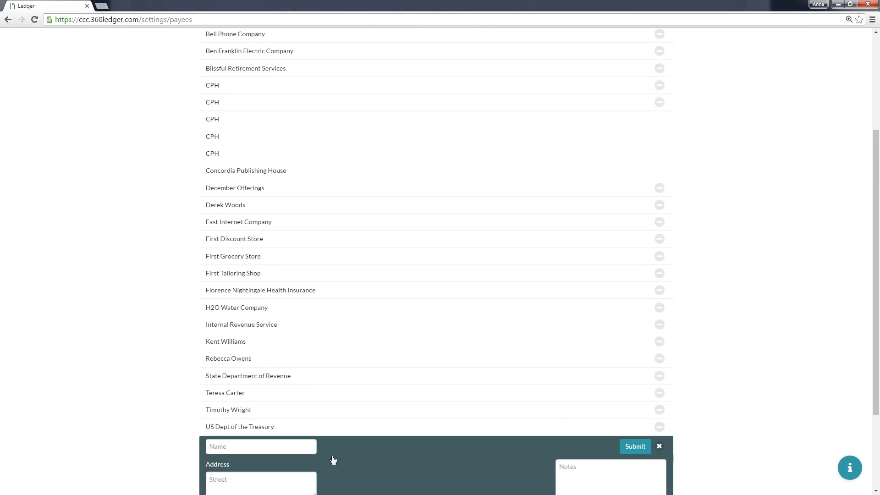
scroll(334, 459, down, 2)
scroll(330, 459, down, 2)
click(238, 329)
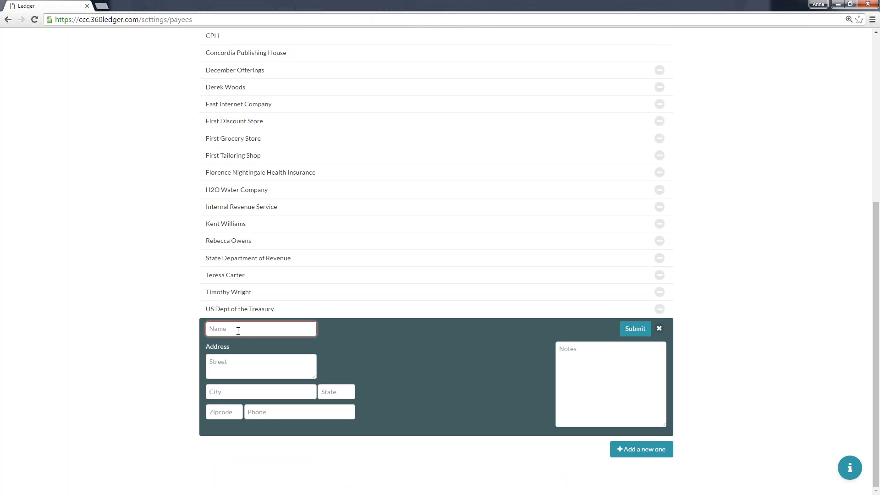
text(First Sign Company)
Fill in the new payee's street, city, state, zip code and phone number, using the autofill suggestion for the state.
key(Tab)
text(1234)
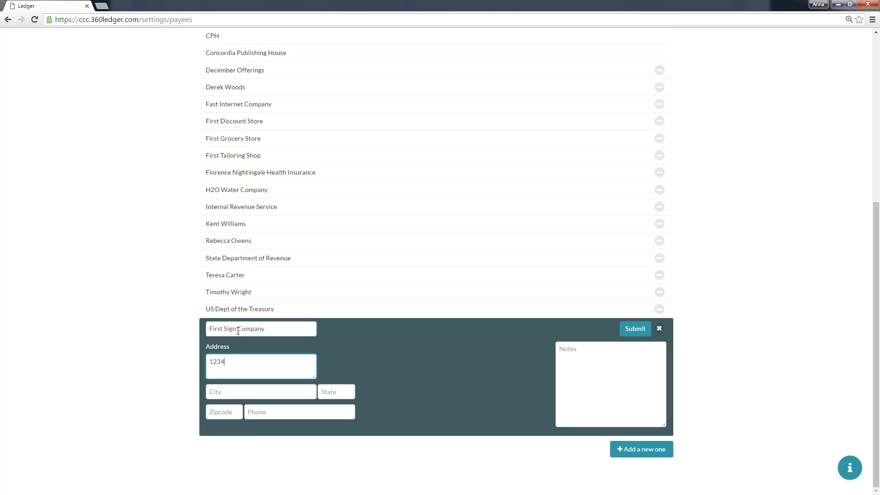
text( Clarity St)
key(Tab)
text(ST Louis)
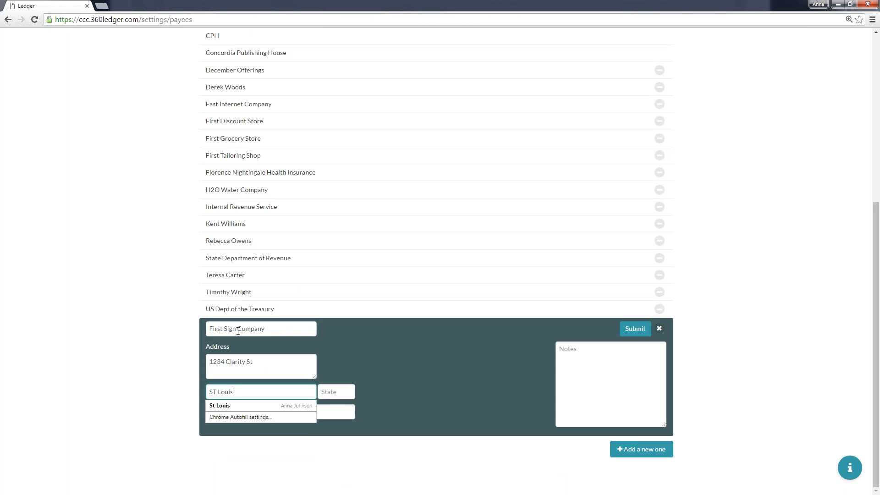
key(Tab)
text(m)
key(Down)
key(Return)
key(Tab)
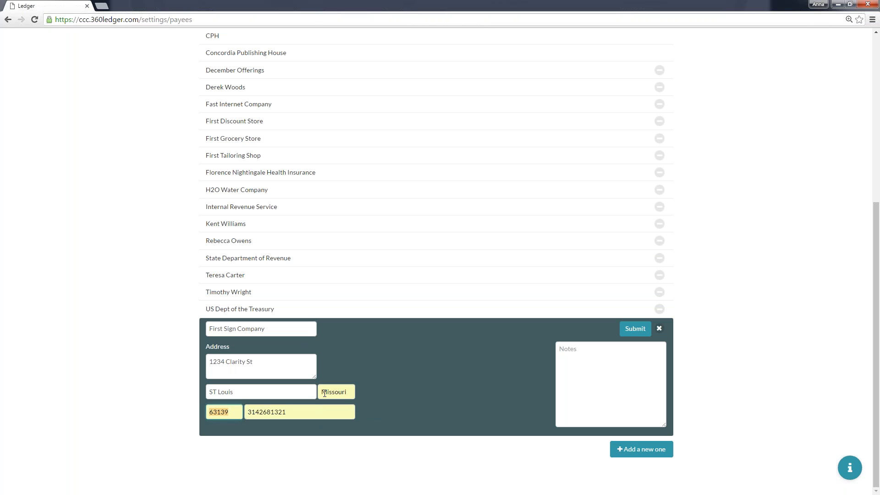
Add the note "This is the company we use to help us print signs." to the First Sign Company payee.
click(600, 364)
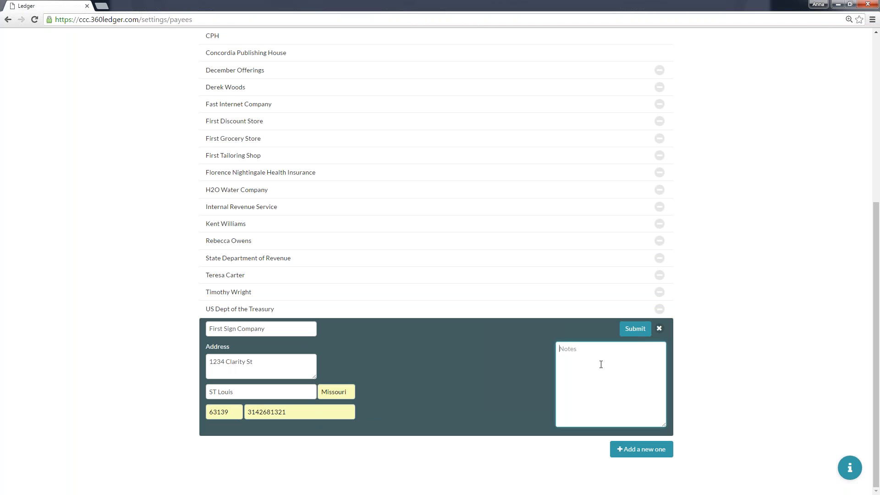
text(This is the compnay)
key(BackSpace)
key(BackSpace)
key(BackSpace)
key(BackSpace)
text(pany we j)
text(se to help us pr)
text(int)
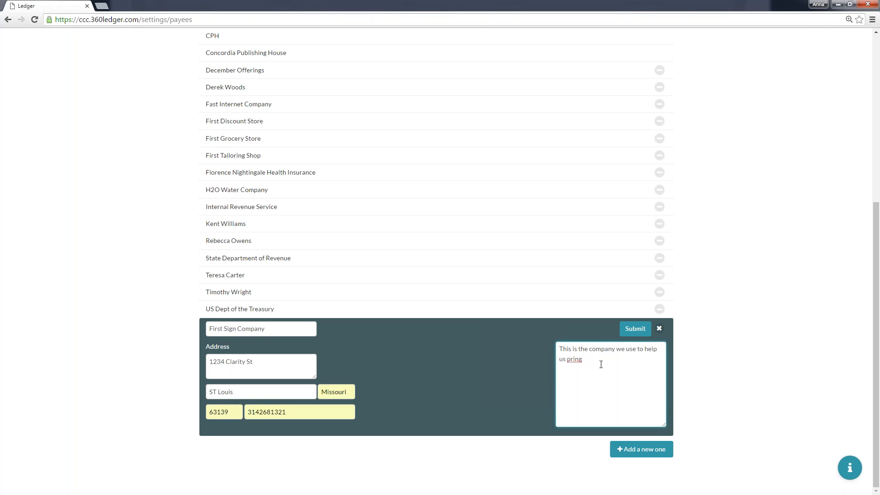
text( signt)
key(BackSpace)
text(s.)
Submit the First Sign Company payee and close the blank entry form that follows it.
click(637, 338)
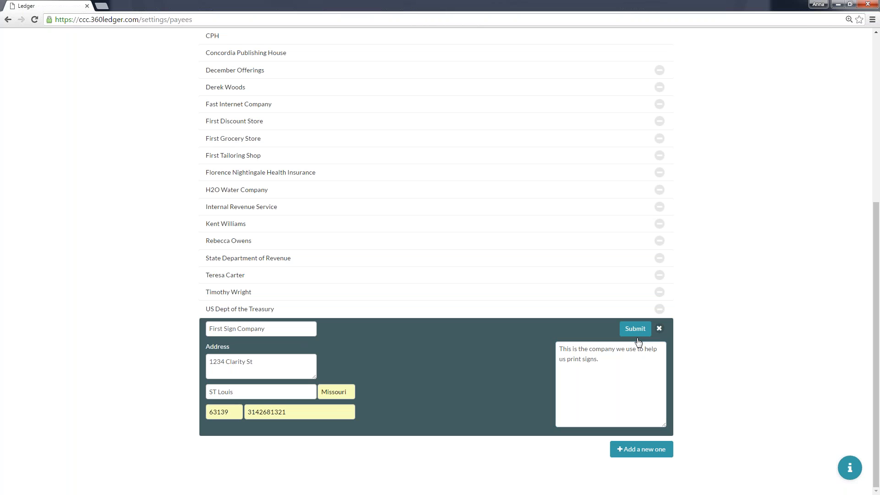
click(637, 331)
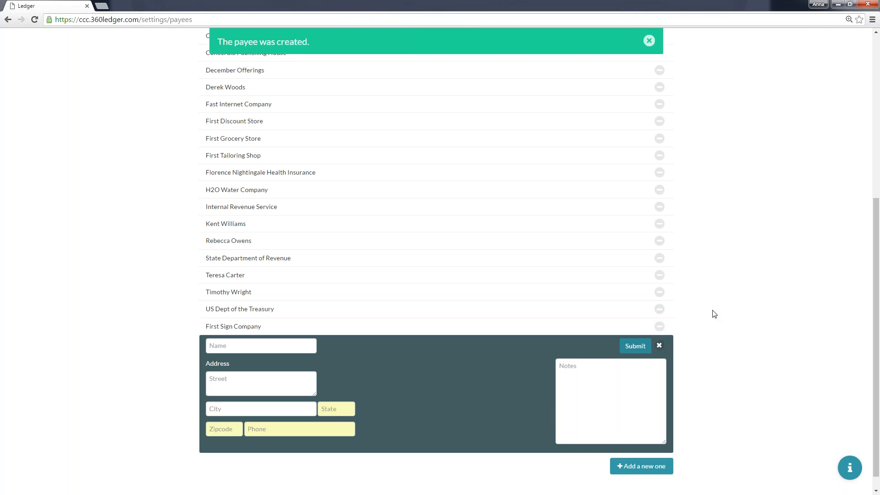
click(659, 345)
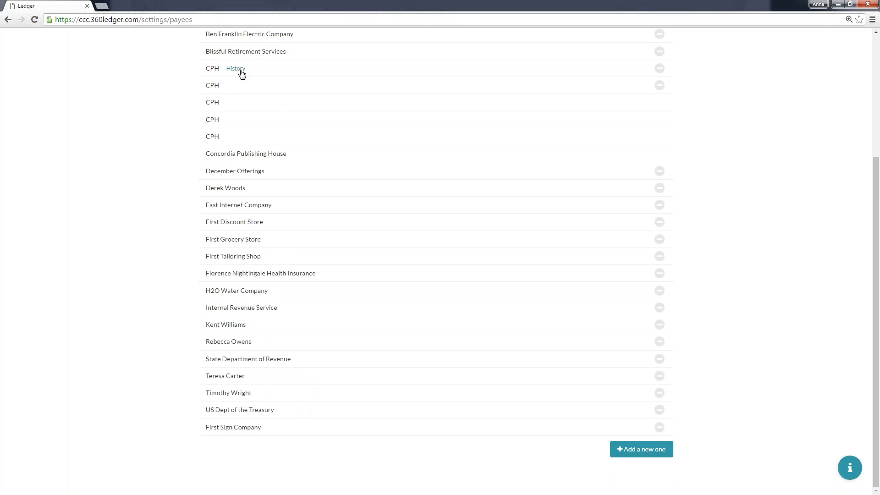
View a CPH payee's history, return to the payees list, and deactivate the third CPH entry.
click(240, 70)
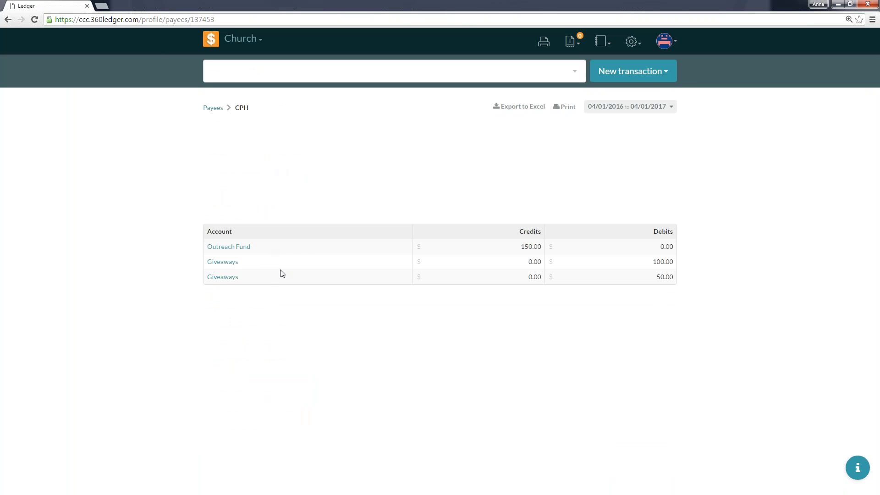
click(9, 21)
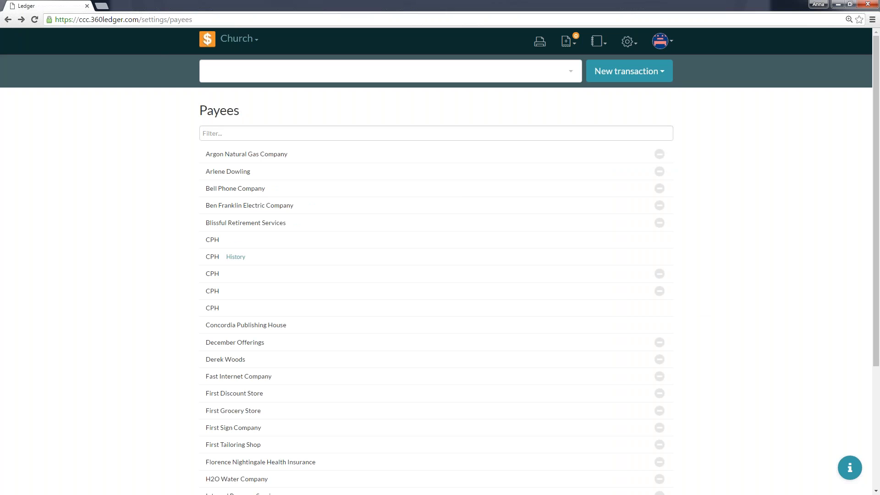
click(663, 277)
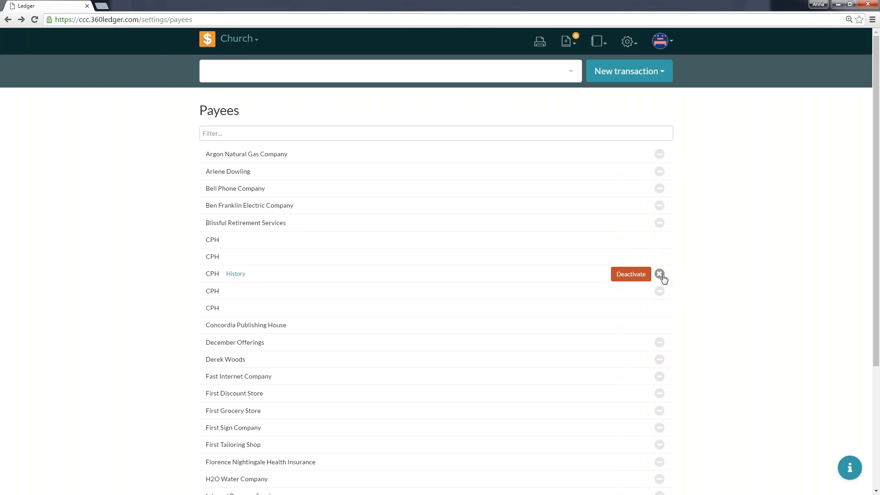
click(633, 280)
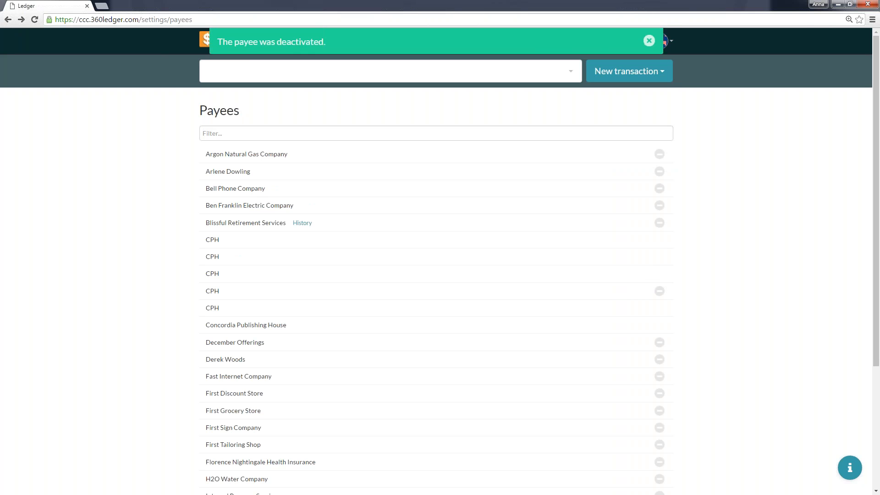
click(649, 41)
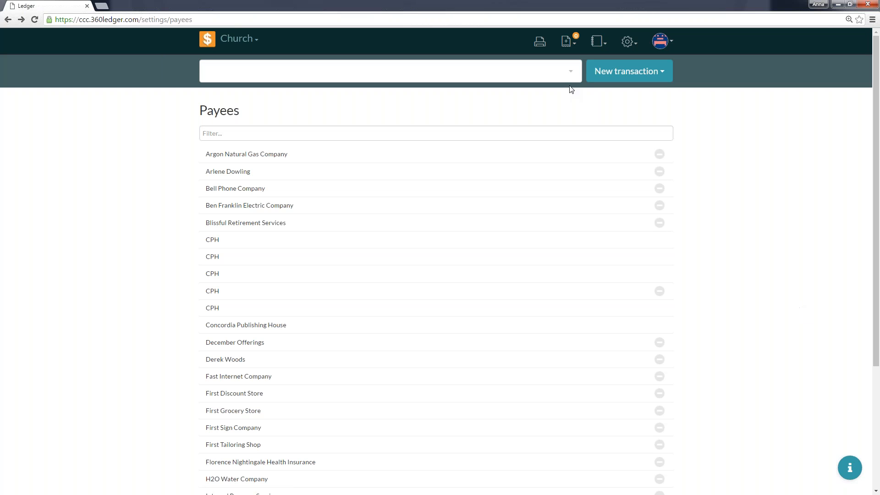
Start a new deposit transaction and enter the memo "Donation for Outreach Event - EA".
mouse_move(407, 311)
click(631, 77)
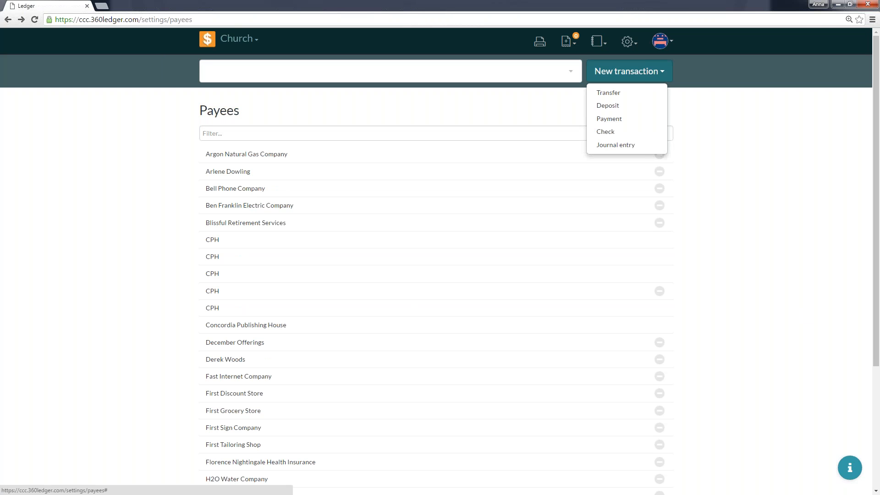
click(627, 108)
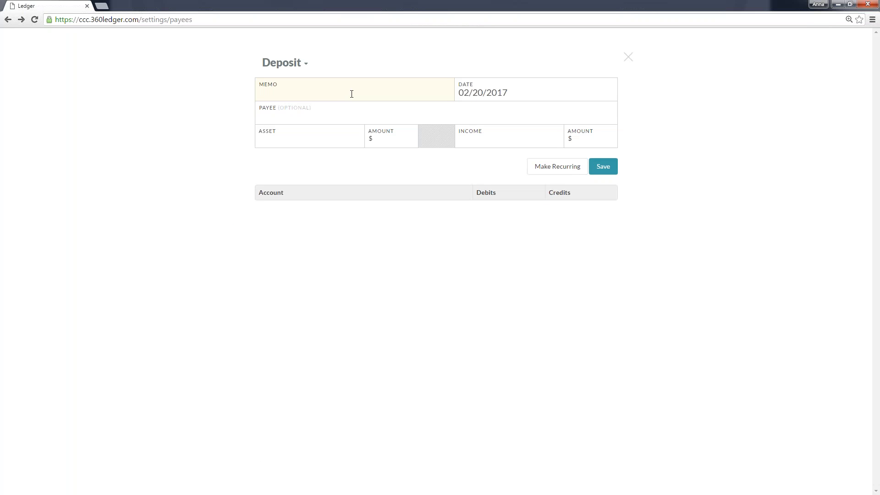
text(Food)
key(ctrl+a)
text(Donation for Outreach EVent)
key(BackSpace)
key(BackSpace)
key(BackSpace)
key(BackSpace)
key(BackSpace)
text(vent - EA)
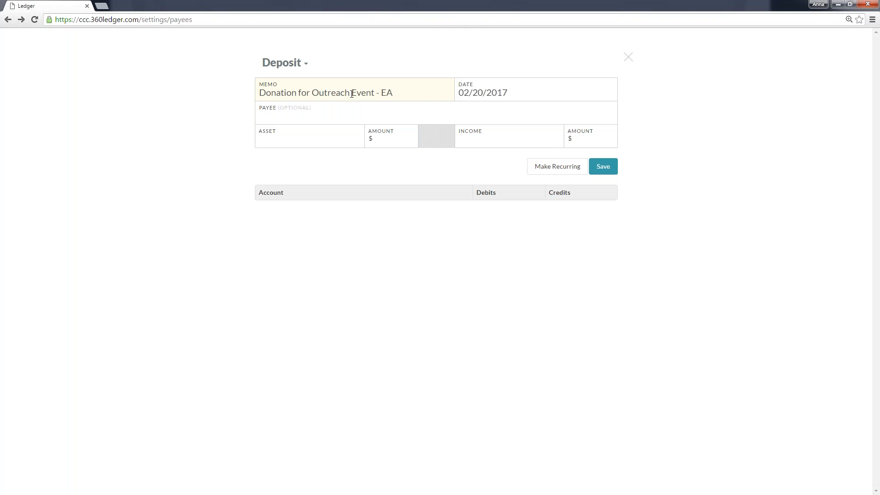
Change the deposit's memo to "Outreach Event - Easter".
double_click(391, 93)
key(BackSpace)
key(ctrl+Right)
key(ctrl+shift+Left)
key(ctrl+shift+Left)
key(BackSpace)
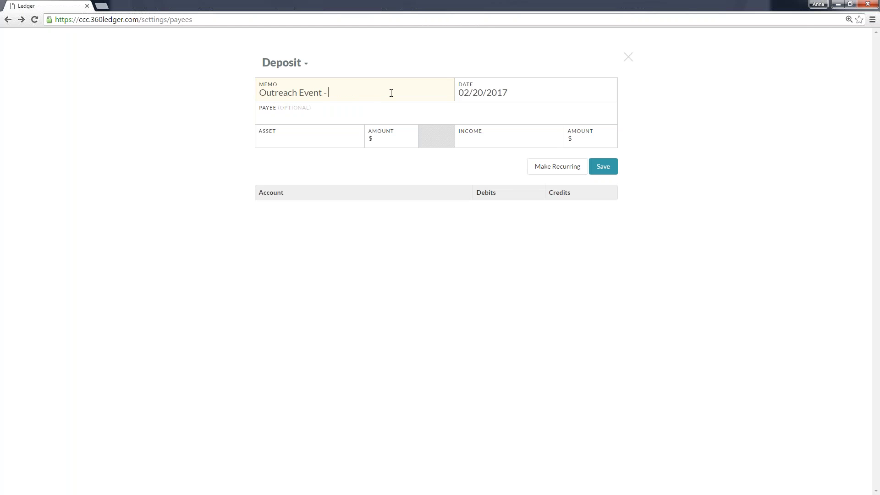
text(Easter)
Set the deposit's date to 02/16/2017 and leave the optional payee blank.
click(492, 93)
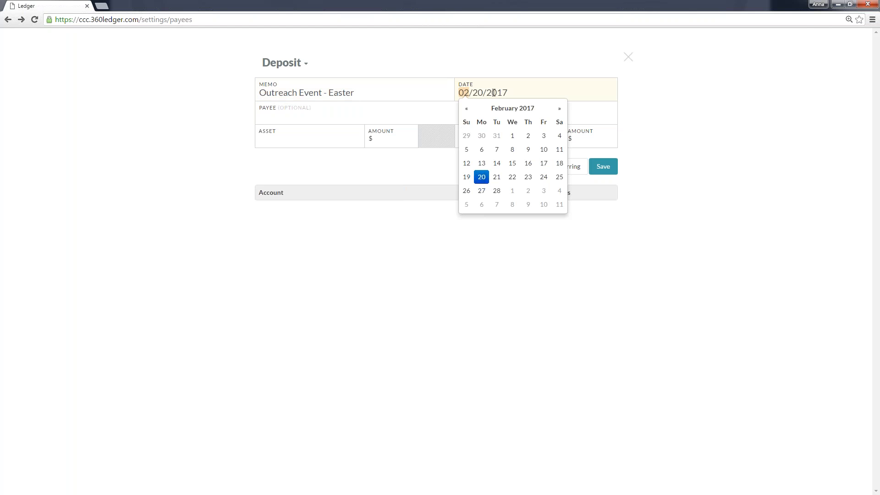
click(527, 165)
click(294, 114)
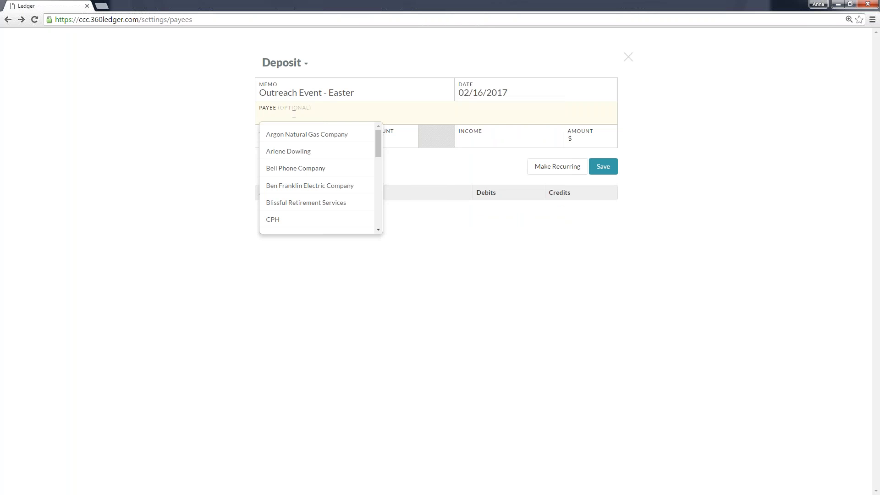
click(243, 120)
Assign the deposit to the Outreach Fund asset account with an amount of $100.
click(272, 136)
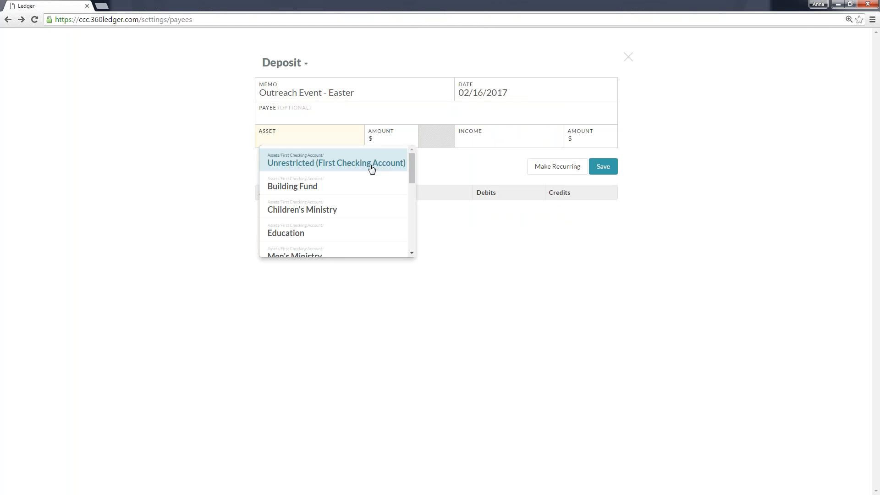
scroll(371, 168, down, 5)
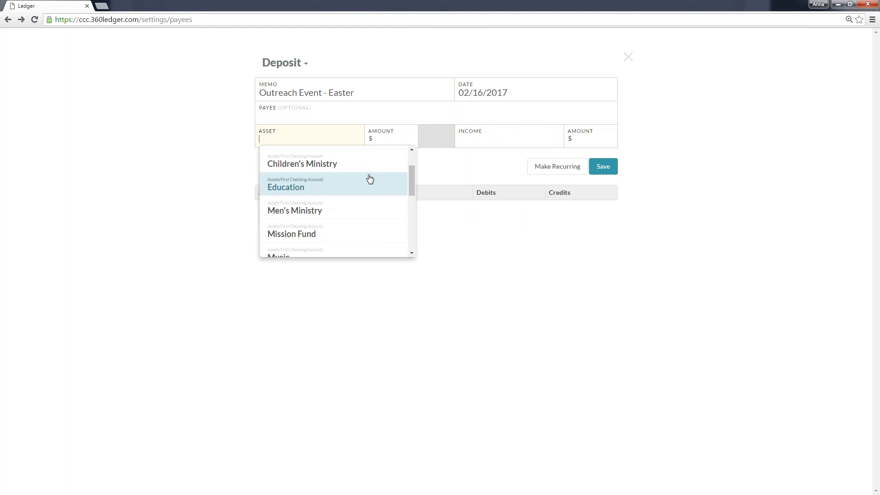
click(348, 188)
click(385, 139)
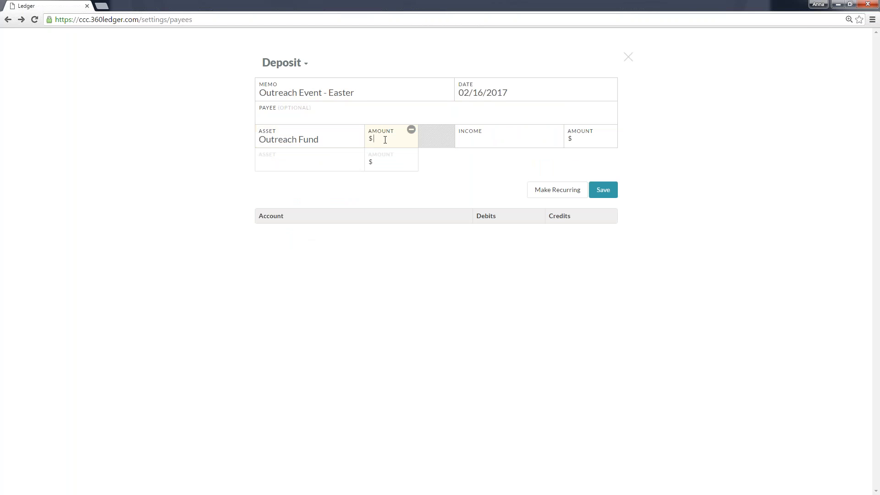
text(100)
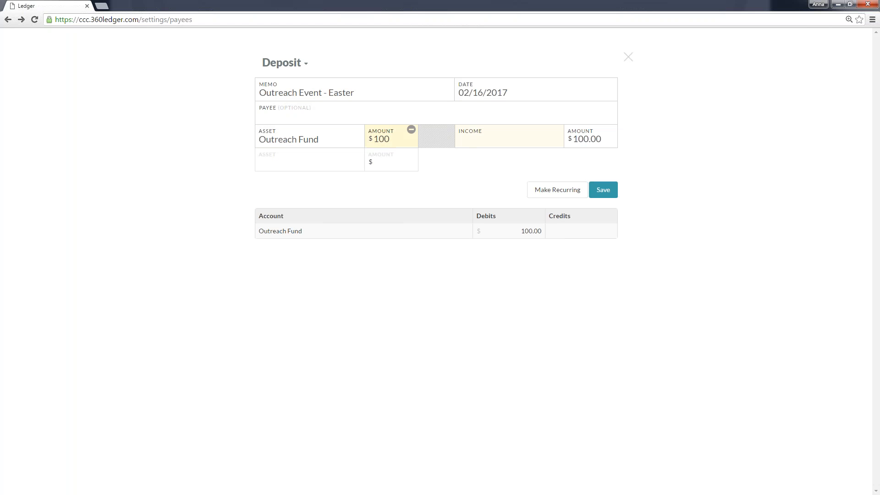
Set the deposit's income account to Communications, save the transaction, and dismiss the notification.
click(471, 139)
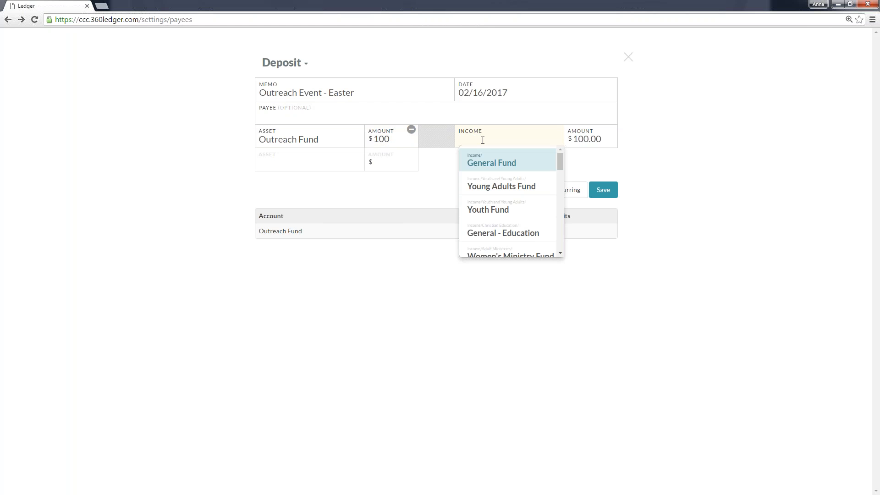
text(ou)
key(BackSpace)
key(BackSpace)
text(d)
key(BackSpace)
text(com)
key(Return)
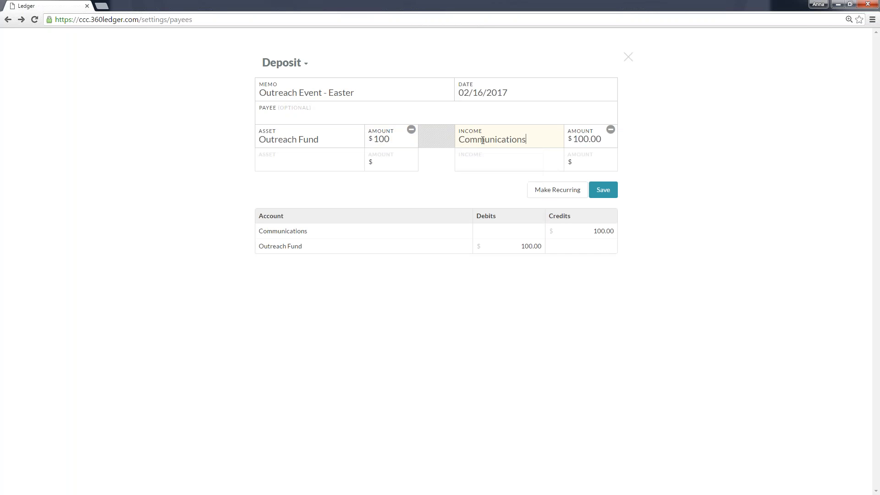
click(610, 195)
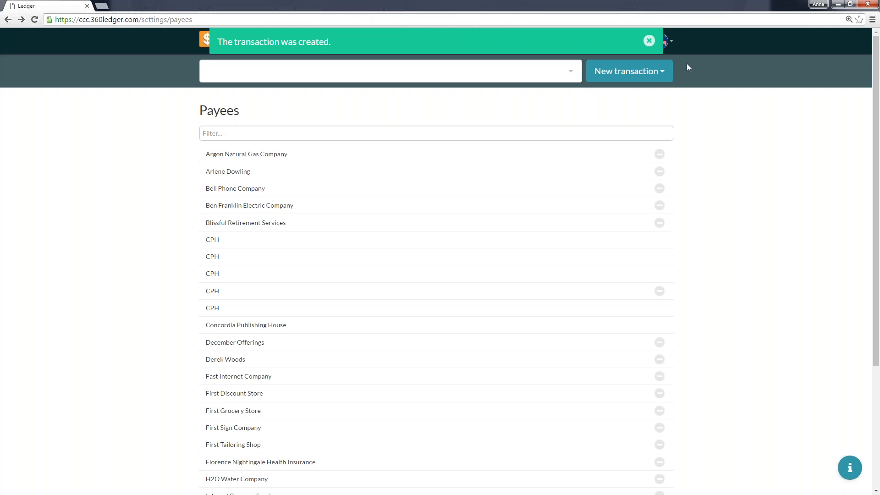
click(649, 41)
Go to the home page and look for the "Outreach Event - Easter" deposit in the transaction list.
click(207, 42)
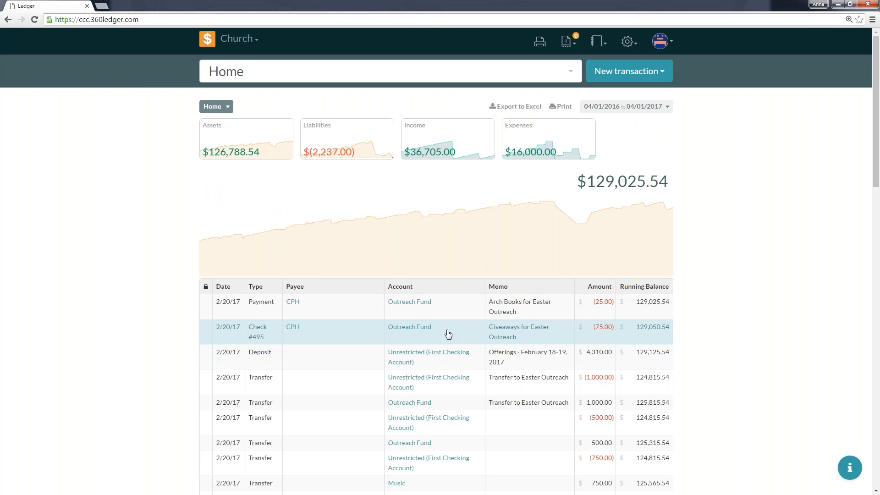
scroll(448, 334, down, 1)
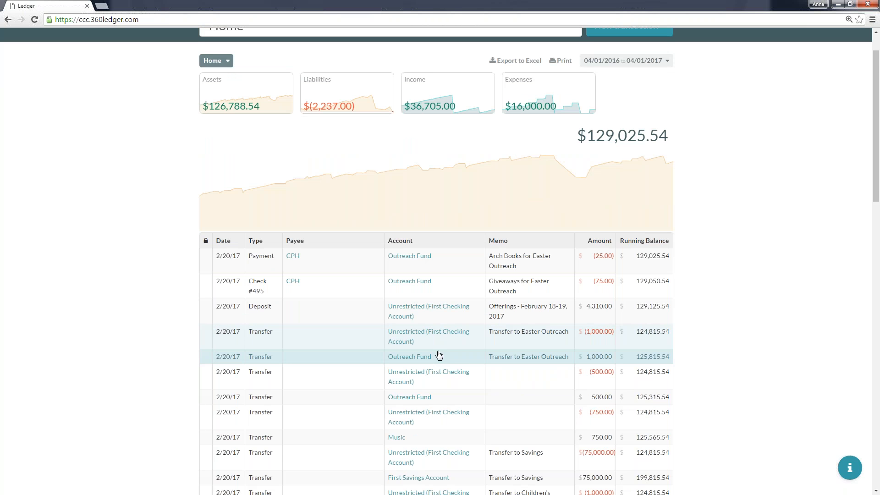
scroll(439, 354, down, 4)
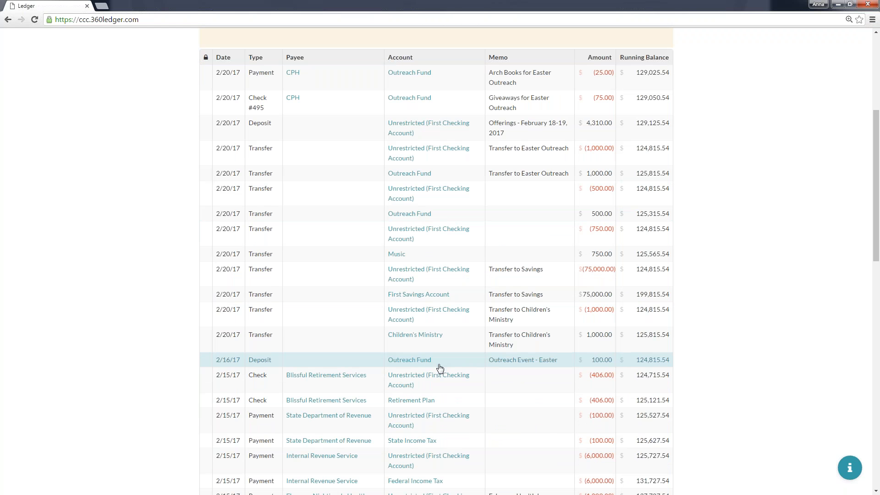
scroll(439, 368, up, 5)
Open a blank journal entry to view its fields, and close it without entering anything.
click(660, 77)
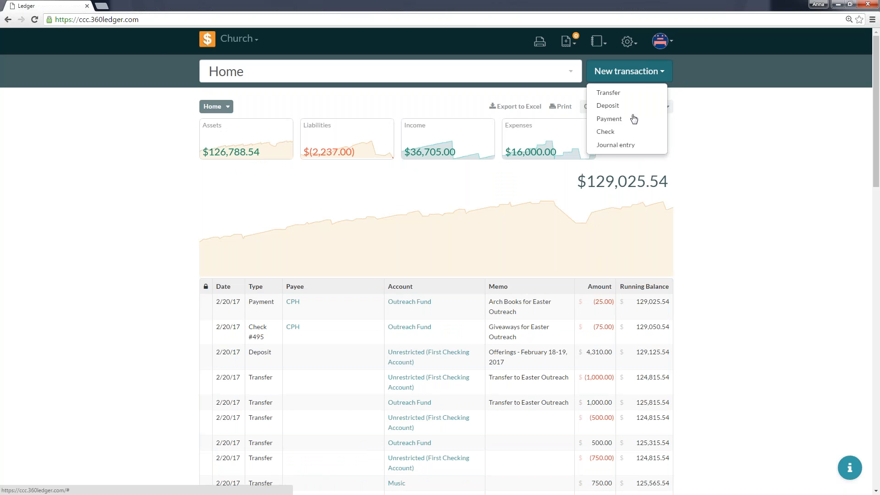
click(615, 145)
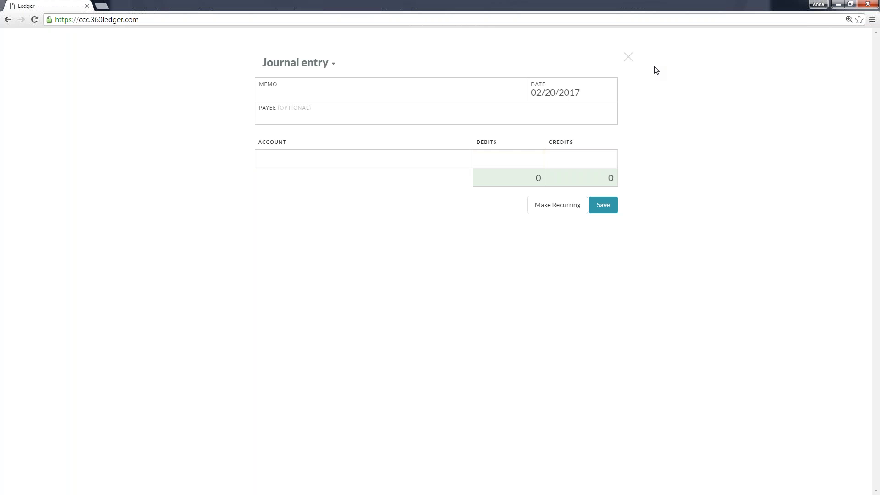
click(628, 57)
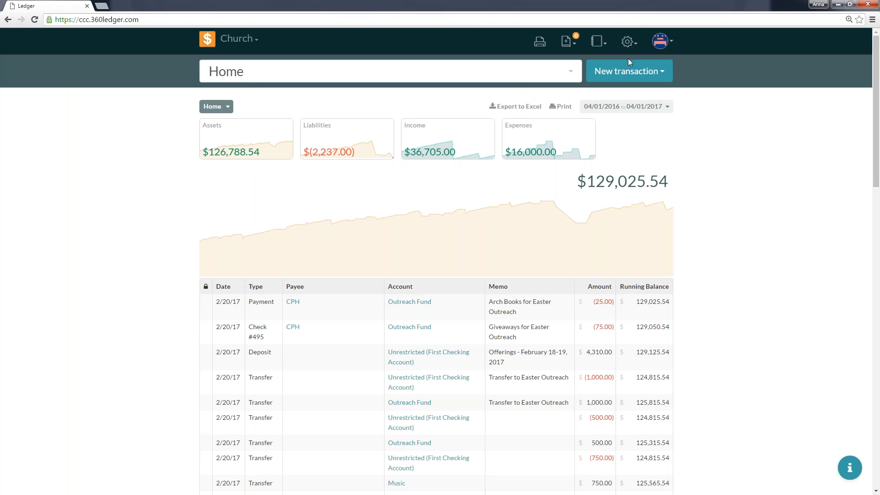
Open the "Arch Books for Easter Outreach" payment to CPH for editing and examine its fields and options.
mouse_move(379, 215)
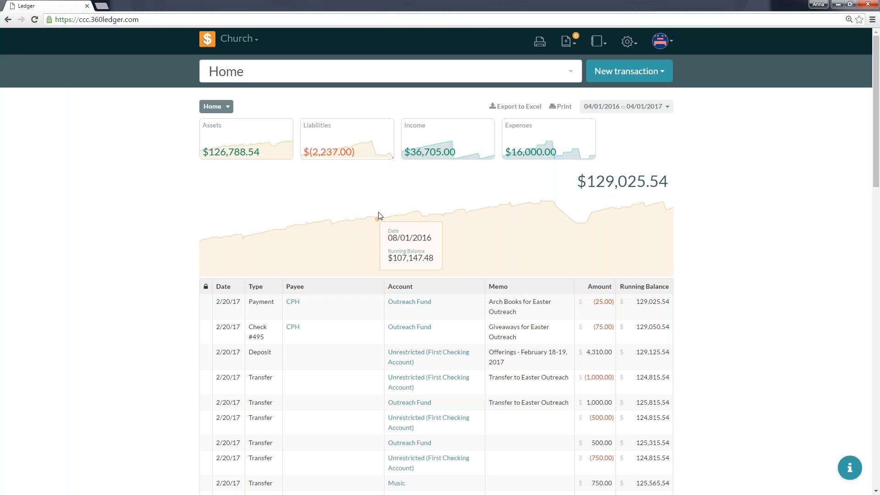
click(340, 311)
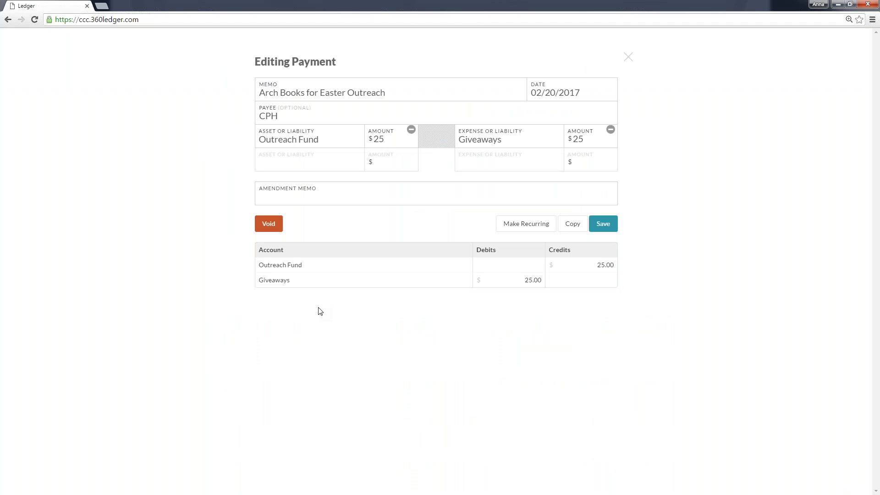
click(388, 136)
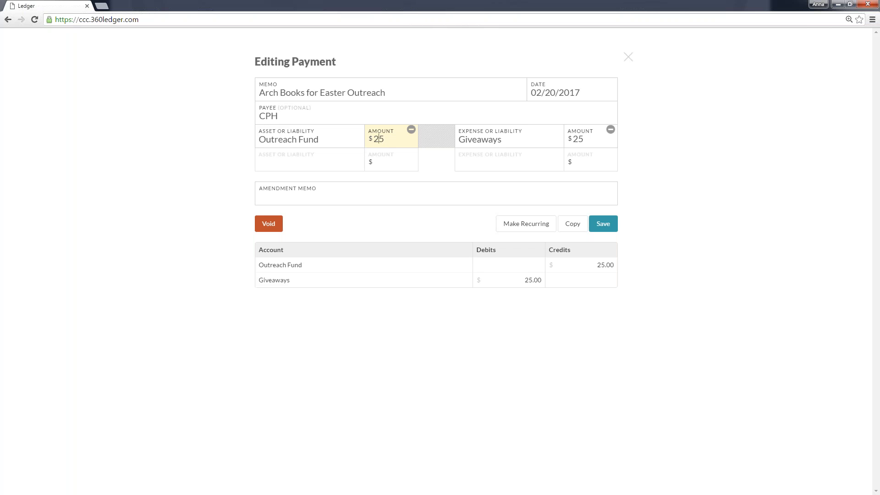
drag(253, 66, 342, 65)
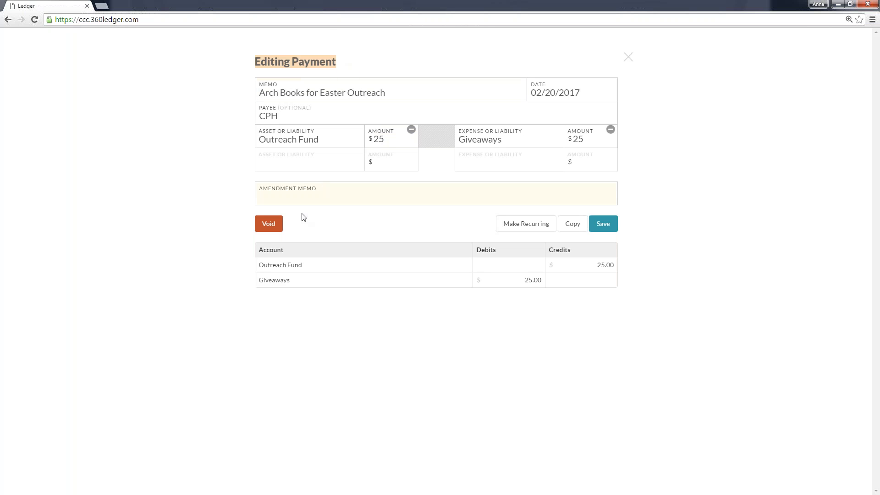
click(276, 227)
Set the payment's Outreach Fund amount to $29.99.
click(380, 137)
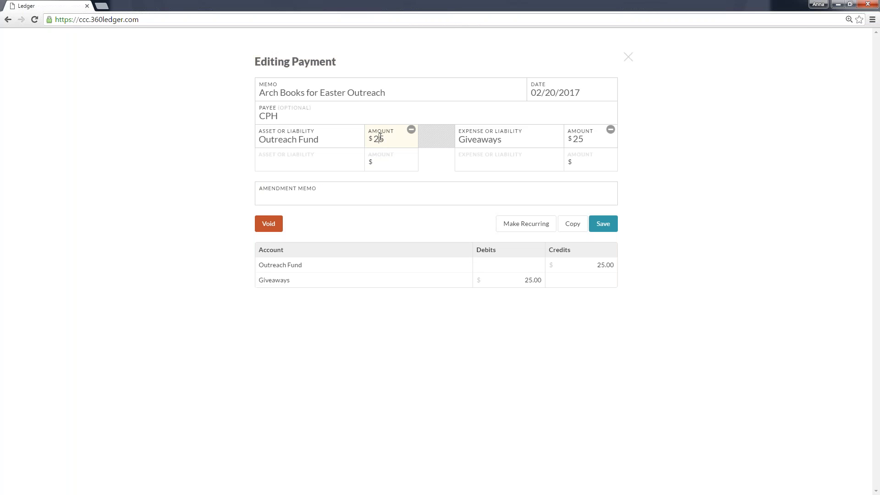
key(Delete)
text(9.99)
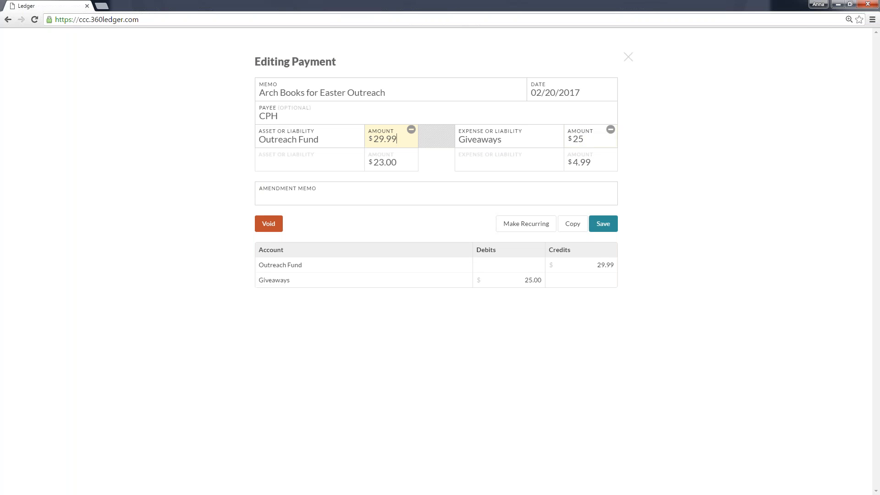
Try to save the edited payment, and set its Giveaways amount to $29.99.
click(603, 223)
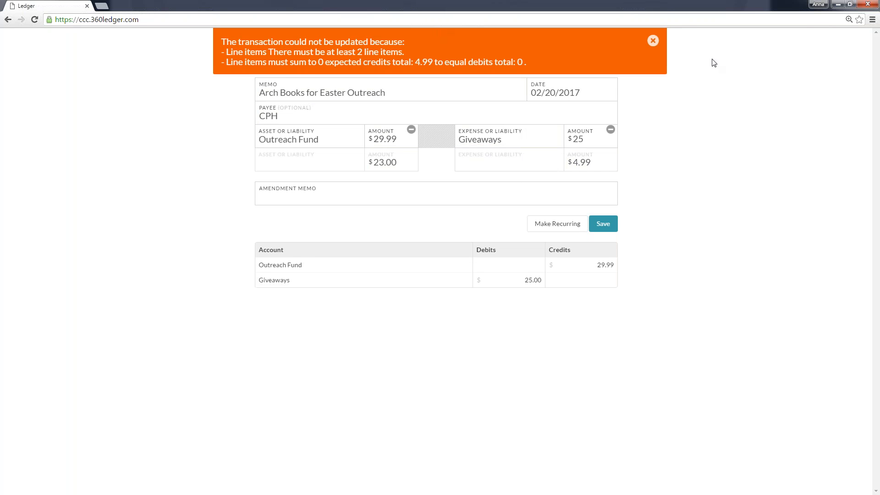
click(652, 40)
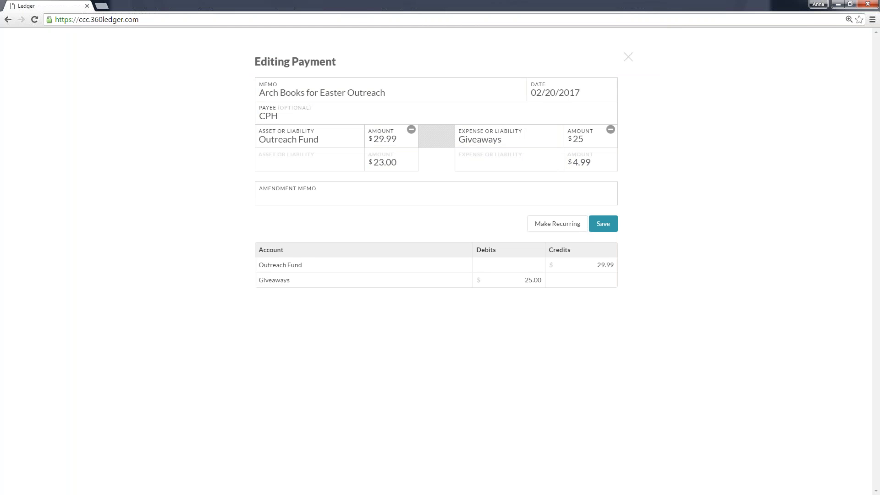
click(587, 138)
key(BackSpace)
text(9.99)
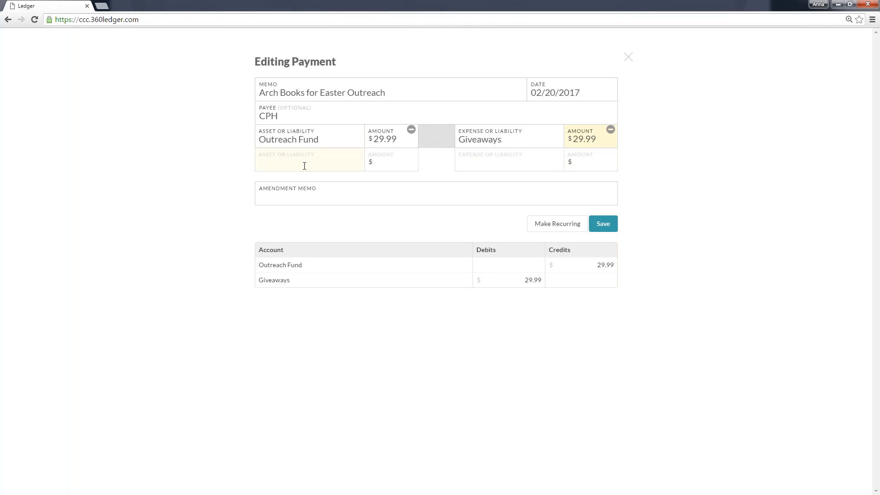
Enter "Included Shipping and Handling" as the payment's amendment memo, and save the correction.
click(304, 196)
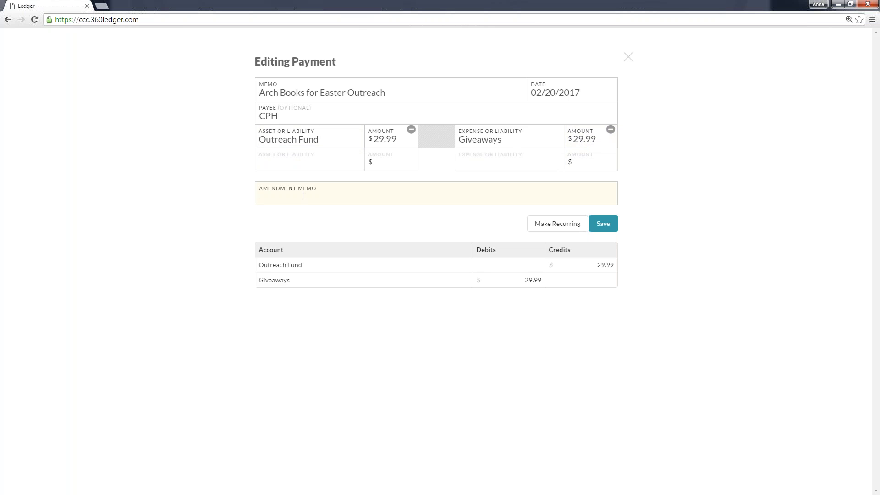
text(Forgot Sh)
key(ctrl+shift+Left)
key(ctrl+shift+Left)
key(BackSpace)
text(Included Shipping and Handling)
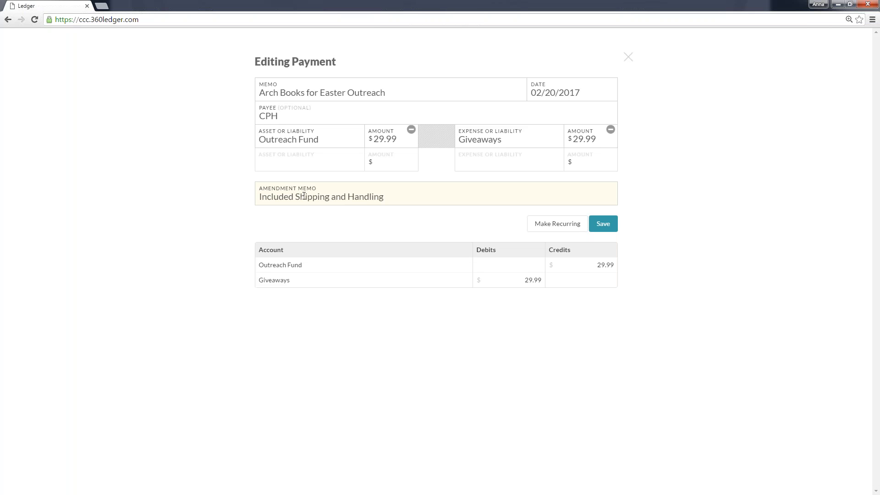
click(602, 223)
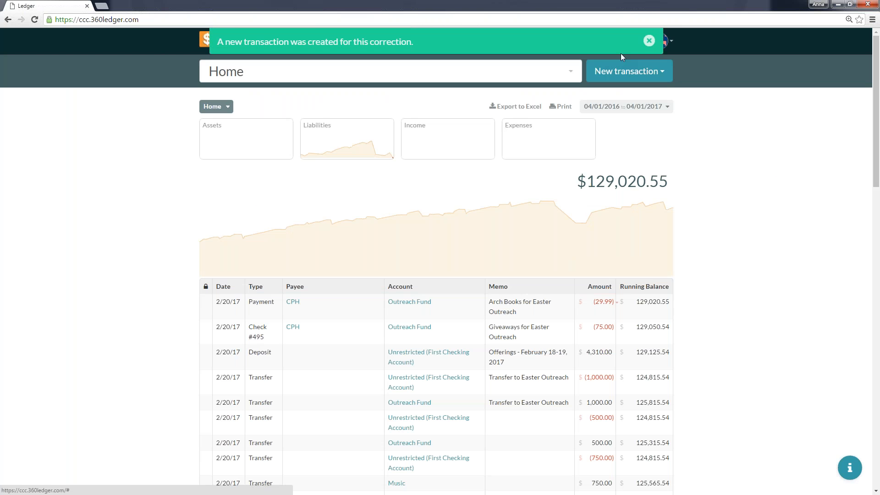
click(649, 41)
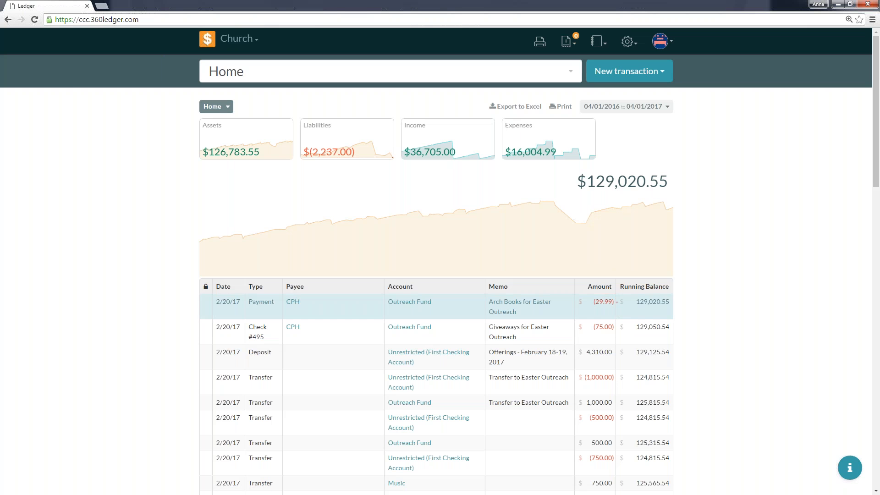
Expand the edit history of the "Arch Books for Easter Outreach" payment in the transaction list and examine its change details.
mouse_move(607, 307)
click(617, 308)
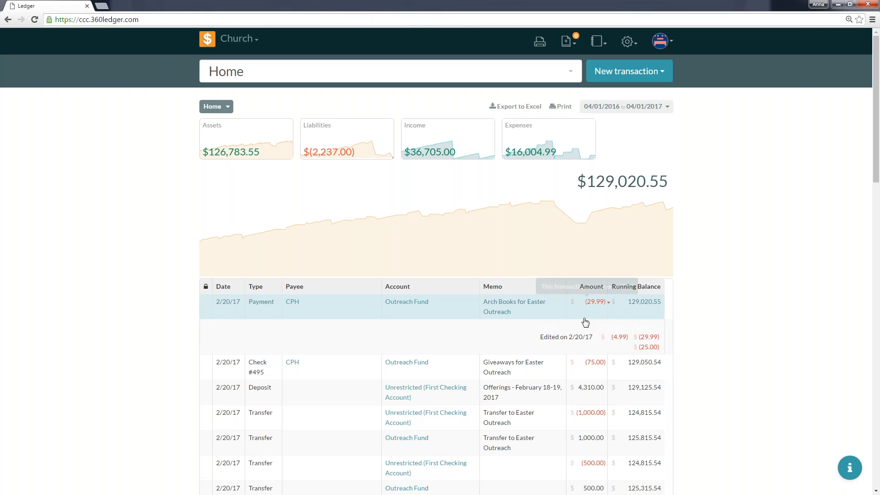
mouse_move(612, 310)
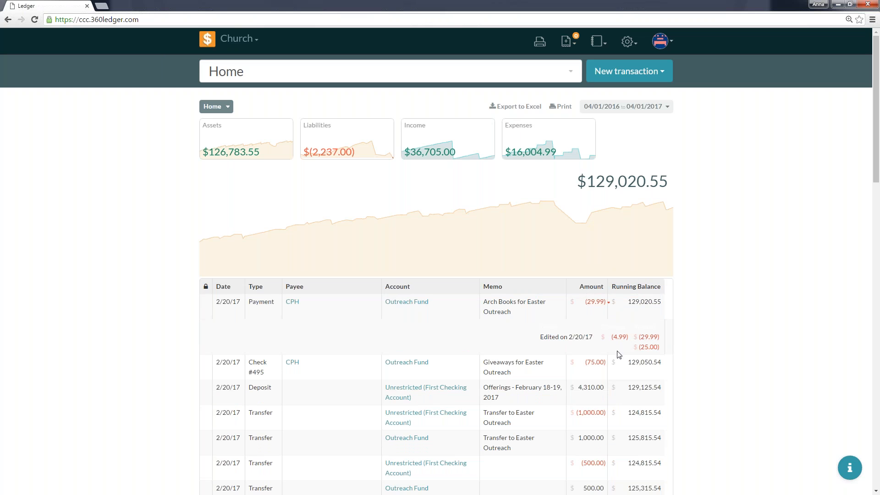
drag(663, 349, 649, 335)
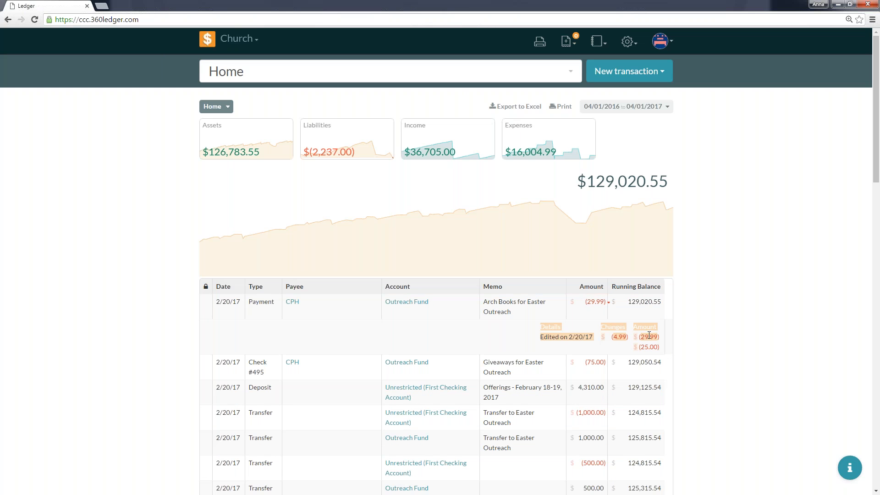
click(628, 340)
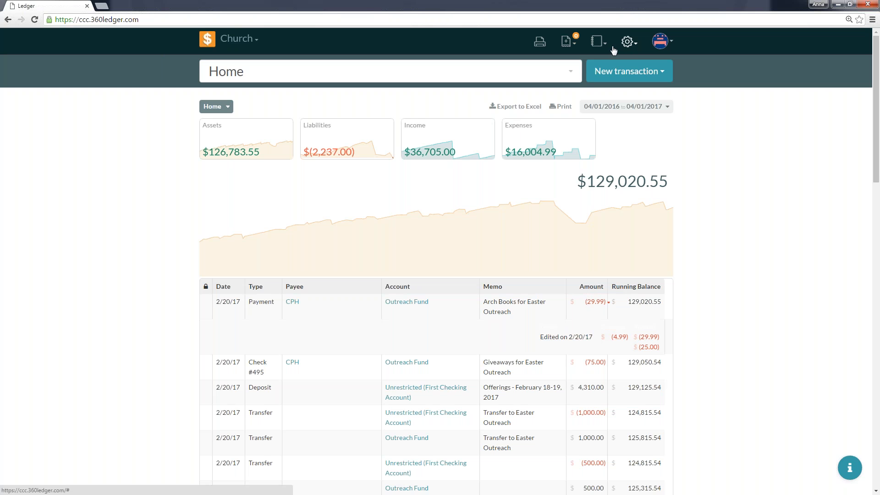
Open the General Ledger report to examine the "Included Shipping and Handling" correction entries, and return to the home page.
click(598, 42)
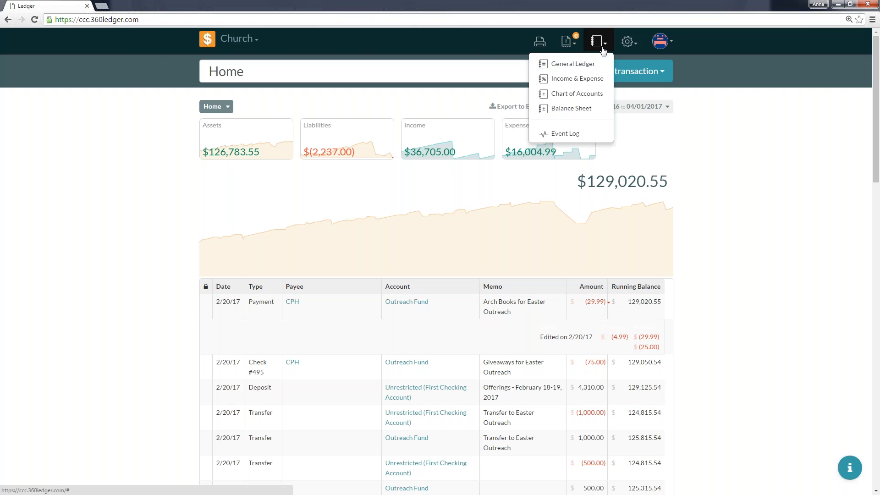
click(589, 63)
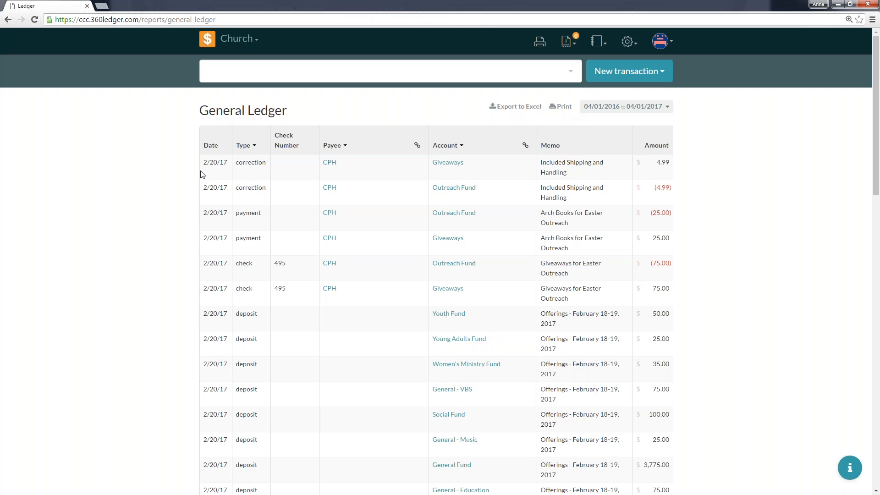
drag(205, 164, 672, 192)
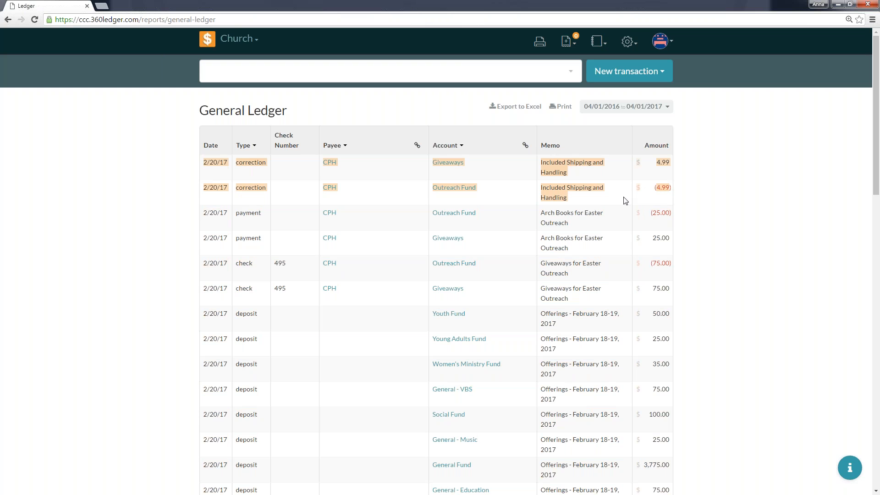
click(417, 146)
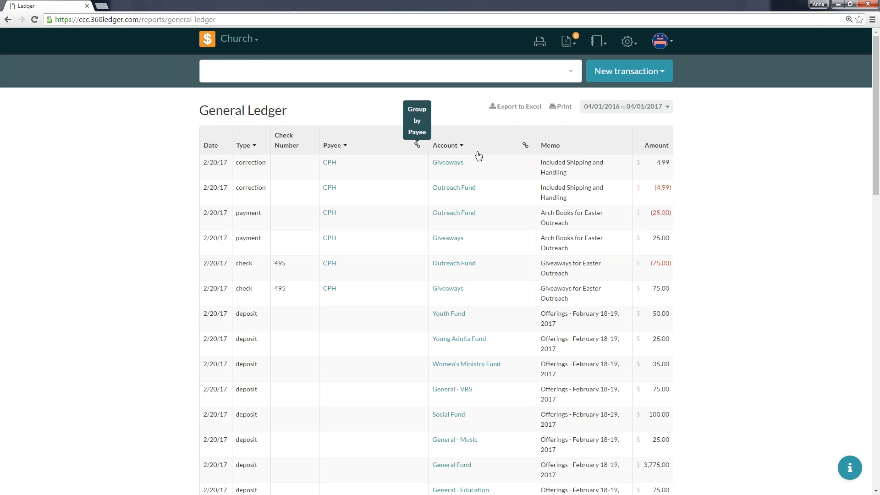
click(207, 45)
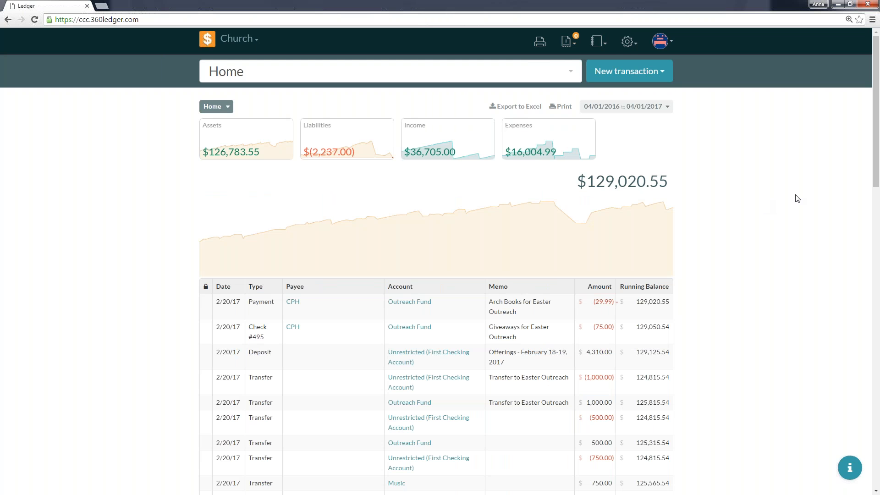
Open the Event Log report, set its date range to 2017, and reload the page.
click(602, 46)
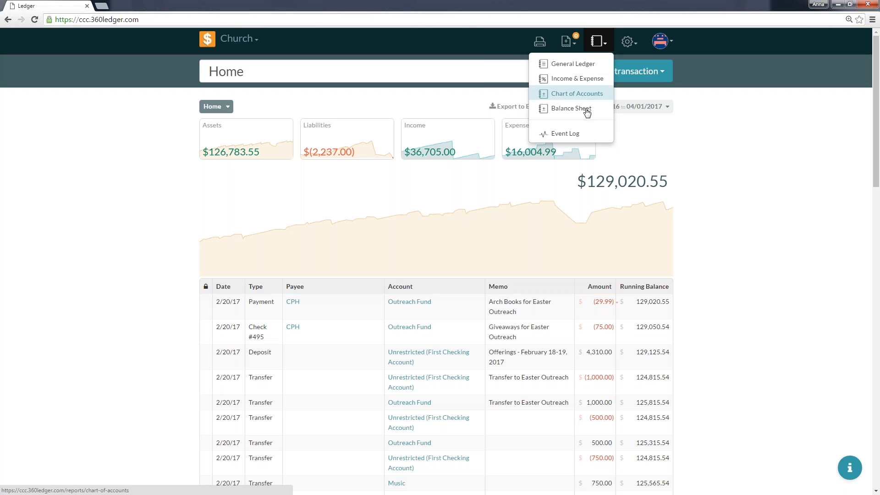
click(582, 134)
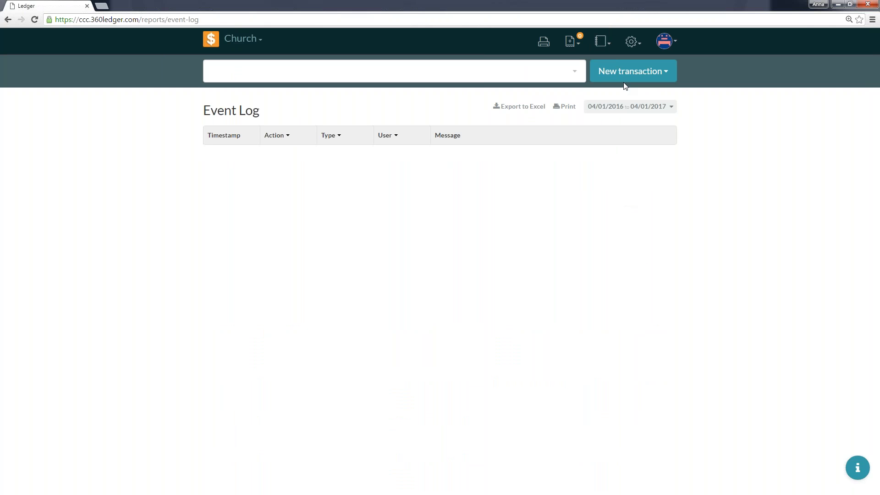
click(34, 21)
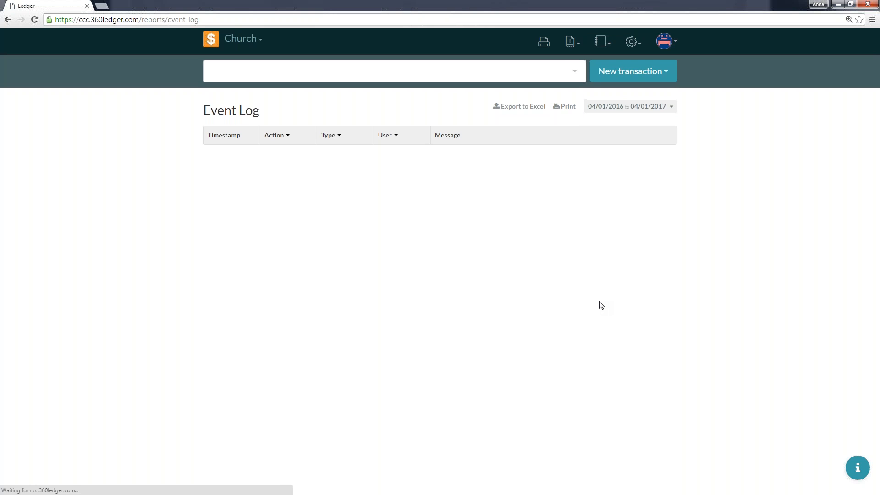
click(608, 46)
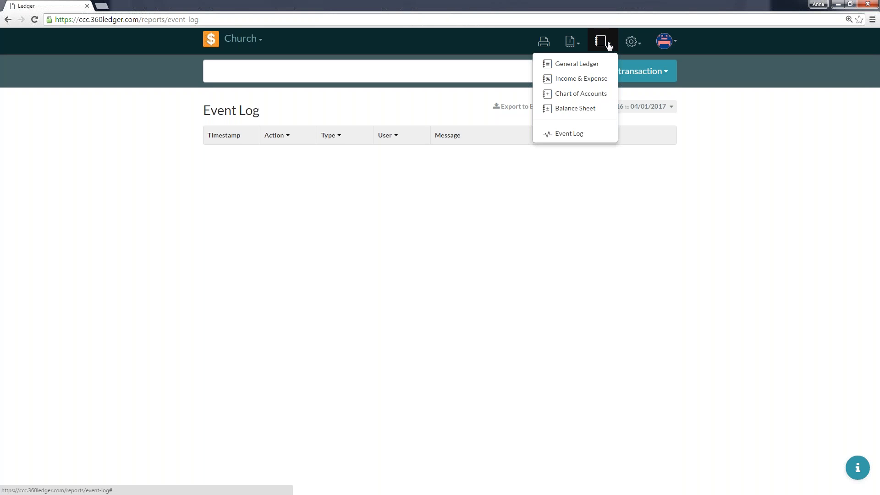
click(652, 106)
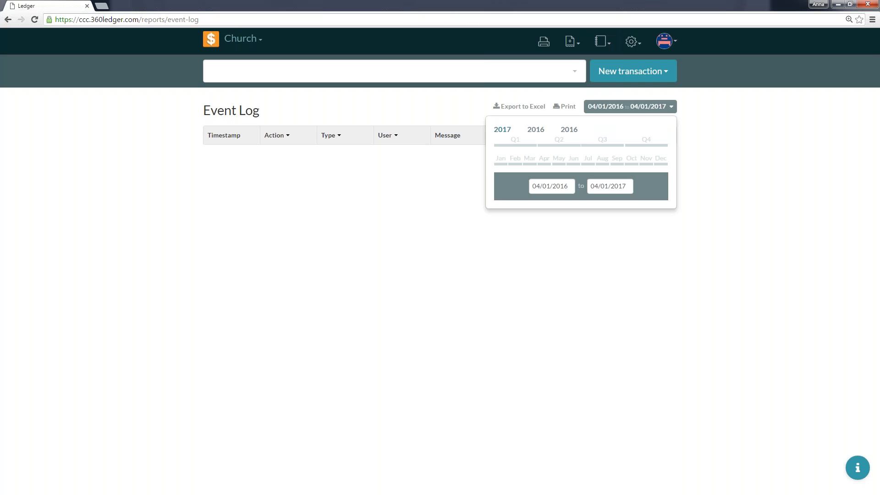
click(501, 129)
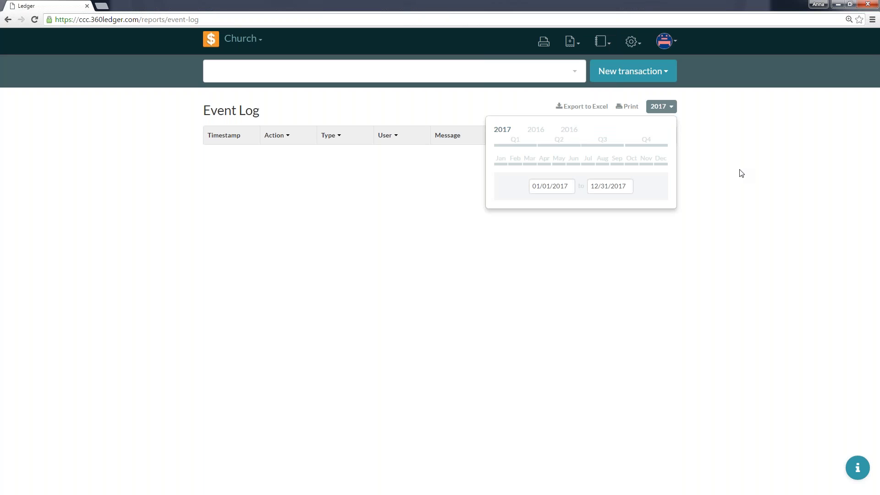
click(668, 112)
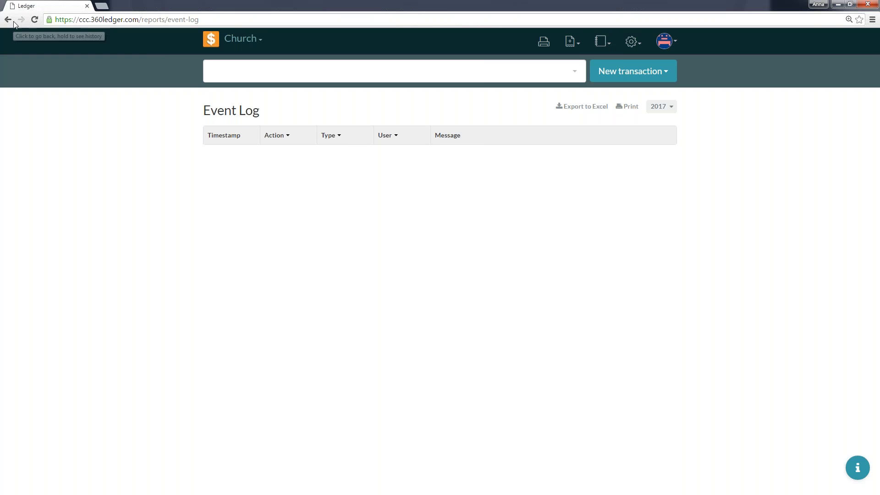
click(35, 19)
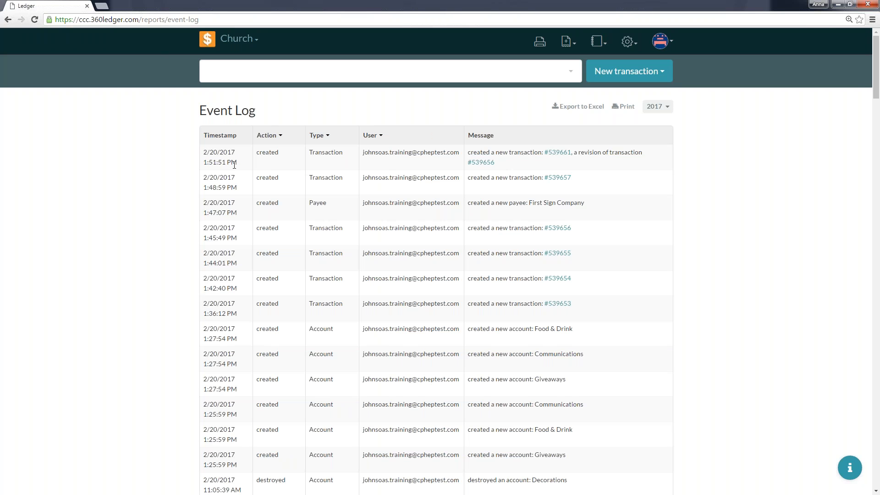
Examine the Event Log entries, and view the transaction created on 2/20/2017 at 10:55:34 AM without changing it.
drag(237, 162, 203, 152)
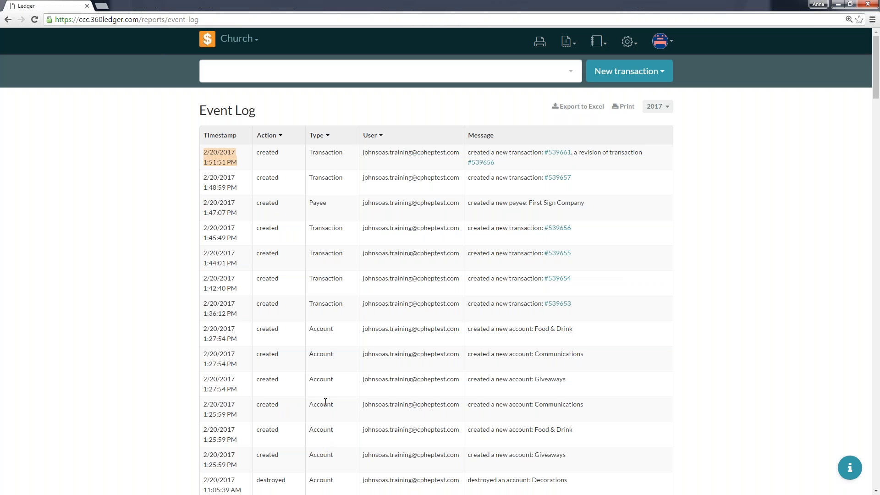
scroll(325, 401, down, 4)
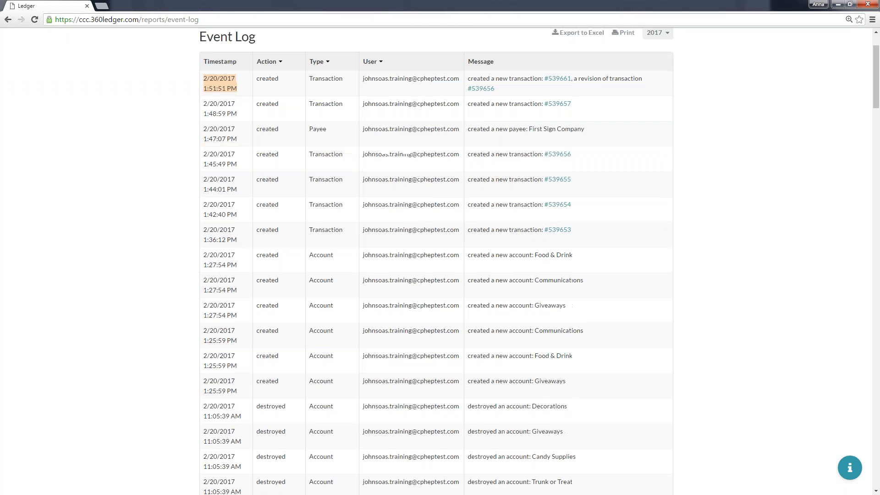
scroll(435, 261, down, 1)
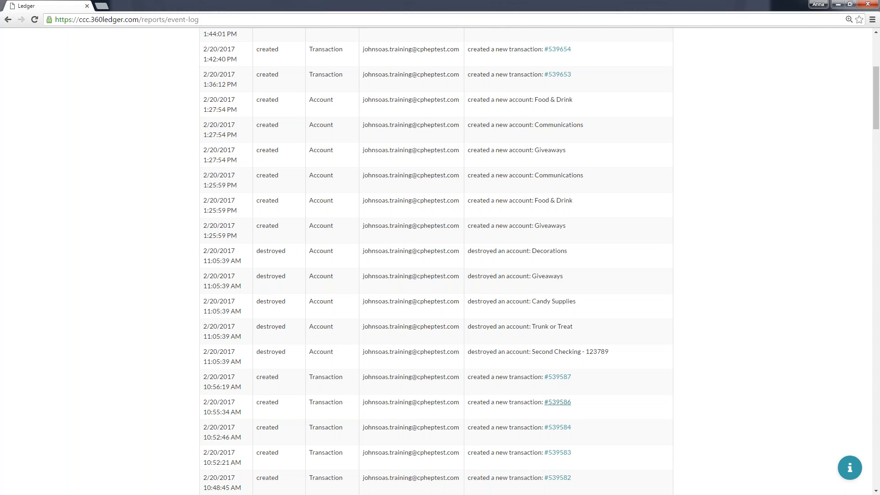
click(561, 406)
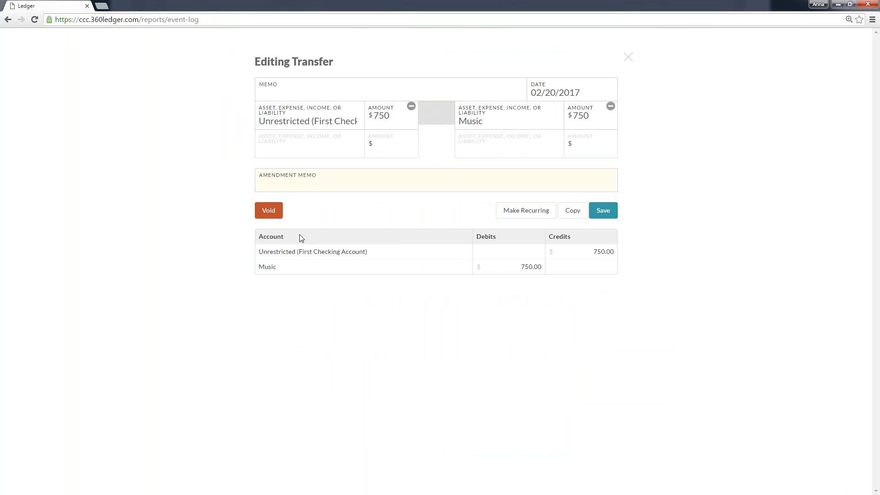
click(627, 56)
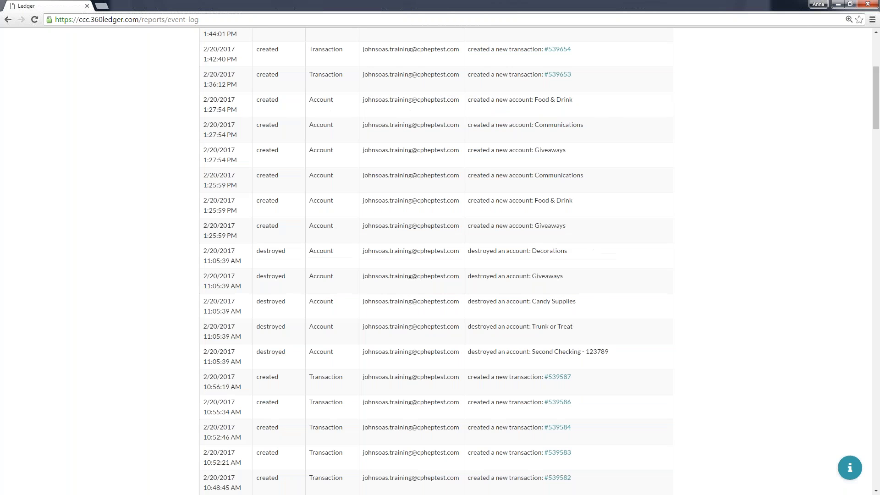
scroll(653, 308, down, 3)
scroll(660, 306, up, 8)
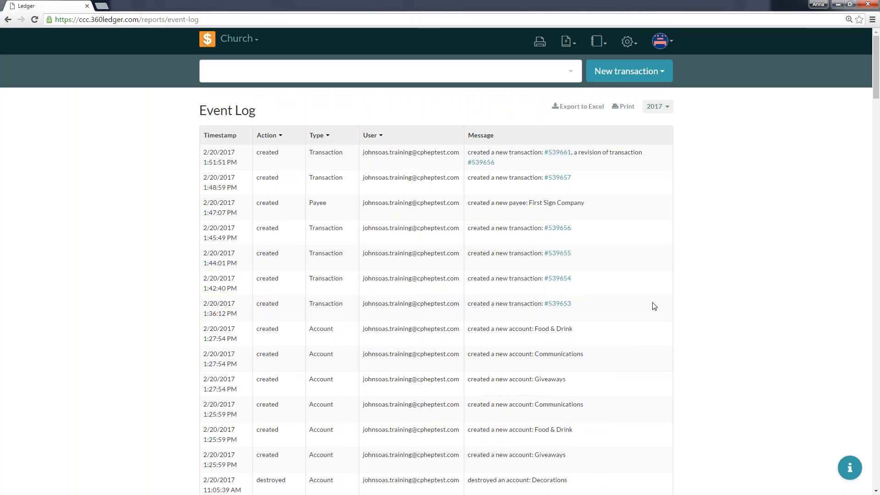
Filter the Event Log to created actions only, and switch the filter to destroyed actions only.
click(280, 137)
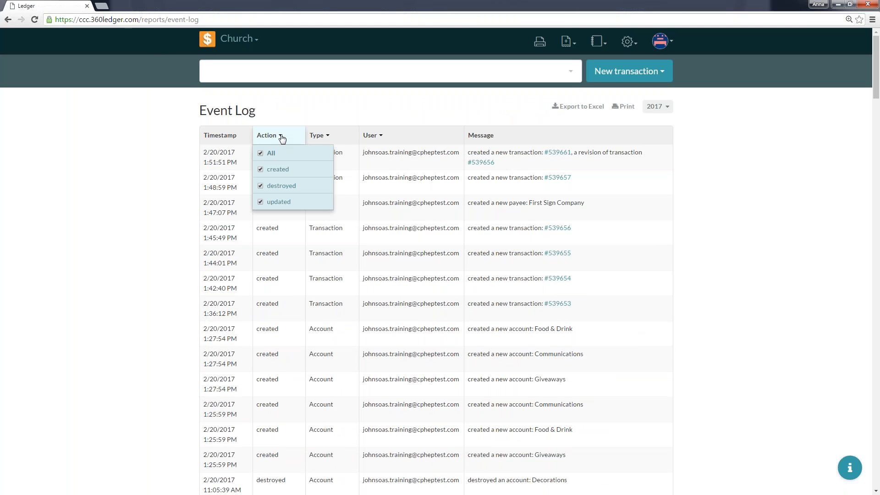
click(273, 154)
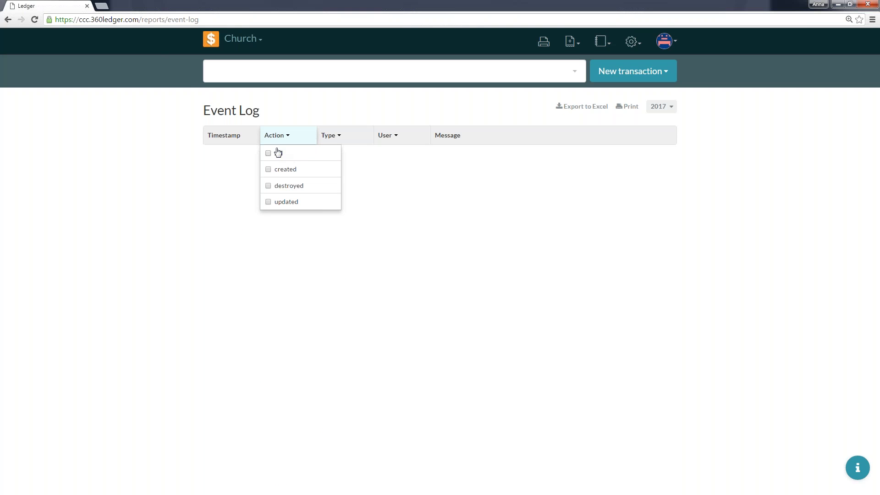
click(280, 175)
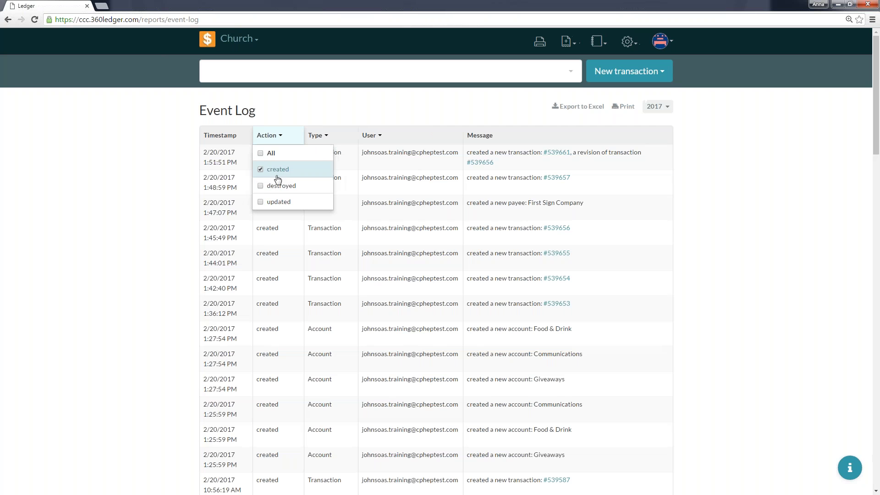
click(275, 186)
click(276, 174)
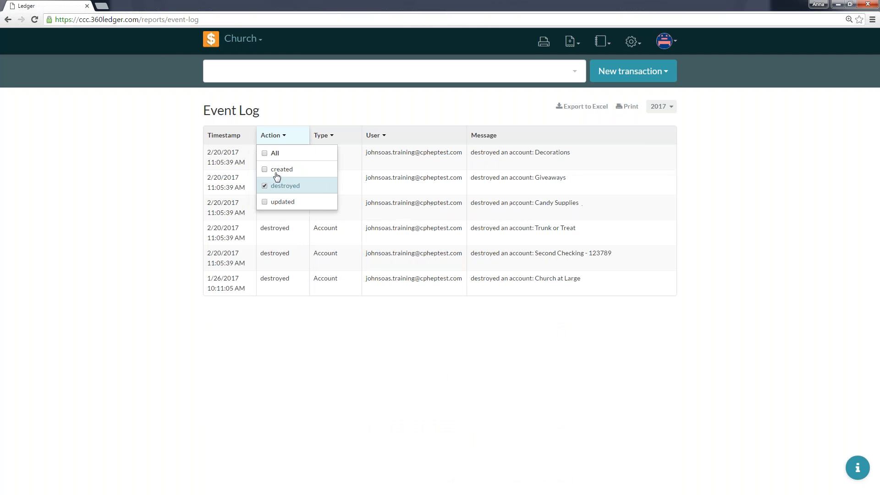
Restore all actions in the Event Log, and view the filter options for Type and User.
click(282, 137)
click(283, 138)
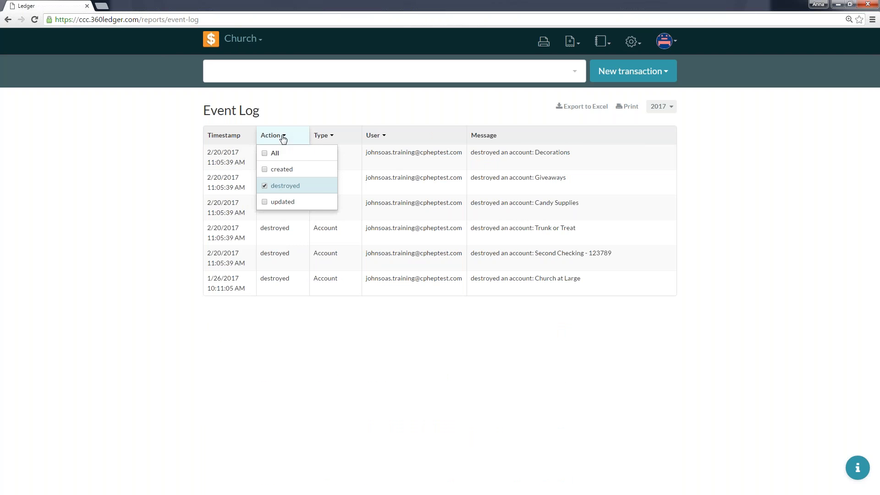
click(277, 171)
click(321, 138)
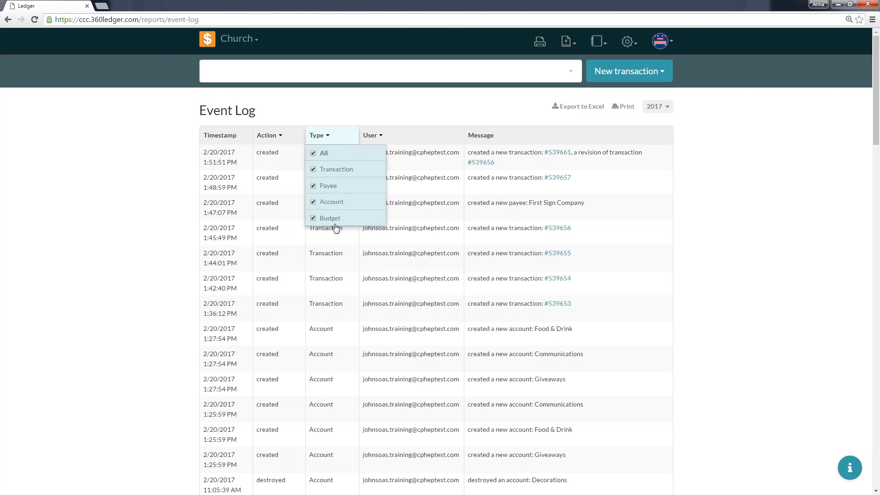
click(380, 137)
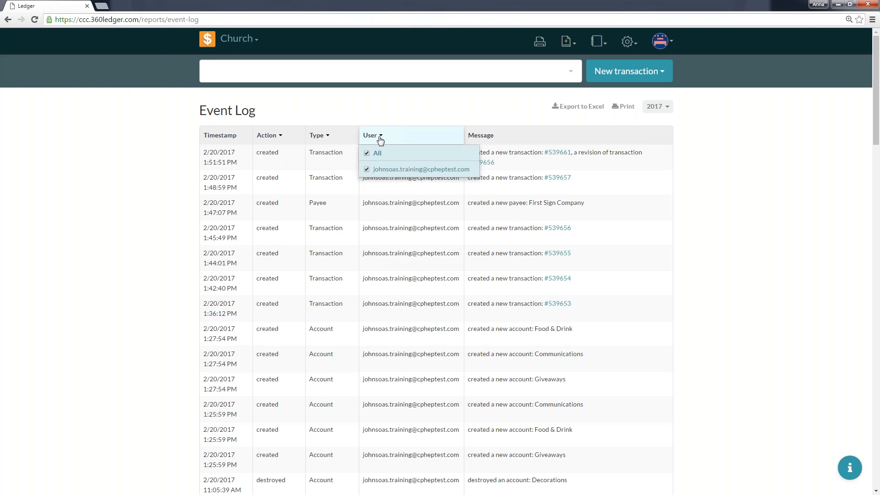
click(380, 137)
click(380, 137)
click(380, 139)
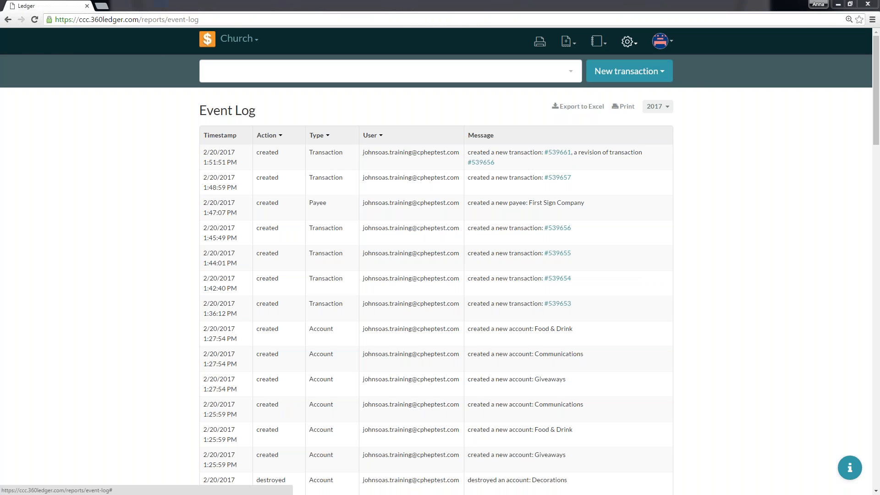
Open the Roles settings and examine which books and permissions each existing role has.
click(636, 46)
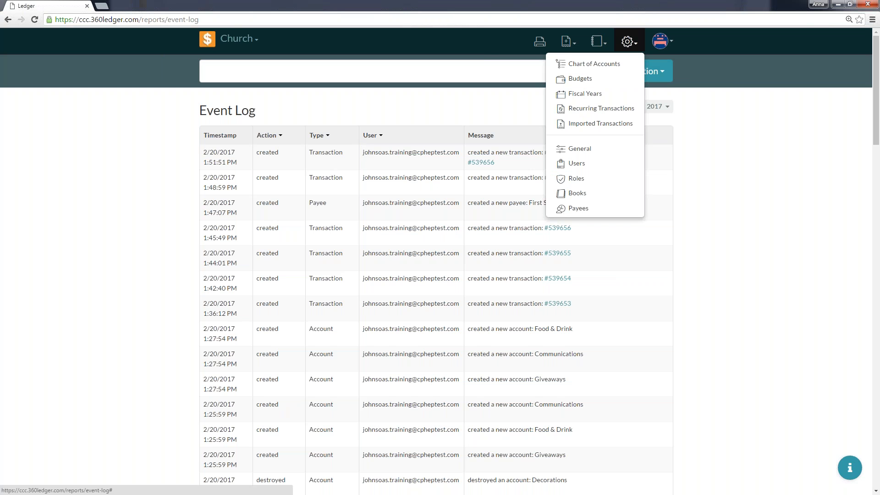
click(600, 174)
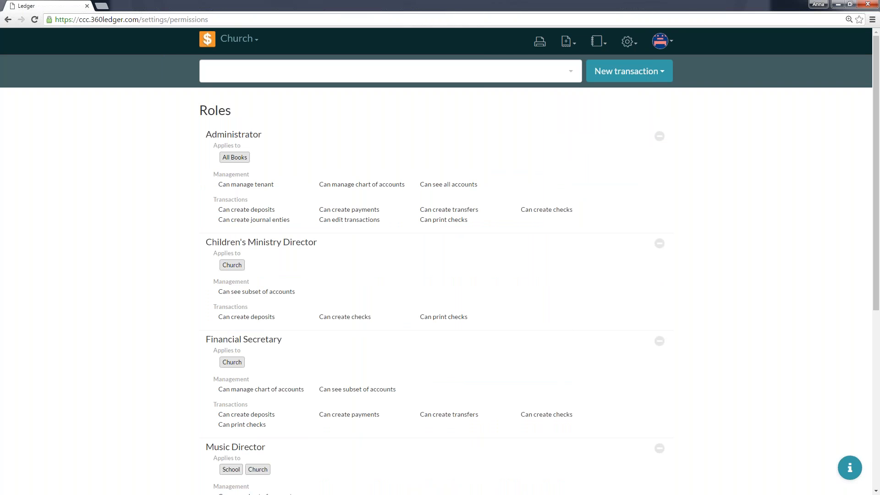
scroll(577, 238, down, 6)
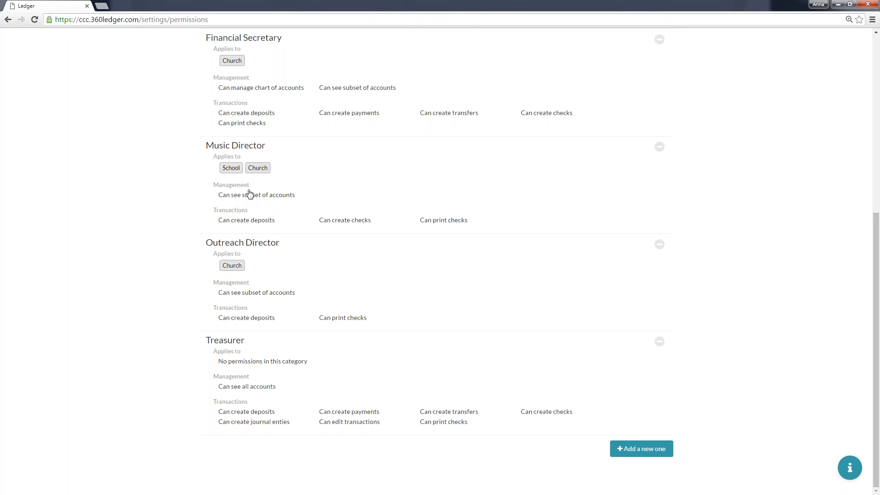
scroll(249, 193, up, 2)
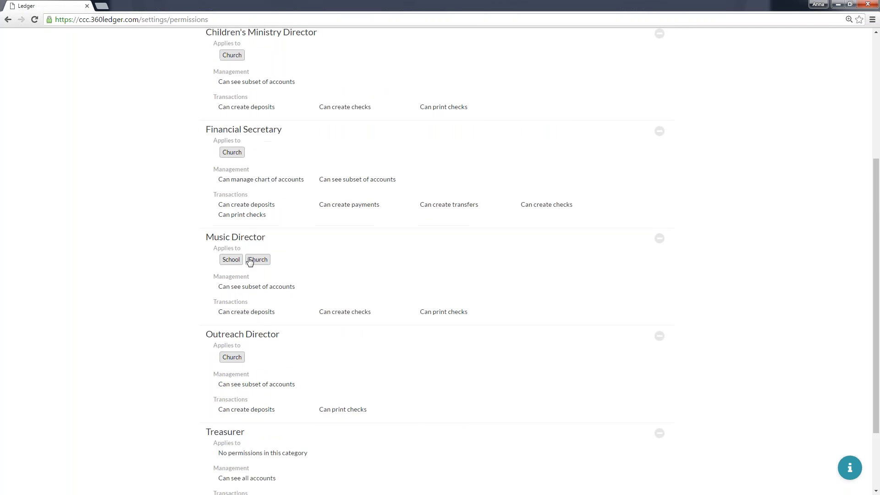
scroll(415, 254, up, 4)
scroll(414, 253, down, 6)
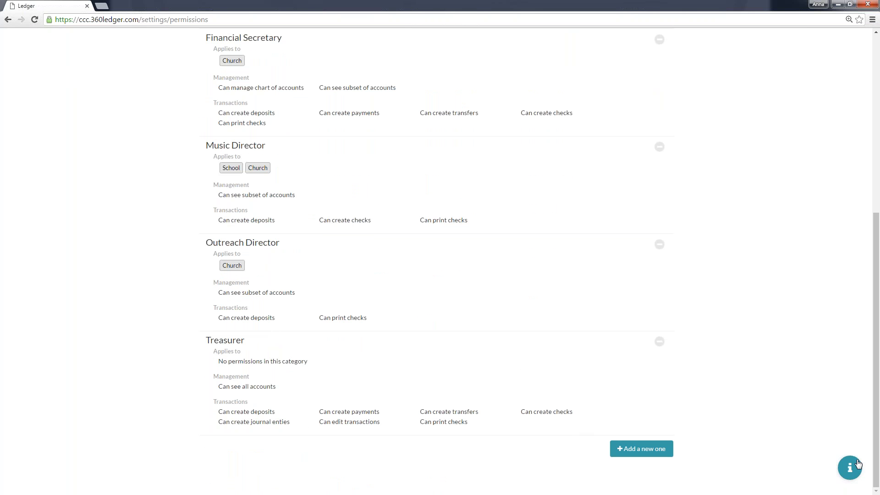
Start a new role and name it Easter Outreach Director.
click(644, 454)
scroll(279, 407, down, 3)
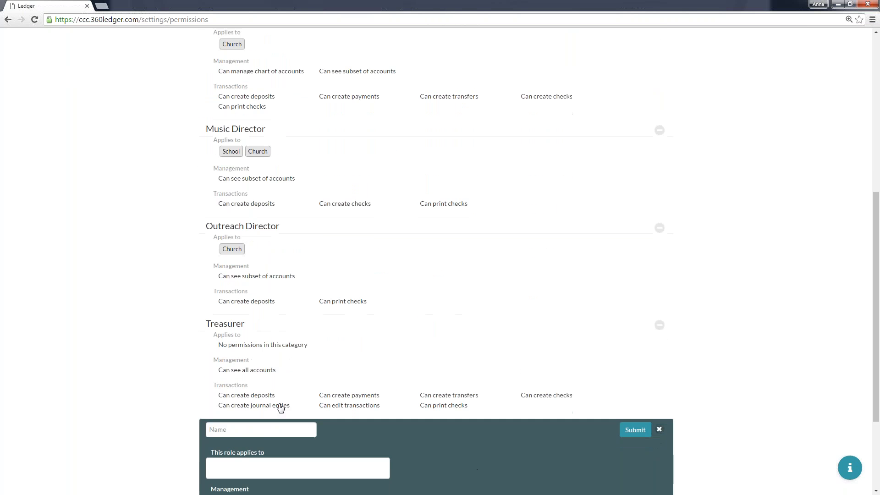
click(252, 313)
text(Easter Outreach Director)
key(Tab)
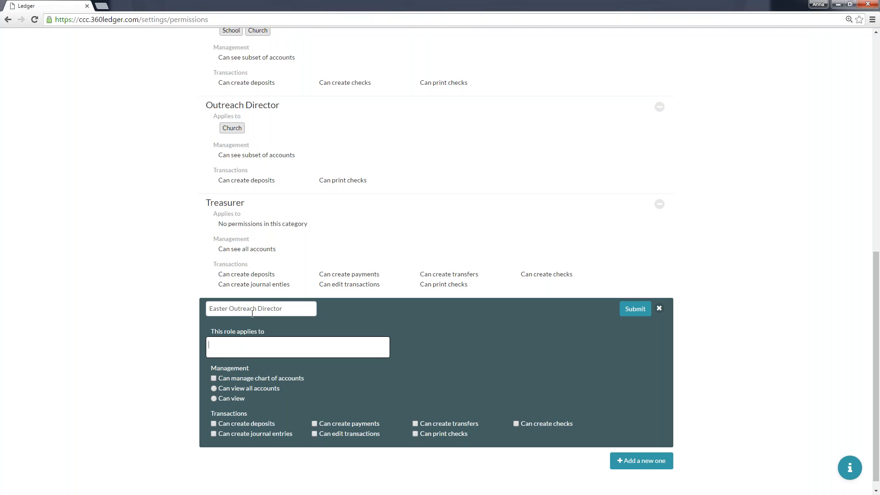
Apply the role to the Church book, allow viewing selected accounts, creating deposits and printing checks, and save it.
text(chu)
key(Return)
click(142, 361)
scroll(142, 360, down, 1)
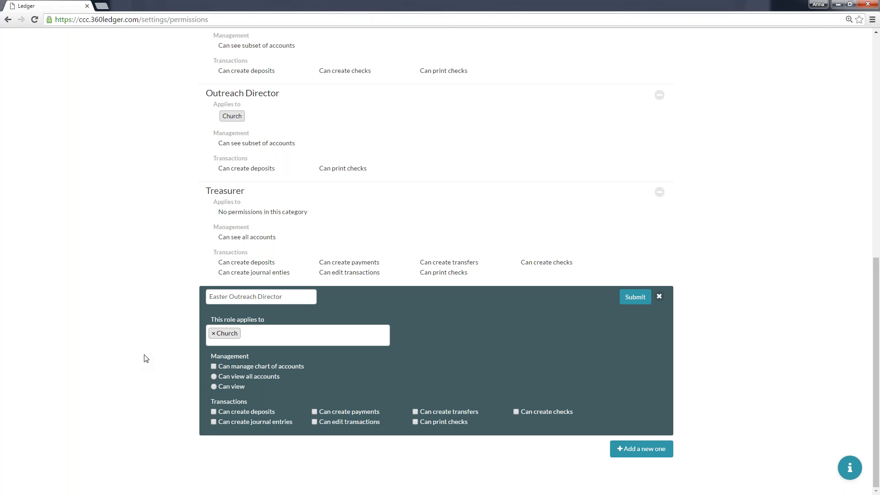
click(215, 387)
click(639, 299)
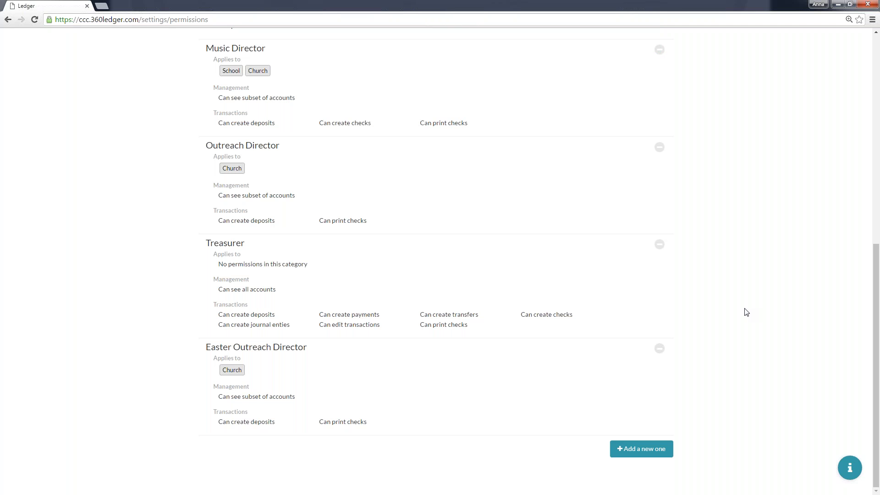
Edit the Easter Outreach Director role's accessible accounts, selecting the Outreach Fund and Easter Outreach under the first Events group.
click(291, 379)
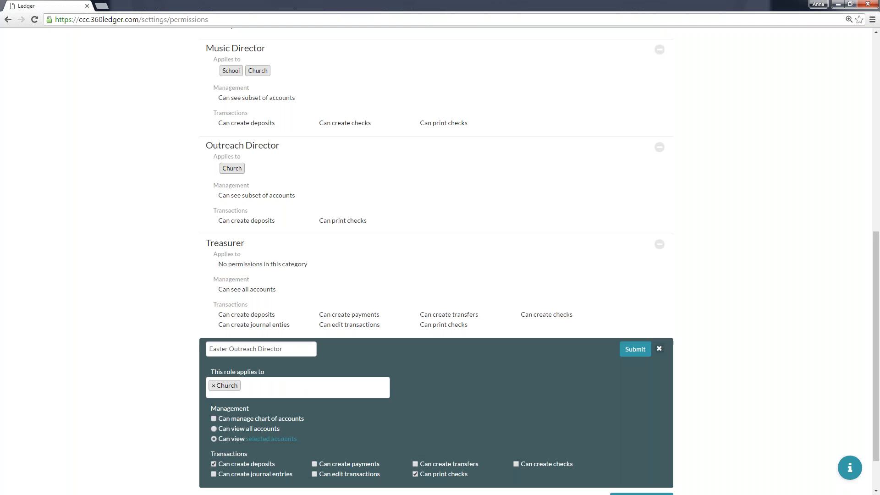
click(268, 440)
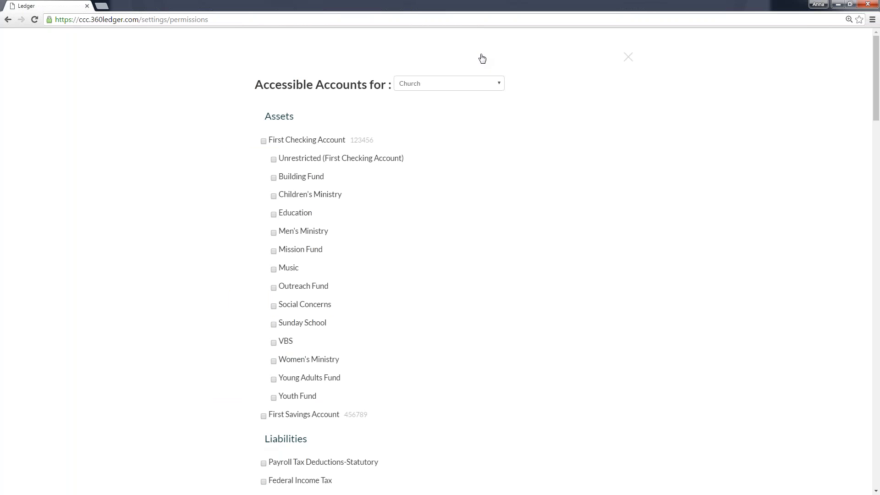
click(273, 287)
scroll(405, 278, down, 13)
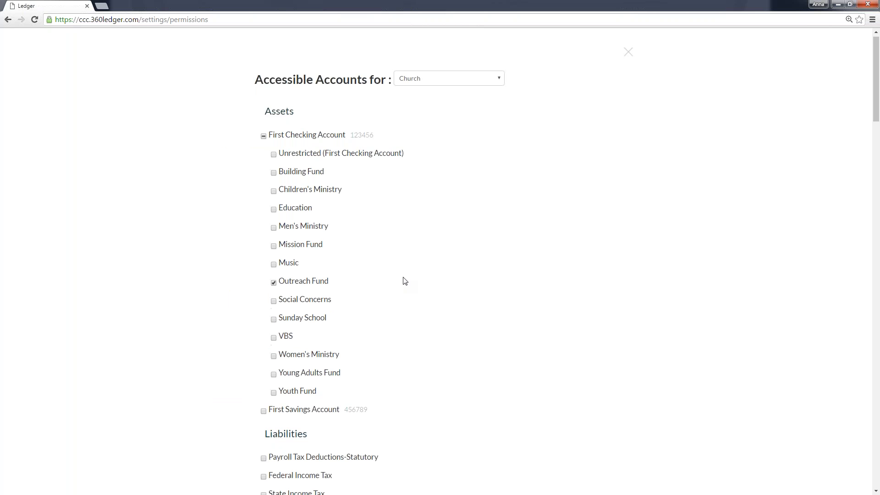
scroll(401, 281, down, 7)
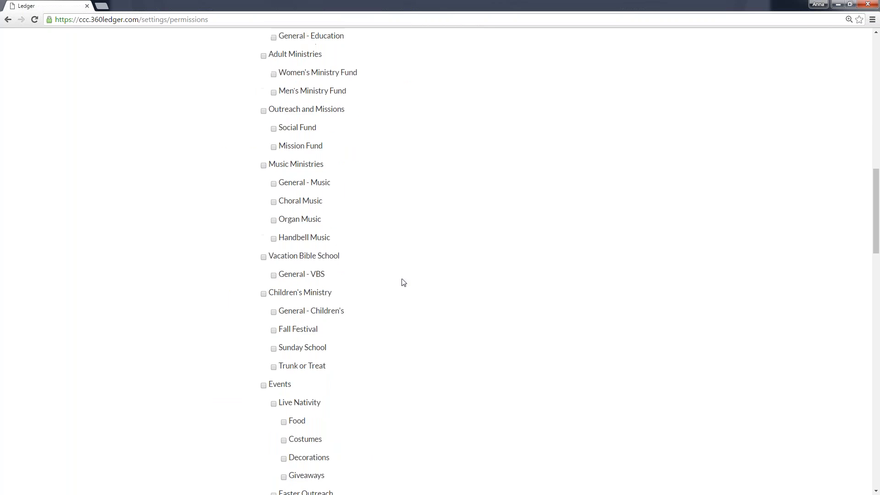
click(273, 309)
Add Easter Outreach under the expense Events group to the role's accessible accounts, and save the updated role.
scroll(420, 324, down, 8)
scroll(421, 325, down, 8)
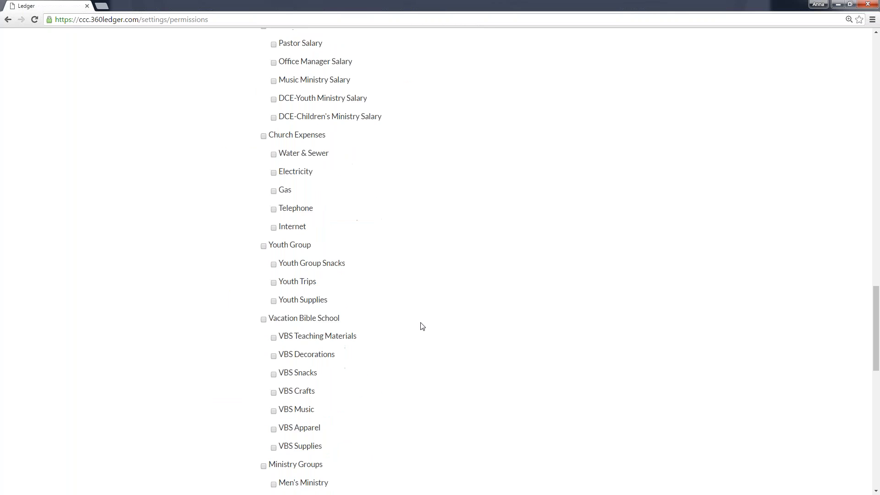
scroll(438, 289, down, 8)
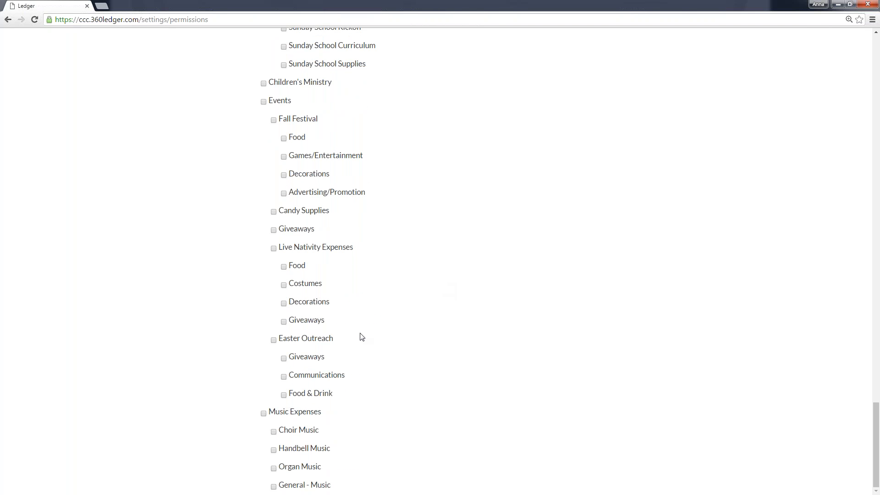
click(273, 339)
scroll(460, 331, up, 20)
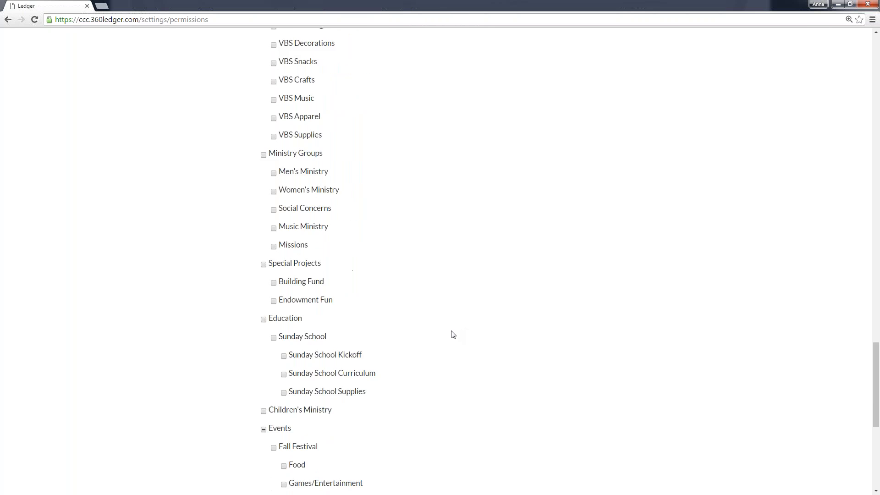
scroll(444, 338, up, 5)
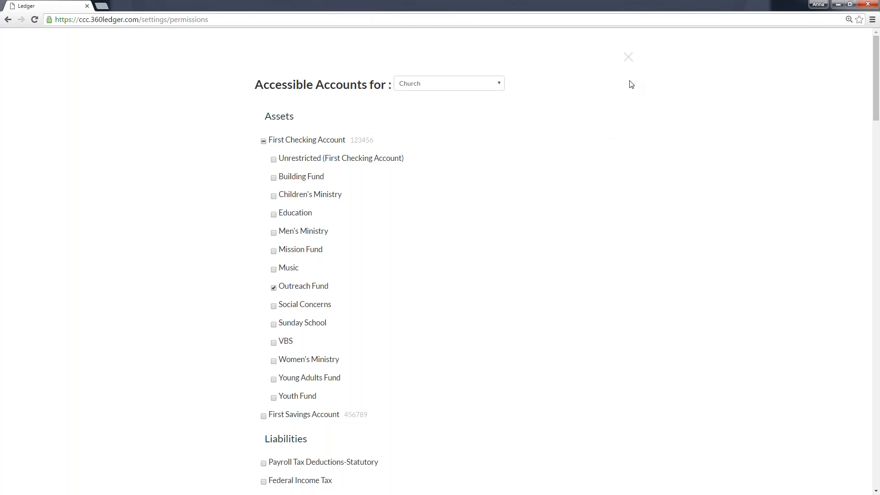
click(627, 57)
click(630, 351)
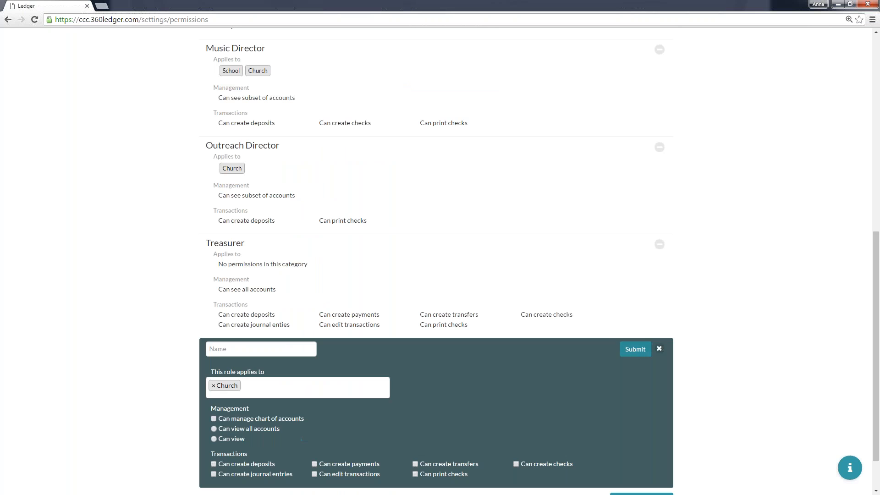
click(425, 388)
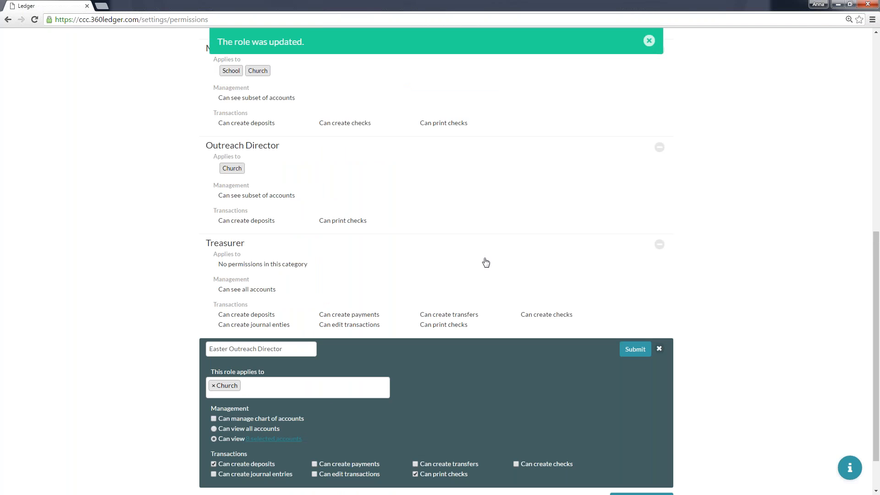
click(650, 42)
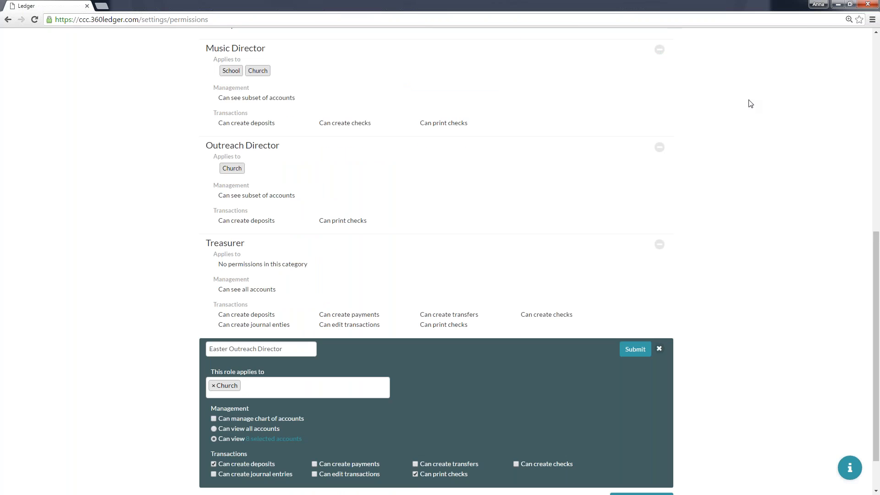
Open the Users settings, start a new user, and fill in the user's e-mail address.
scroll(748, 102, up, 9)
click(631, 50)
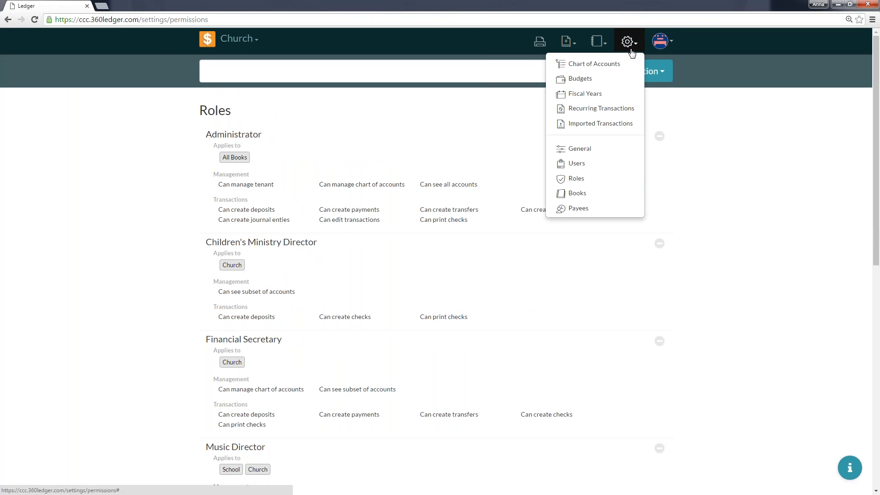
click(587, 164)
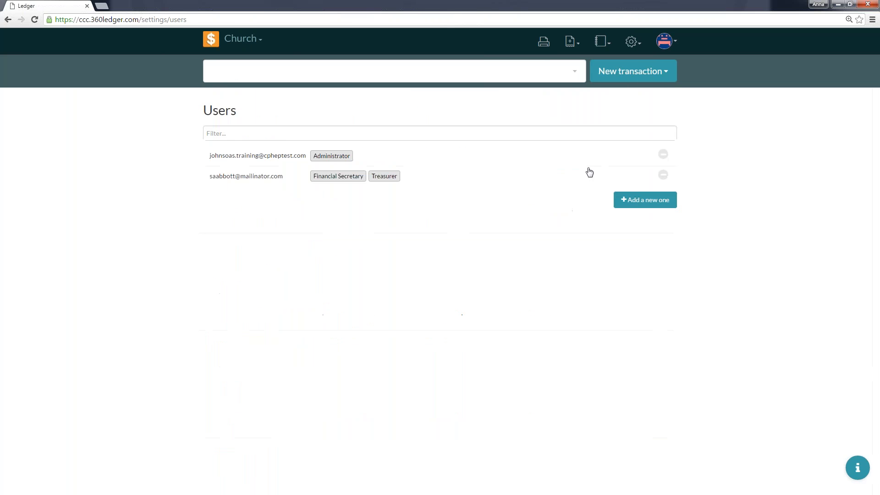
click(658, 206)
click(260, 205)
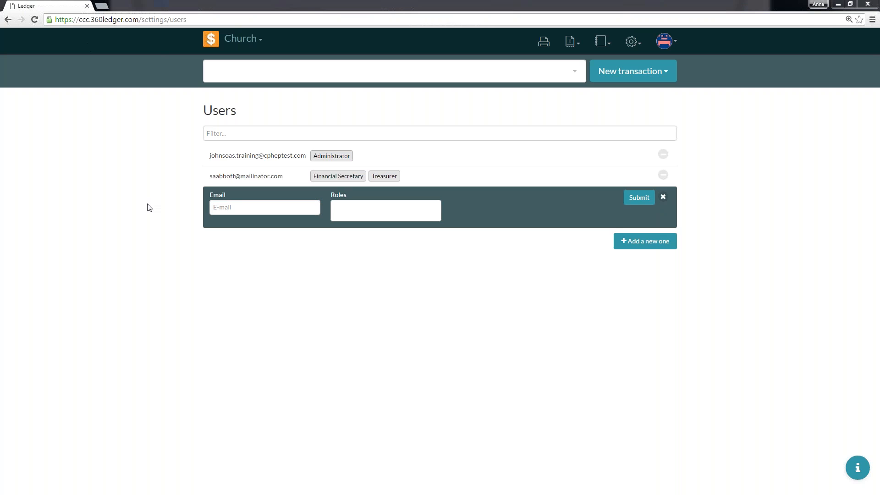
click(224, 208)
key(ctrl+v)
key(Down)
key(Return)
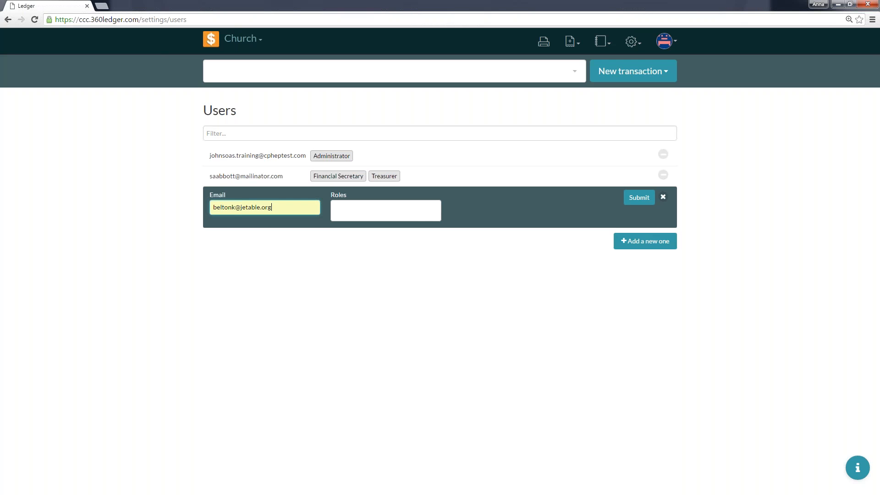
Assign the Easter Outreach Director and Children's Ministry Director roles to the new user, and submit the entry.
click(414, 214)
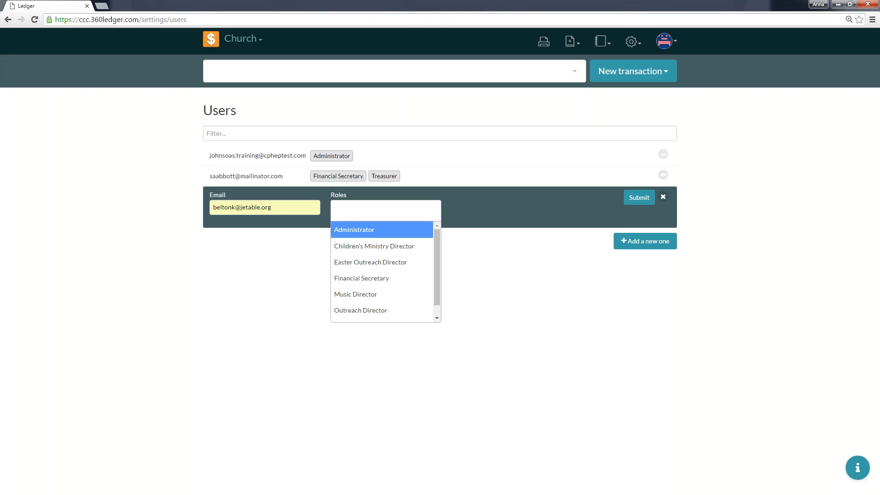
click(404, 261)
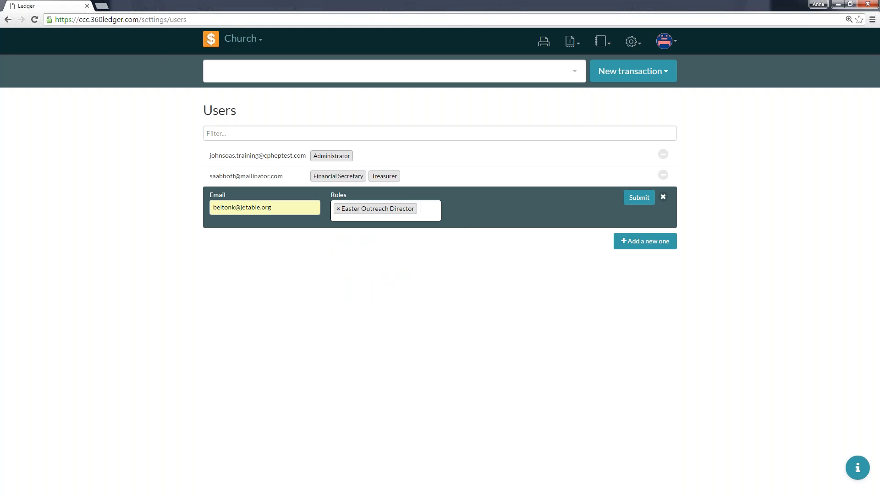
click(431, 215)
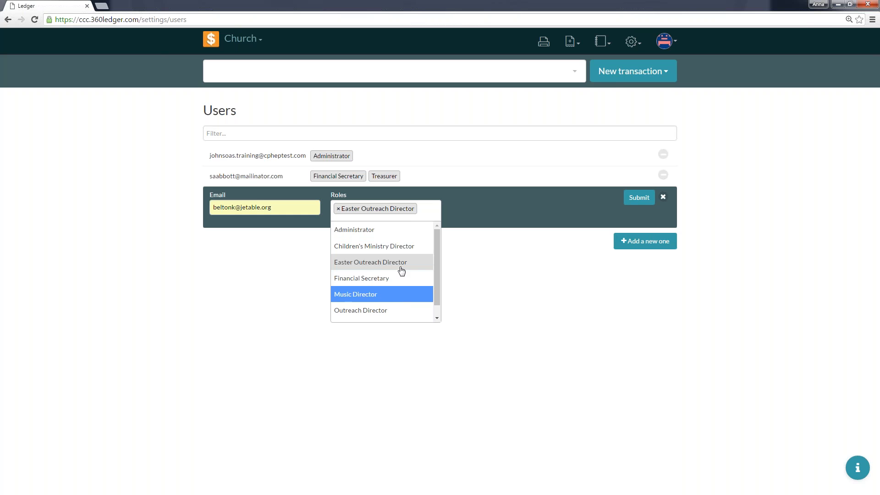
click(380, 246)
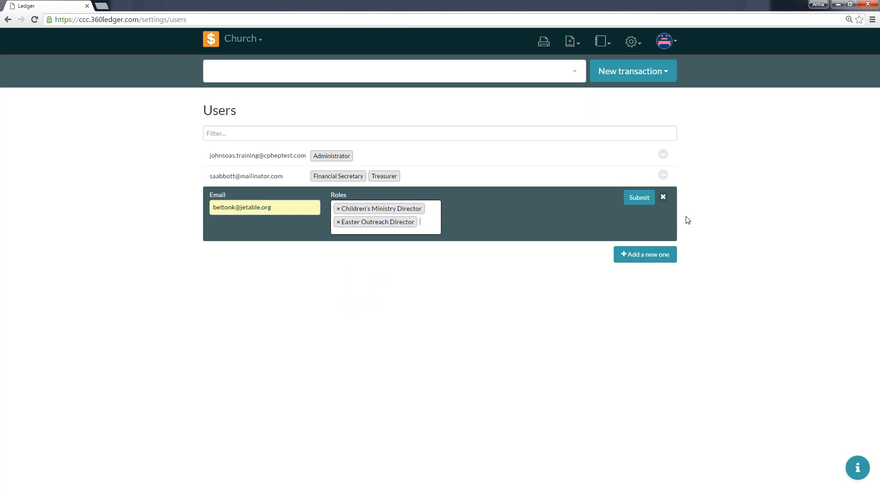
click(638, 197)
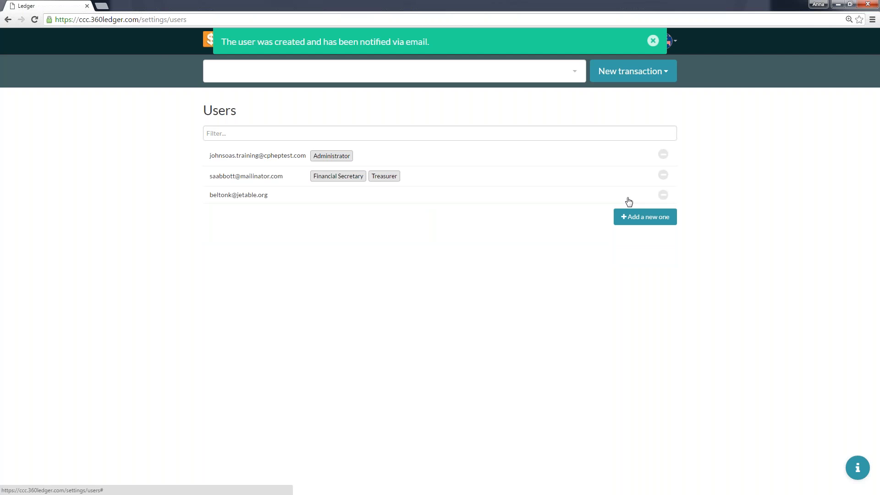
click(652, 41)
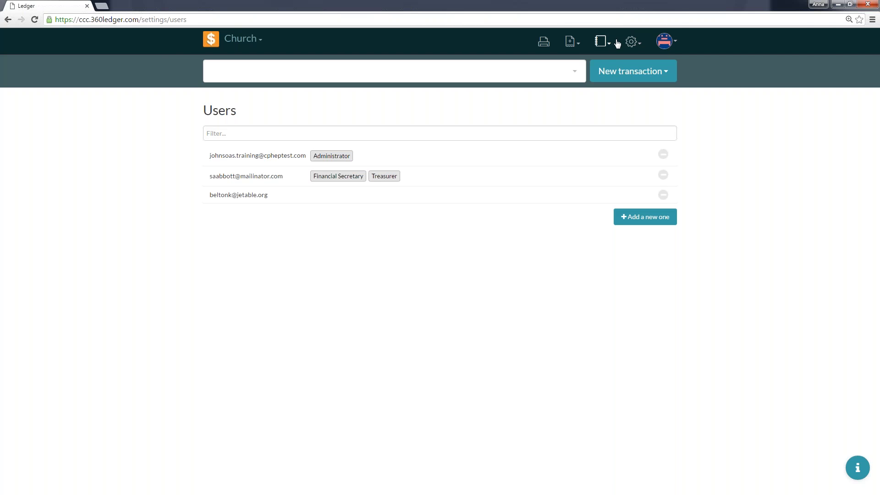
Reopen the Event Log report, and return to the Home overview of the Church book.
click(613, 42)
click(596, 138)
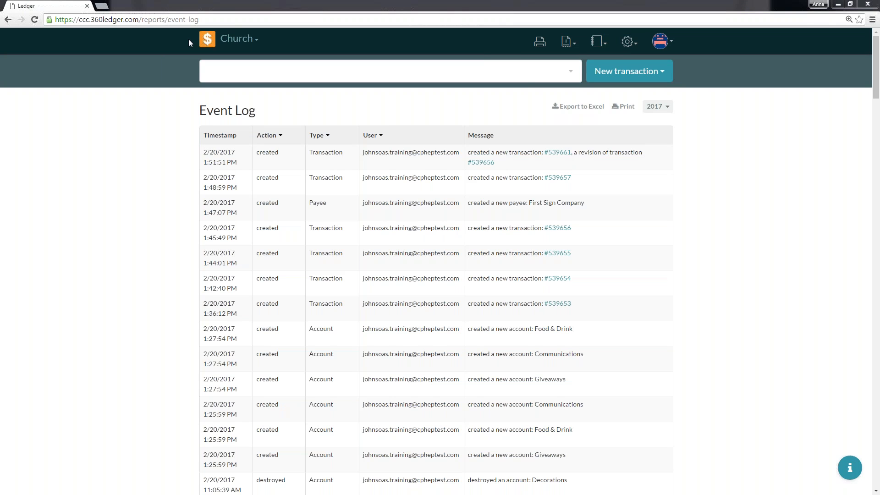
click(207, 39)
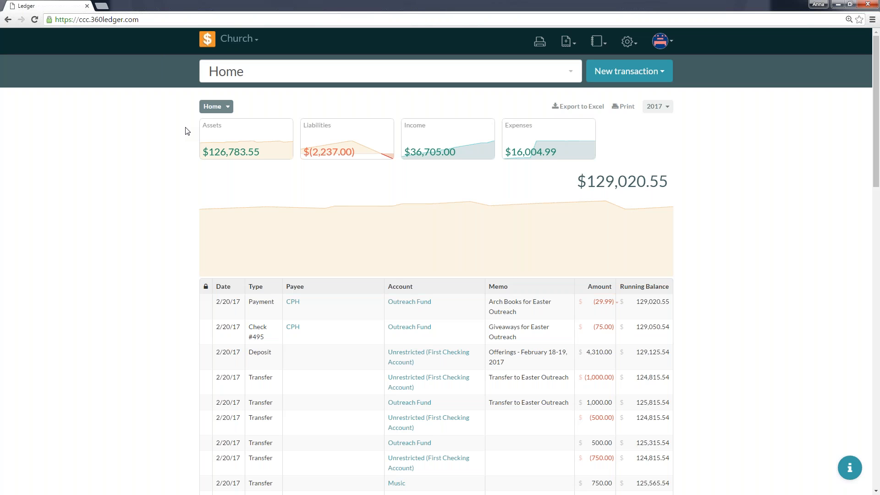
Open the Outreach Fund account from the Check #495 transaction to view its transactions.
drag(590, 352, 573, 443)
click(789, 285)
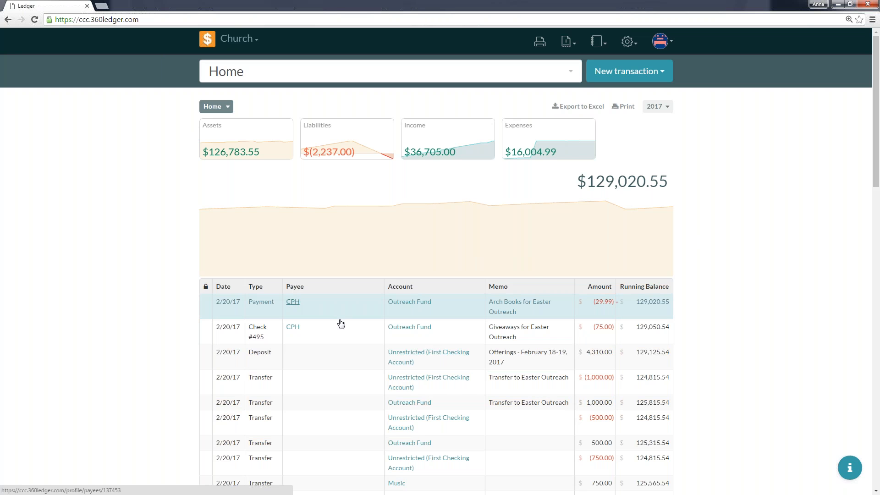
click(413, 329)
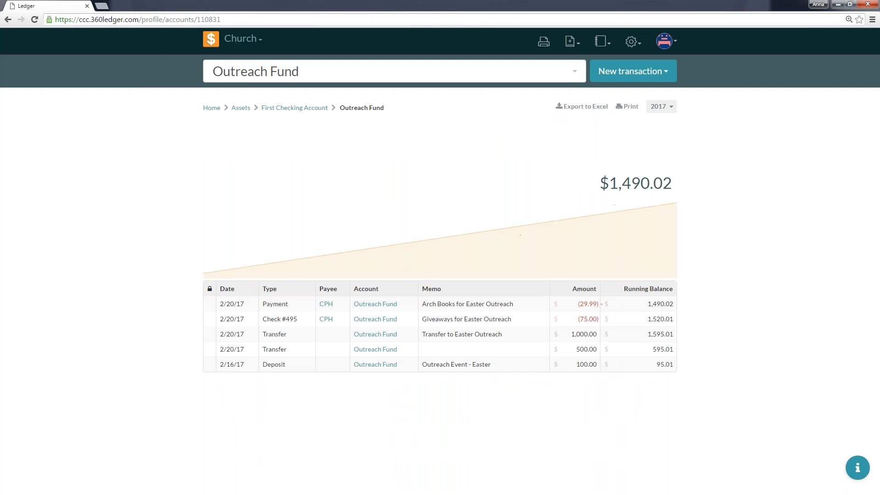
Return to Home and go through Assets and First Checking Account to open the Outreach Fund account.
click(6, 20)
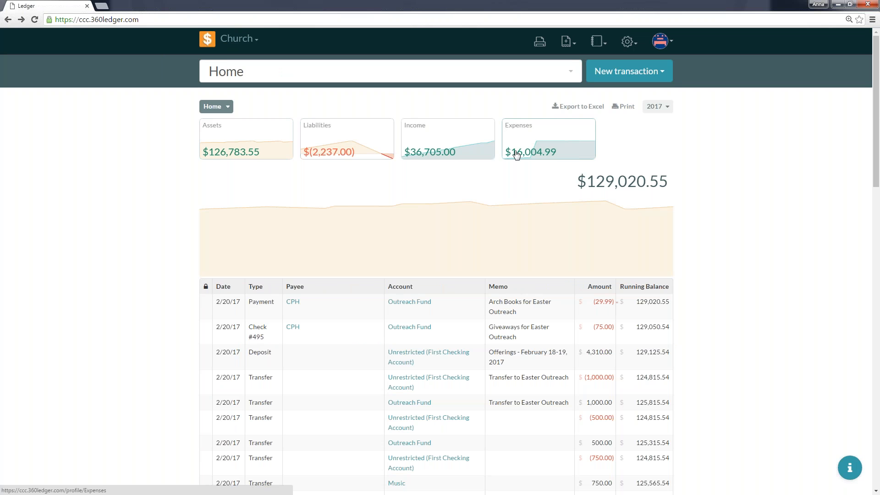
click(230, 130)
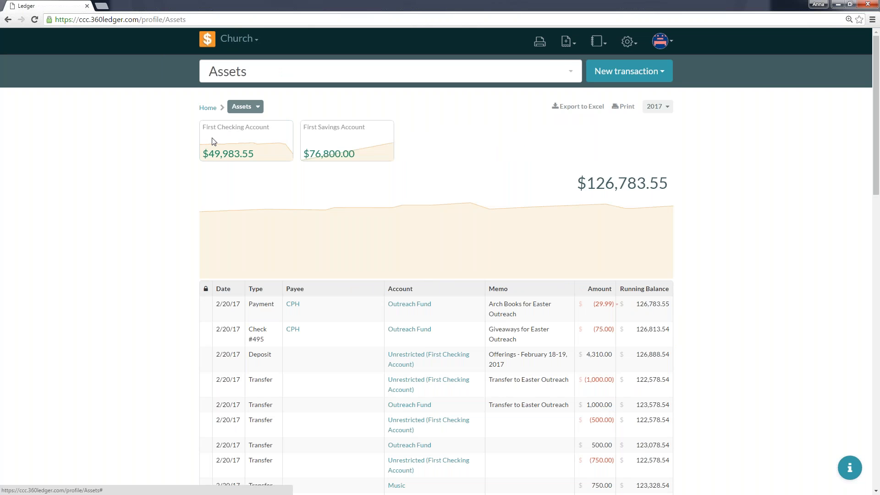
click(244, 139)
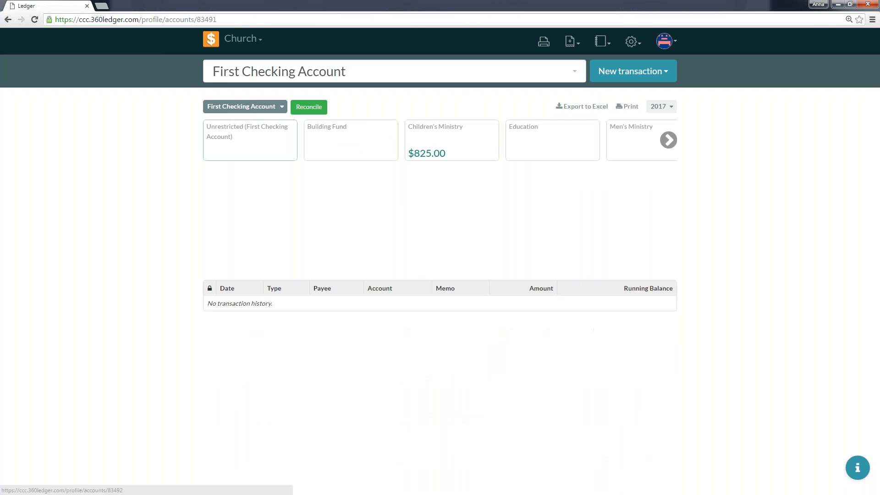
click(672, 146)
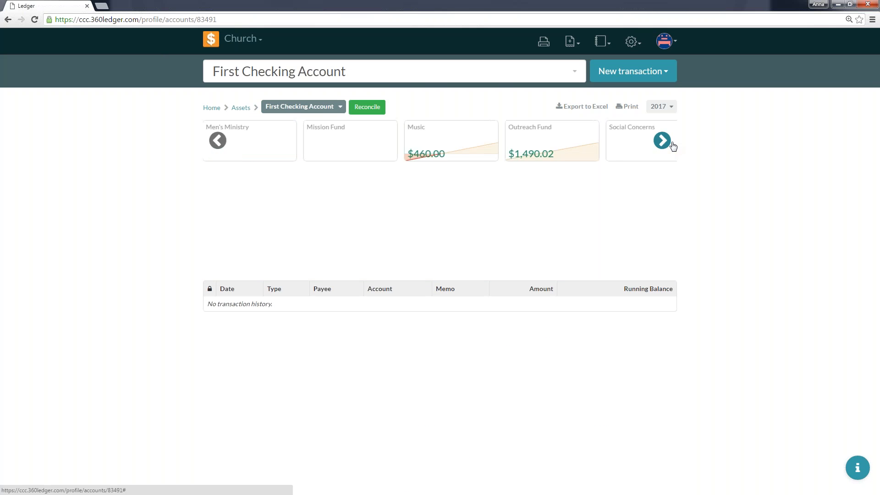
click(262, 141)
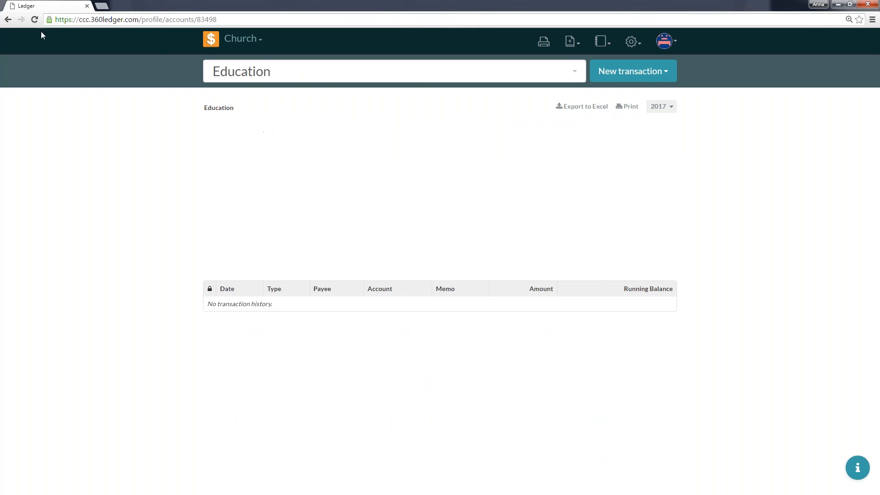
click(8, 21)
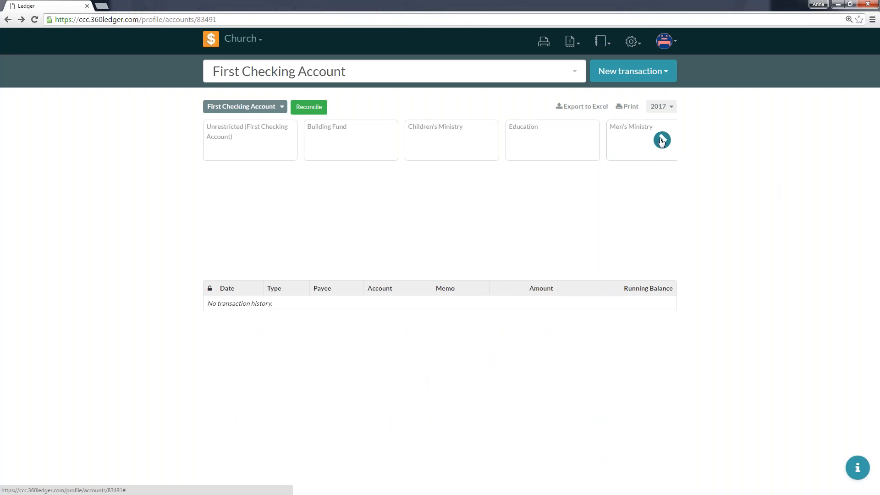
click(661, 140)
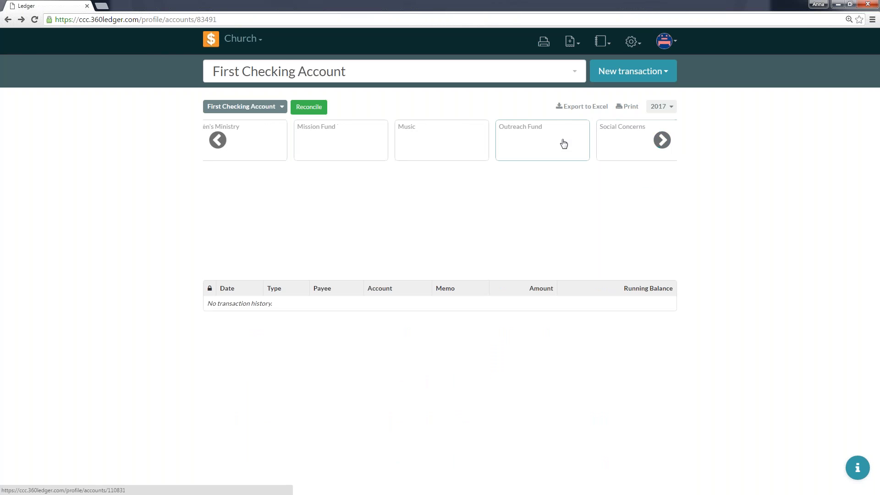
click(564, 141)
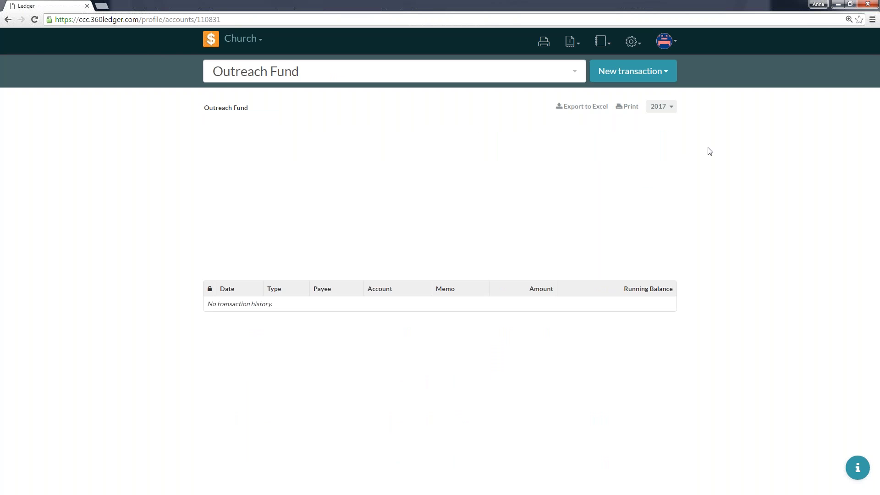
Switch the period to 2016 (10/01/2016 to 12/31/2016), and start a reconciliation of First Checking Account.
click(656, 107)
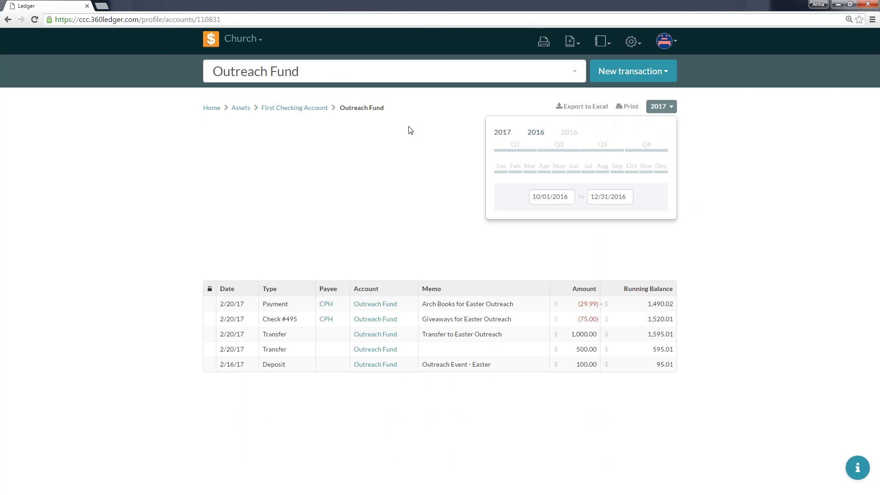
click(266, 108)
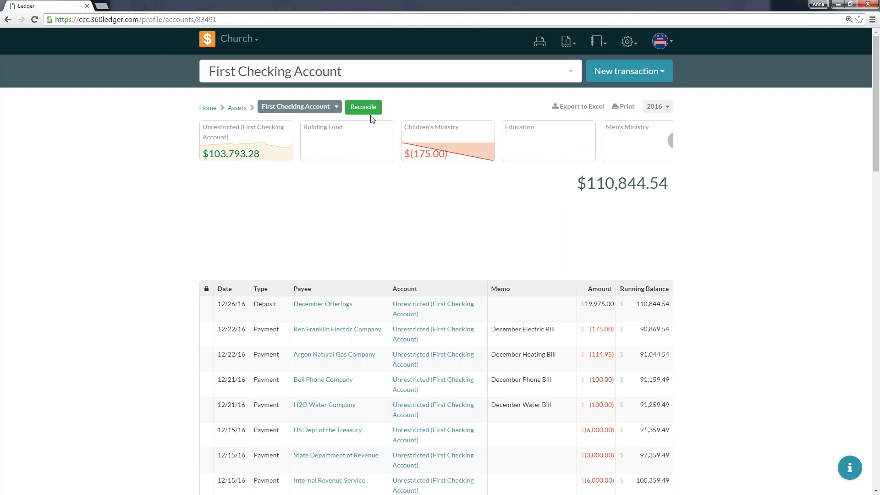
click(364, 106)
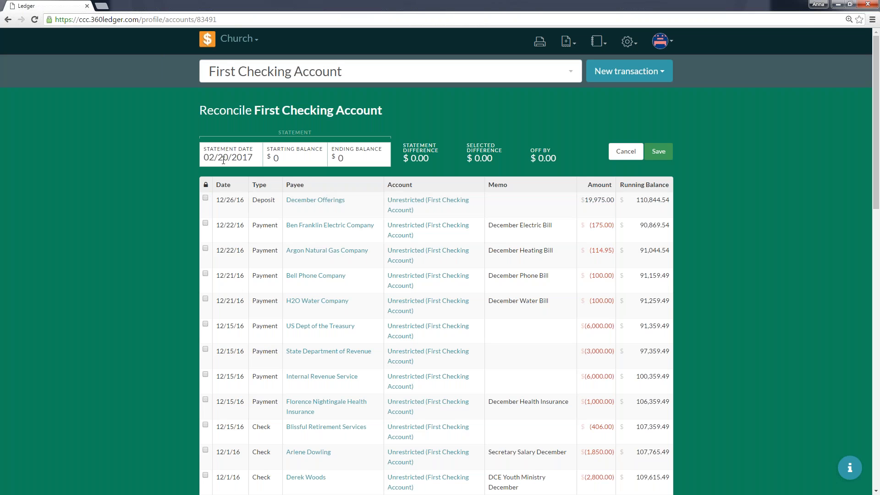
Set the reconciliation's statement date to 01/07/2017.
click(223, 160)
key(Tab)
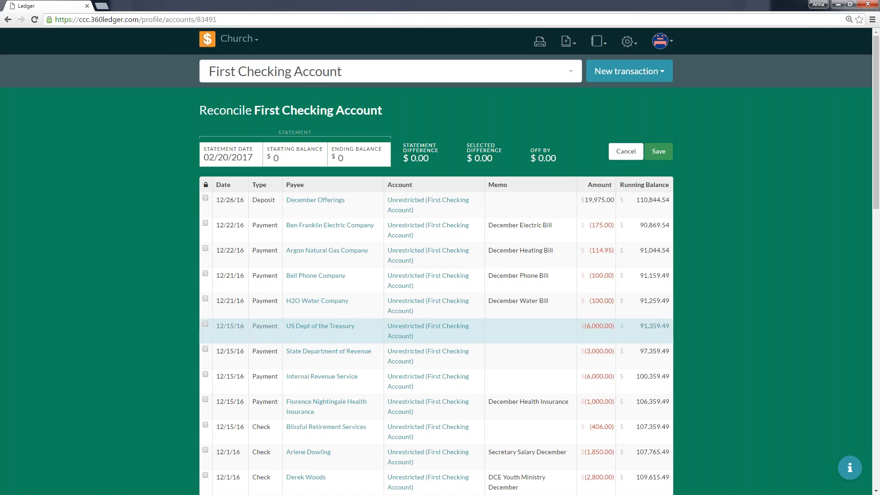
scroll(275, 321, down, 15)
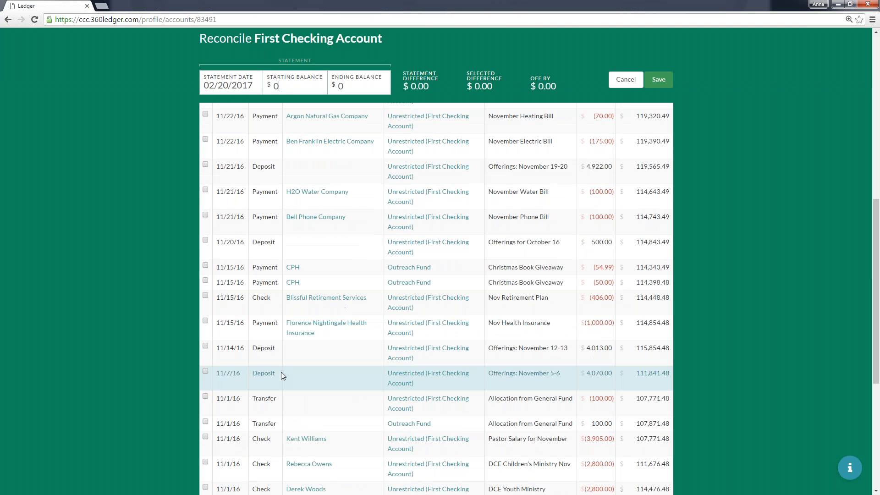
scroll(282, 372, down, 2)
scroll(282, 372, up, 9)
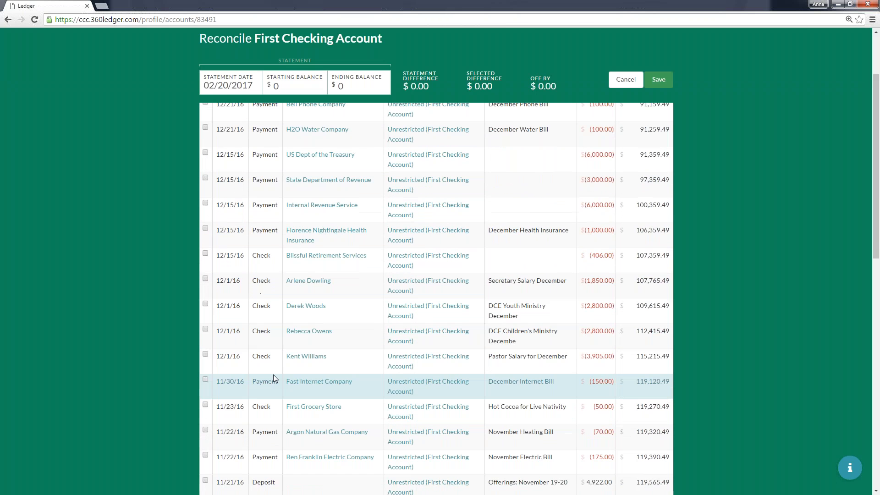
scroll(274, 378, up, 4)
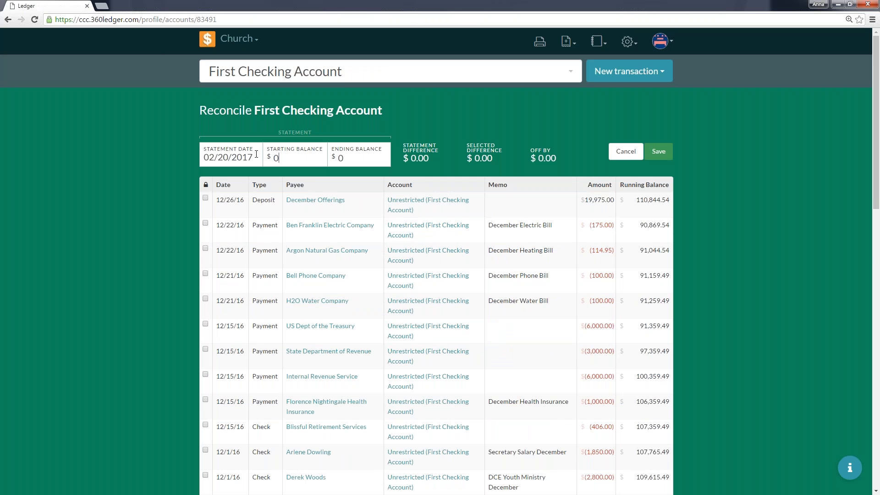
click(229, 159)
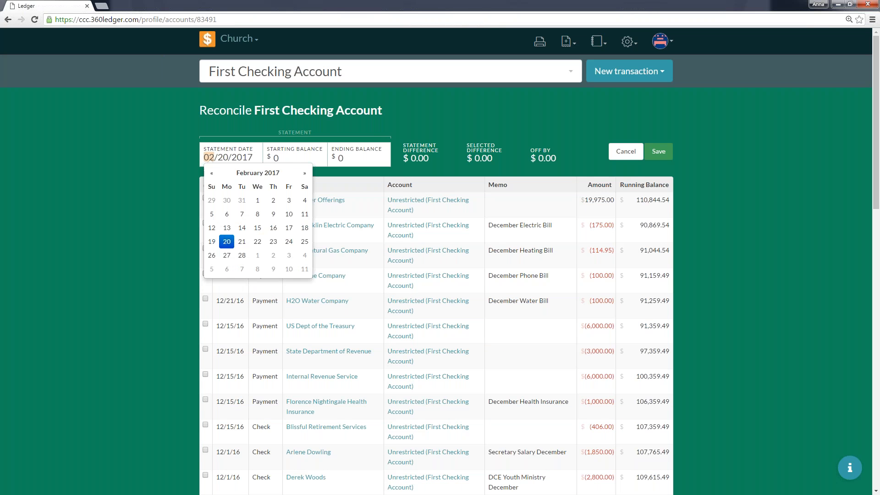
click(212, 173)
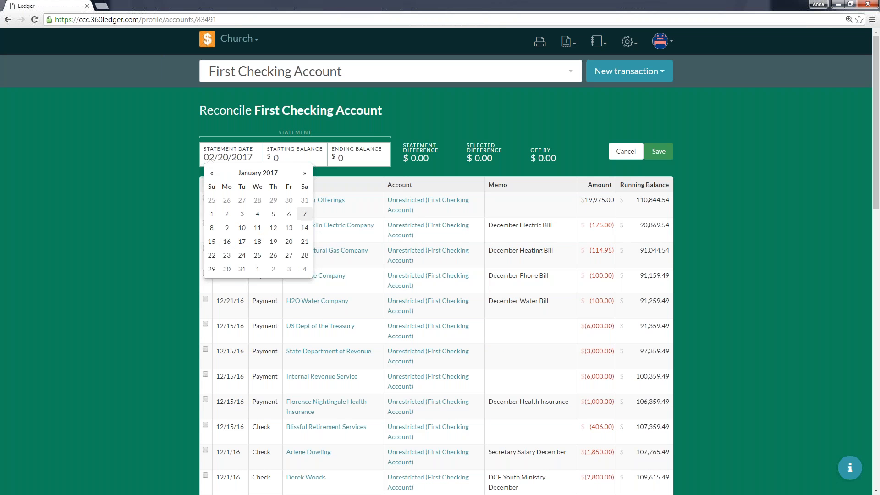
click(305, 213)
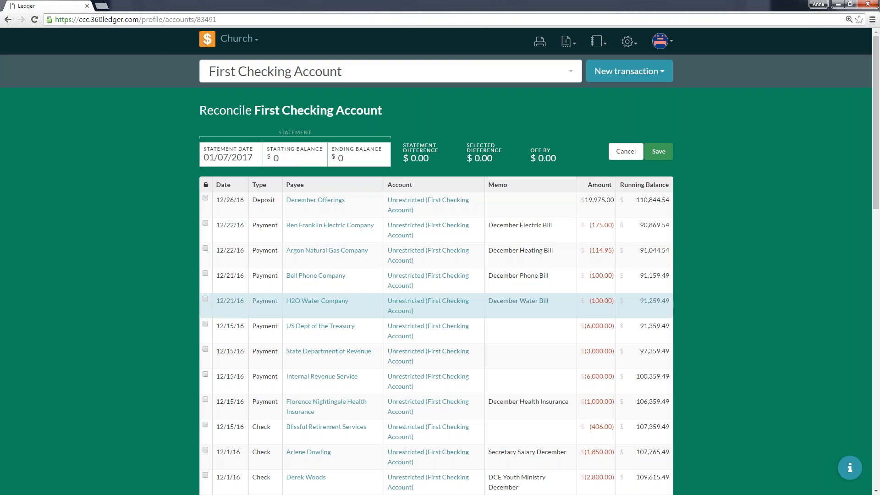
Select the December Offerings deposit and the Ben Franklin Electric and Argon Natural Gas payments dated 12/22/16 for reconciliation, and return to Home without saving.
click(205, 199)
click(206, 224)
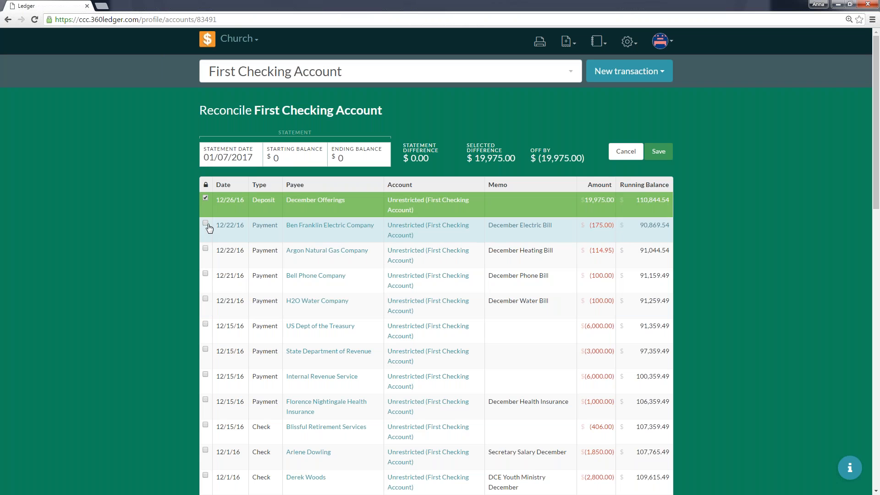
click(205, 248)
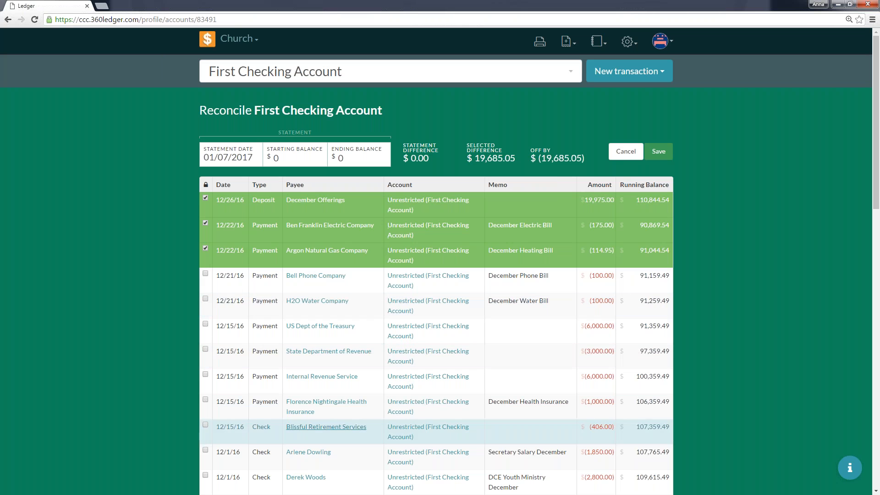
click(211, 41)
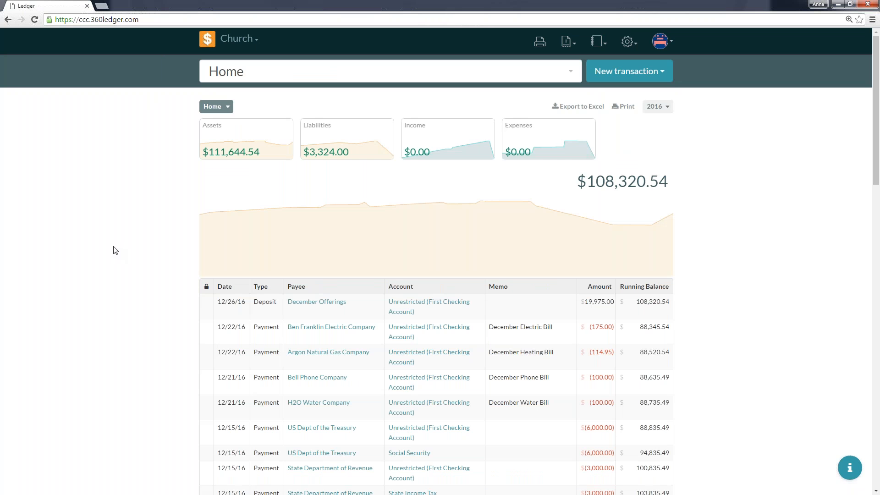
Examine the 2016 transaction history for voided entries and for entries locked by reconciliation.
scroll(115, 251, down, 4)
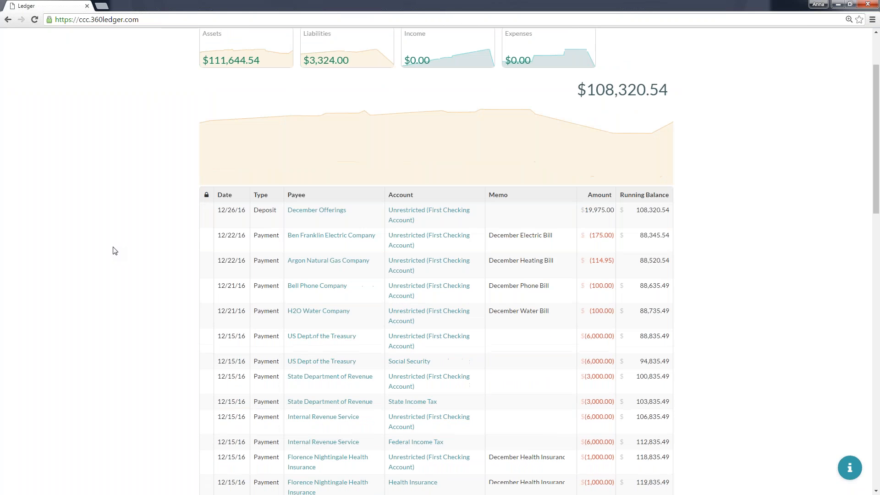
scroll(115, 251, down, 15)
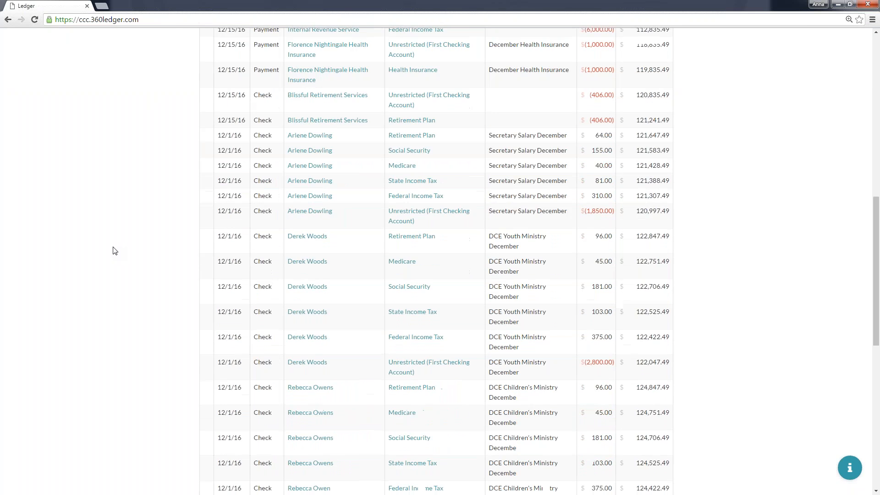
scroll(115, 250, down, 1)
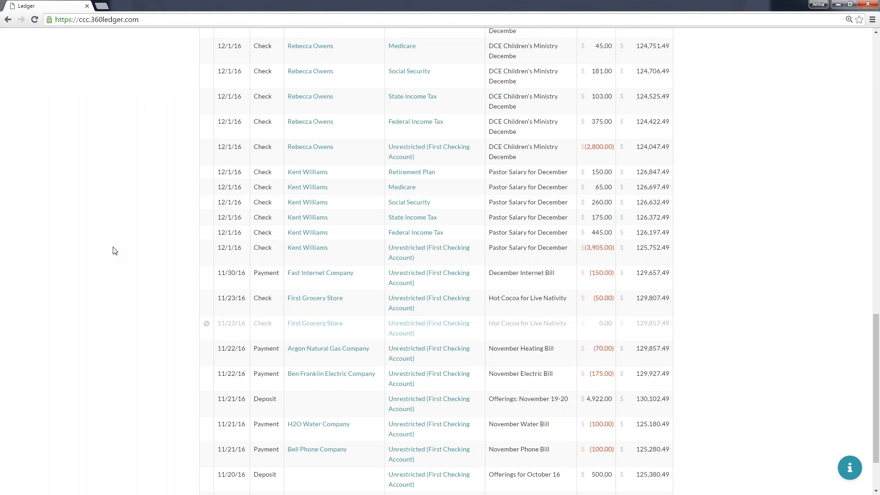
mouse_move(205, 331)
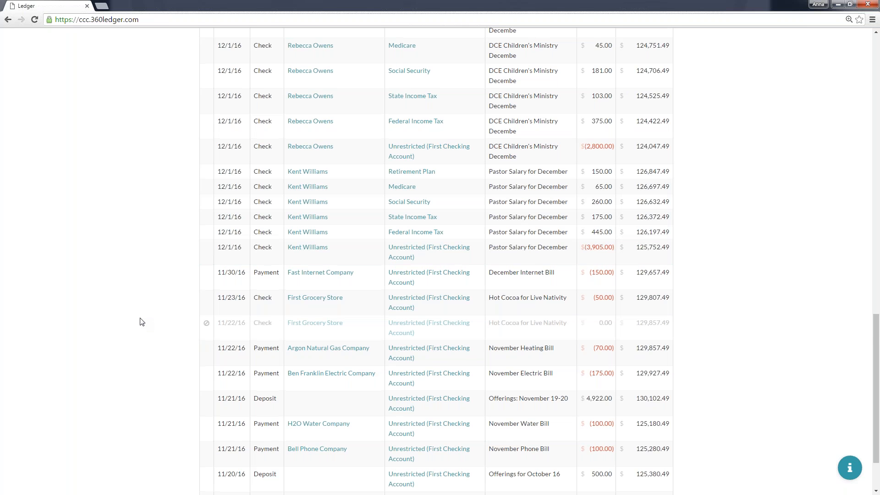
scroll(142, 322, down, 2)
scroll(142, 322, down, 15)
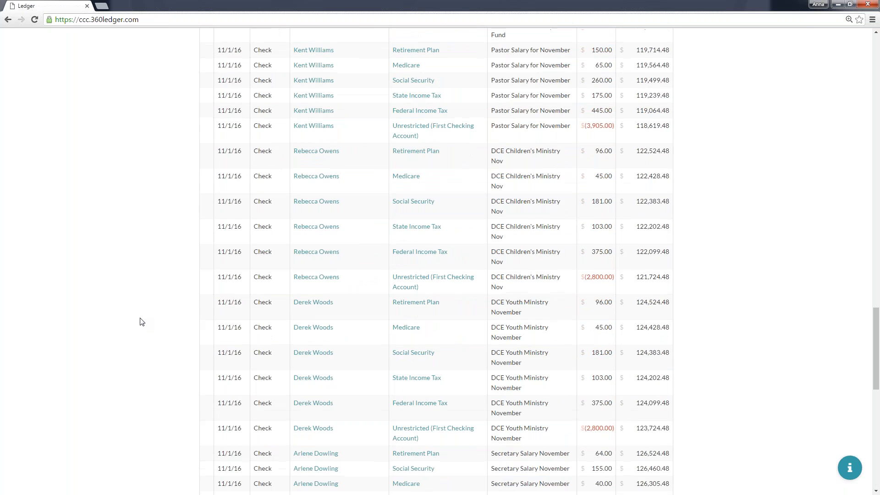
scroll(142, 322, down, 4)
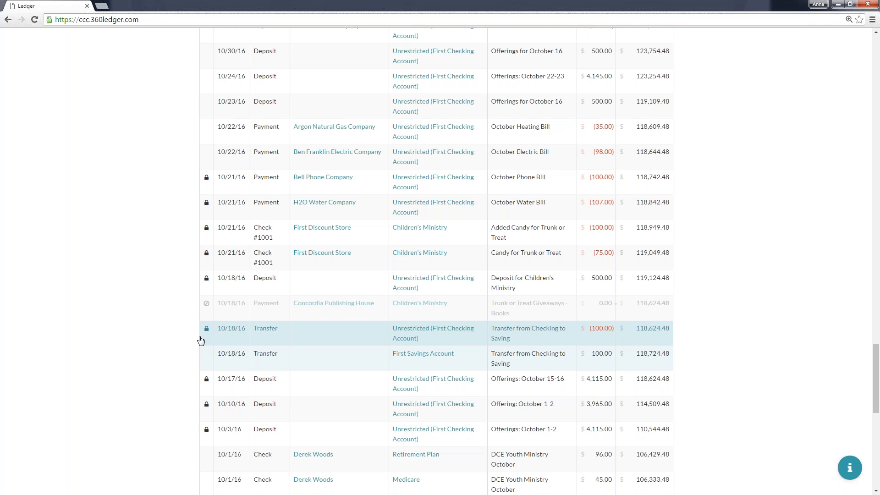
scroll(201, 340, down, 9)
scroll(201, 340, up, 13)
scroll(435, 259, up, 20)
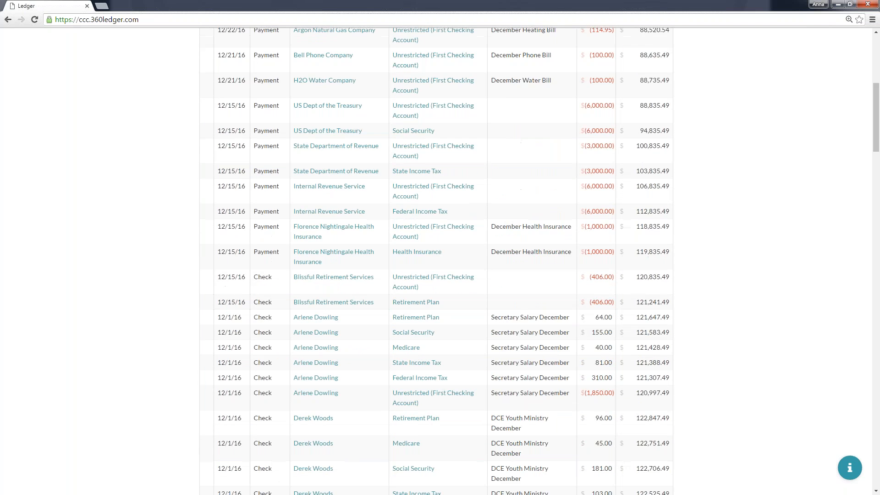
scroll(187, 345, up, 7)
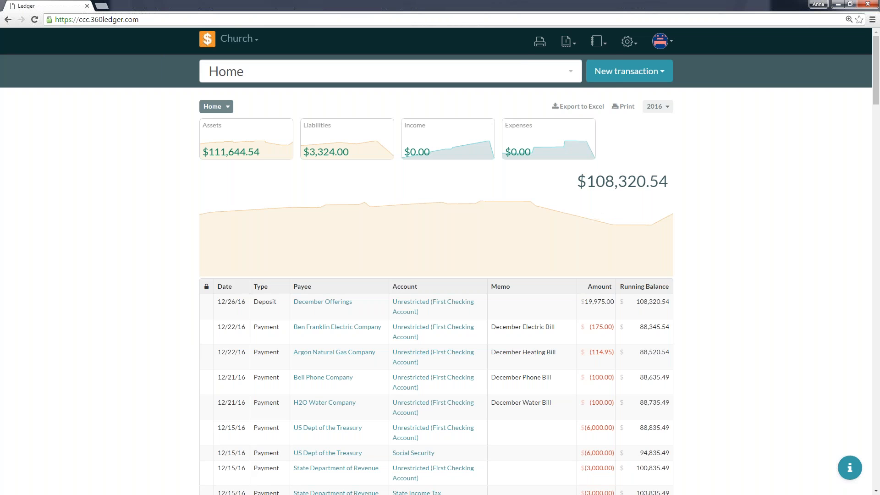
Open the General Ledger report and set its period to 2017 (01/01/2017 to 12/31/2017).
click(608, 44)
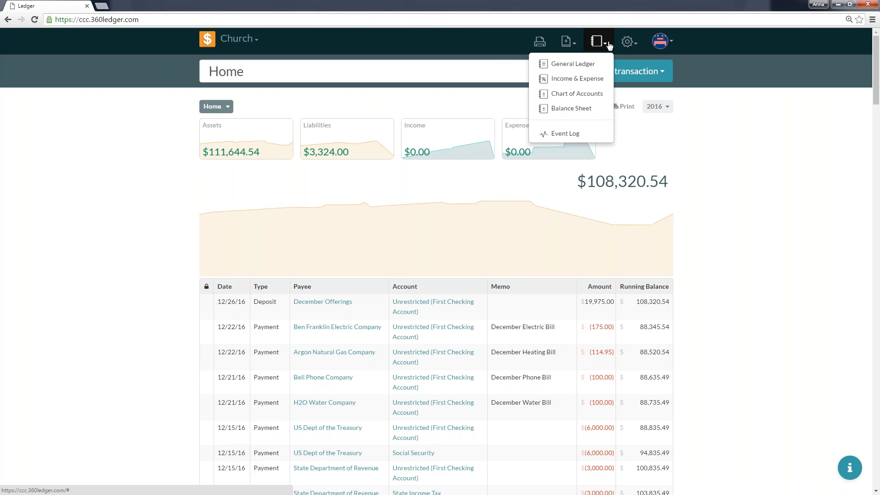
click(568, 64)
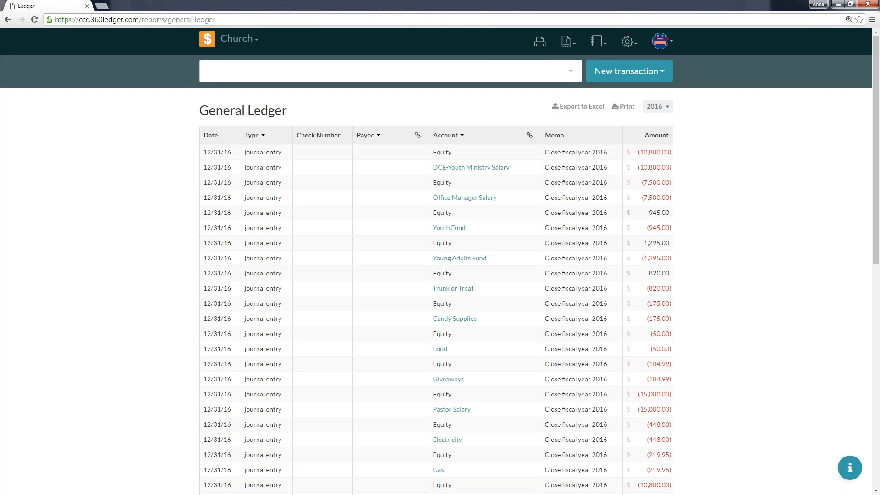
click(656, 107)
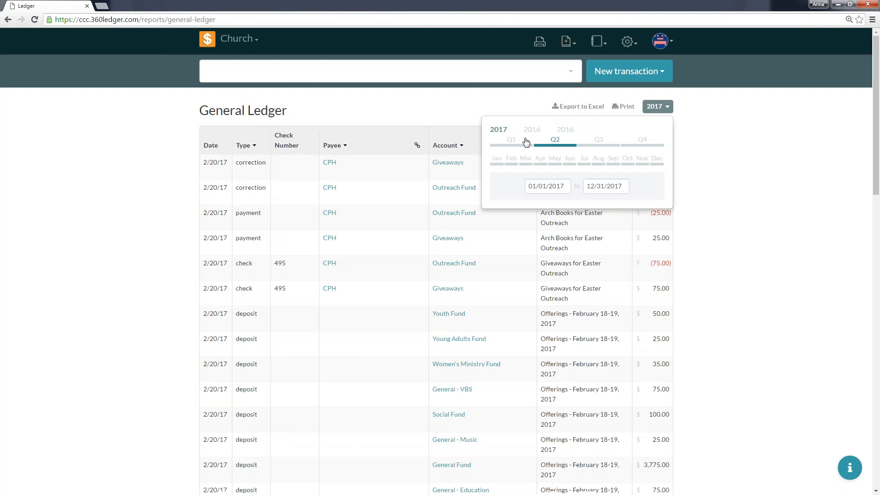
click(691, 119)
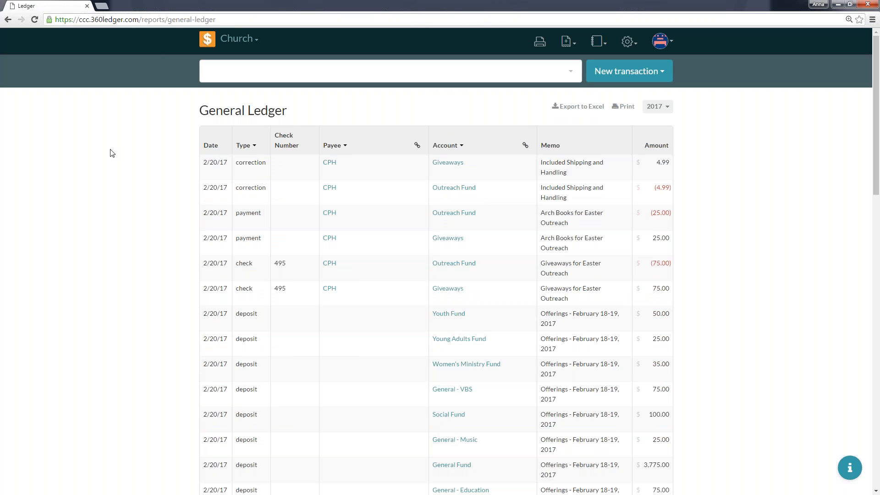
View the Type and Payee filter options in the General Ledger, and group the entries by payee.
click(252, 146)
click(251, 147)
click(347, 149)
click(347, 149)
click(416, 146)
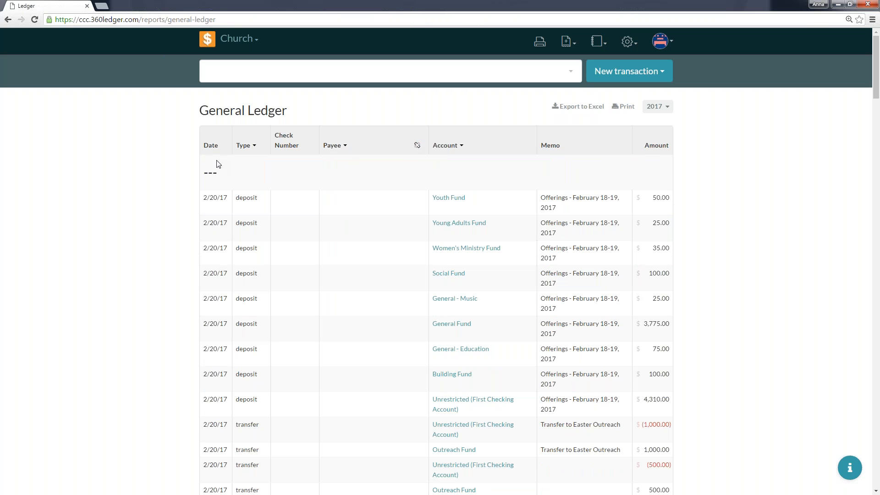
scroll(352, 184, down, 20)
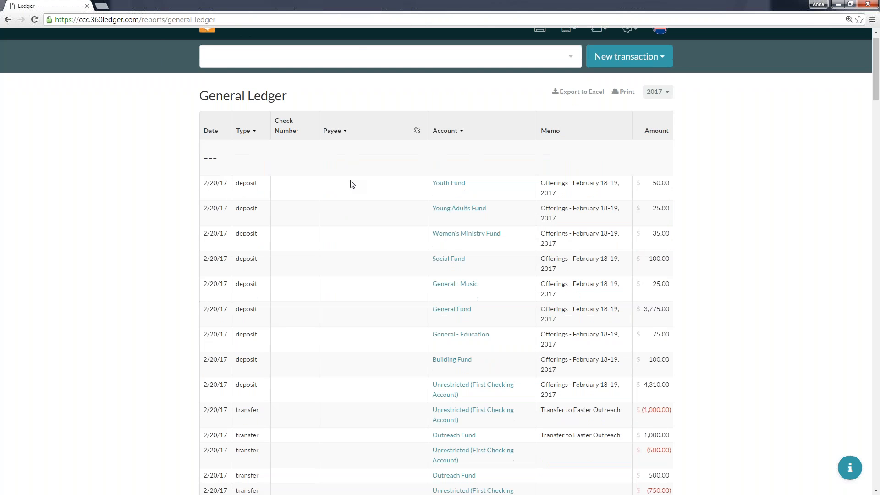
Review the General Ledger entries listed under each payee, and remove the payee grouping.
scroll(352, 184, down, 6)
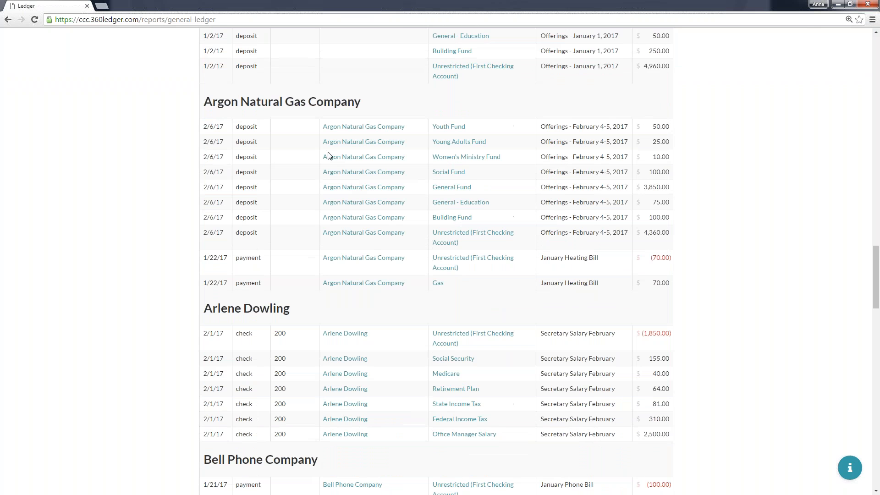
scroll(259, 314, down, 6)
drag(318, 185, 230, 188)
click(230, 187)
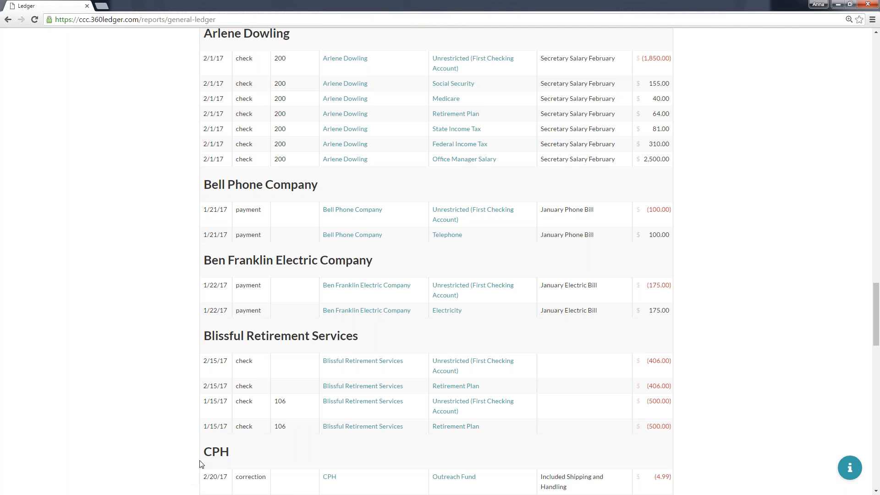
scroll(200, 464, up, 20)
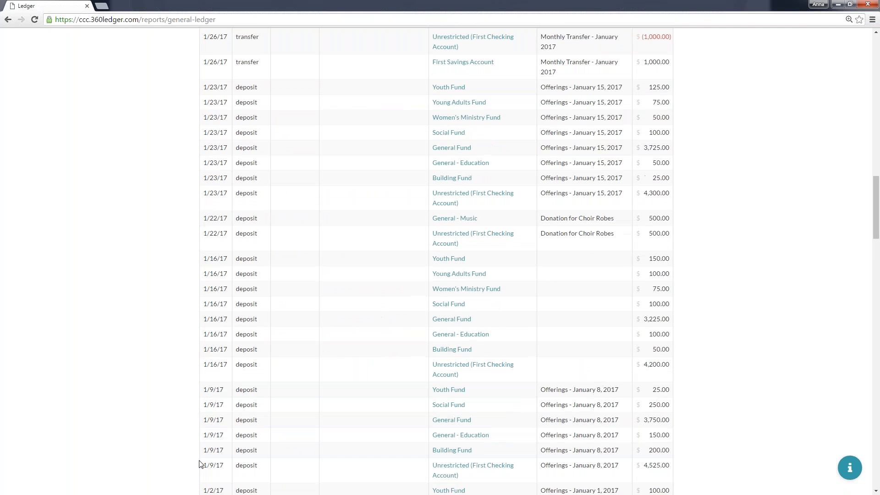
scroll(200, 464, up, 10)
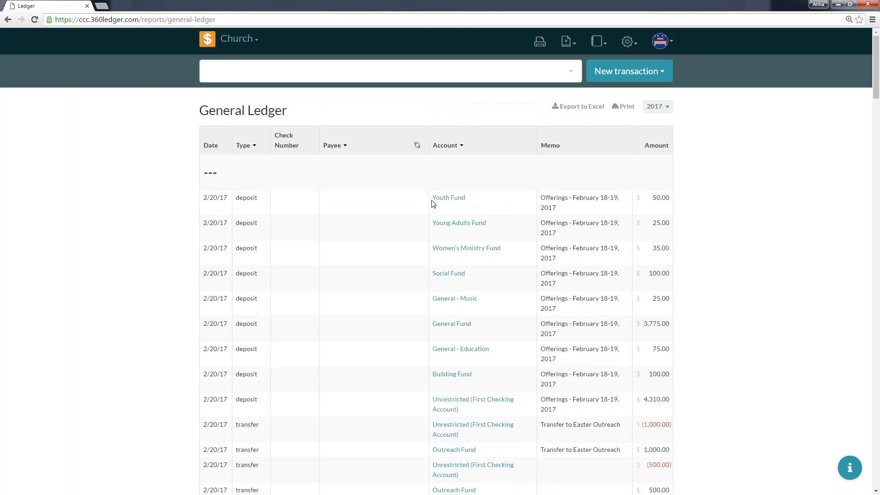
click(417, 147)
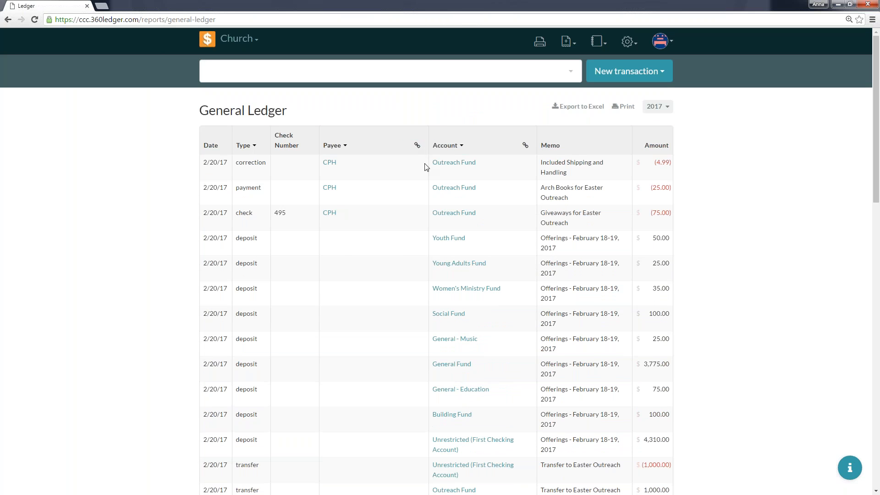
Group the General Ledger entries by account to view them per fund, and ungroup them again.
click(526, 145)
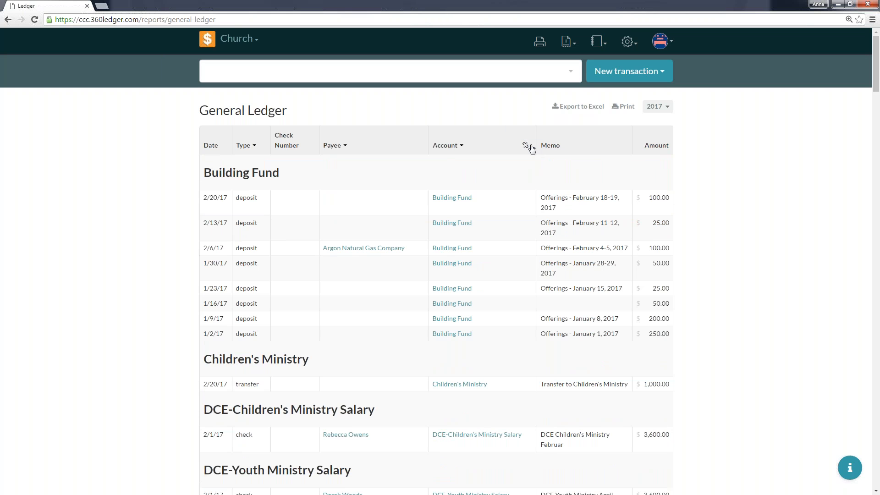
click(527, 147)
click(525, 145)
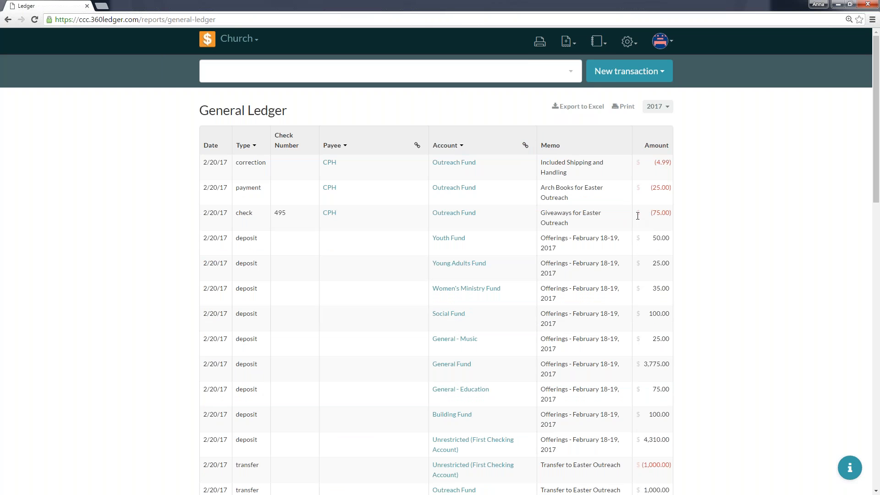
Open the Income & Expense report, collapse the Income and Expense sections, and examine the Income Less (Expense) row.
click(597, 41)
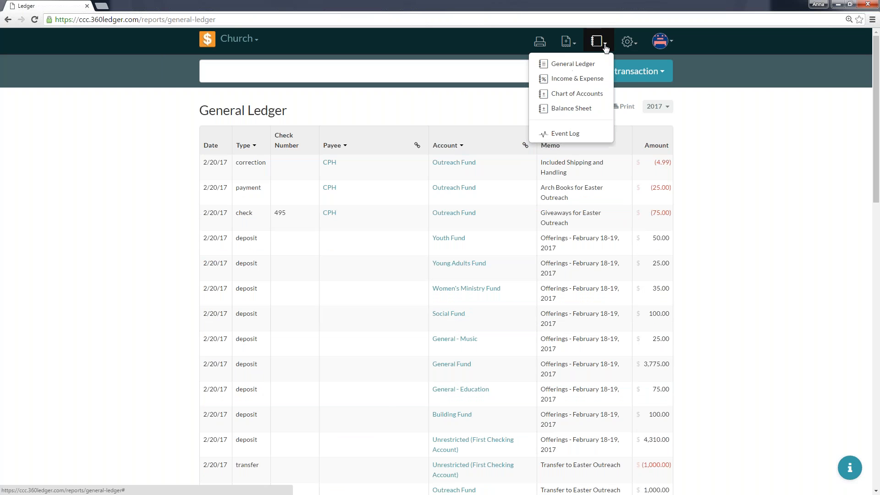
click(593, 85)
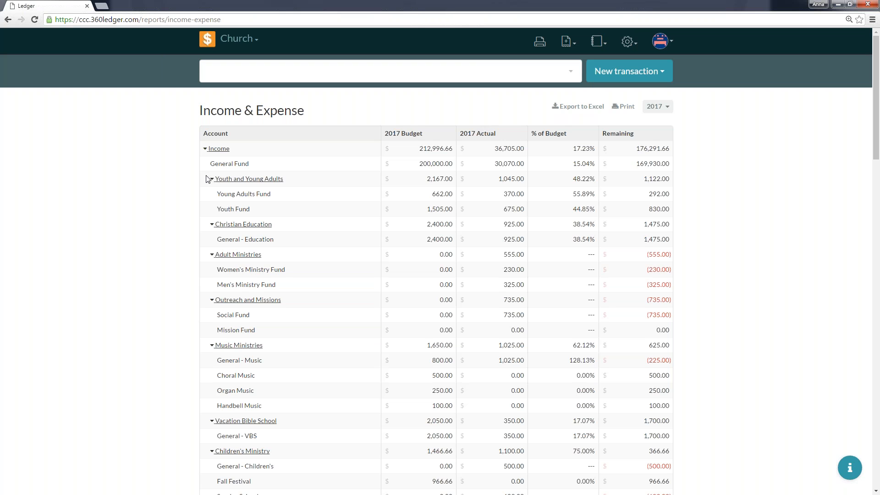
click(205, 149)
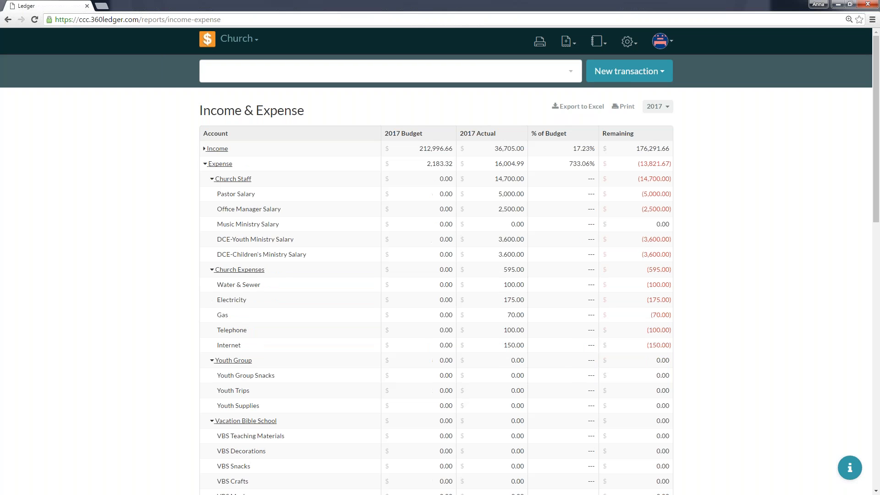
click(205, 164)
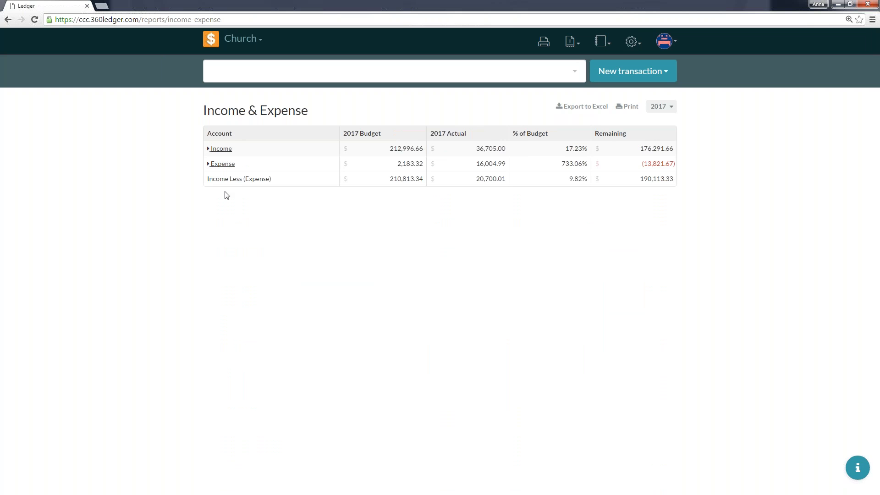
drag(205, 183, 679, 177)
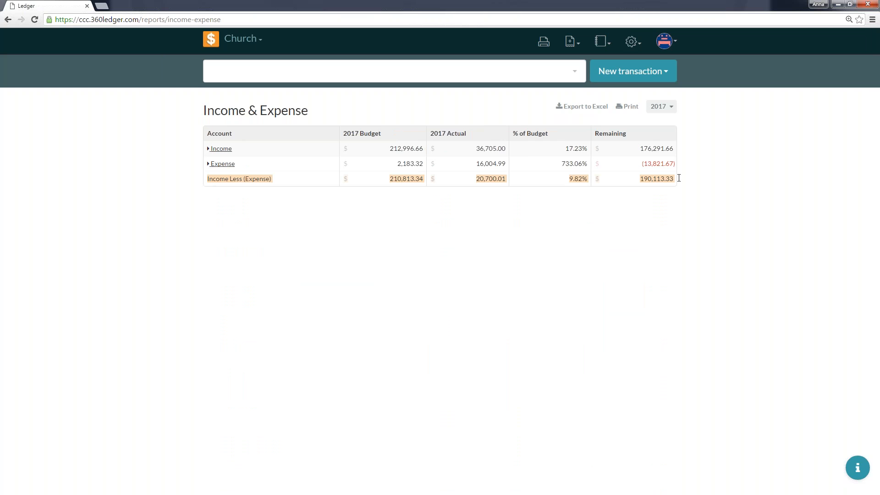
click(400, 187)
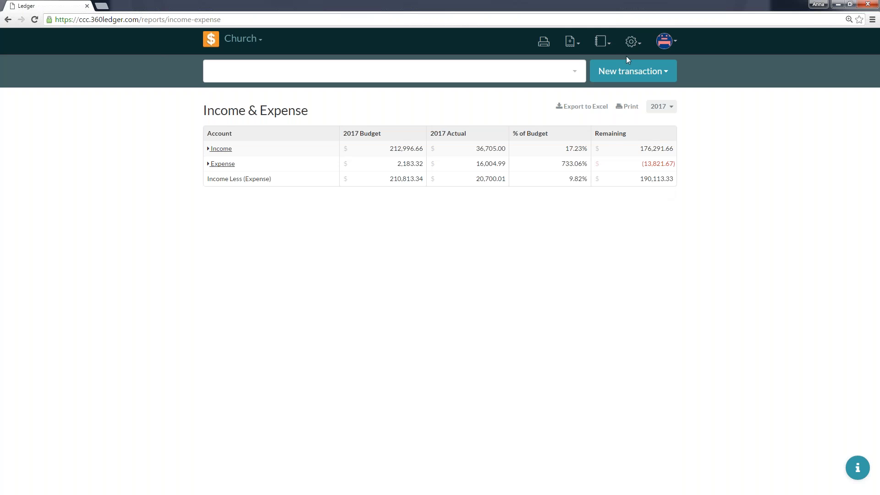
Open the Chart of Accounts report and collapse its Assets and Liabilities sections.
click(600, 41)
click(573, 94)
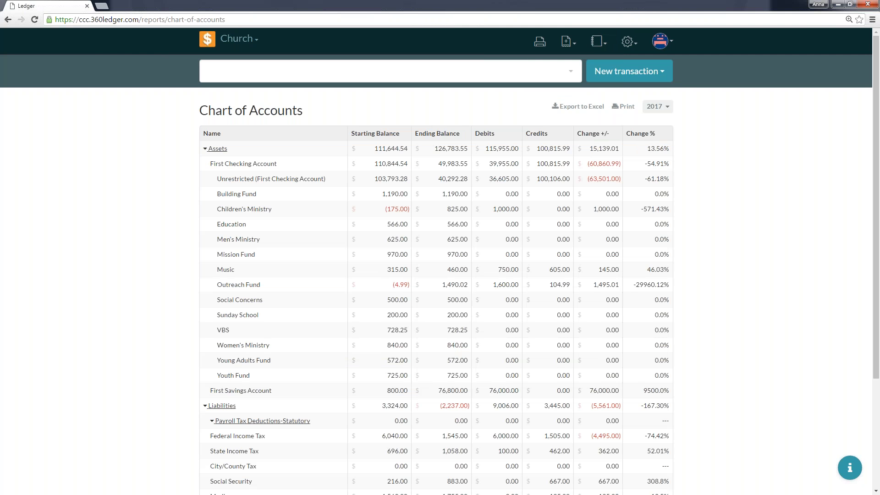
click(205, 149)
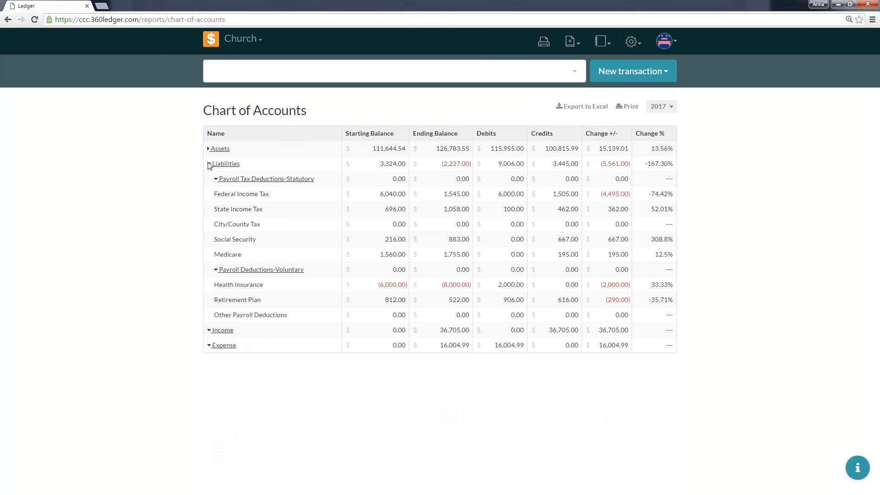
click(209, 164)
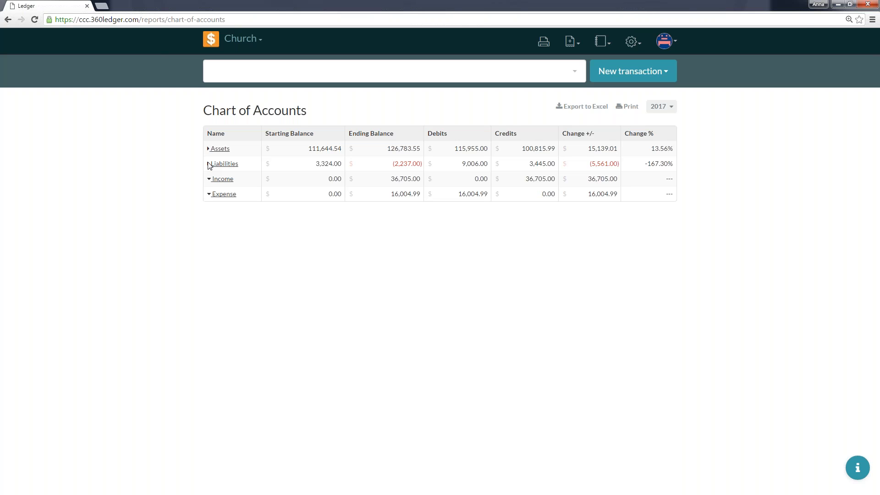
Set the Chart of Accounts report period to 2016 (10/01/2016 to 12/31/2016).
click(663, 110)
click(536, 129)
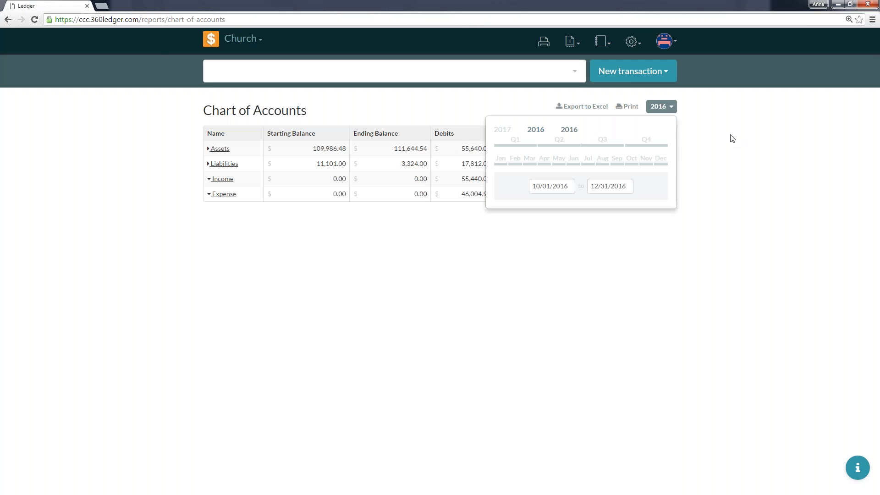
click(670, 108)
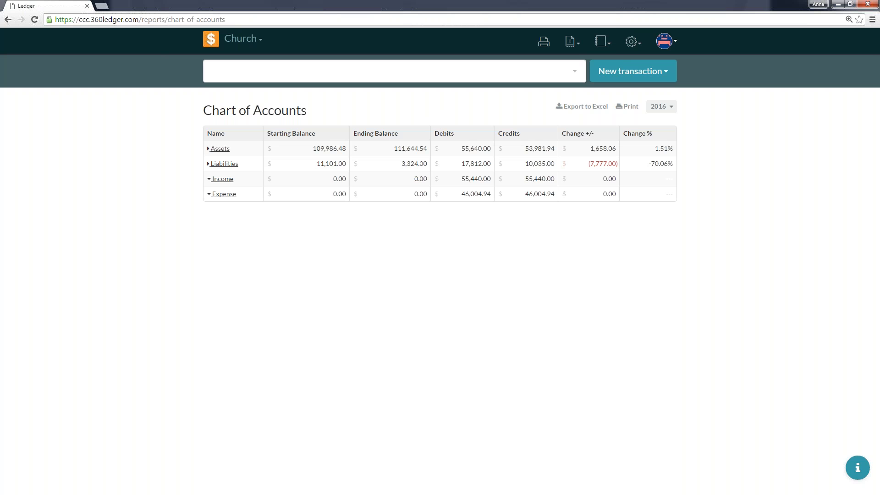
Open the Balance Sheet report and examine its Assets less Liabilities row.
click(601, 42)
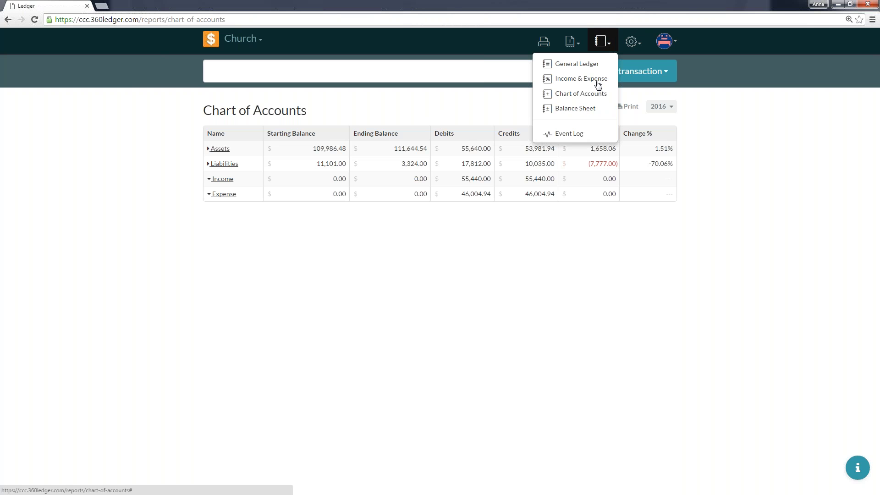
click(590, 109)
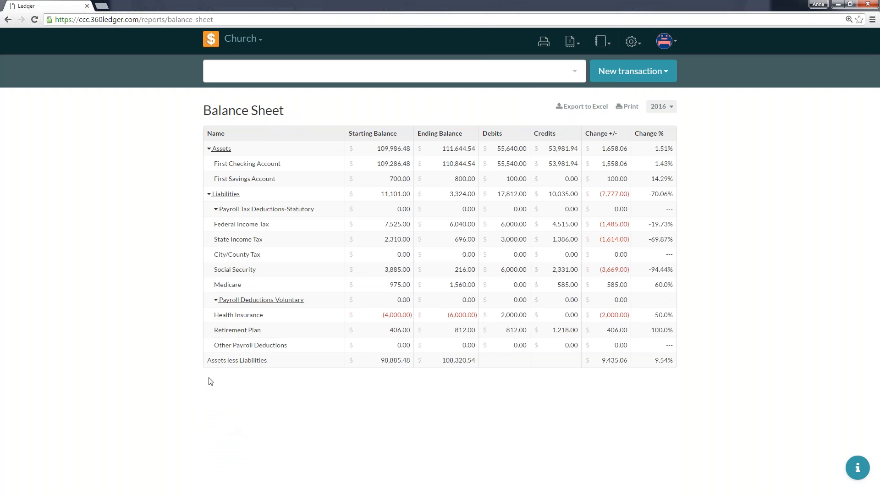
drag(207, 362, 674, 362)
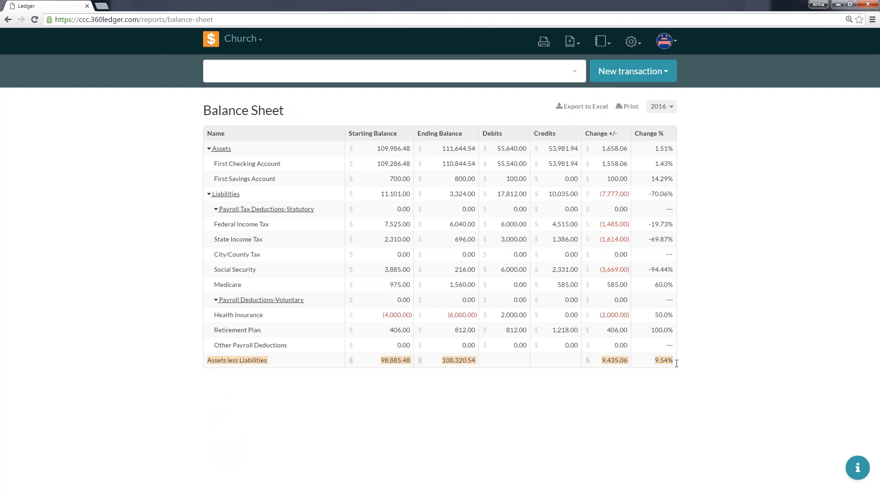
click(693, 417)
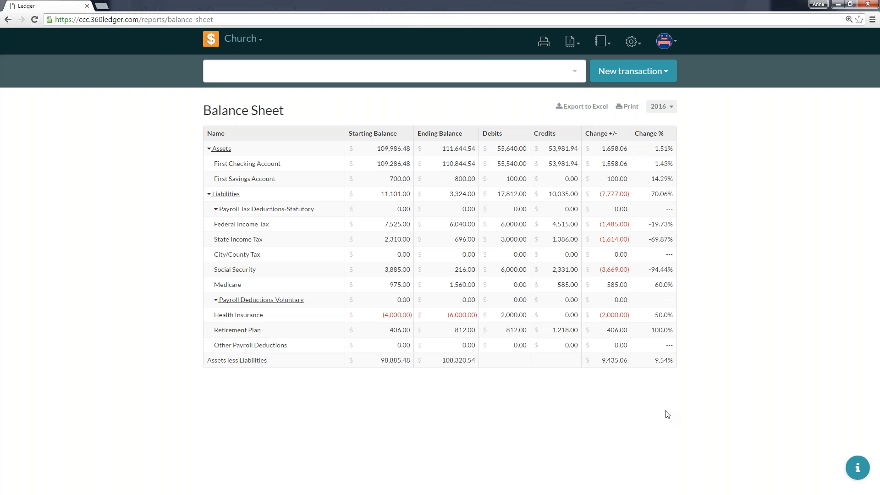